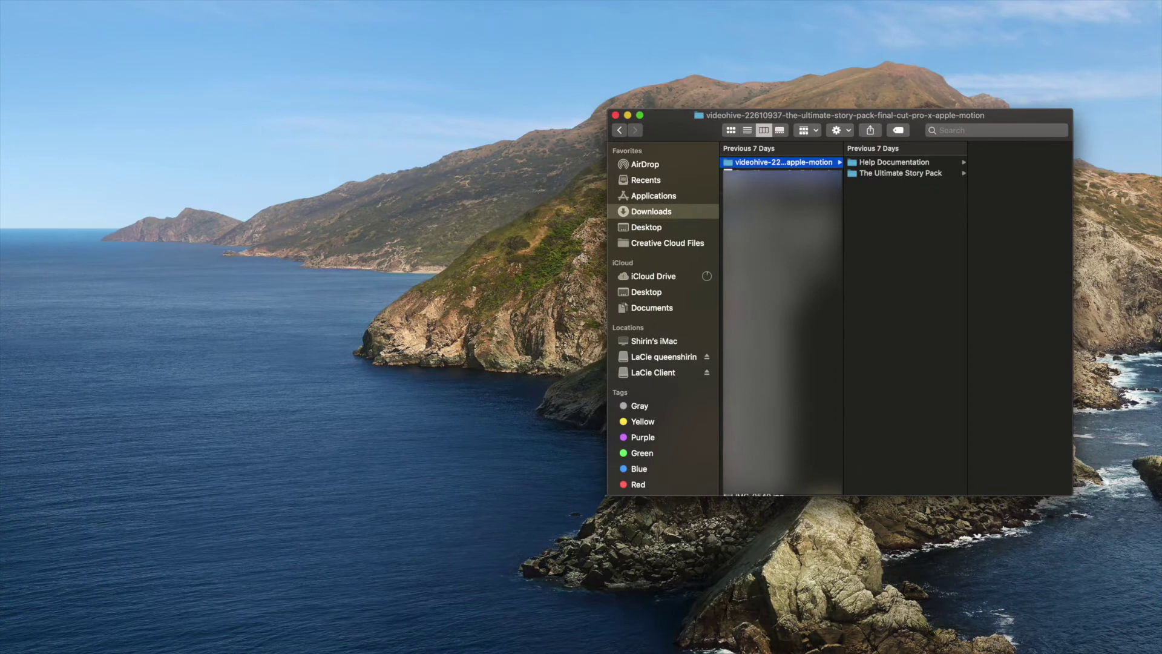
# Browse from Help Documentation into The Ultimate Story Pack to reveal its six IG_ folders.
pyautogui.click(899, 165)
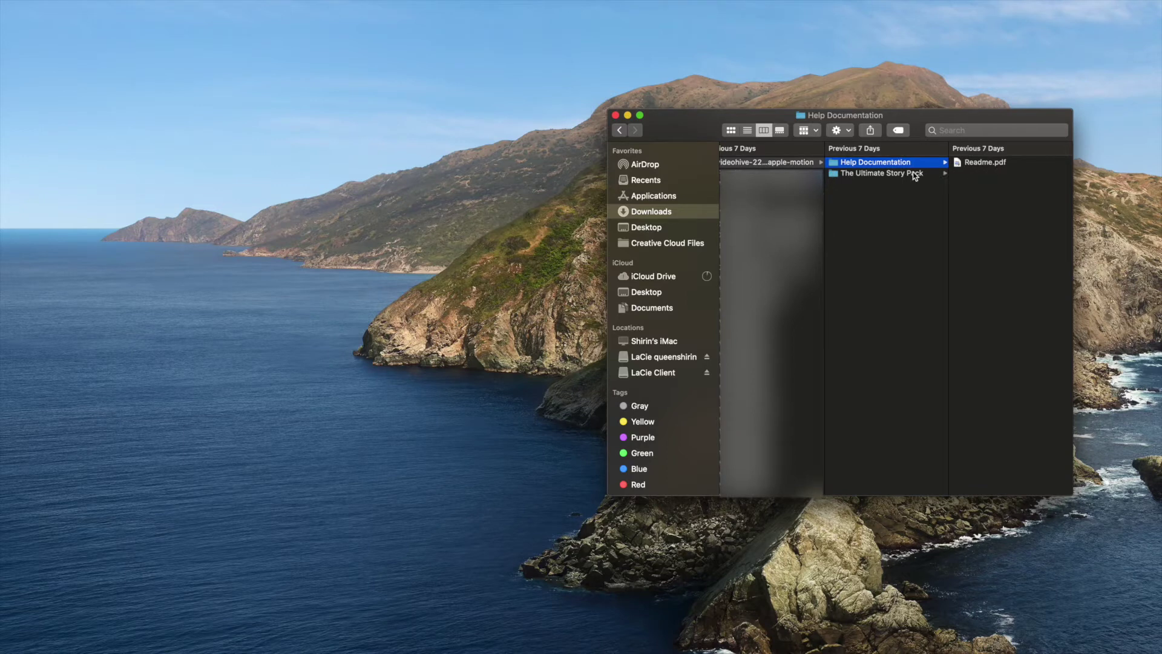
pyautogui.click(875, 177)
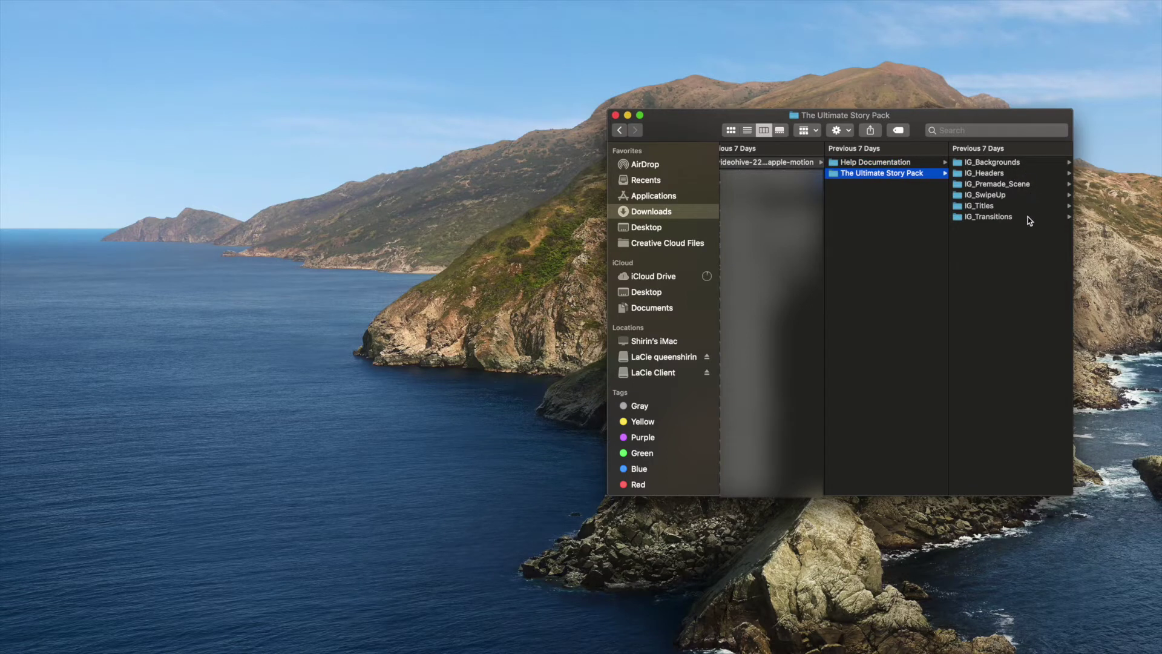
pyautogui.press('super+space')
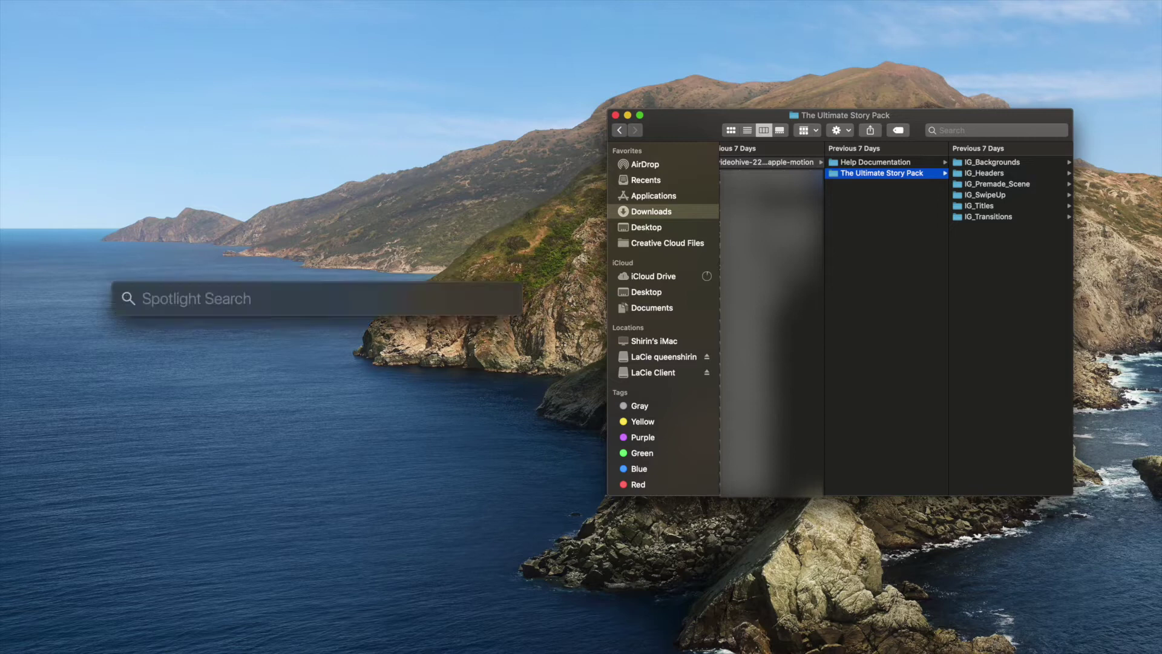
# Move five IG_ folders into Movies > Motion Templates > Titles and IG_Transitions into Transitions.
pyautogui.write('movies')
pyautogui.press('Return')
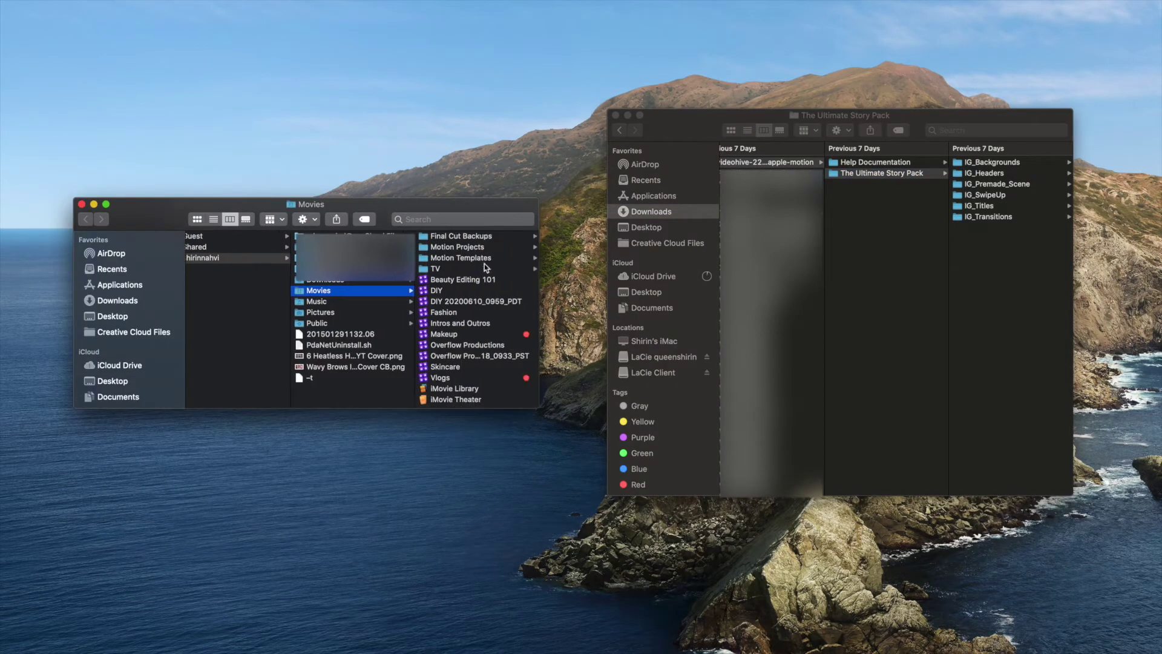
pyautogui.click(481, 259)
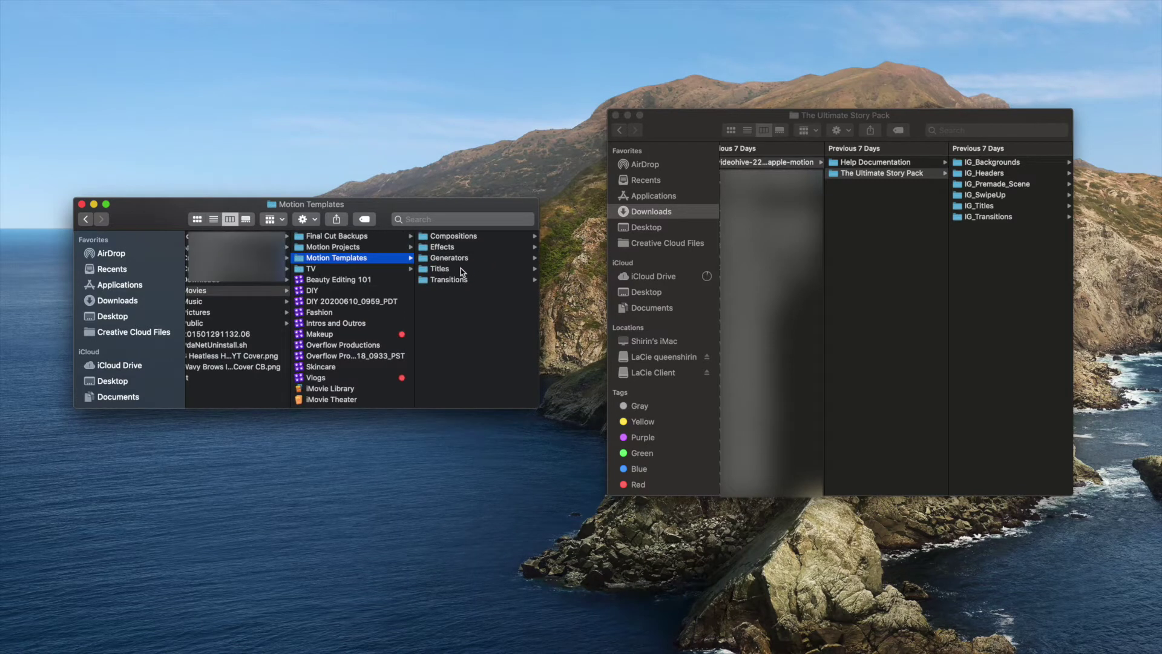
pyautogui.click(447, 269)
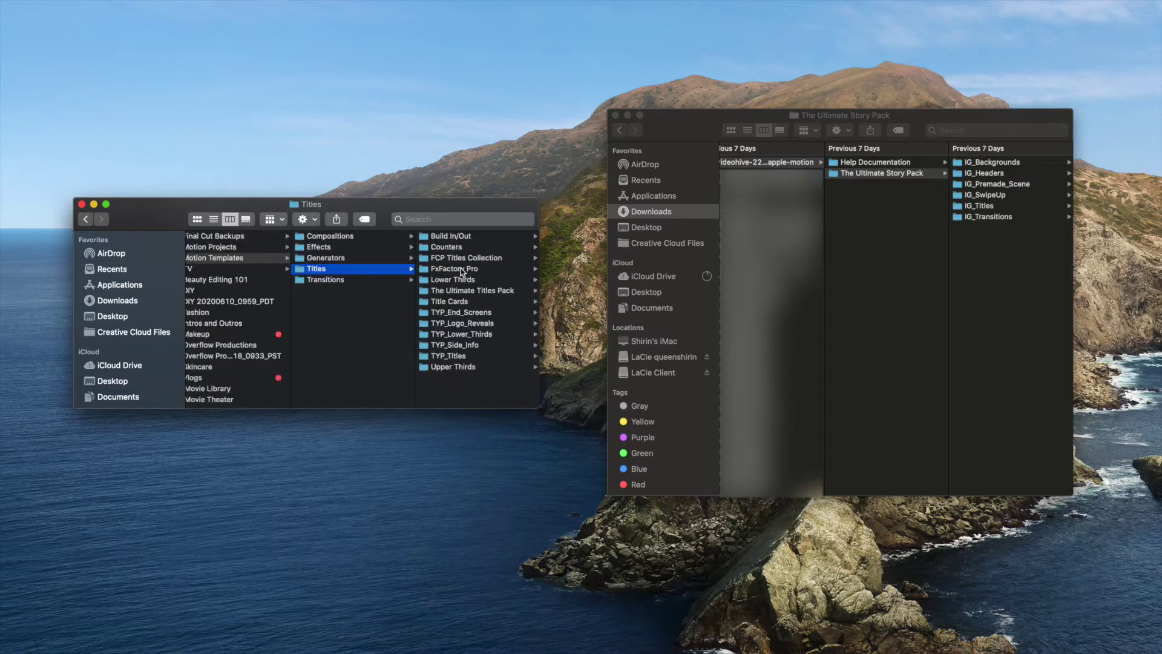
pyautogui.click(1037, 164)
pyautogui.moveTo(1037, 164); pyautogui.dragTo(1037, 205)
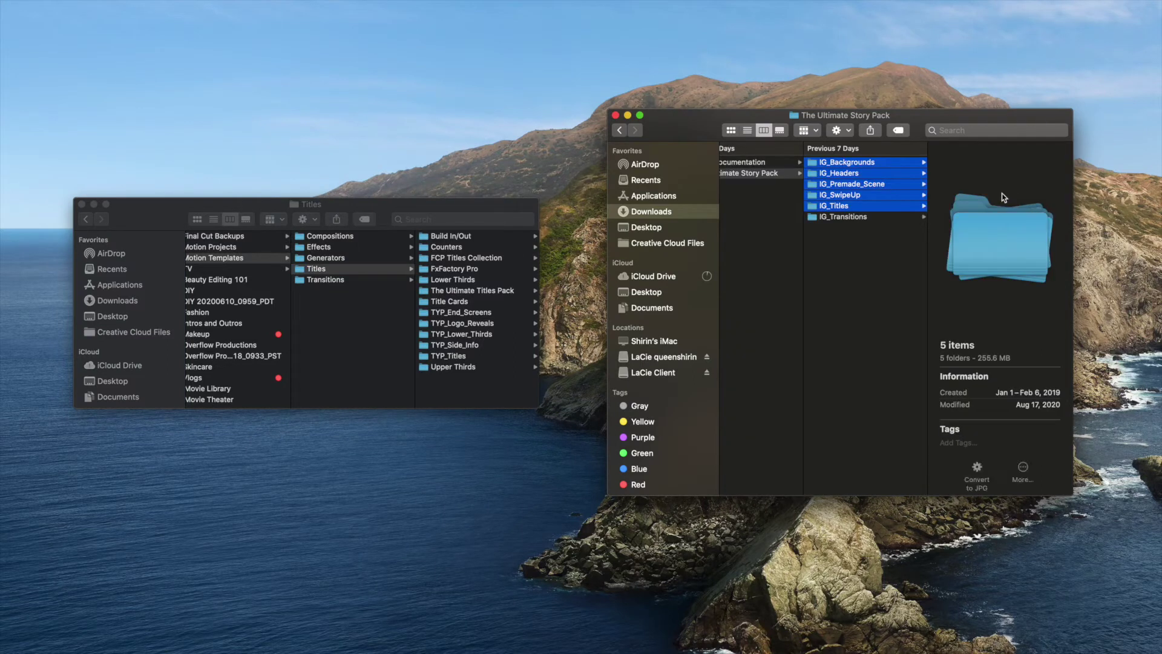
pyautogui.moveTo(838, 176); pyautogui.dragTo(475, 394)
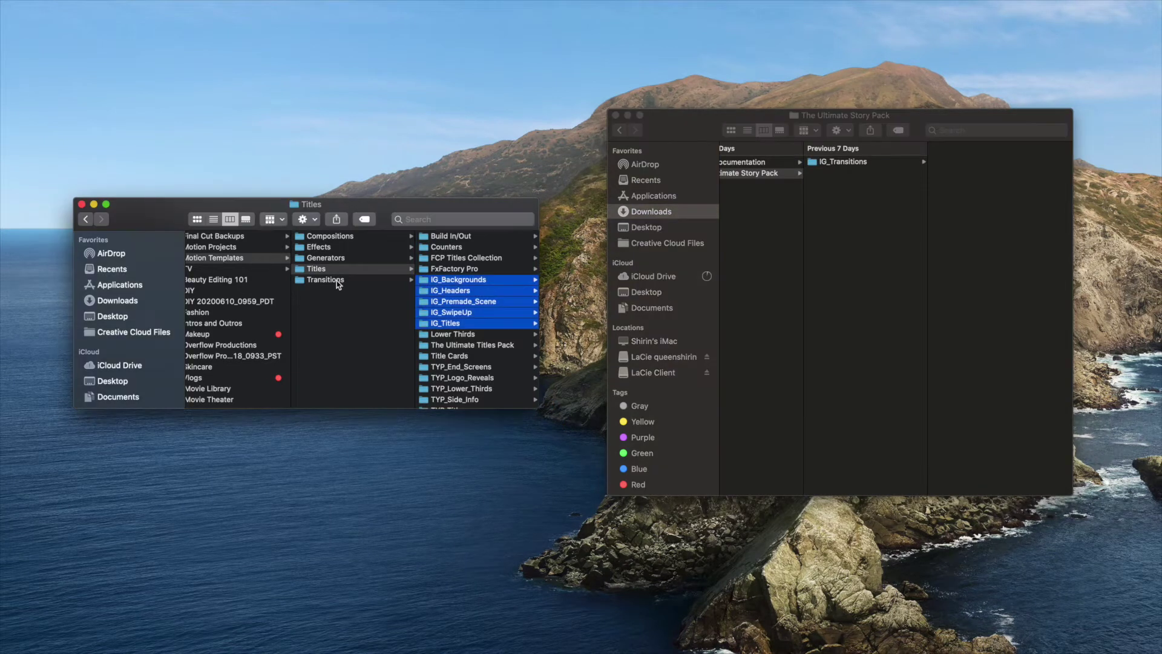
pyautogui.click(336, 282)
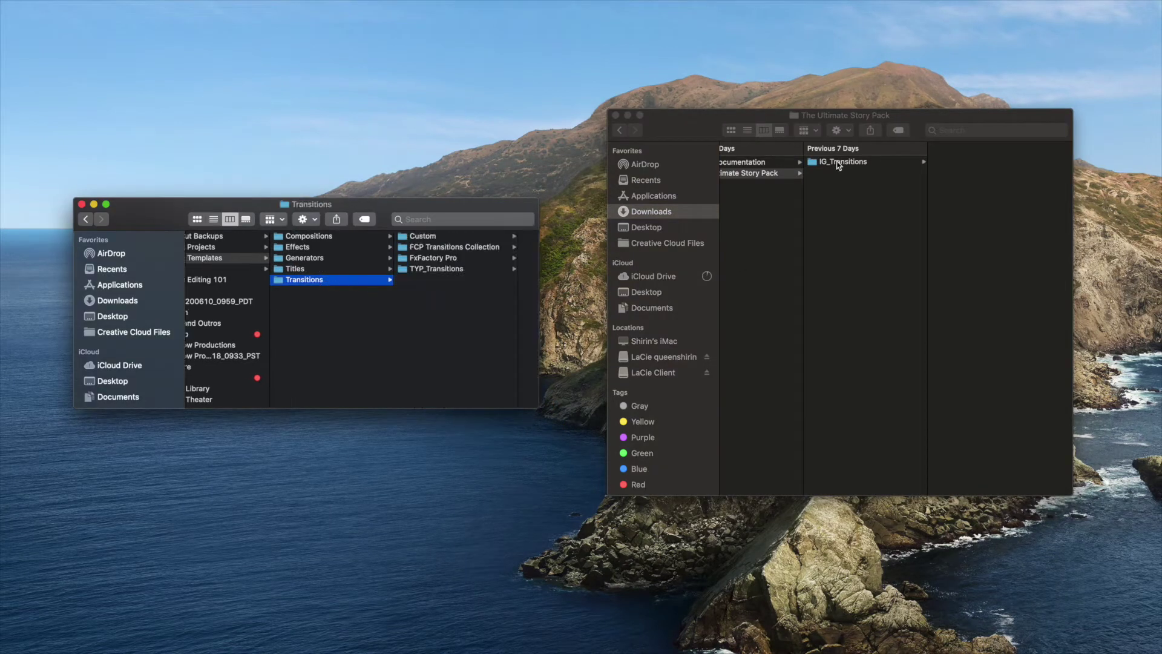
pyautogui.moveTo(851, 167); pyautogui.dragTo(463, 328)
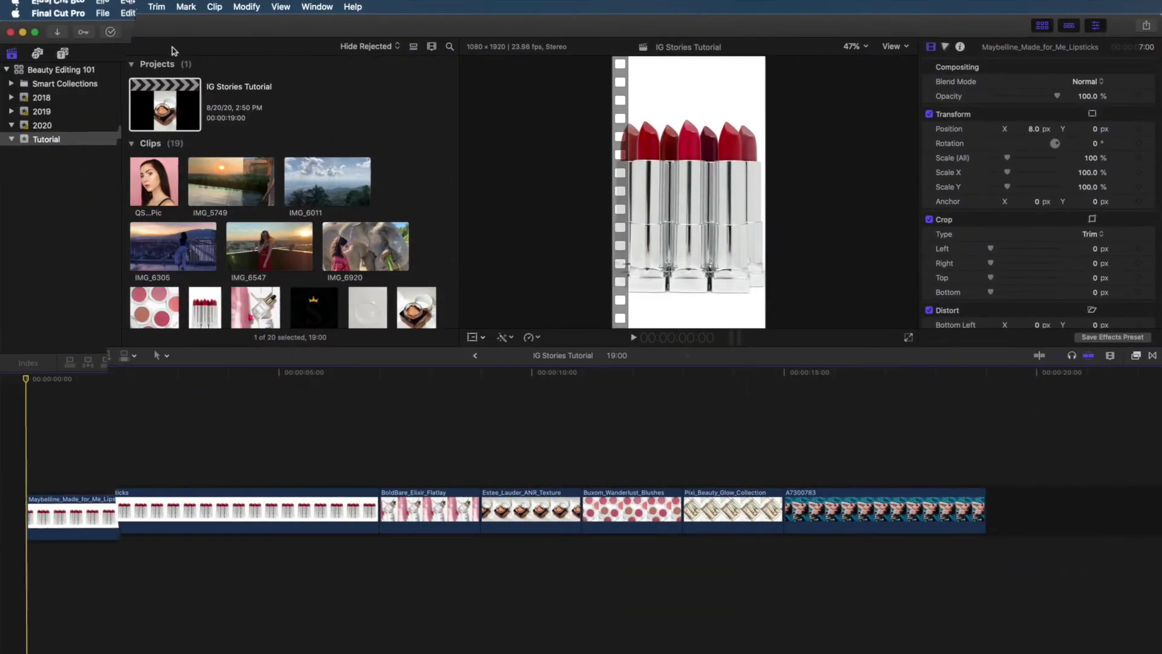
# Create a new Custom-format 1080×1920 project named 'IG Stories Tutorial'.
pyautogui.click(104, 7)
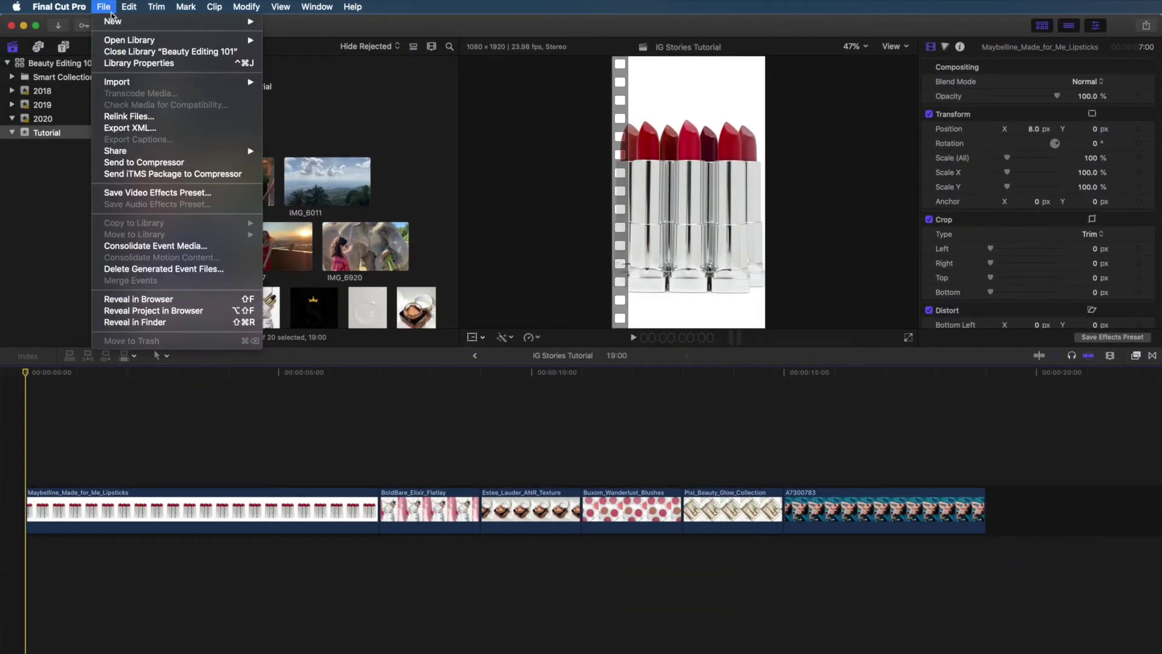
pyautogui.moveTo(117, 24)
pyautogui.click(295, 25)
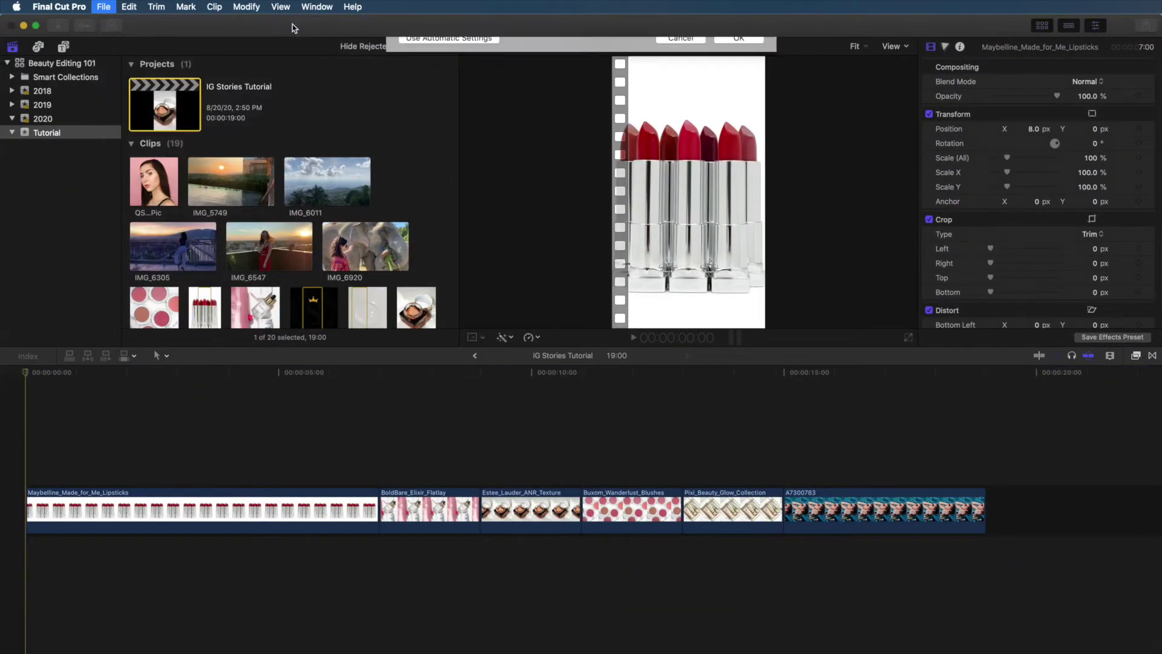
pyautogui.click(544, 116)
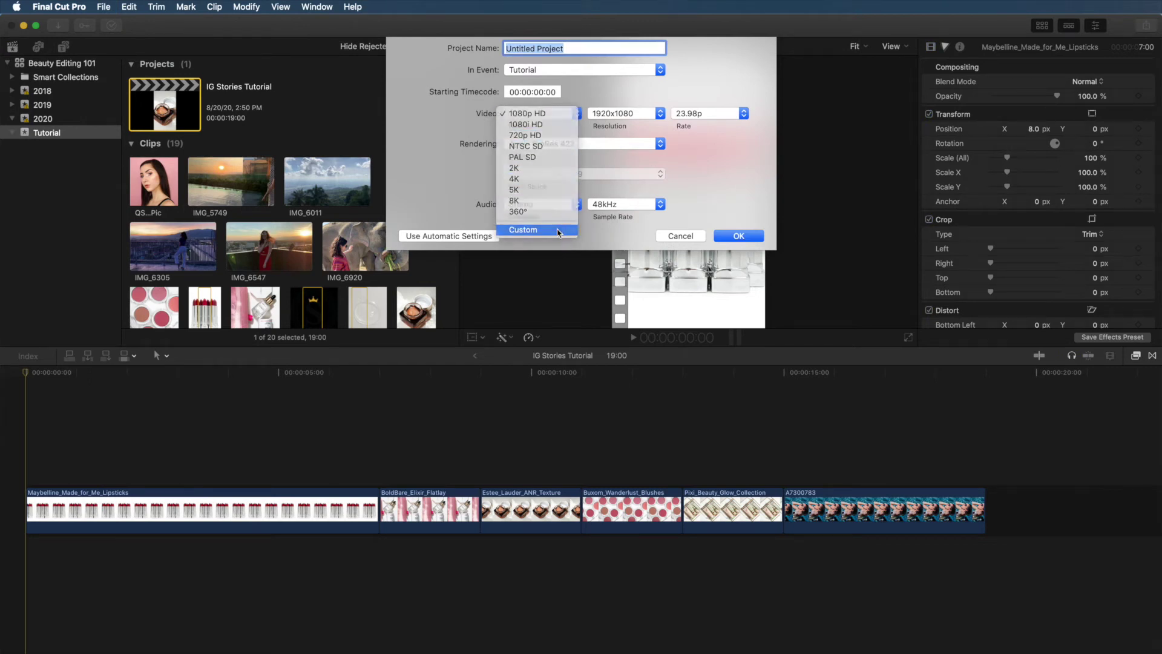
pyautogui.click(559, 230)
pyautogui.doubleClick(608, 113)
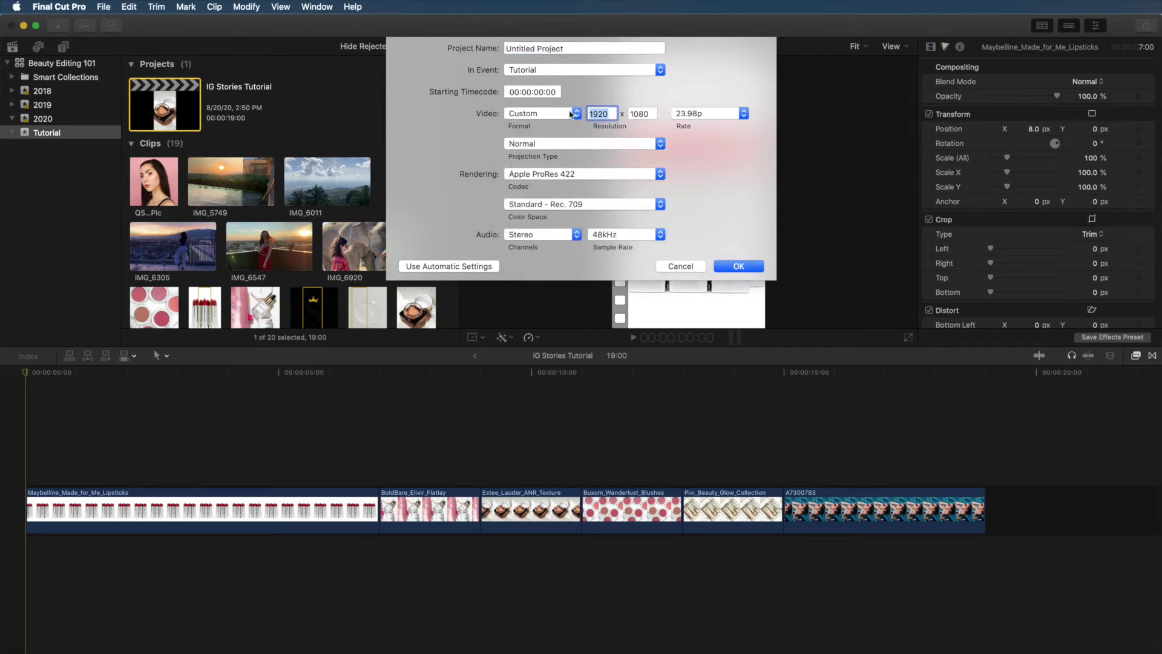
pyautogui.write('10')
pyautogui.doubleClick(649, 113)
pyautogui.write('1')
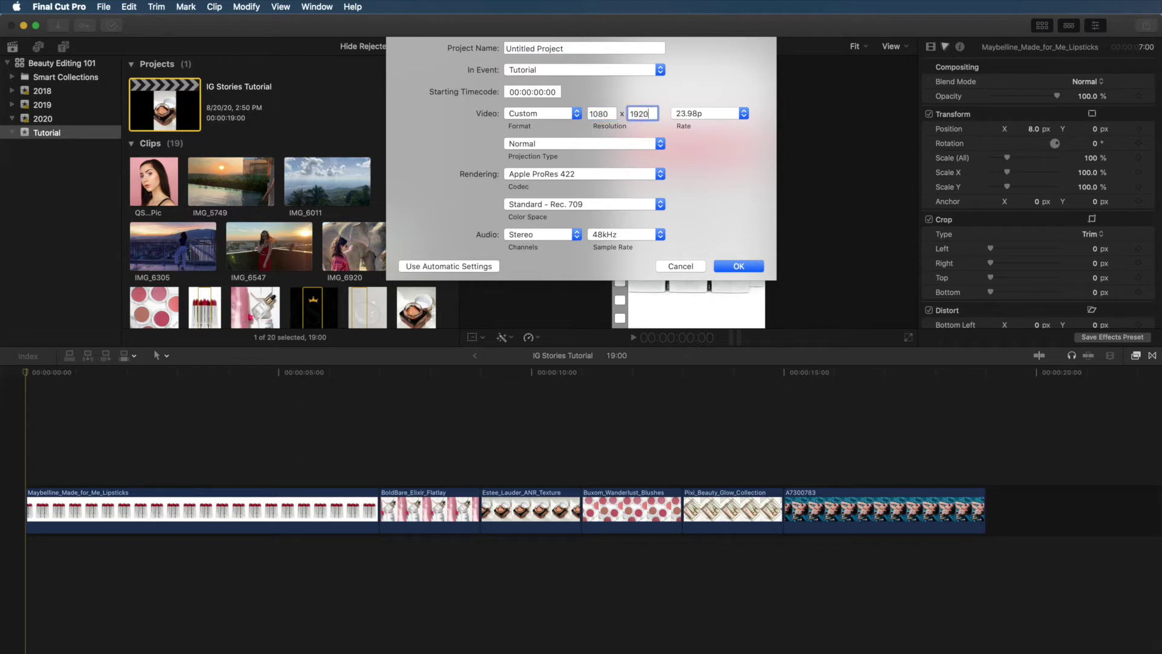
pyautogui.tripleClick(549, 48)
pyautogui.write('IG Stories Tutorial')
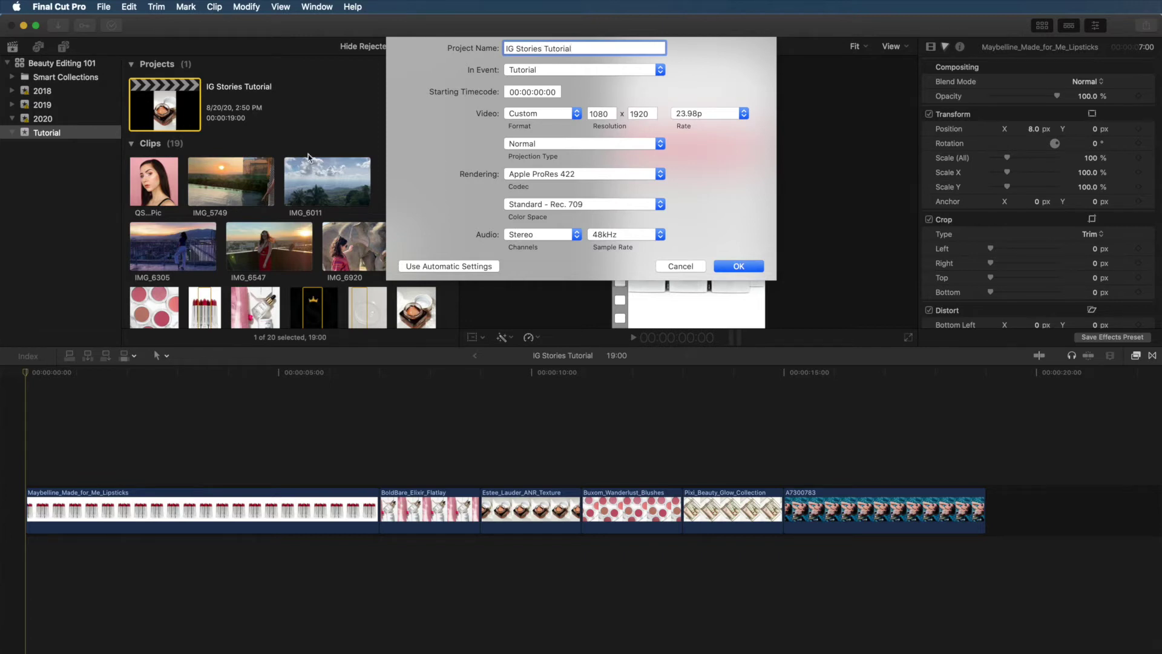
pyautogui.click(682, 270)
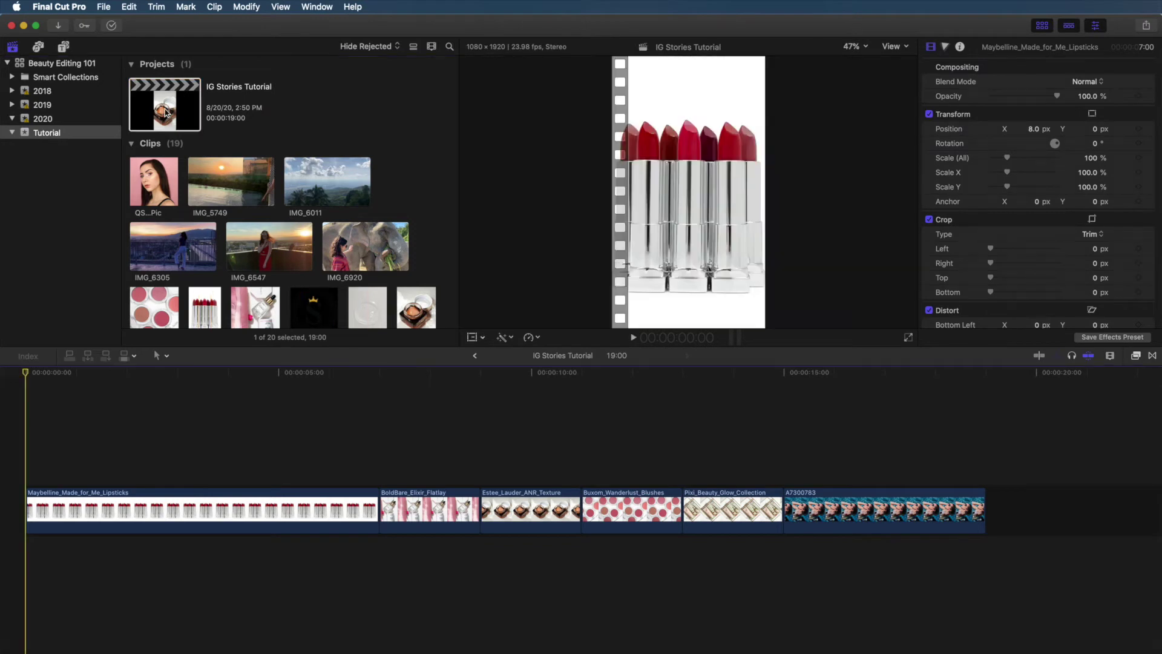
# Place the lipstick clip at the timeline start and set its Spatial Conform Type to Fill.
pyautogui.click(143, 373)
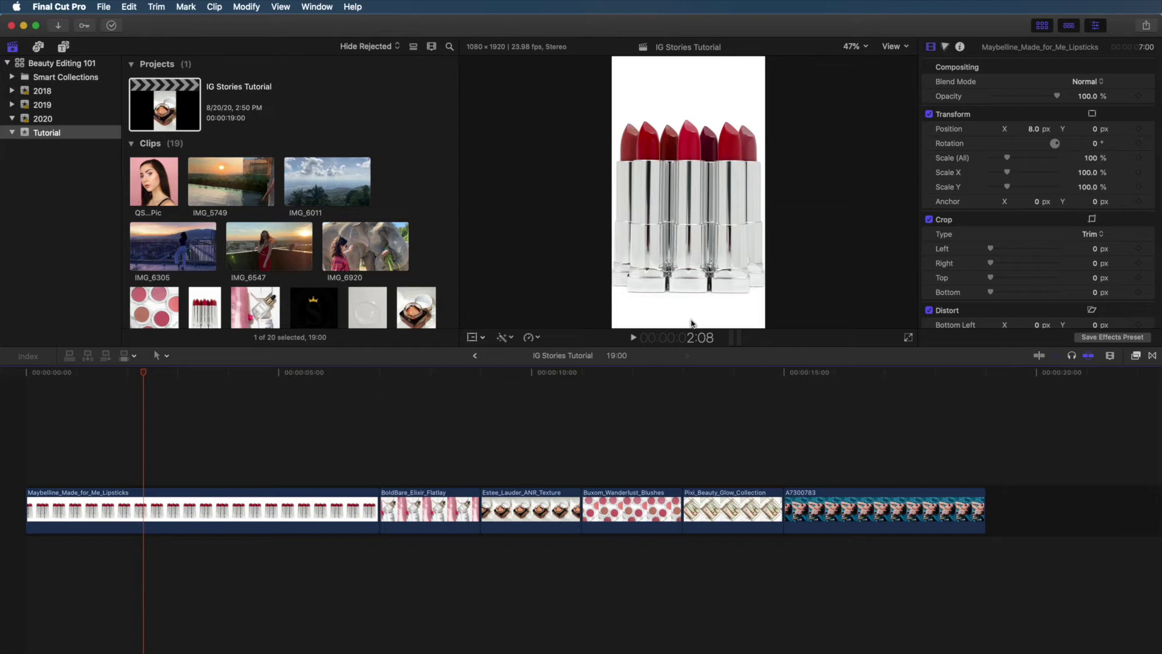
pyautogui.moveTo(204, 307); pyautogui.dragTo(18, 530)
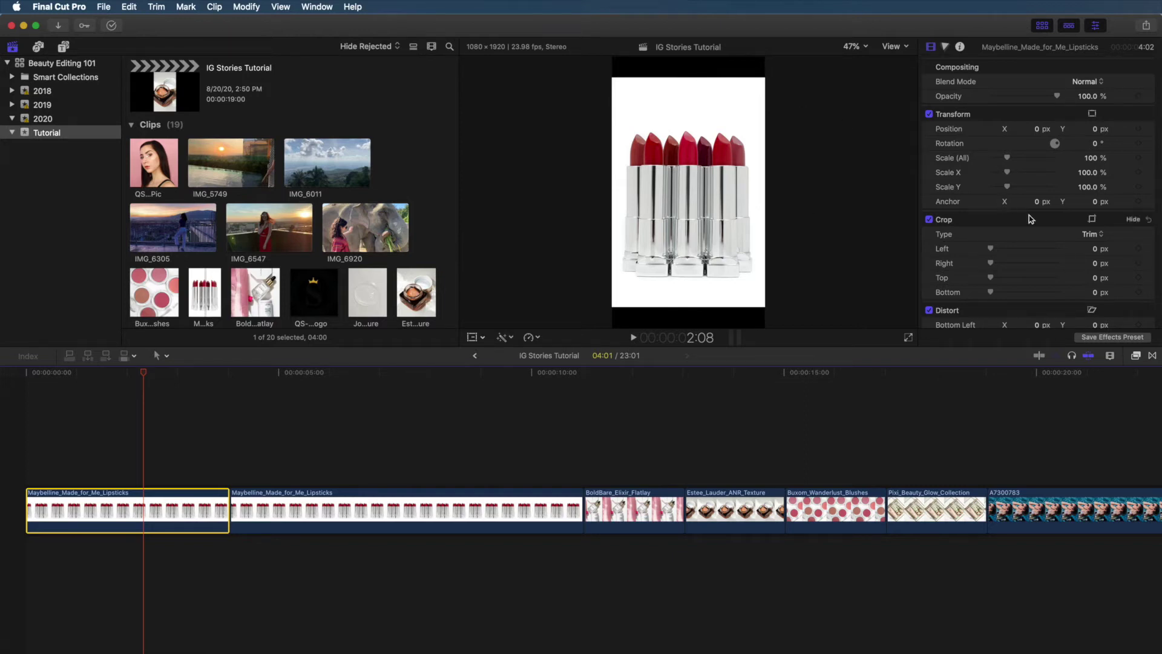
pyautogui.scroll(-5, 1038, 226)
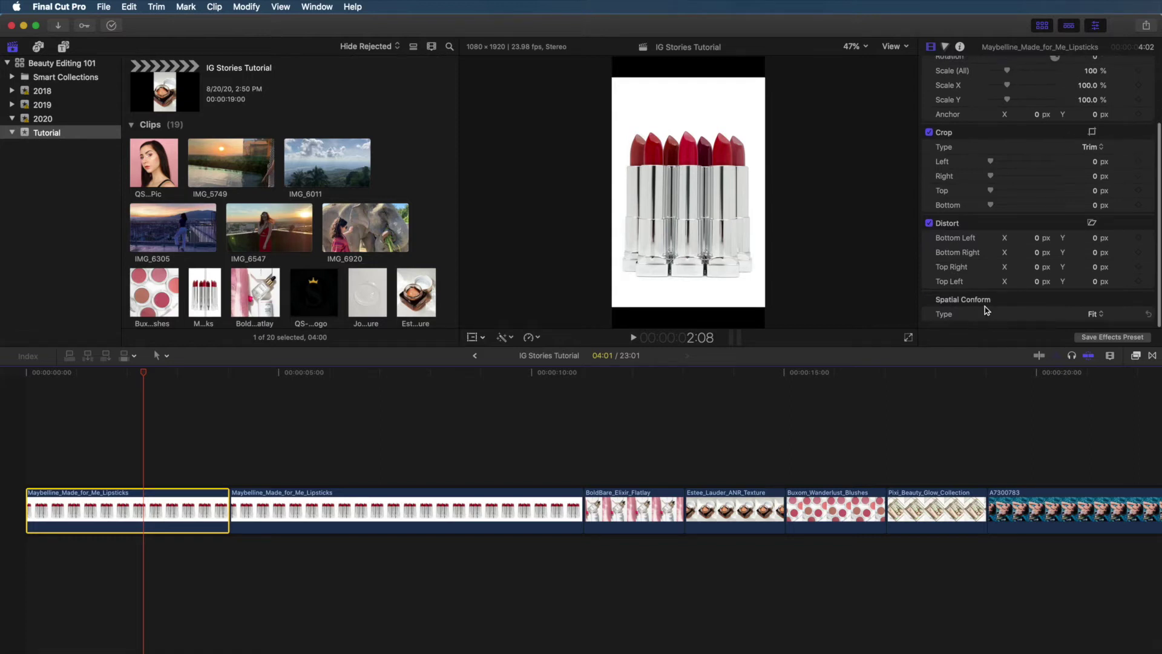
pyautogui.click(1100, 316)
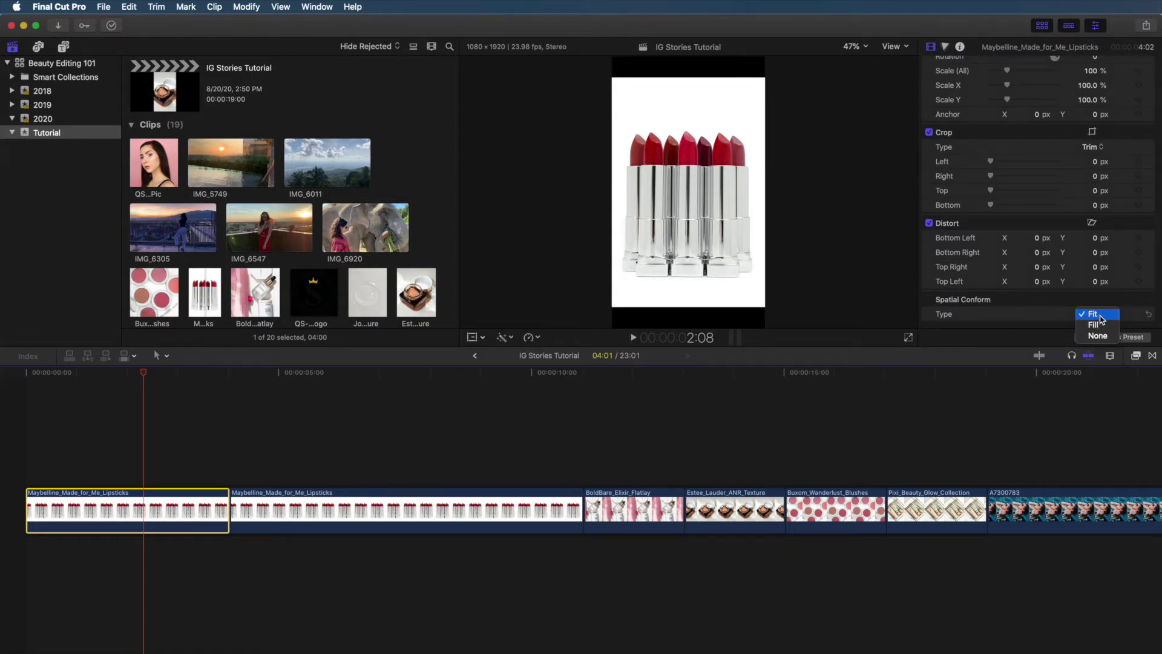
pyautogui.click(1101, 326)
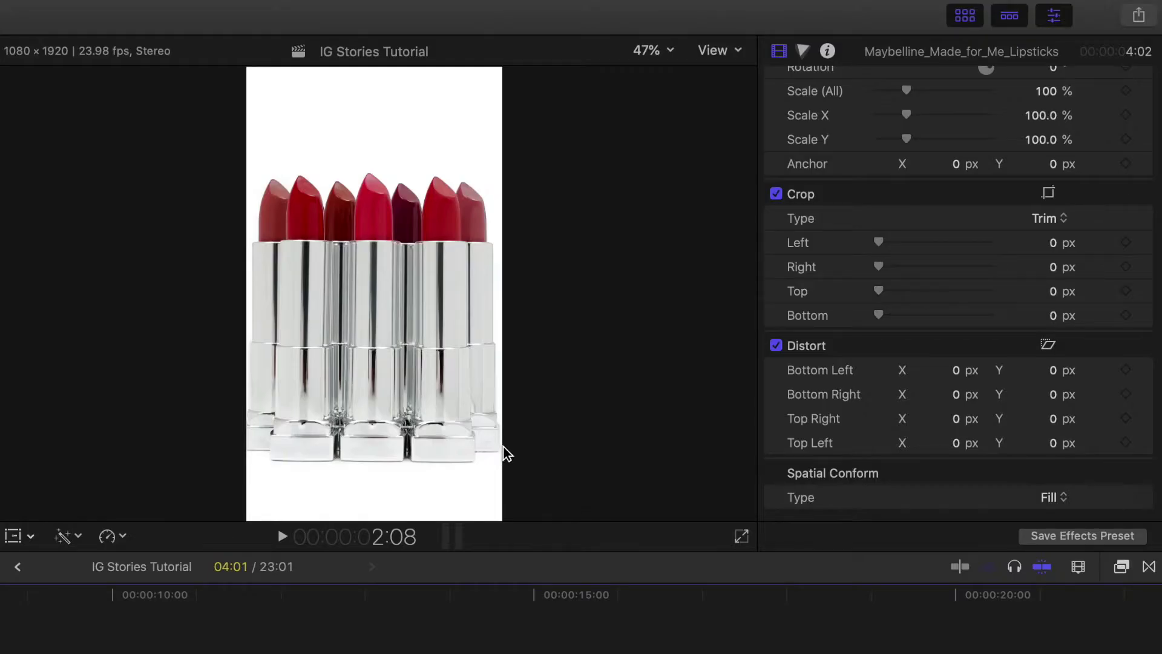
# Set the lipstick clip's Position X to 8 px.
pyautogui.scroll(5, 865, 351)
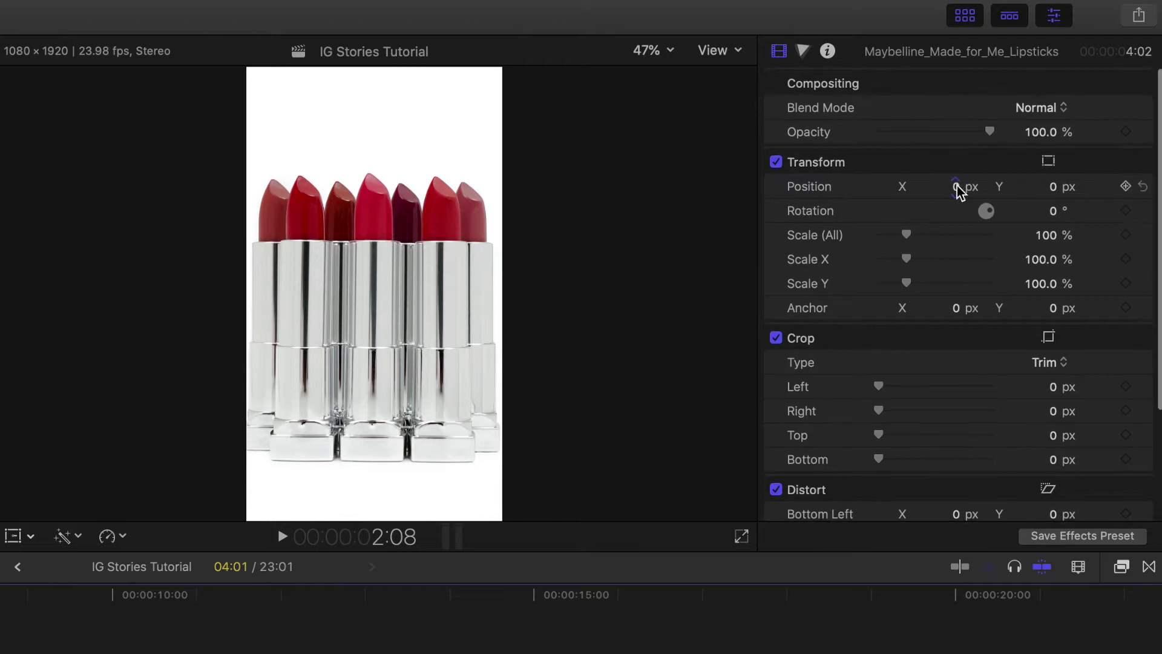
pyautogui.click(955, 186)
pyautogui.write('8')
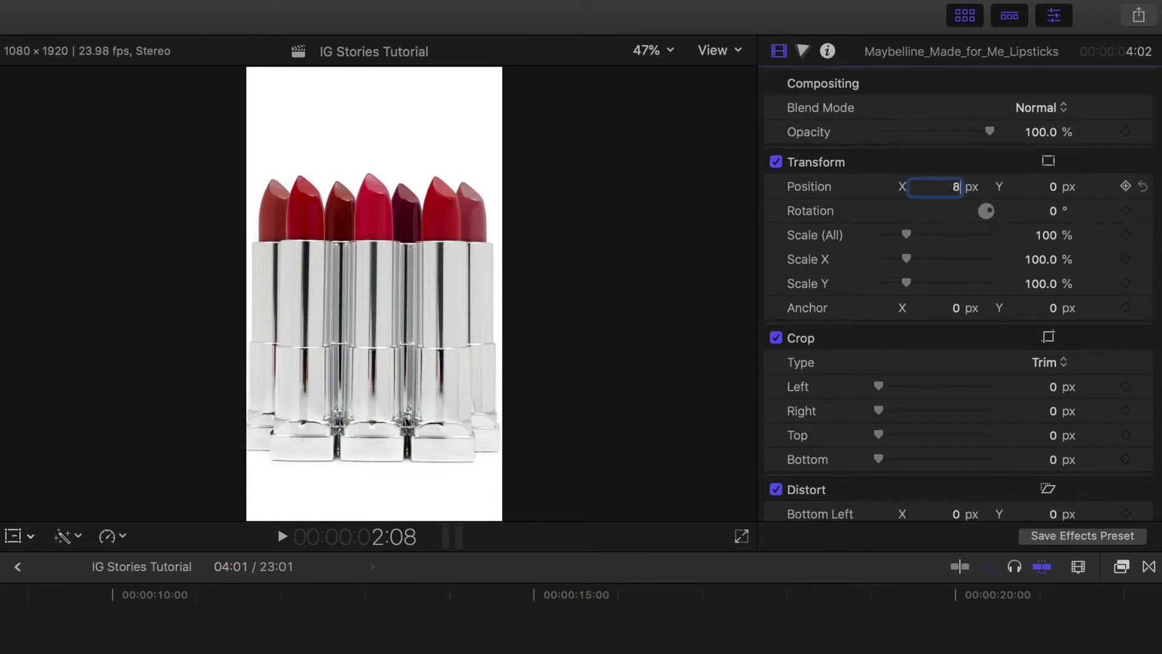
pyautogui.press('Return')
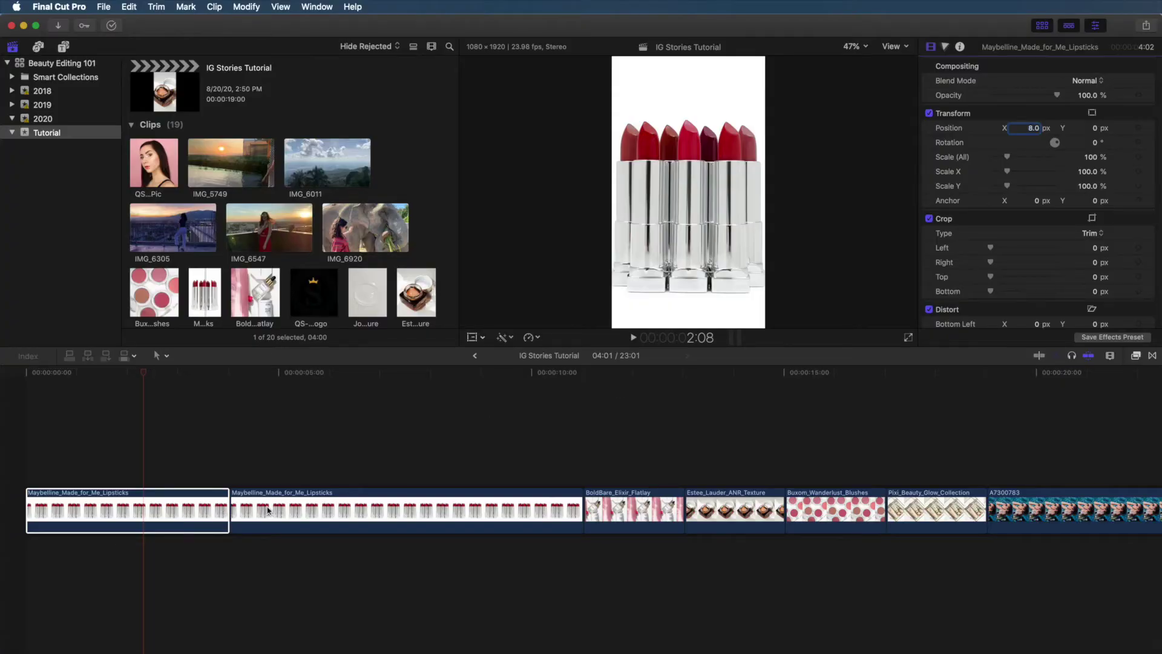
# Delete the extra lipstick clip, undo a trial lengthening, and reselect the 7-second lipstick clip.
pyautogui.click(185, 508)
pyautogui.press('Delete')
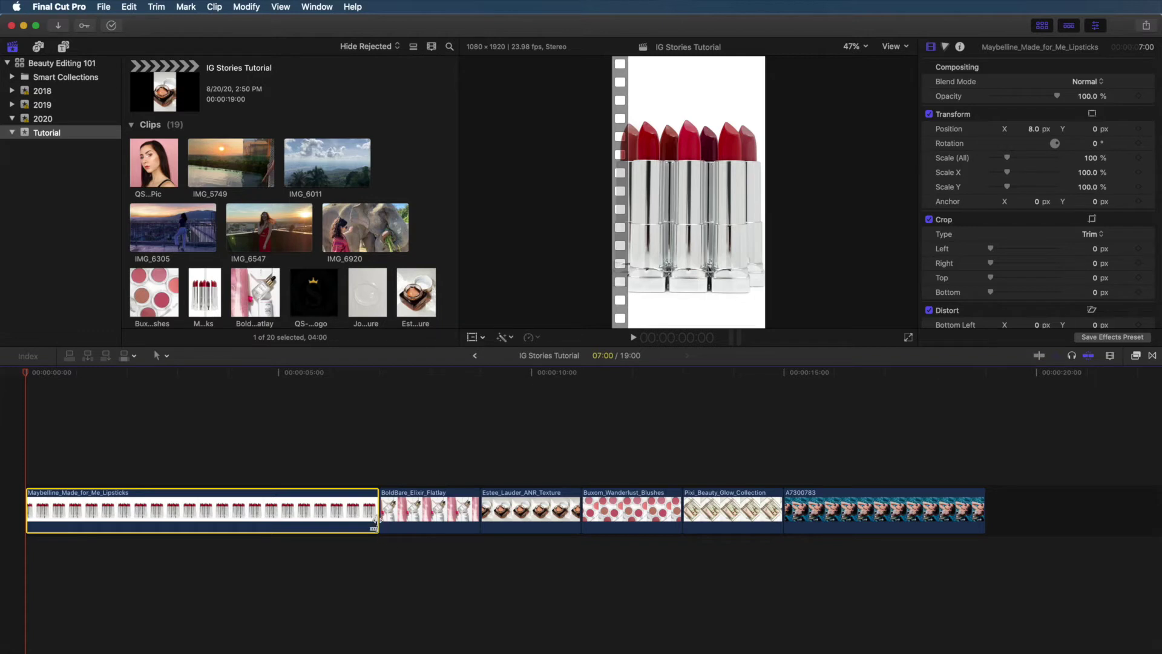
pyautogui.moveTo(375, 516); pyautogui.dragTo(150, 511)
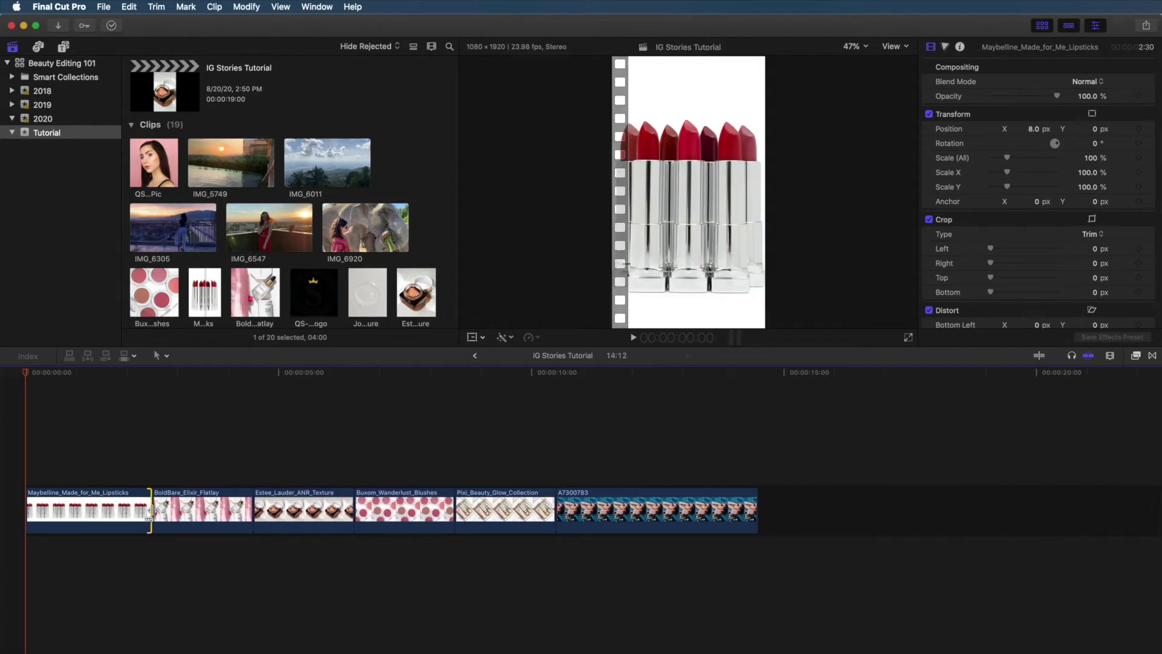
pyautogui.press('super+z')
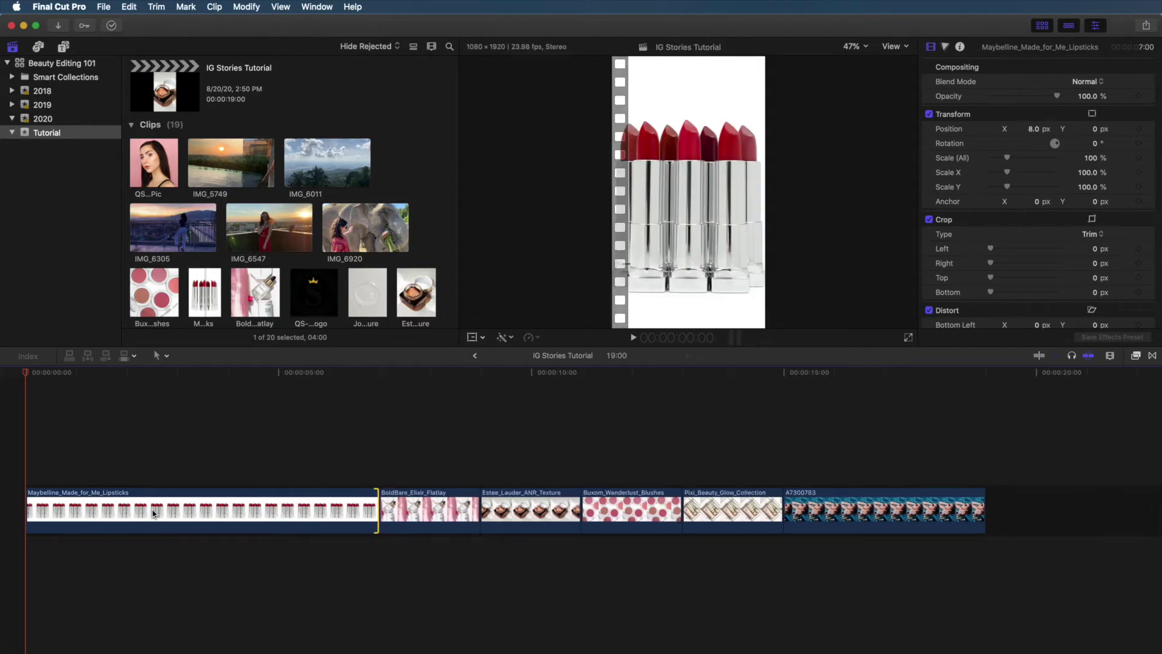
pyautogui.click(162, 514)
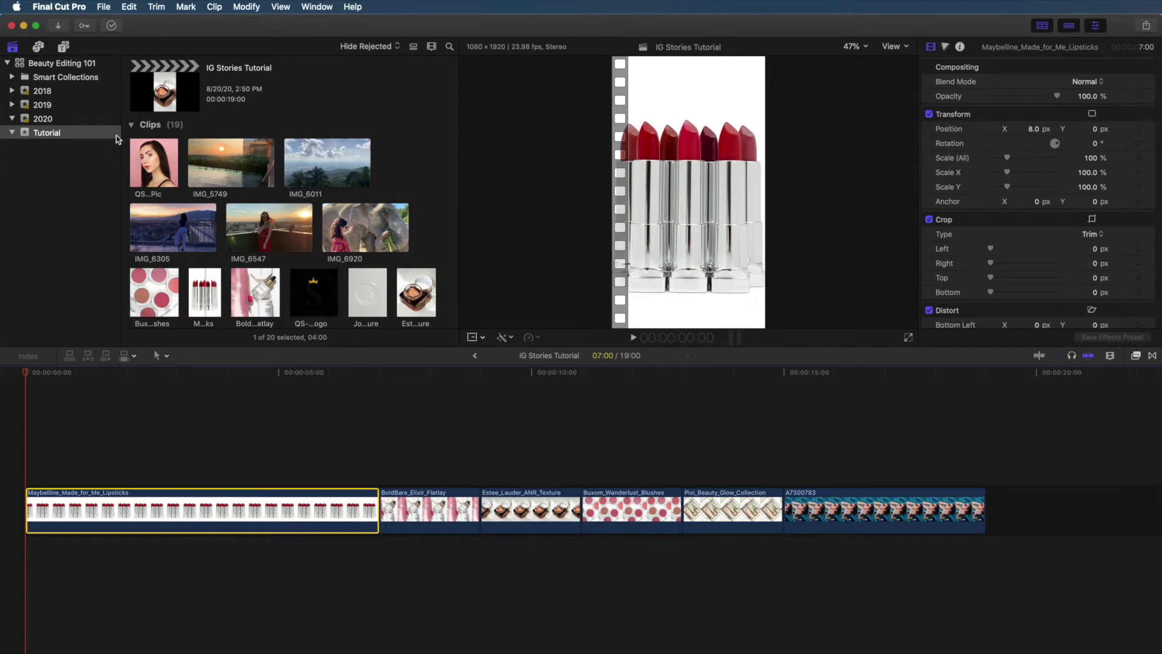
pyautogui.click(64, 47)
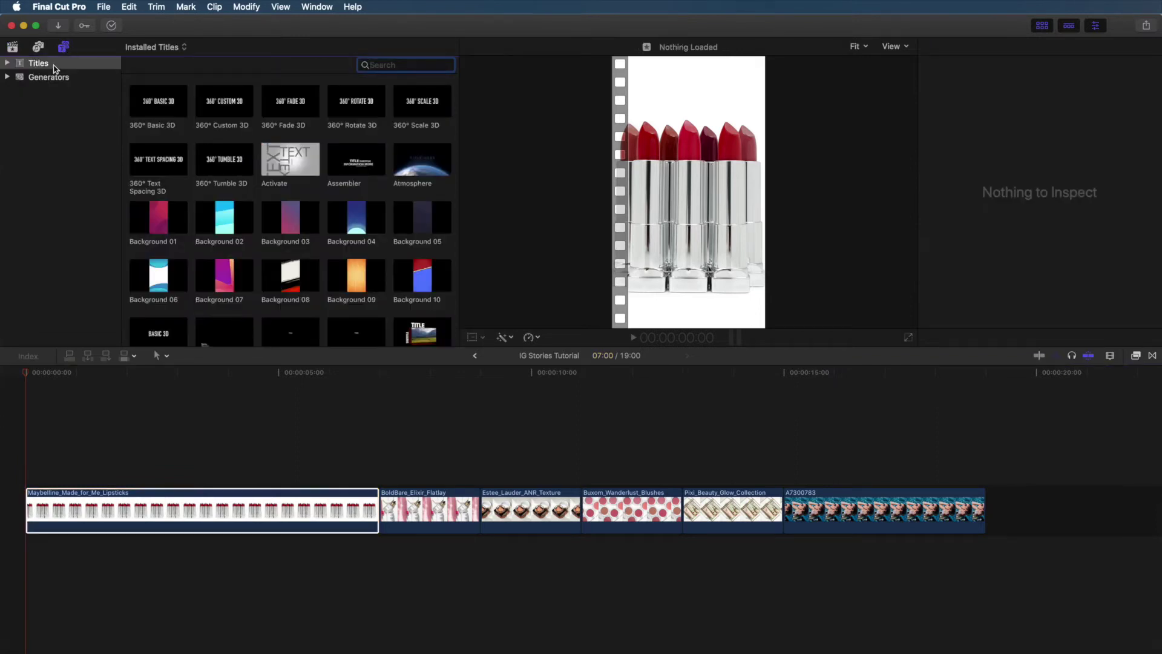
# Add SwipeUp 01 from IG_SwipeUp above the lipstick clip, trimmed to end at 7:00.
pyautogui.click(7, 64)
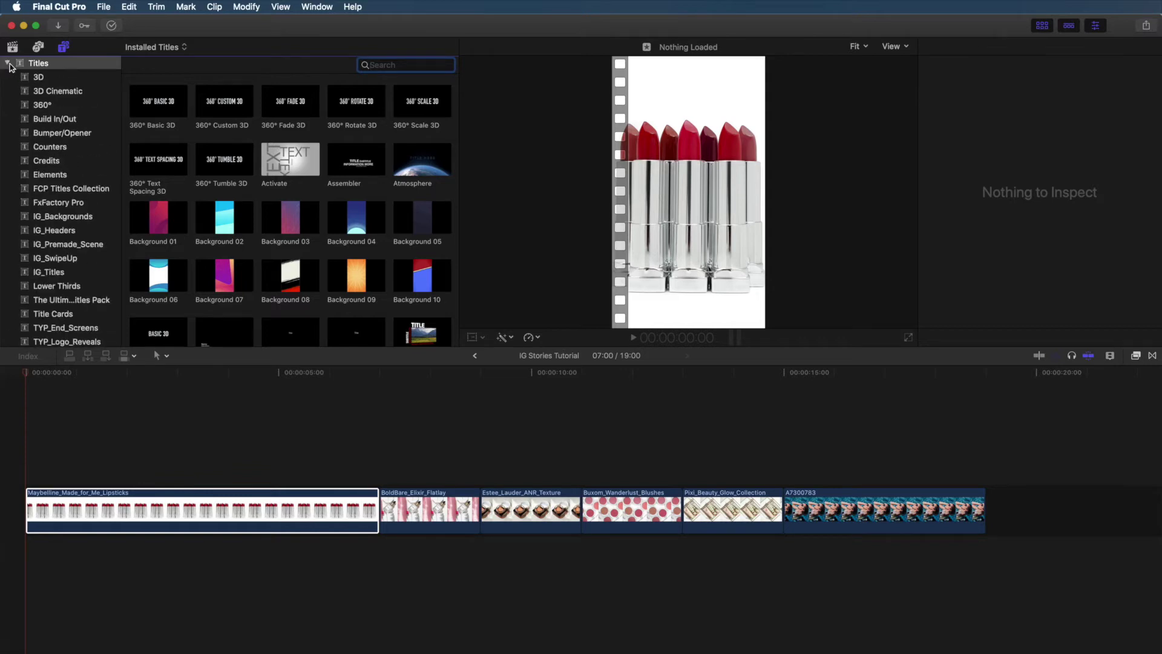
pyautogui.click(61, 259)
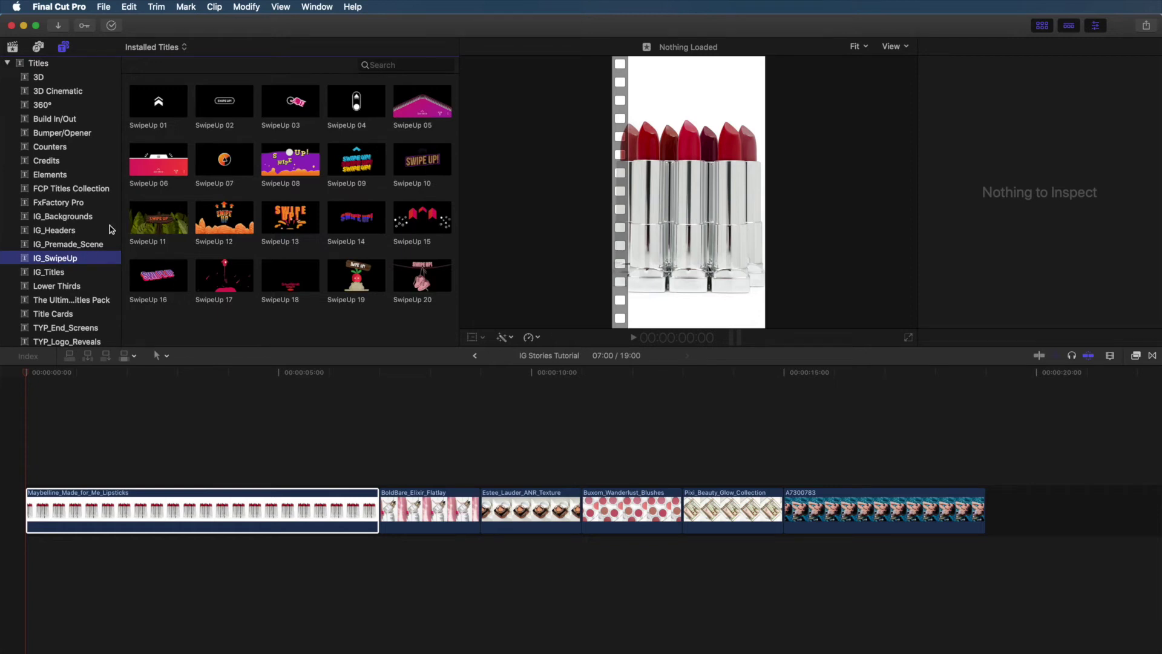
pyautogui.click(155, 101)
pyautogui.moveTo(167, 102); pyautogui.dragTo(32, 459)
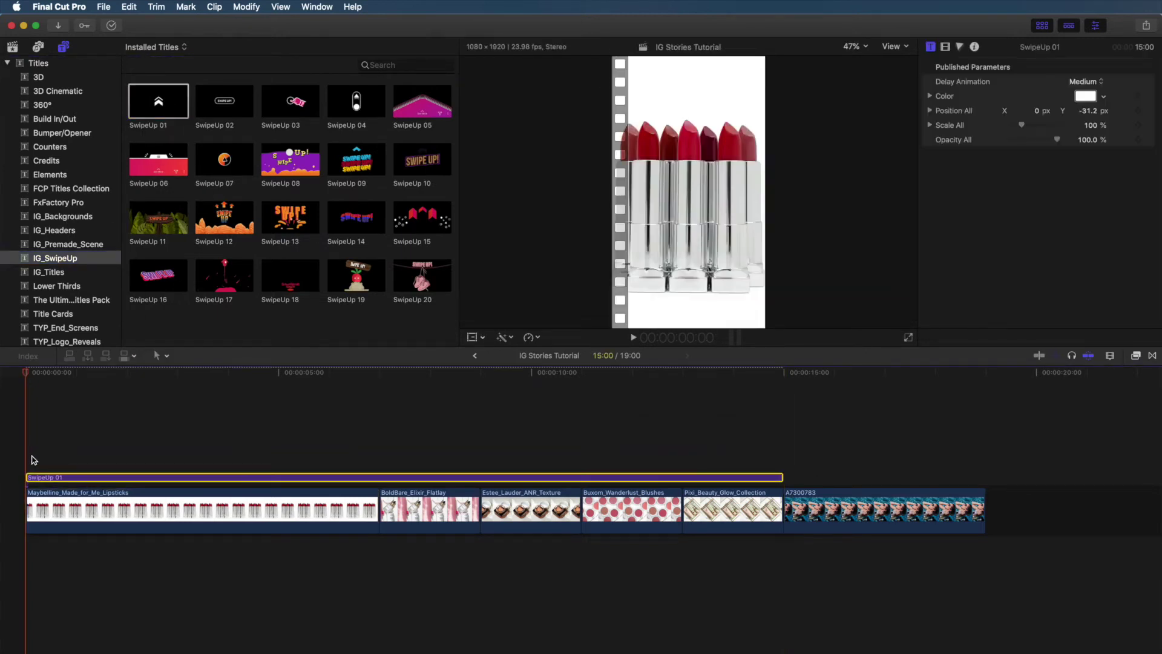
pyautogui.moveTo(779, 476); pyautogui.dragTo(381, 474)
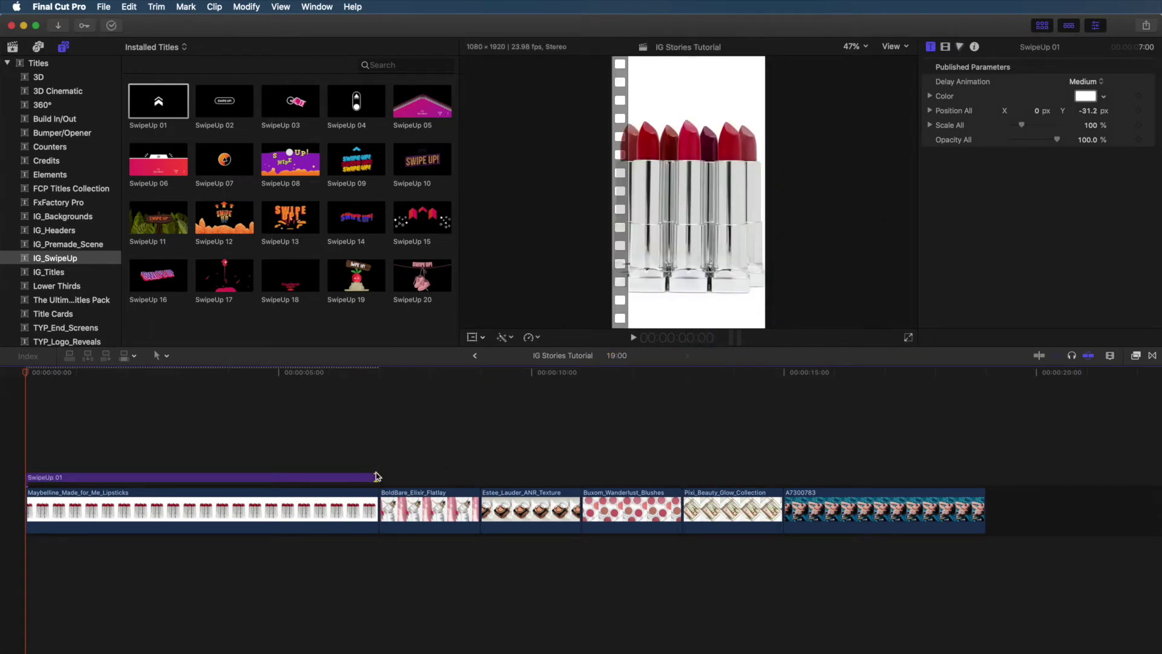
pyautogui.click(228, 375)
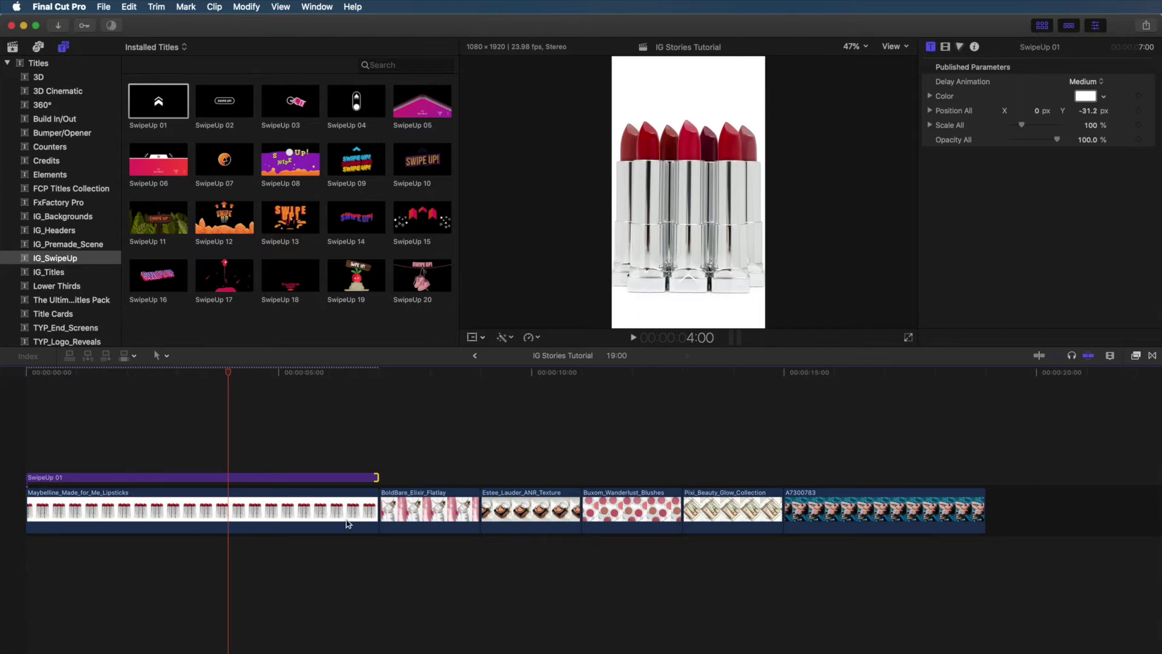
# Color the SwipeUp 01 arrows with red sampled from a lipstick.
pyautogui.click(316, 479)
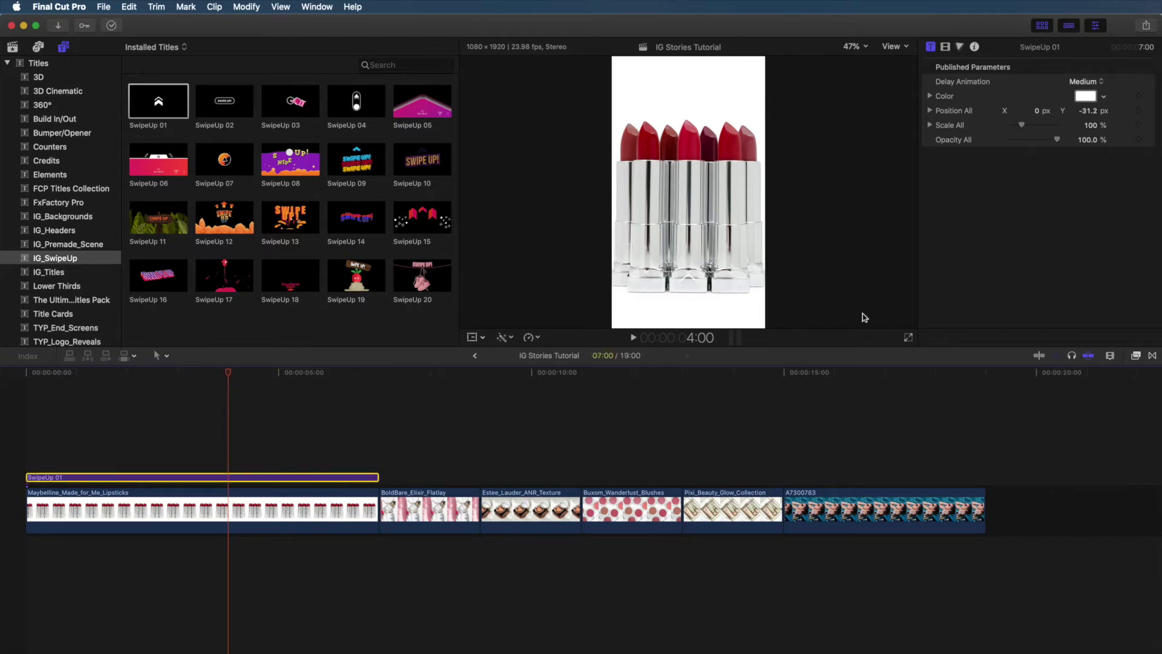
pyautogui.click(1086, 97)
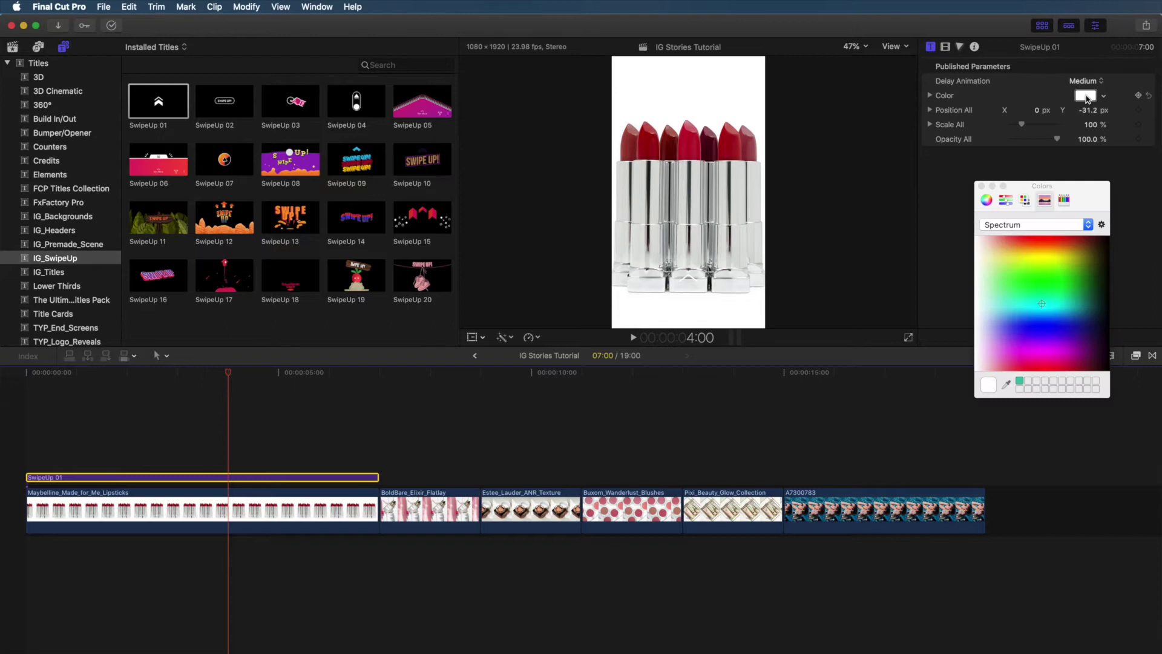
pyautogui.click(1007, 384)
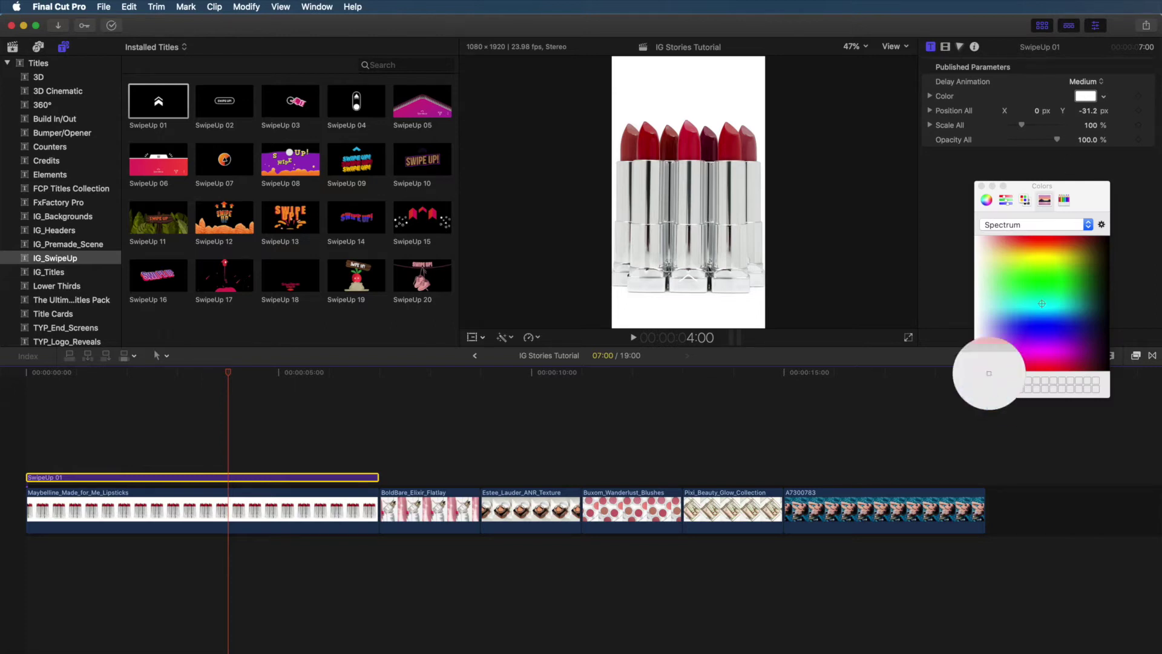
pyautogui.click(694, 147)
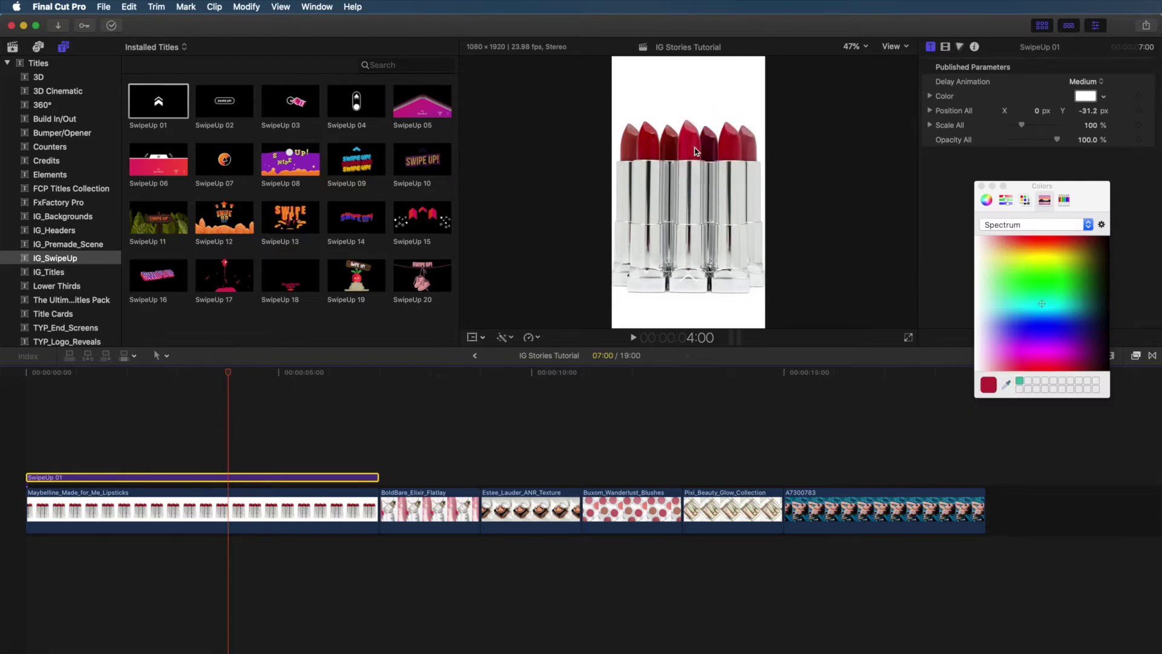
pyautogui.moveTo(995, 392); pyautogui.dragTo(1087, 97)
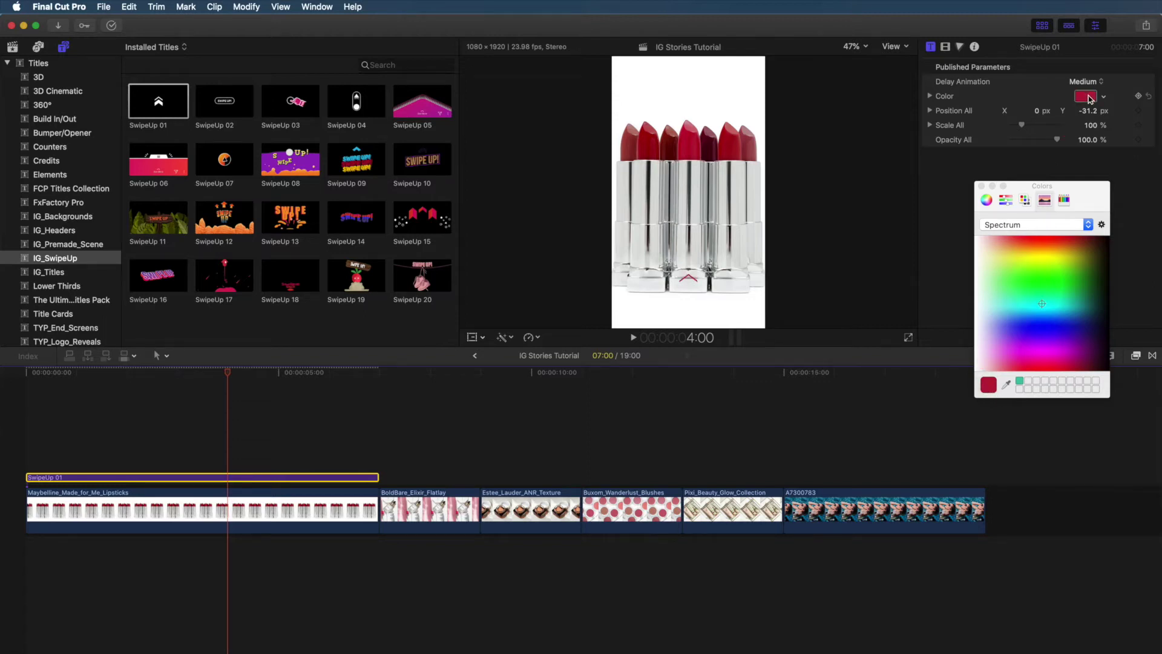
pyautogui.click(981, 186)
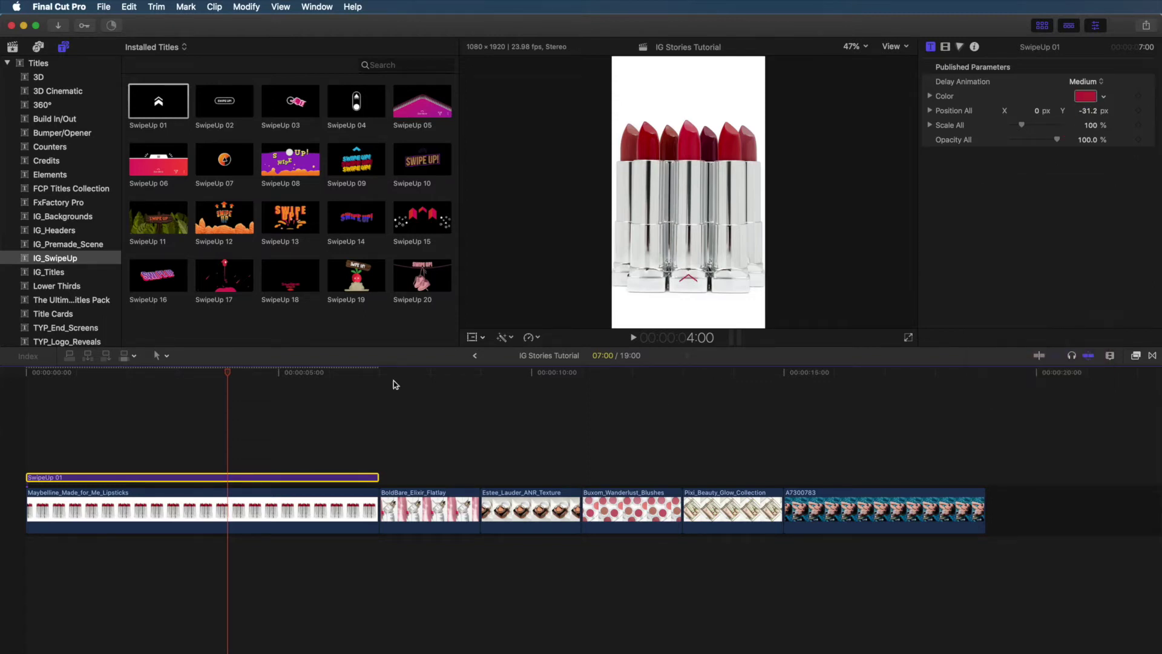
pyautogui.moveTo(229, 375); pyautogui.dragTo(207, 375)
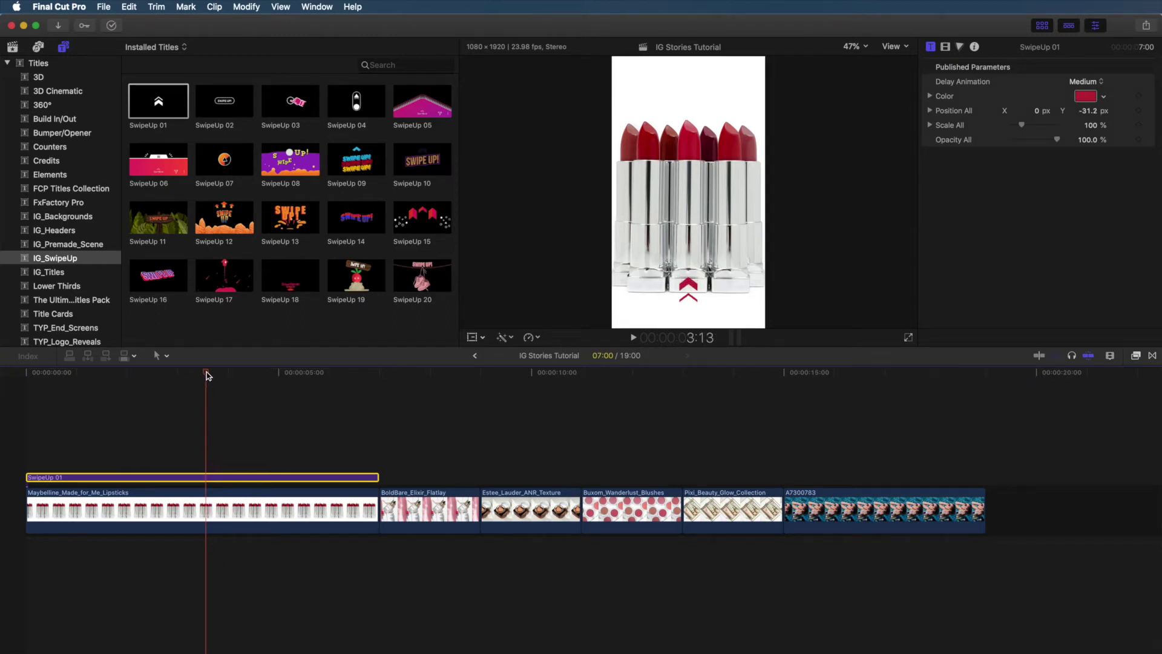
# Lower the arrows to Position Y -39.2 px and review the animation.
pyautogui.click(1089, 111)
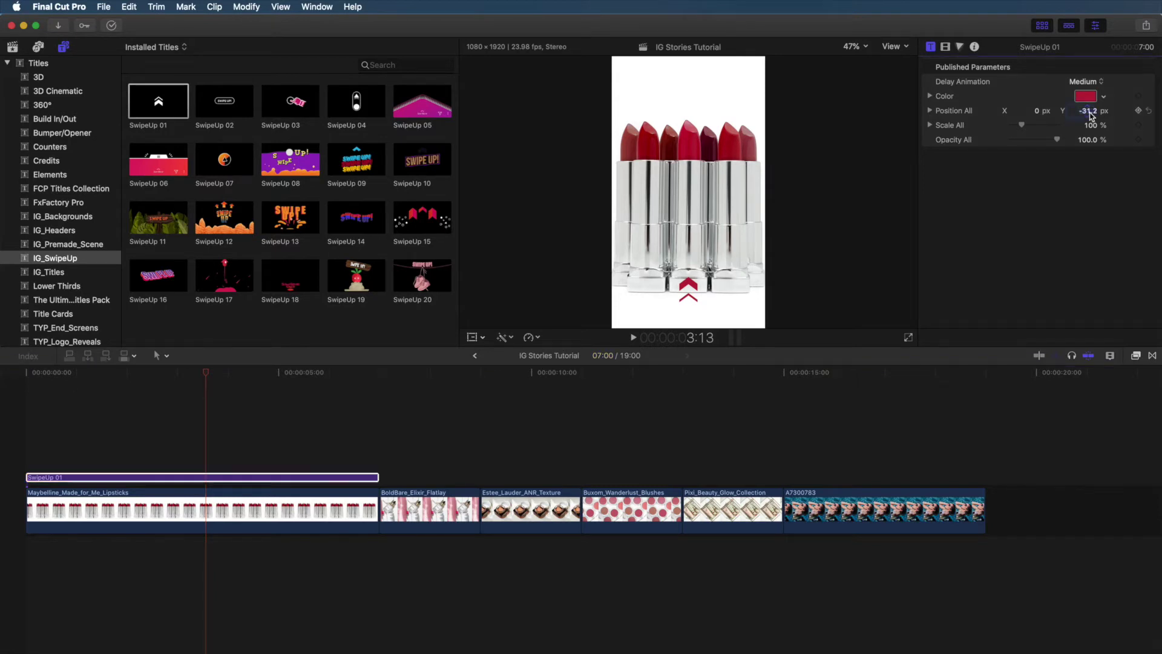
pyautogui.moveTo(1091, 115); pyautogui.dragTo(1091, 124)
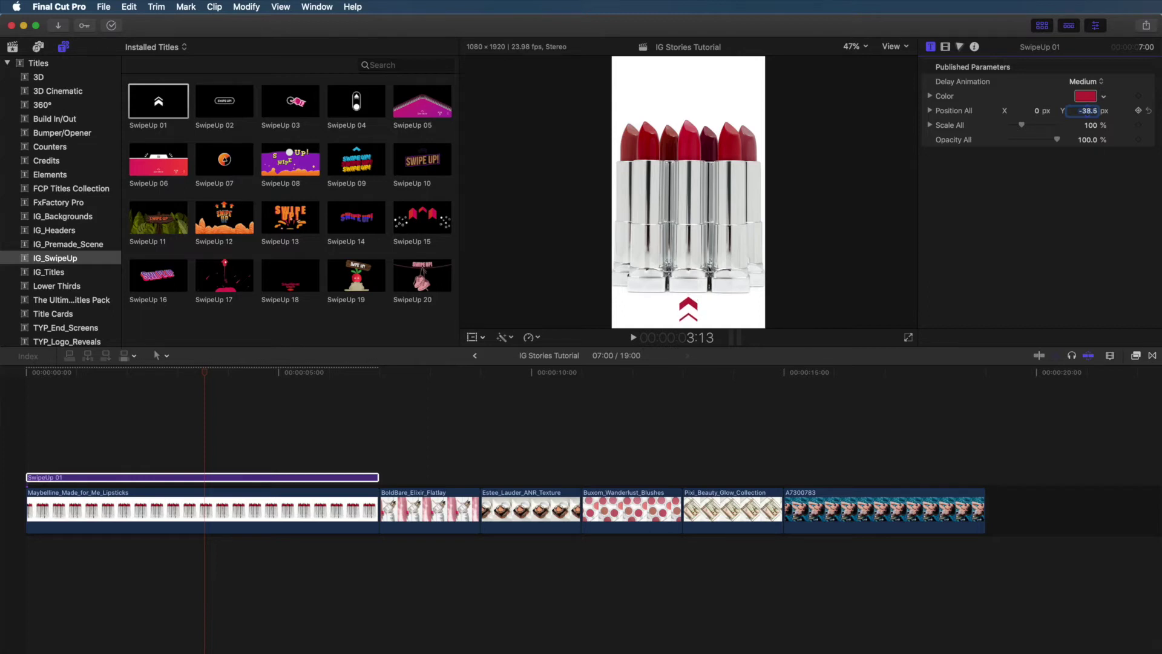
pyautogui.hotkey('shift', 'Tab')
pyautogui.moveTo(204, 376); pyautogui.dragTo(138, 377)
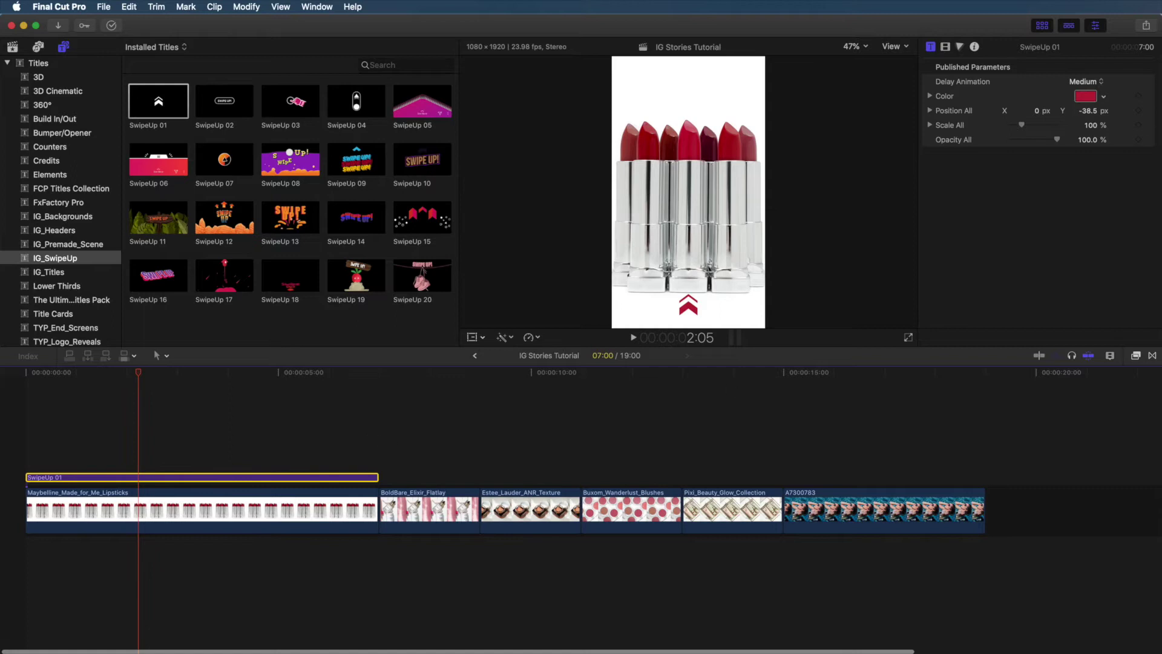
pyautogui.moveTo(1090, 111); pyautogui.dragTo(1088, 114)
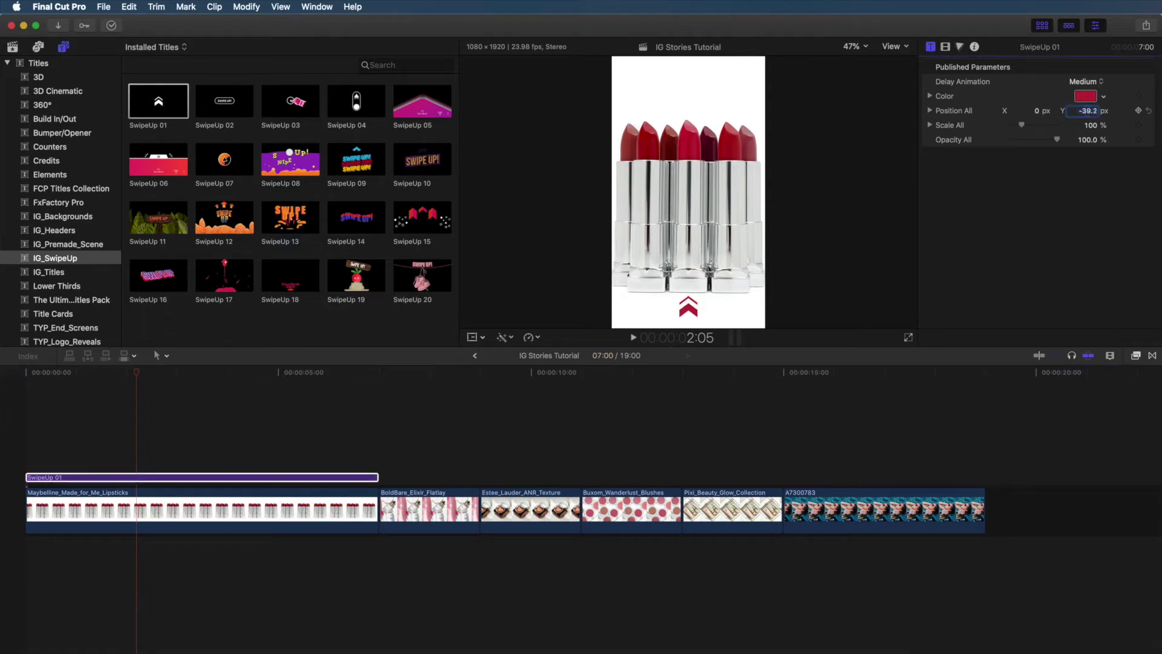
pyautogui.click(139, 376)
pyautogui.moveTo(139, 377); pyautogui.dragTo(207, 370)
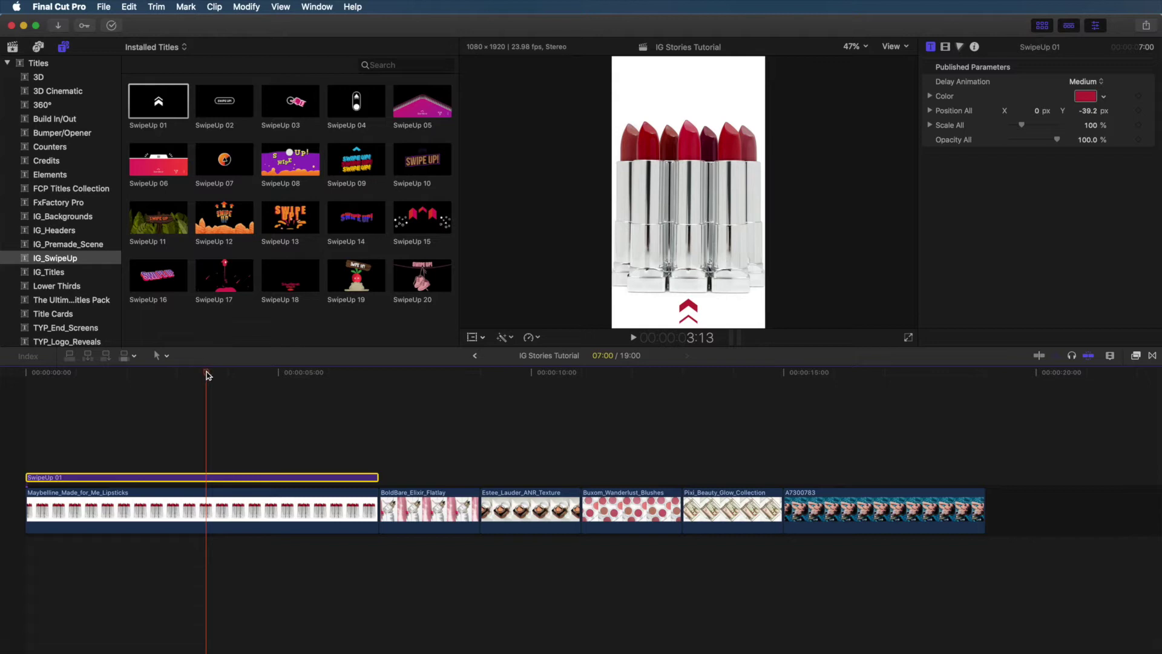
pyautogui.click(62, 274)
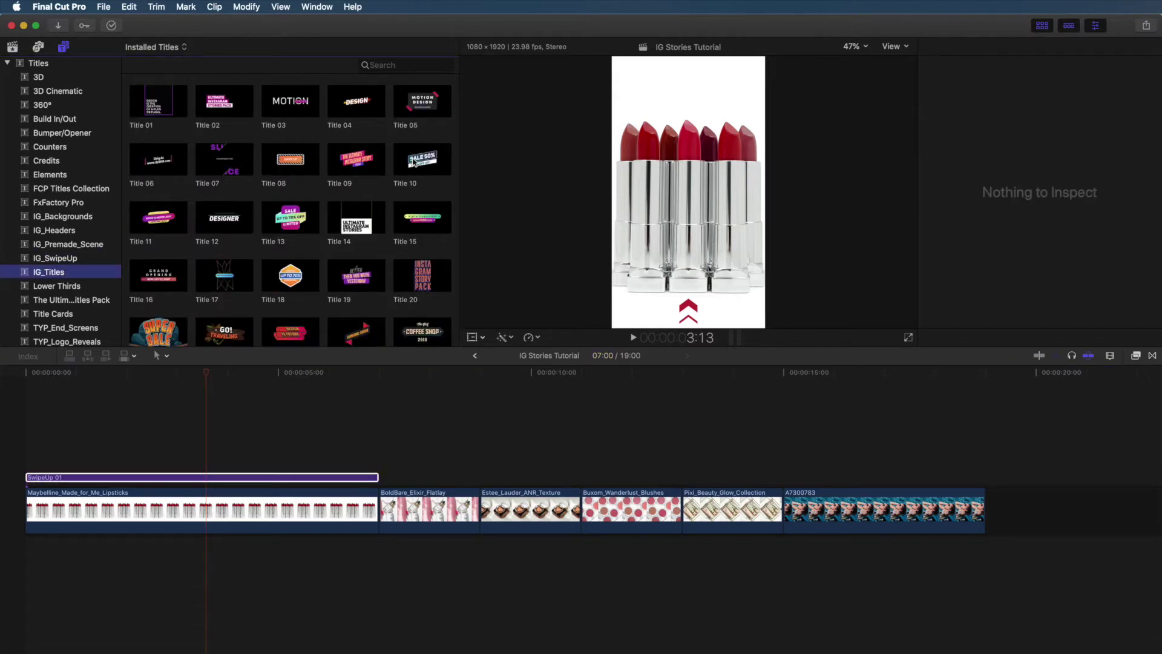
# Add Title 10 above the clips, trim to 7:00, scale to 53% at Position Y 40.
pyautogui.moveTo(413, 161); pyautogui.dragTo(45, 422)
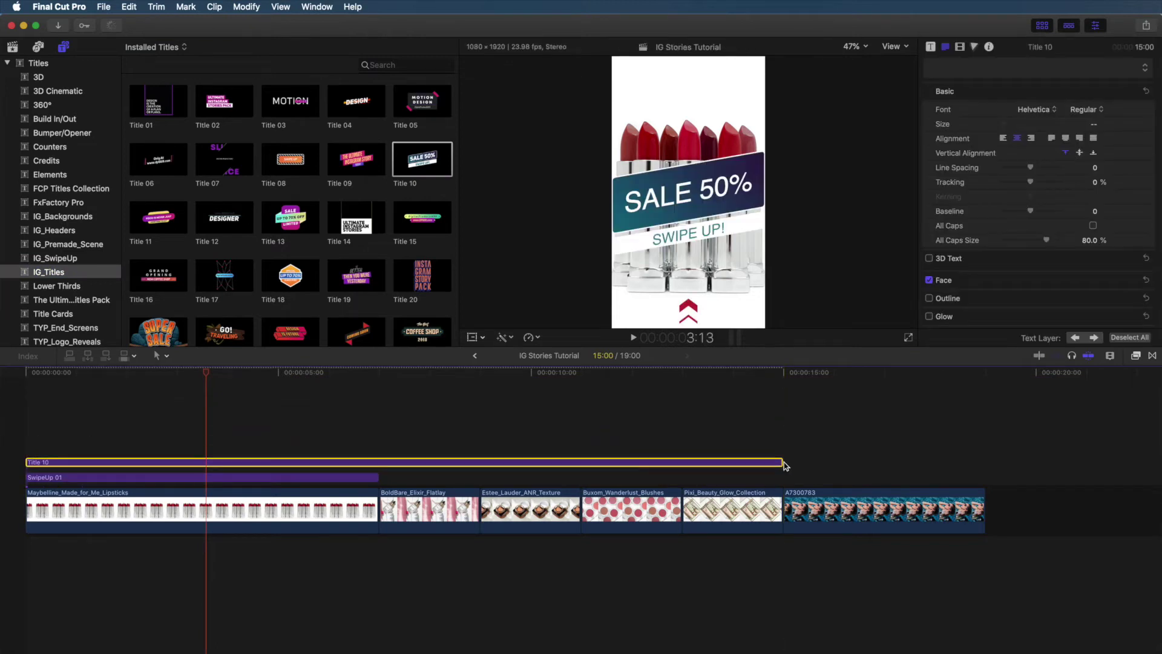
pyautogui.moveTo(785, 465); pyautogui.dragTo(378, 461)
pyautogui.click(235, 466)
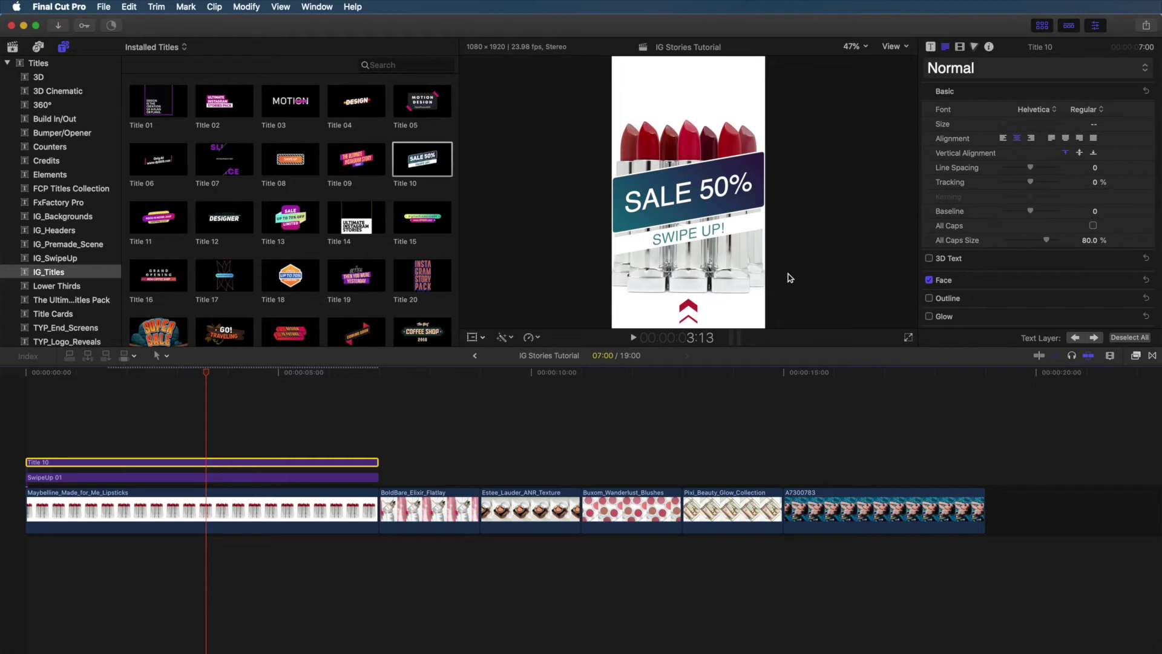
pyautogui.click(932, 47)
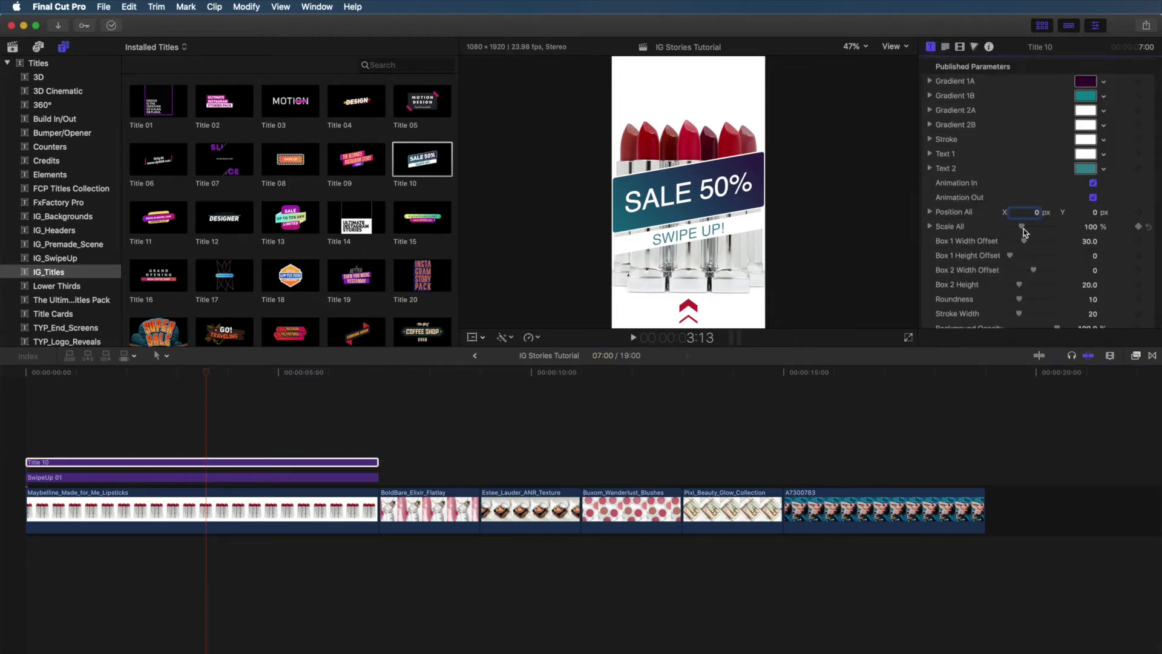
pyautogui.moveTo(1022, 226); pyautogui.dragTo(1018, 231)
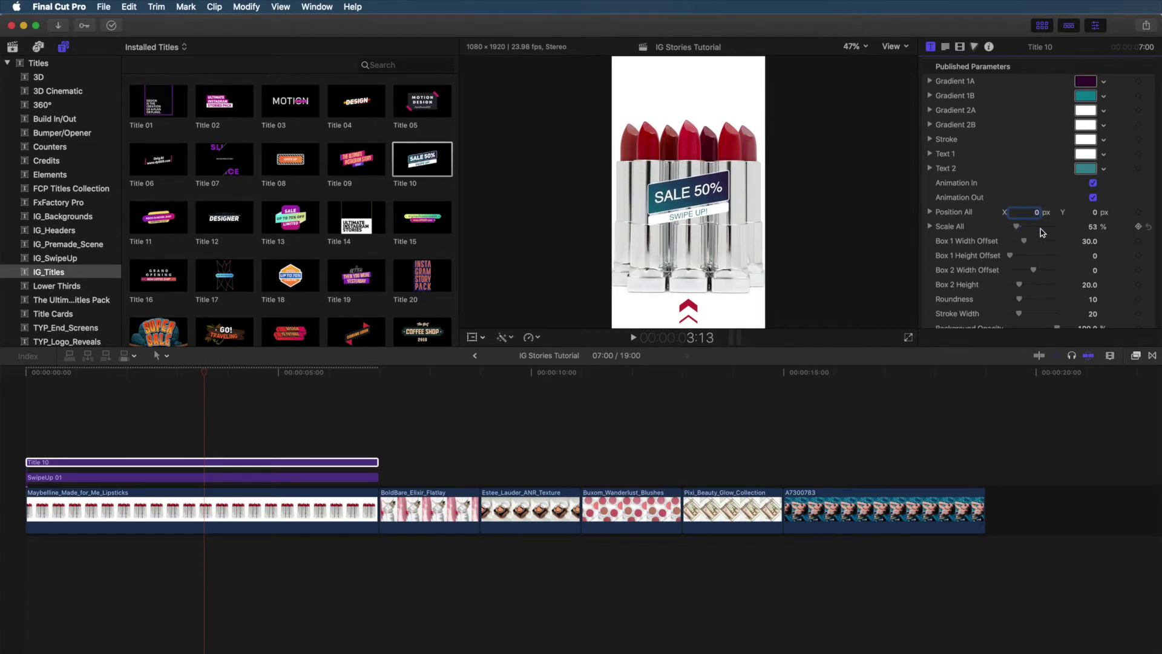
pyautogui.moveTo(1089, 212); pyautogui.dragTo(1091, 189)
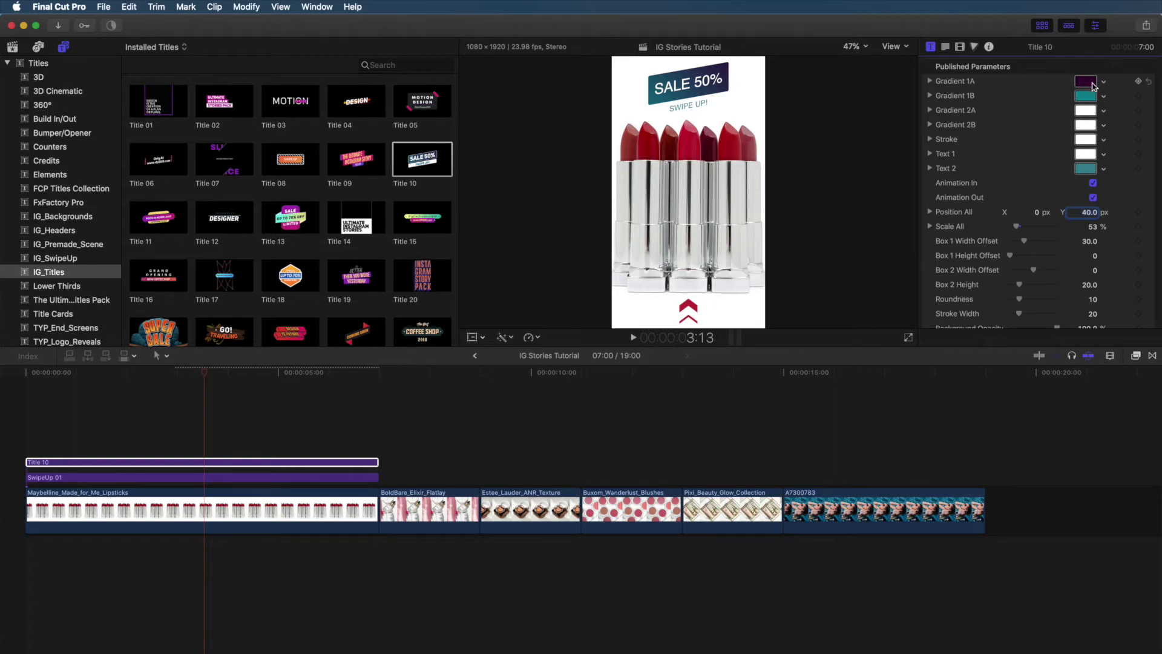
# Set Title 10's Gradient 1A to red sampled from a lipstick.
pyautogui.click(1085, 81)
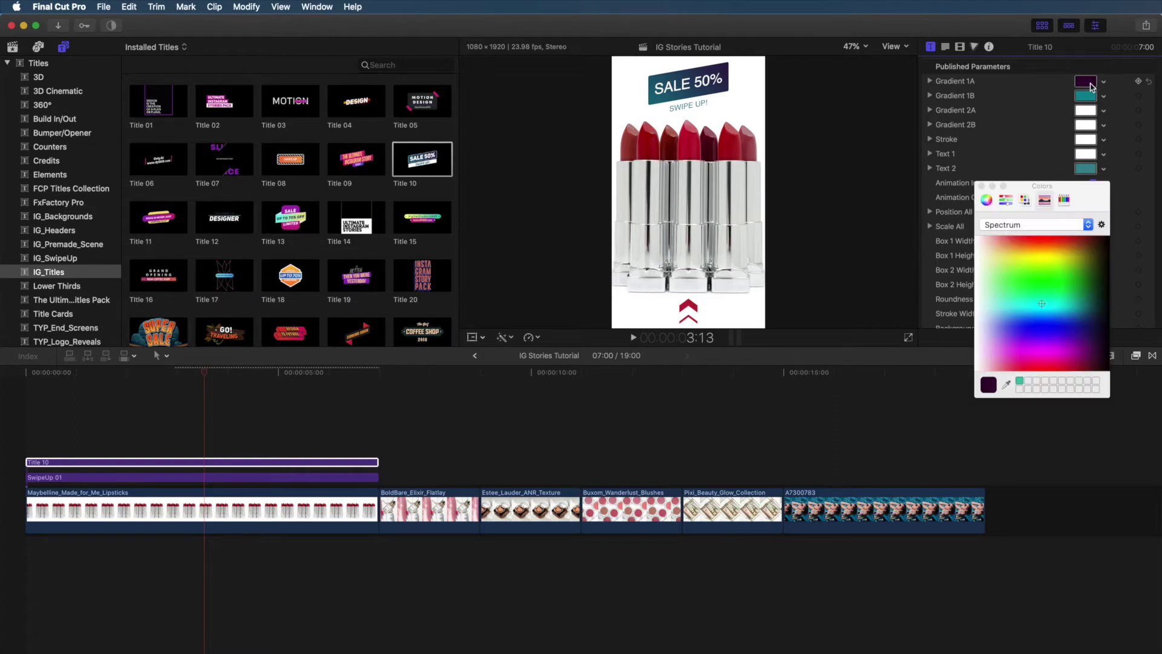
pyautogui.click(1005, 384)
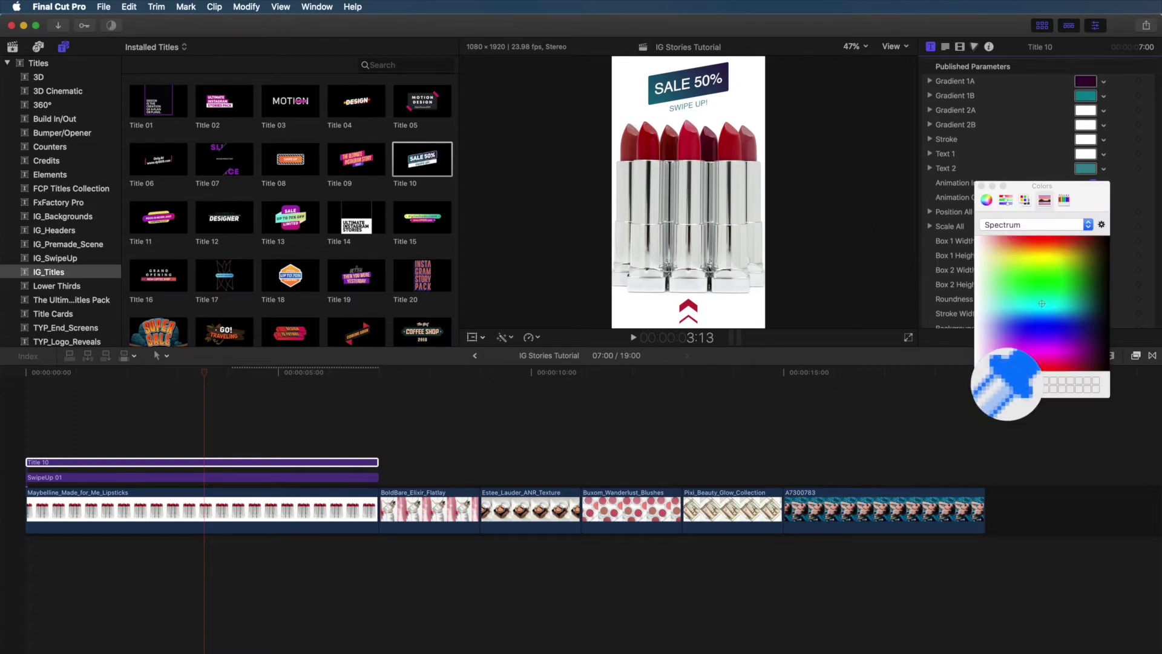
pyautogui.click(682, 139)
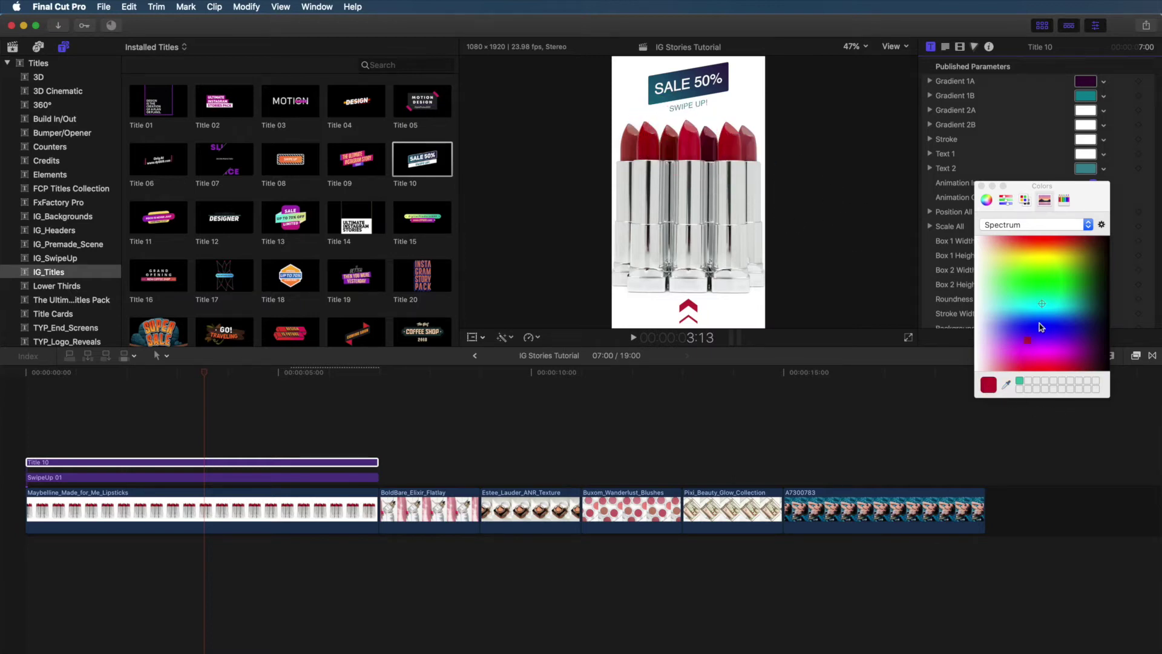
pyautogui.click(1085, 81)
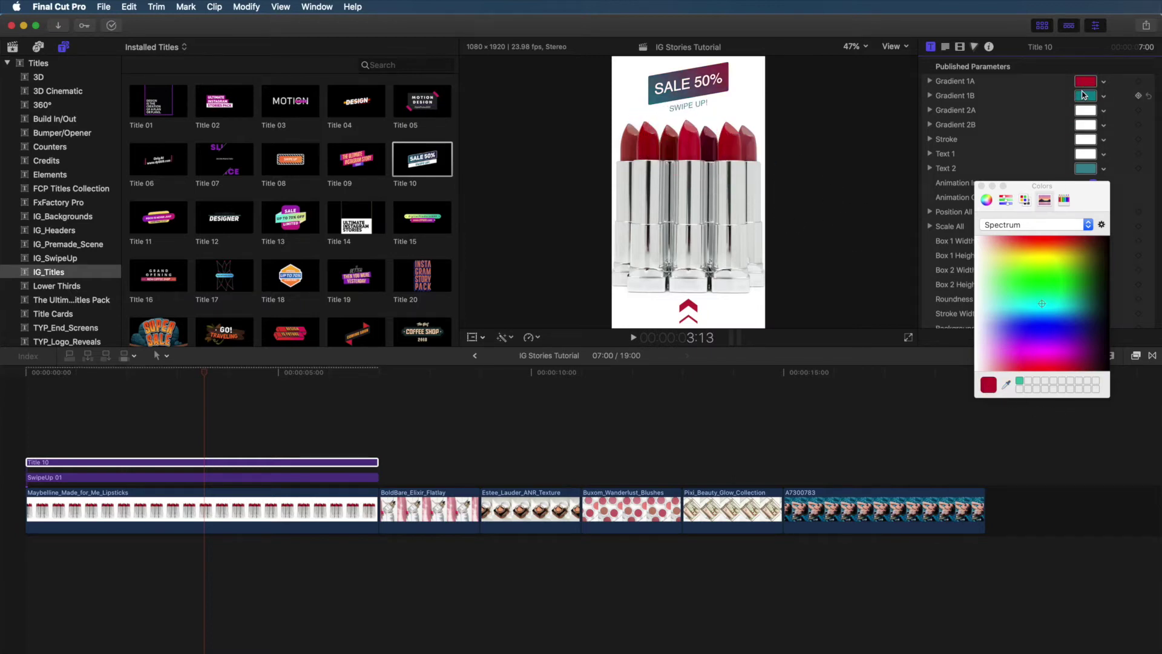
# Give Gradient 1B the deeper lipstick red and copy Gradient 1A's red onto Text 2.
pyautogui.click(1083, 96)
pyautogui.click(1006, 385)
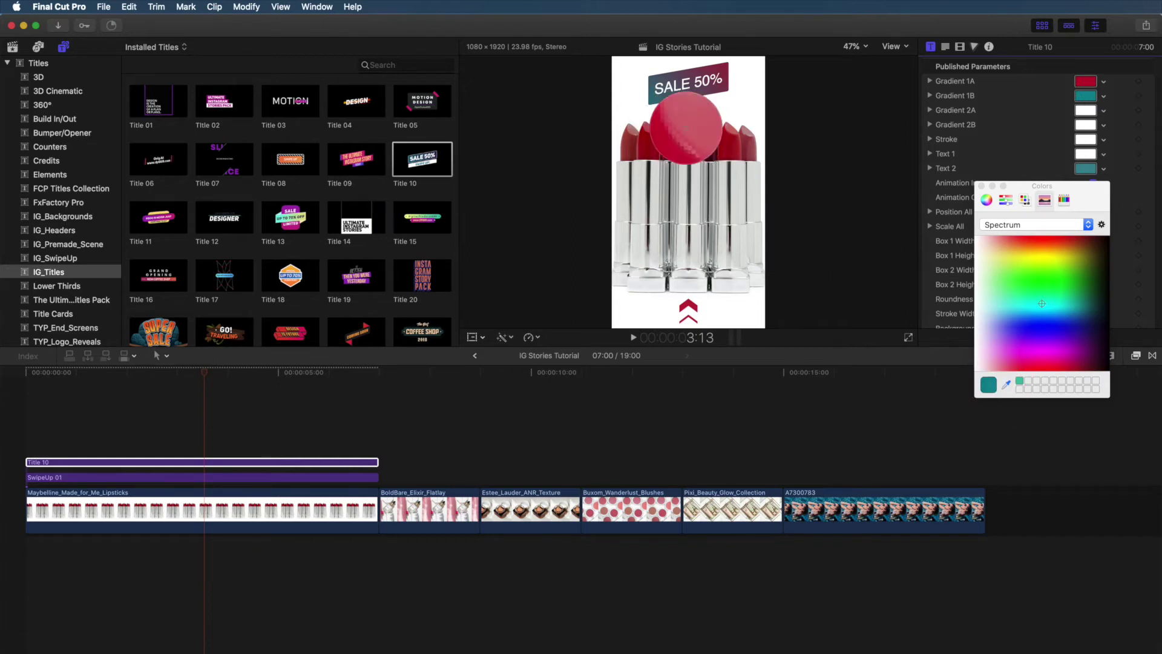
pyautogui.click(691, 129)
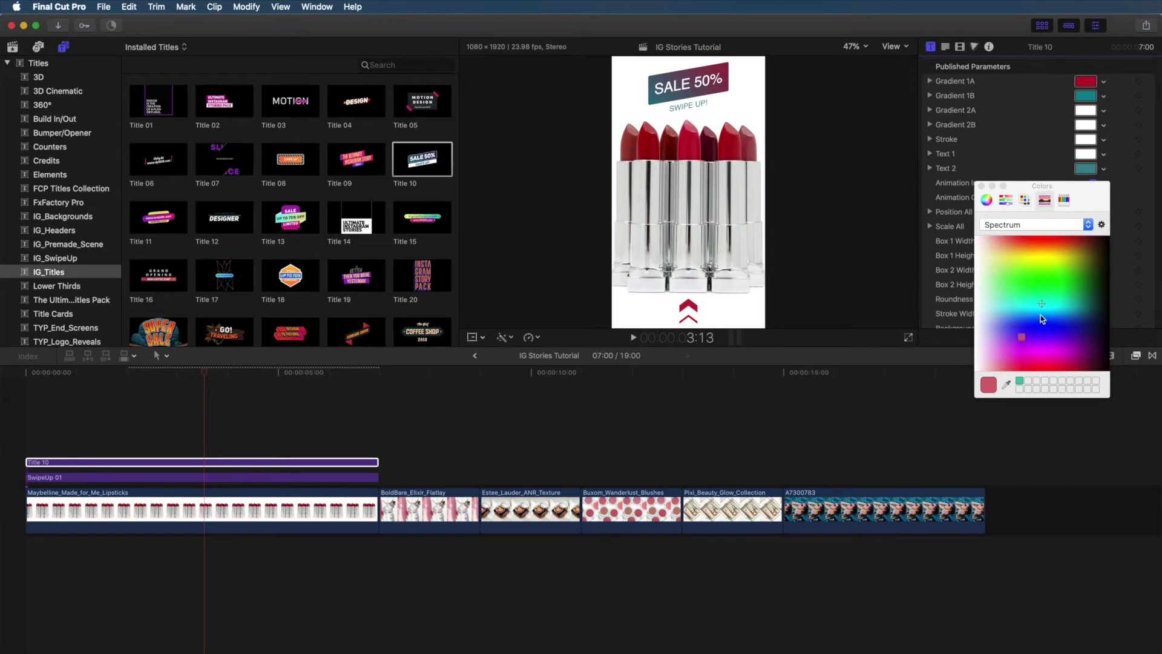
pyautogui.moveTo(1040, 314); pyautogui.dragTo(1091, 98)
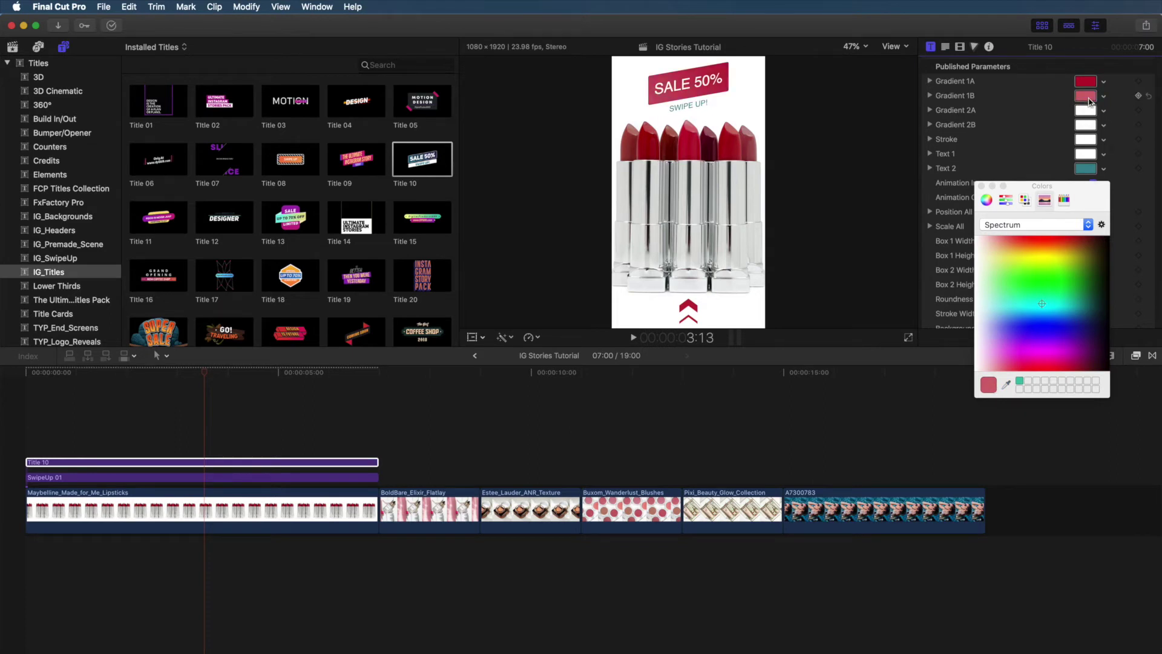
pyautogui.click(1007, 385)
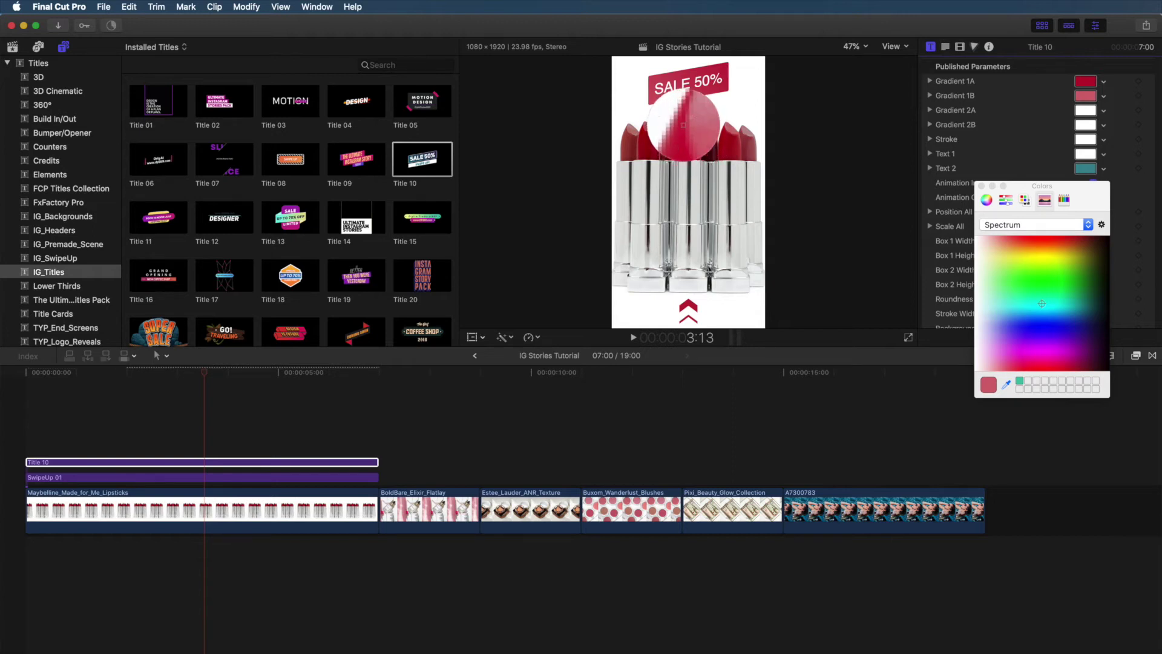
pyautogui.click(683, 124)
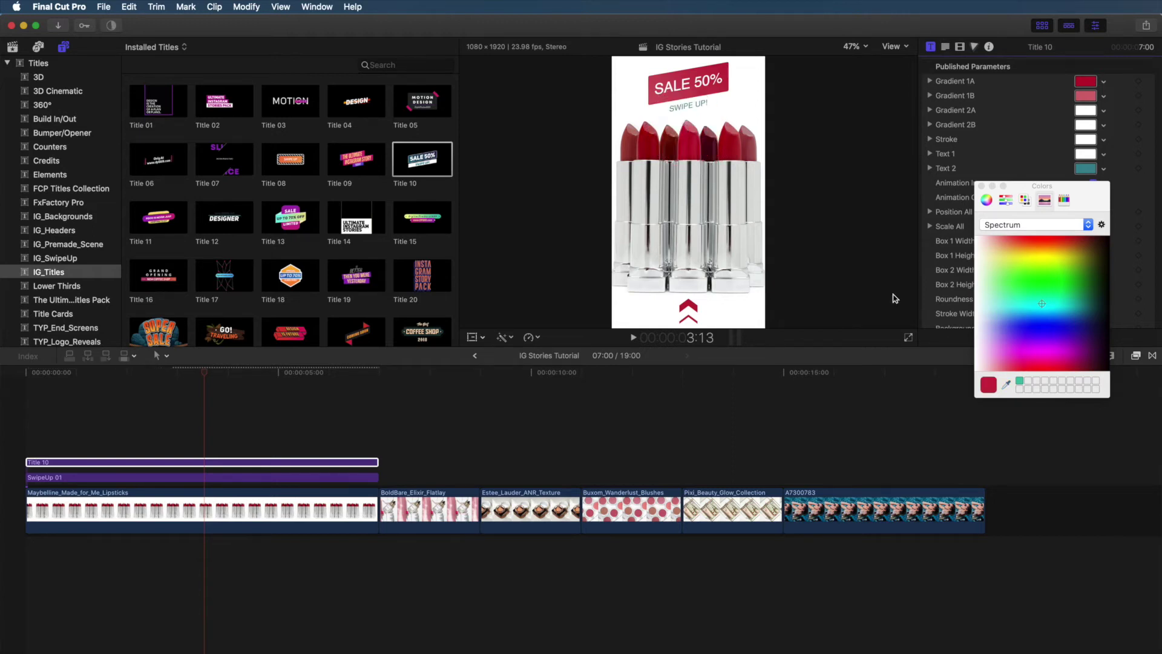
pyautogui.moveTo(1105, 124); pyautogui.dragTo(1085, 85)
pyautogui.click(981, 186)
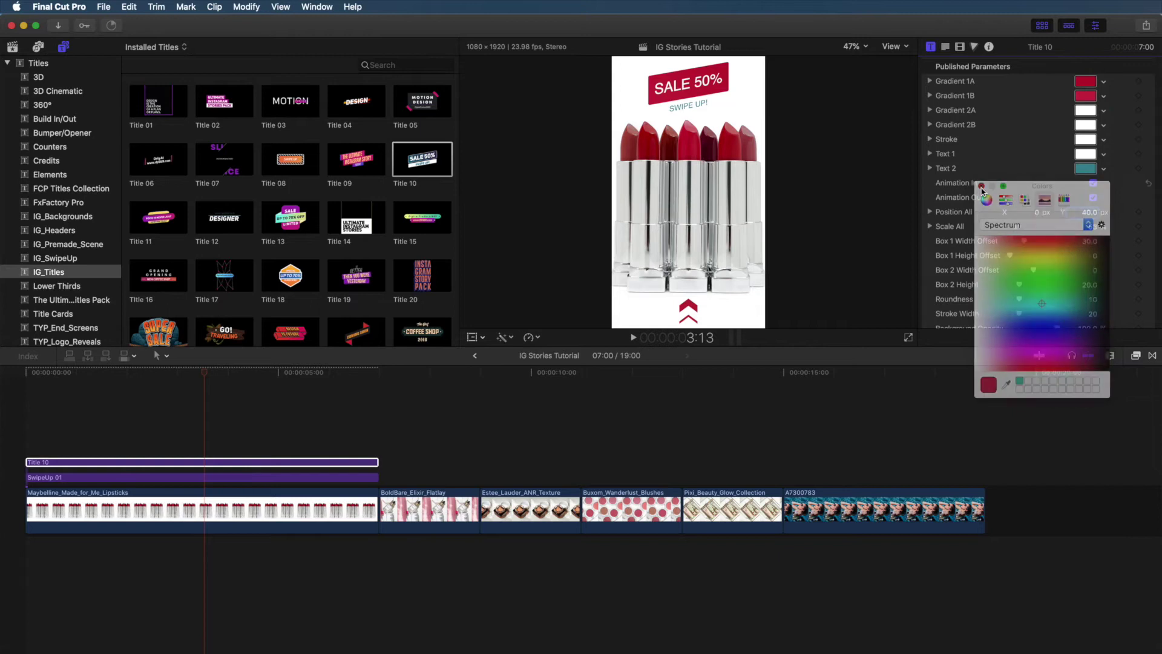
pyautogui.moveTo(1095, 85); pyautogui.dragTo(1086, 172)
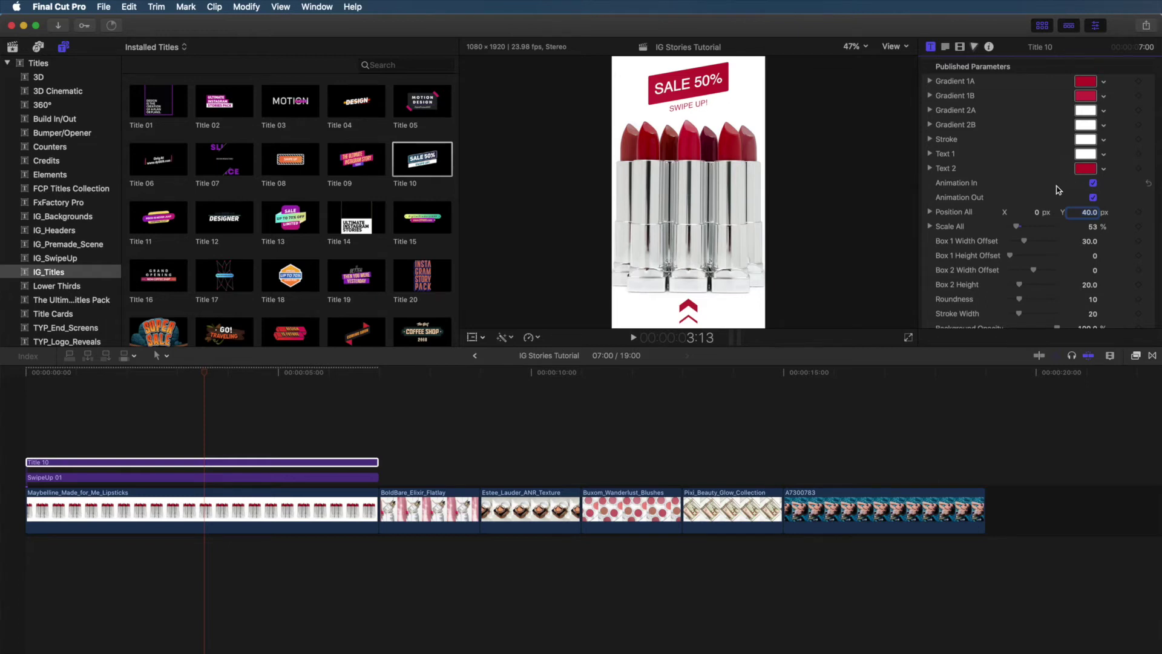
pyautogui.scroll(-5, 1056, 200)
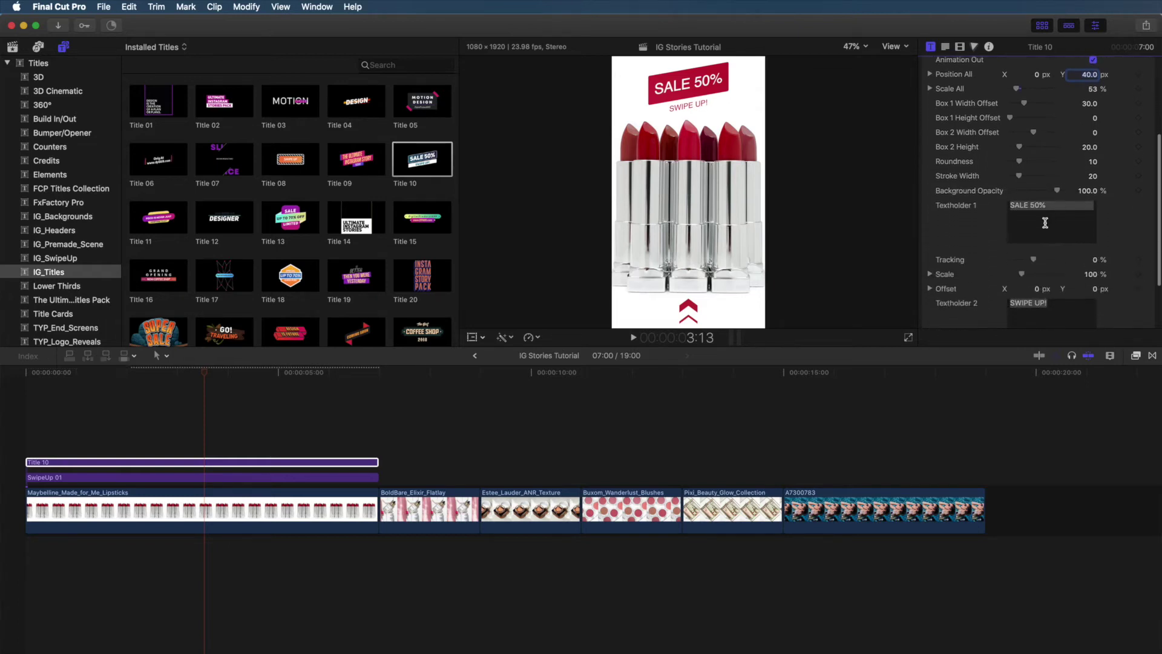
# Replace the SALE 50% text with 'LIPSTICK DAY SALE' and play it back.
pyautogui.click(1051, 214)
pyautogui.moveTo(1057, 205); pyautogui.dragTo(1007, 206)
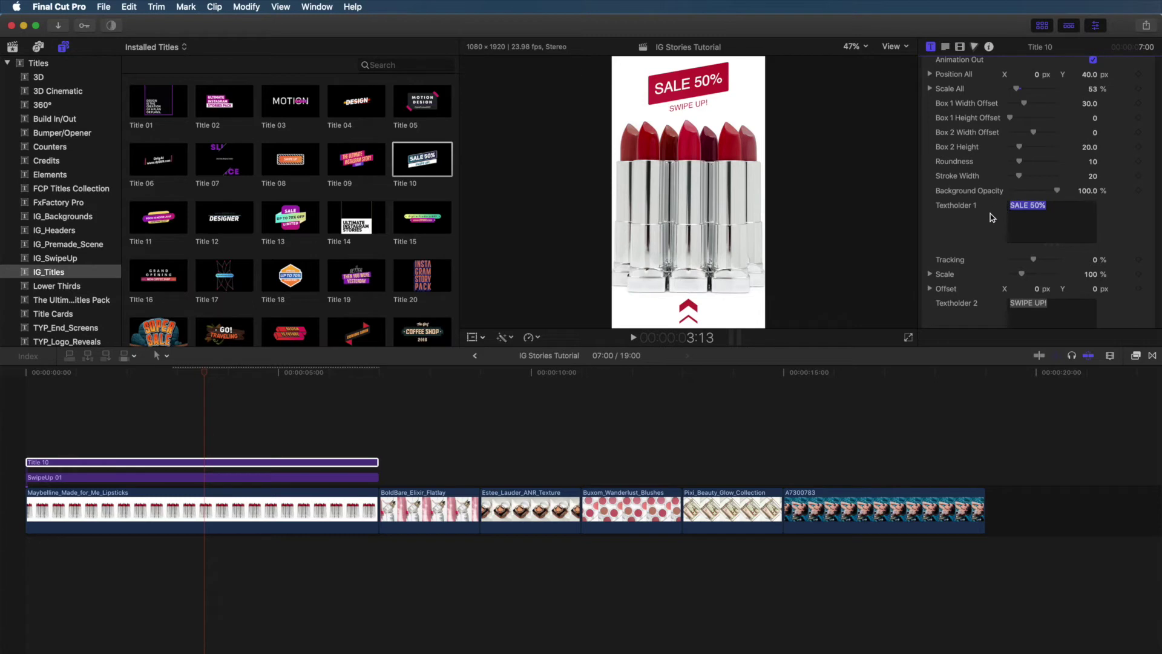
pyautogui.write('LIPSTICK')
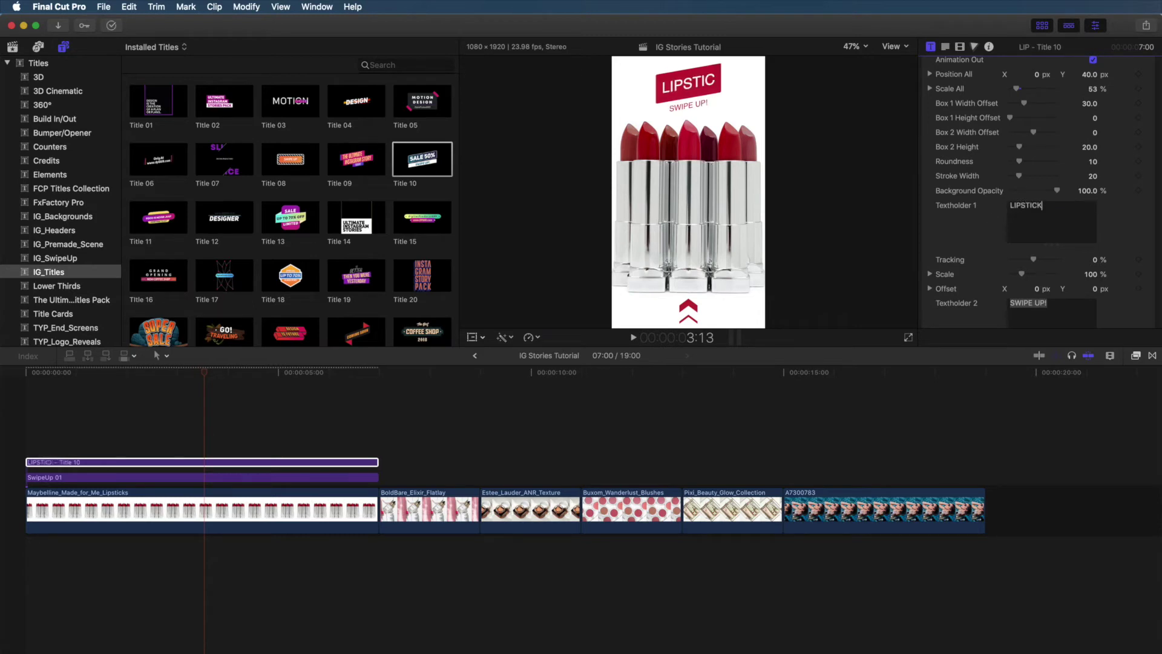
pyautogui.write(' DAY SALE')
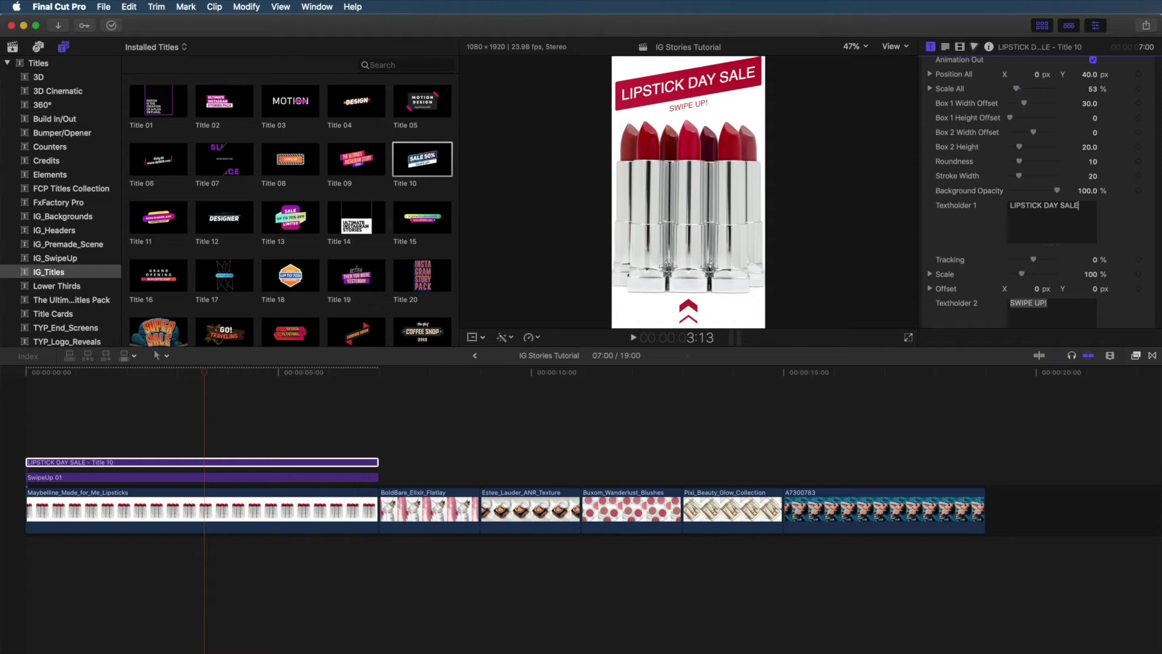
pyautogui.click(206, 374)
pyautogui.press('space')
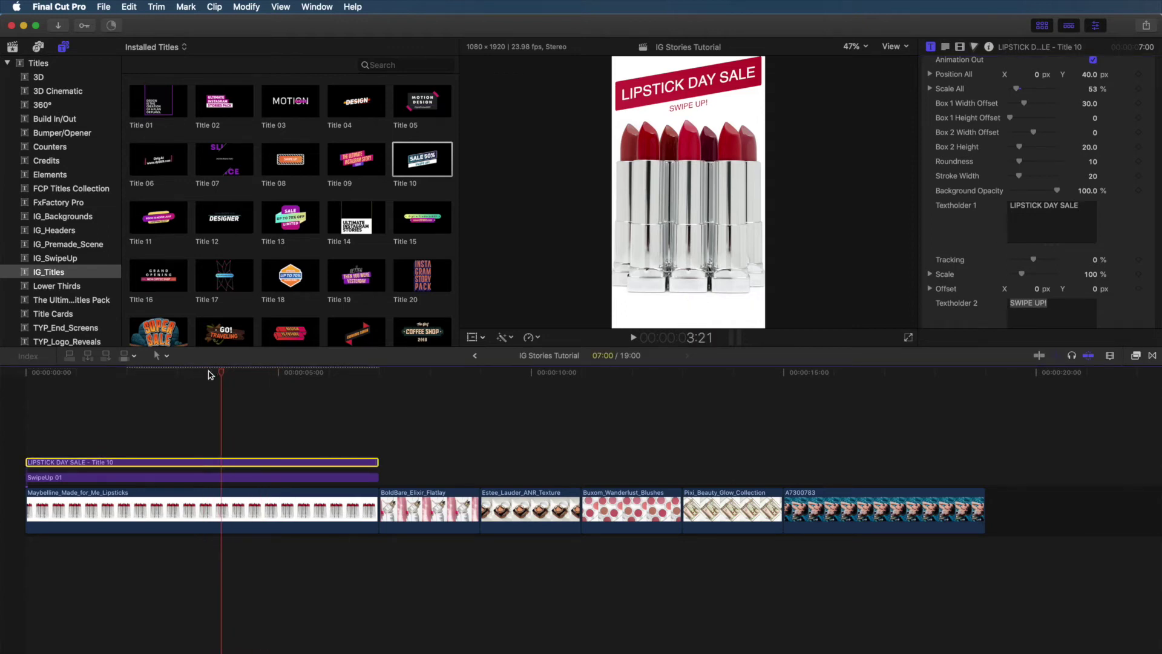
pyautogui.moveTo(208, 374)
pyautogui.mouseDown()
pyautogui.moveTo(119, 374)
pyautogui.moveTo(209, 375)
pyautogui.mouseUp()
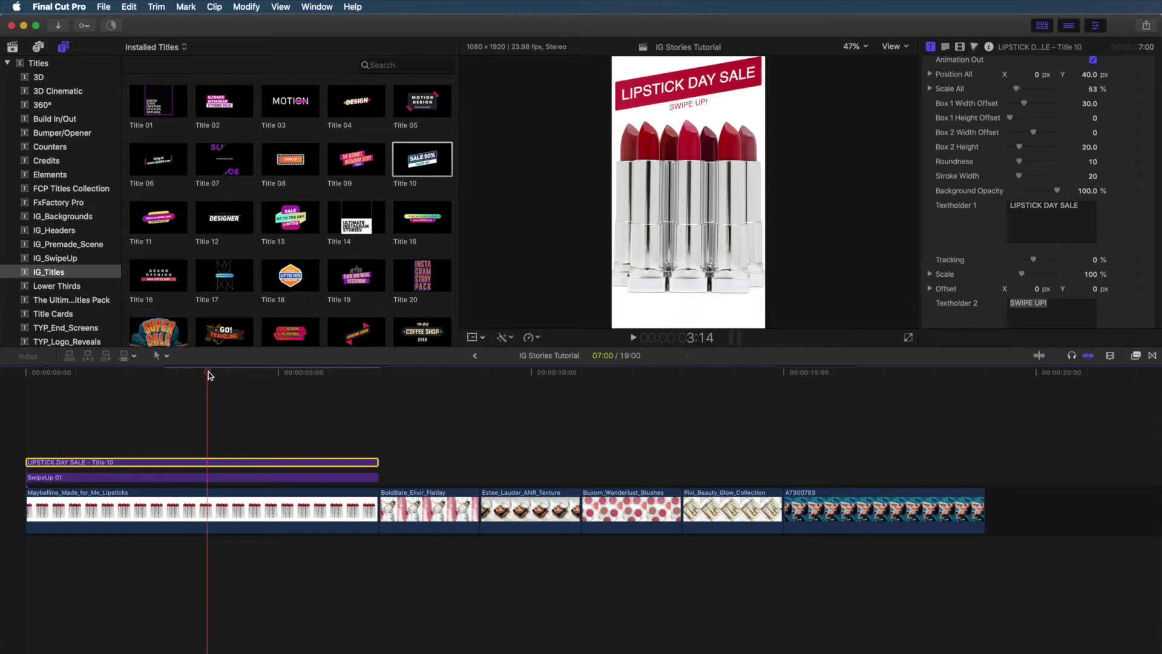
# Scale the title to 42% and set Position Y to 38.8 px, then review.
pyautogui.scroll(3, 982, 196)
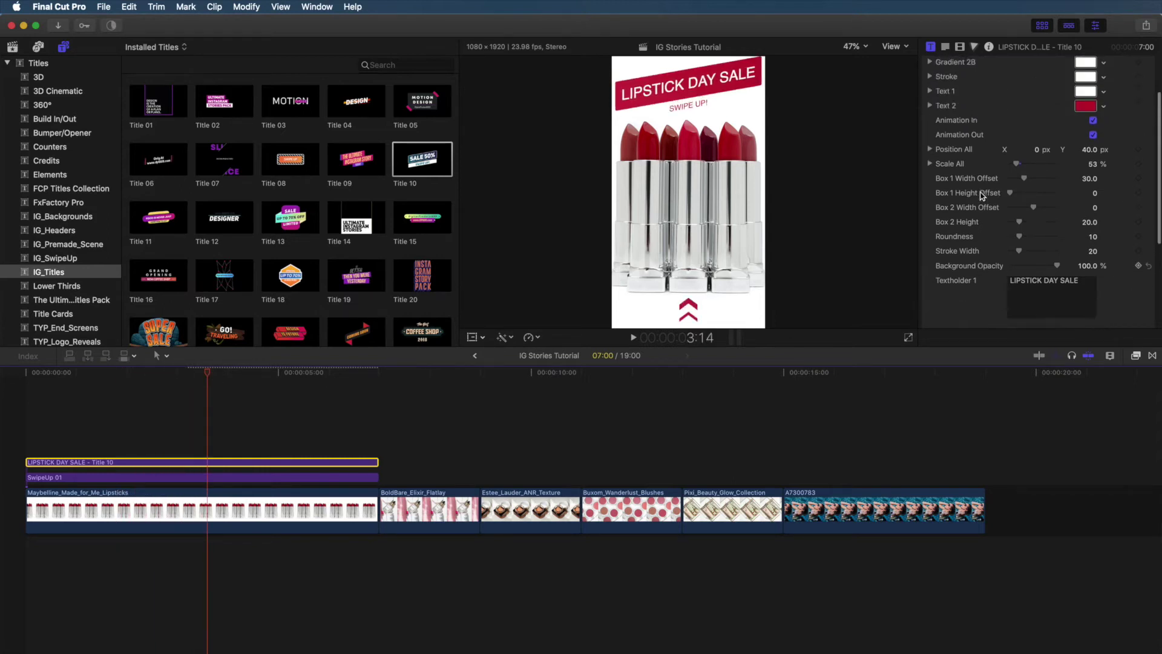
pyautogui.scroll(1, 982, 195)
pyautogui.moveTo(1017, 174); pyautogui.dragTo(1017, 175)
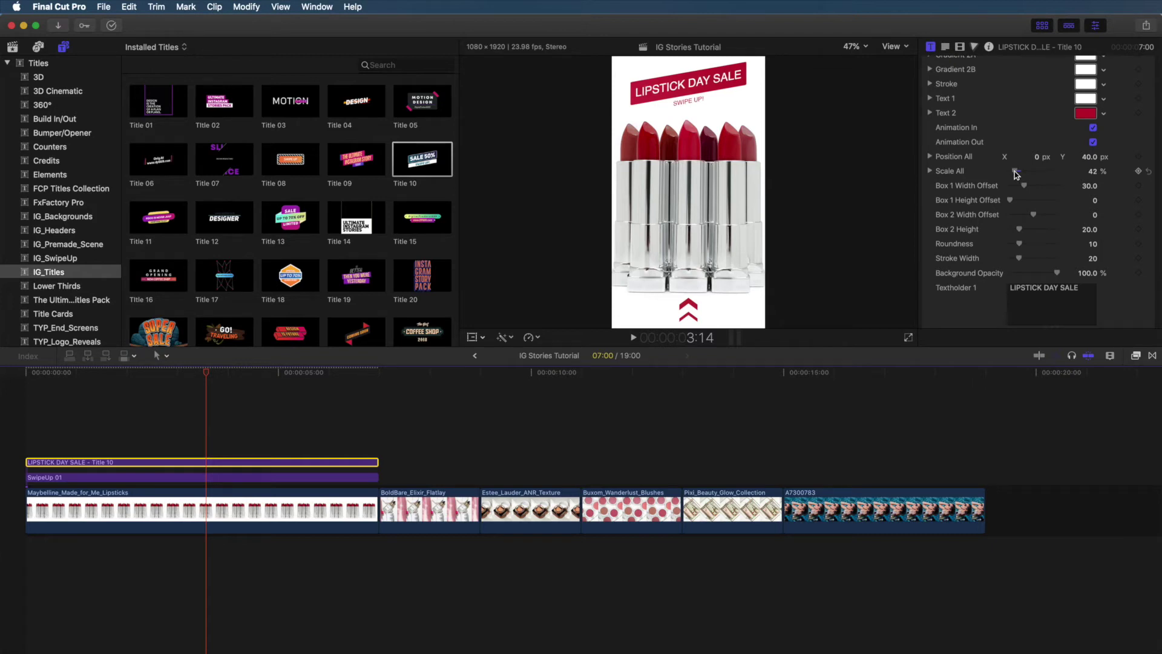
pyautogui.scroll(-1, 1017, 174)
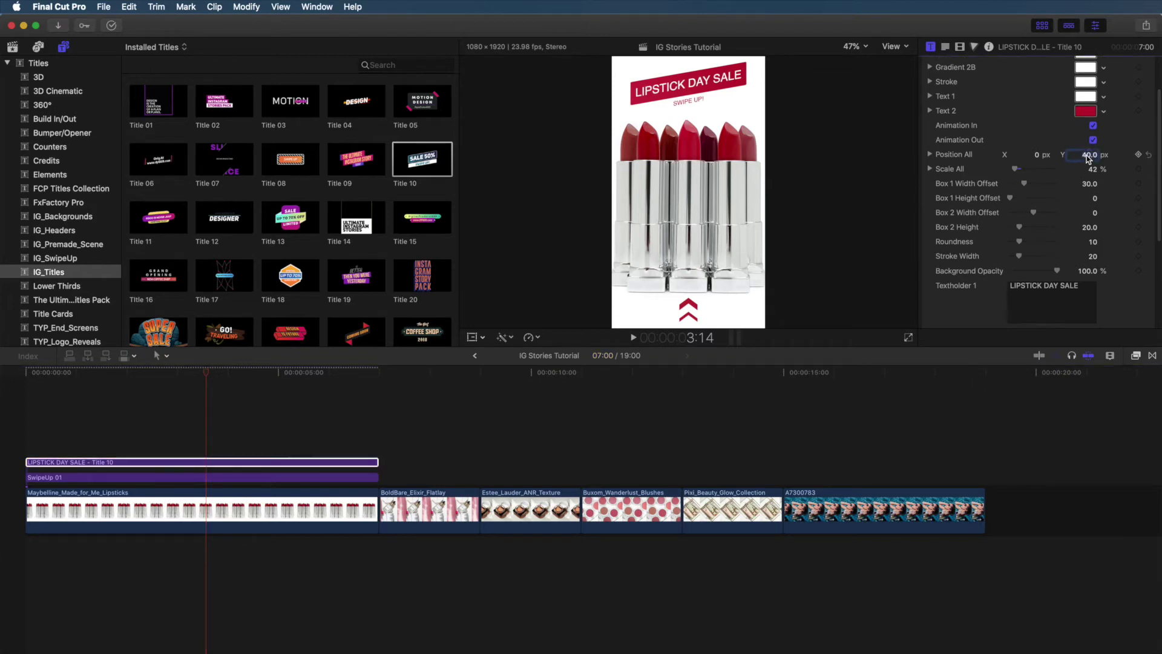
pyautogui.moveTo(1088, 159); pyautogui.dragTo(1087, 163)
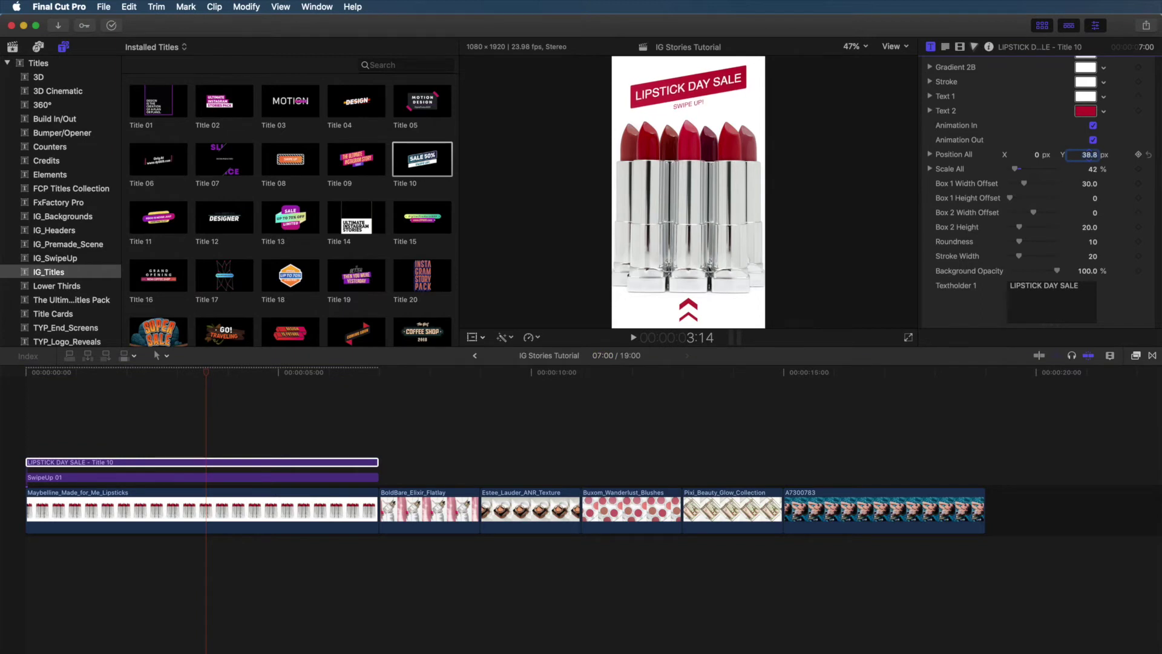
pyautogui.hotkey('shift', 'Tab')
pyautogui.moveTo(159, 374); pyautogui.dragTo(211, 380)
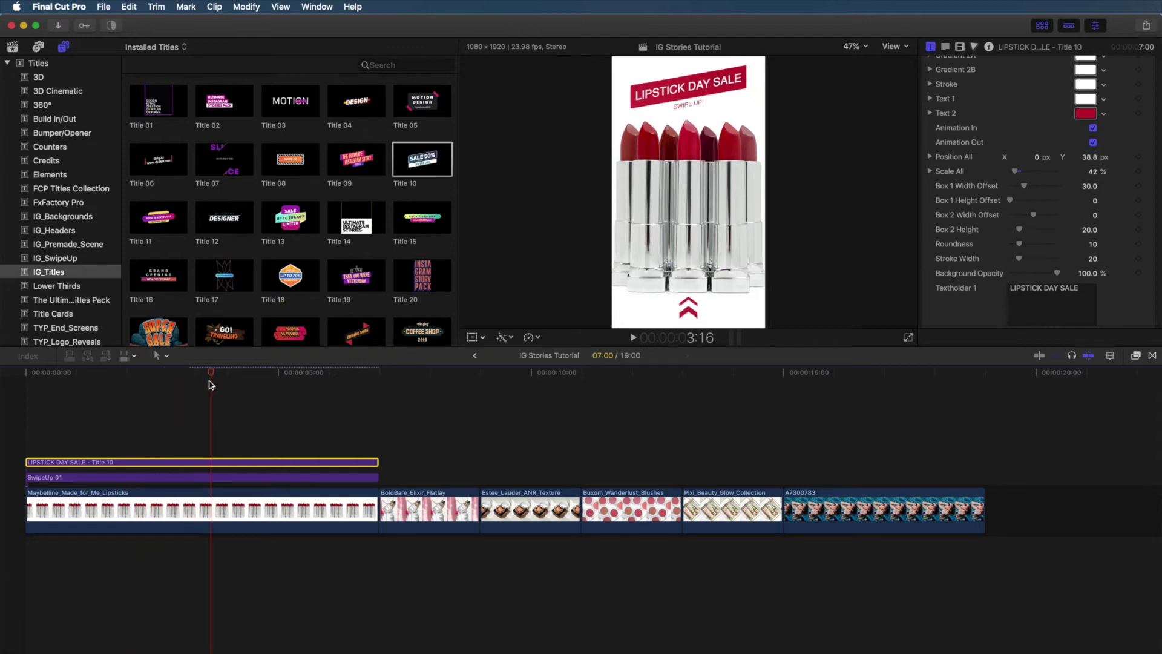
pyautogui.scroll(-1, 935, 171)
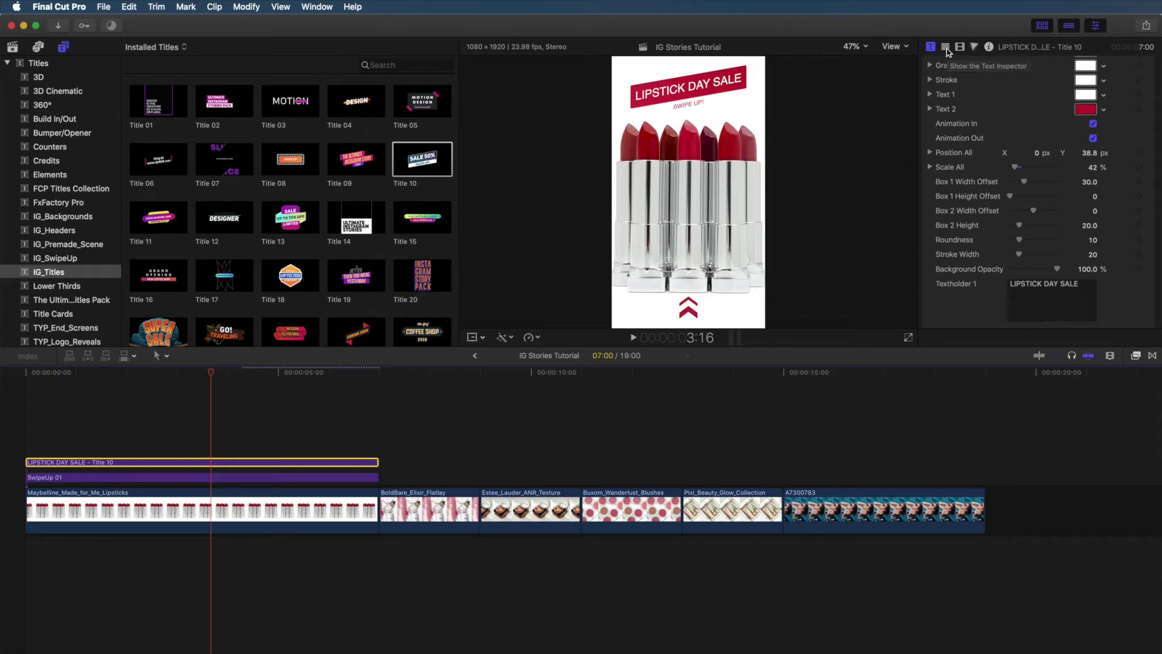
# Change the LIPSTICK DAY SALE title from Helvetica to Uni Sans Heavy and check it in the viewer.
pyautogui.click(946, 48)
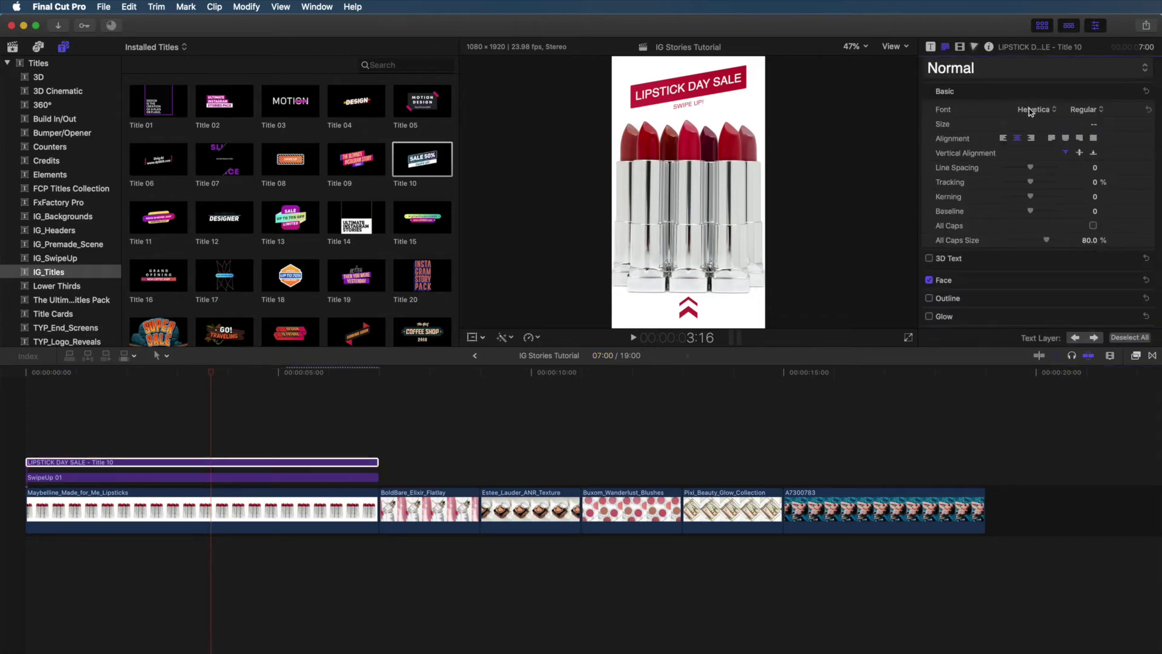
pyautogui.click(1049, 114)
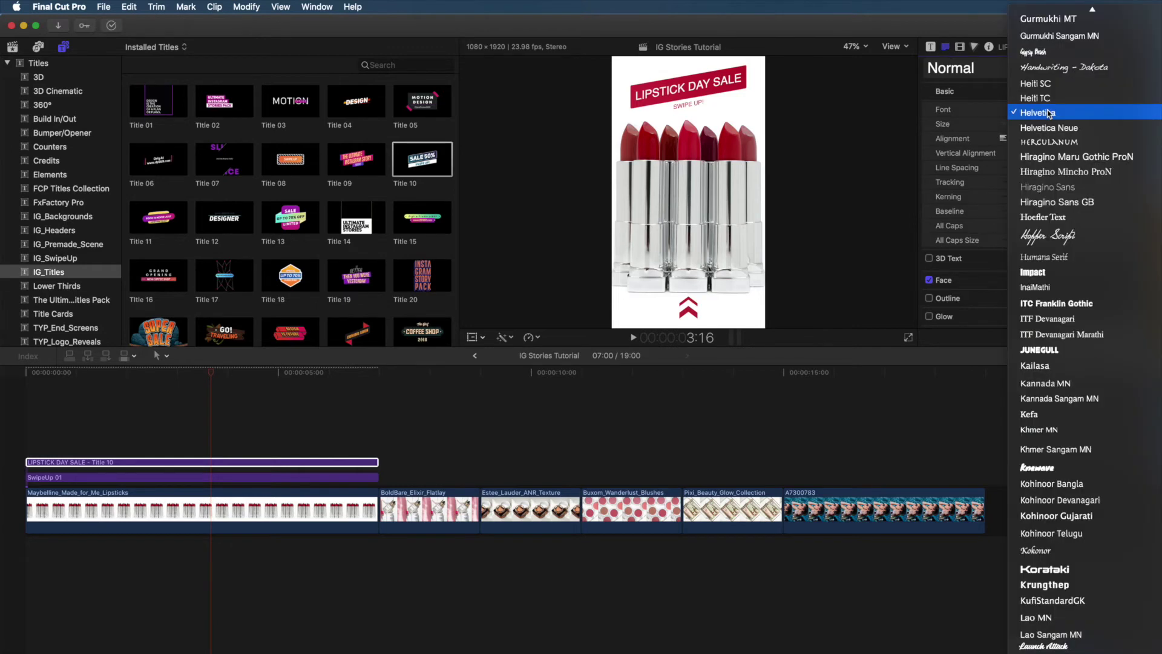
pyautogui.scroll(-15, 1049, 114)
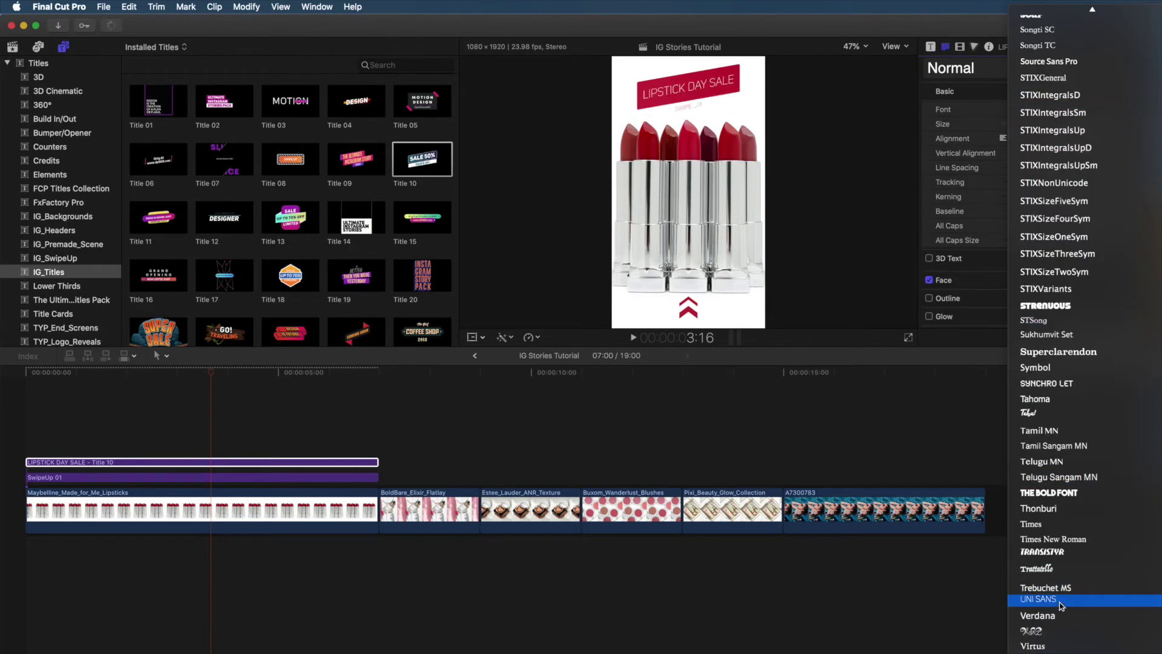
pyautogui.click(1061, 602)
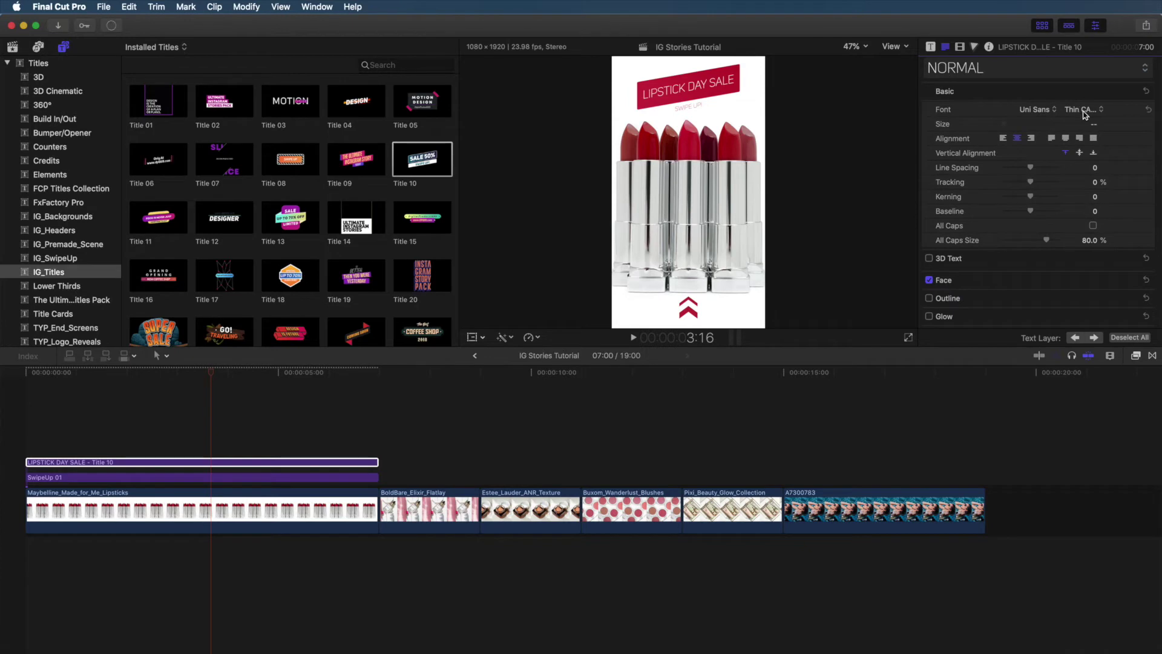
pyautogui.click(1083, 110)
pyautogui.press('Escape')
pyautogui.click(412, 366)
pyautogui.click(295, 372)
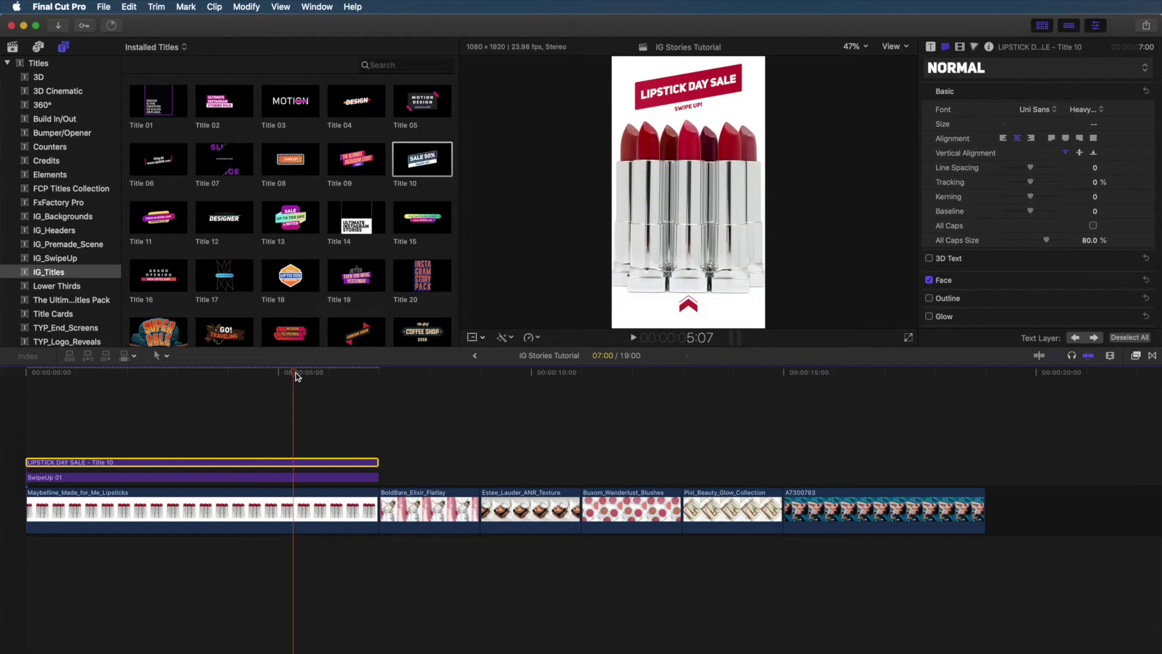
pyautogui.click(215, 373)
# Scale the SwipeUp 01 arrow to 88%, then play the story from the start to review it.
pyautogui.click(212, 477)
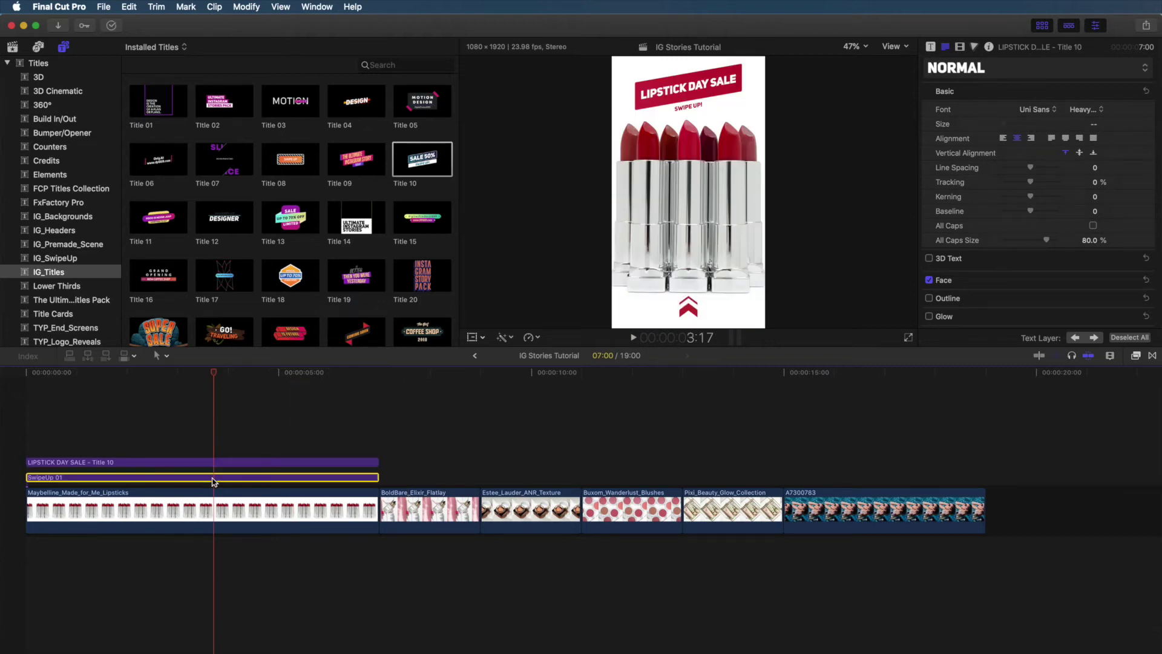
pyautogui.moveTo(1022, 125); pyautogui.dragTo(1022, 128)
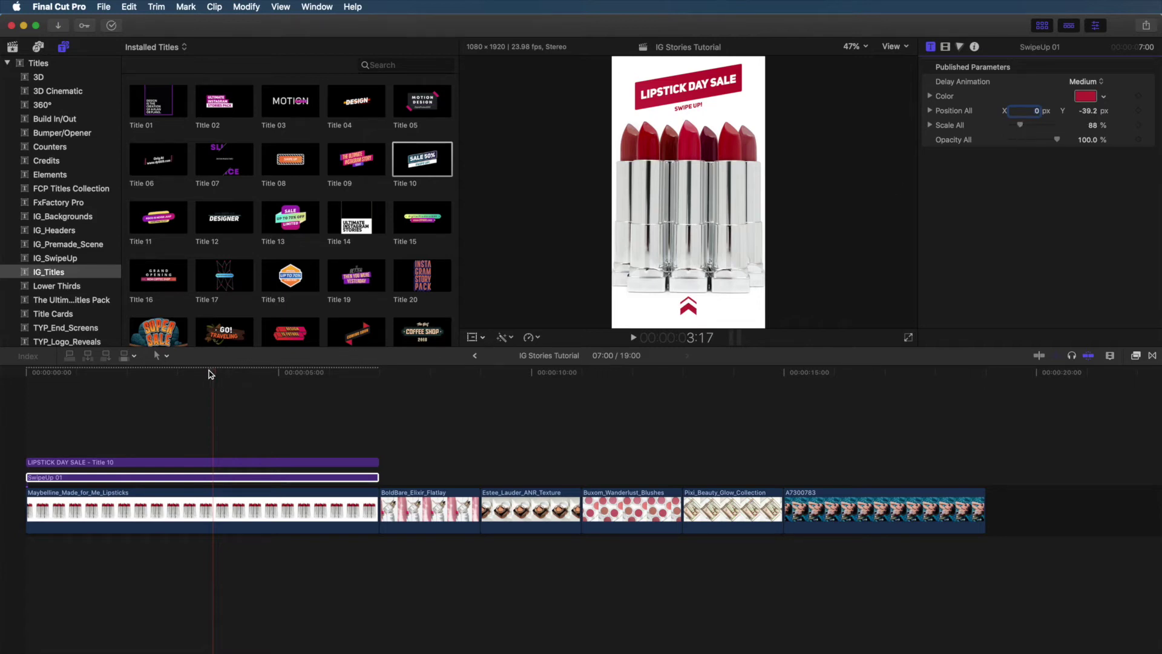
pyautogui.moveTo(210, 374); pyautogui.dragTo(9, 377)
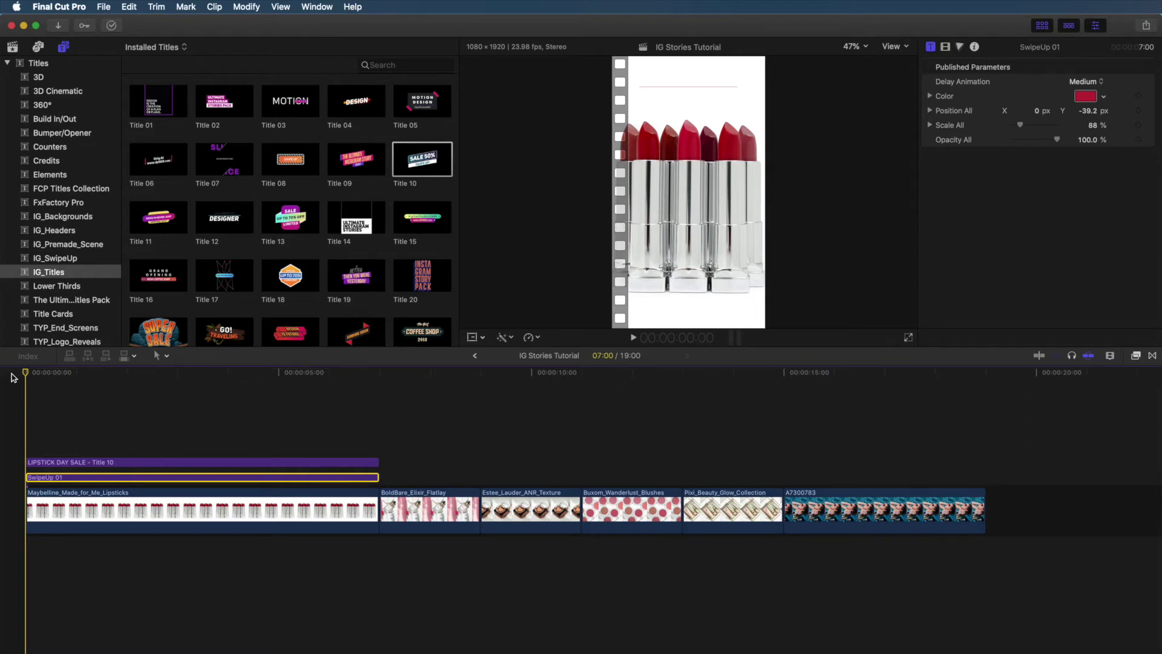
pyautogui.press('space')
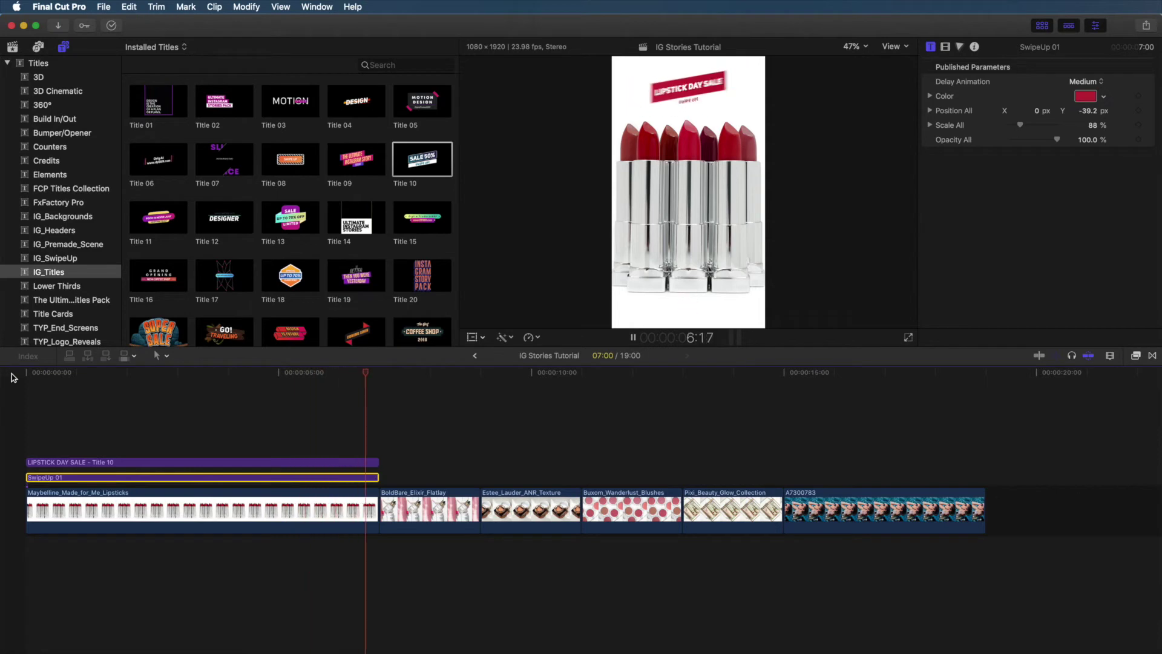
pyautogui.press('space')
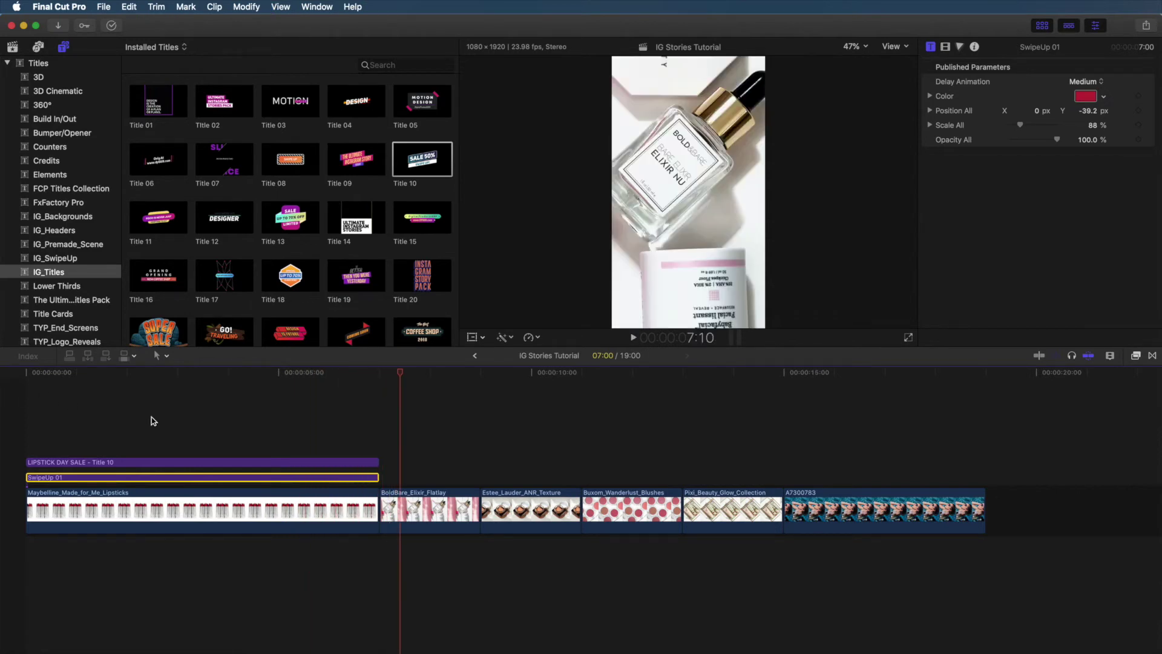
# Select the BoldBare_Elixir_Flatlay photo clip and extend its end so it lasts 2:00.
pyautogui.moveTo(433, 452); pyautogui.dragTo(721, 541)
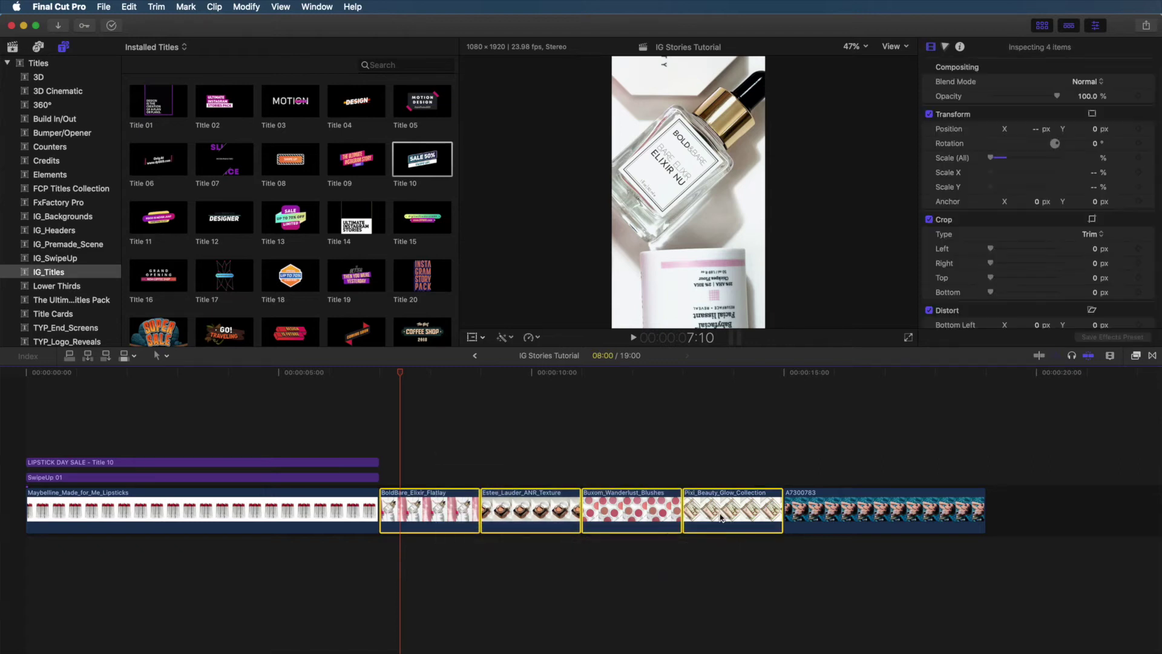
pyautogui.moveTo(409, 378); pyautogui.dragTo(440, 395)
pyautogui.click(460, 479)
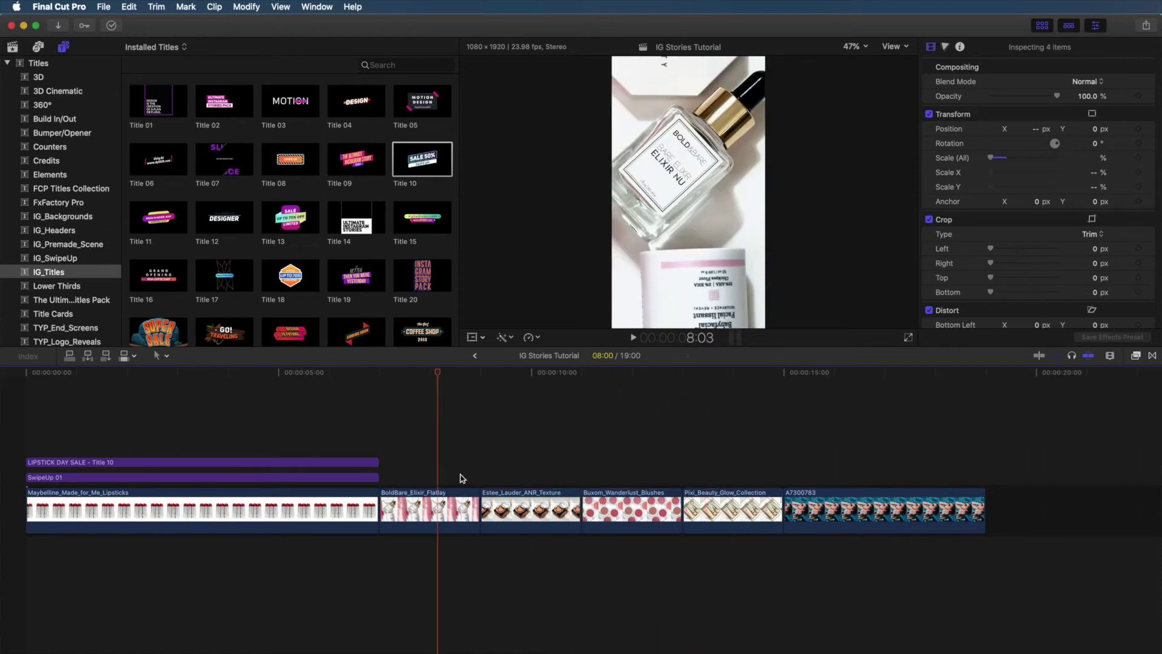
pyautogui.click(451, 511)
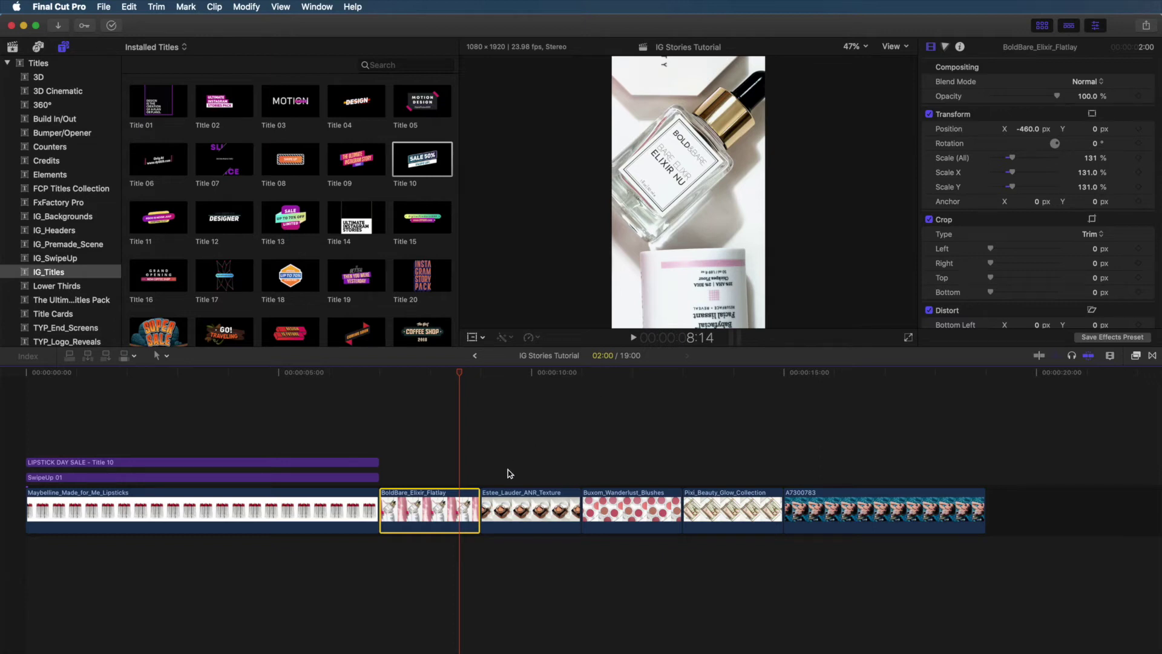
pyautogui.moveTo(757, 474); pyautogui.dragTo(471, 515)
pyautogui.click(468, 474)
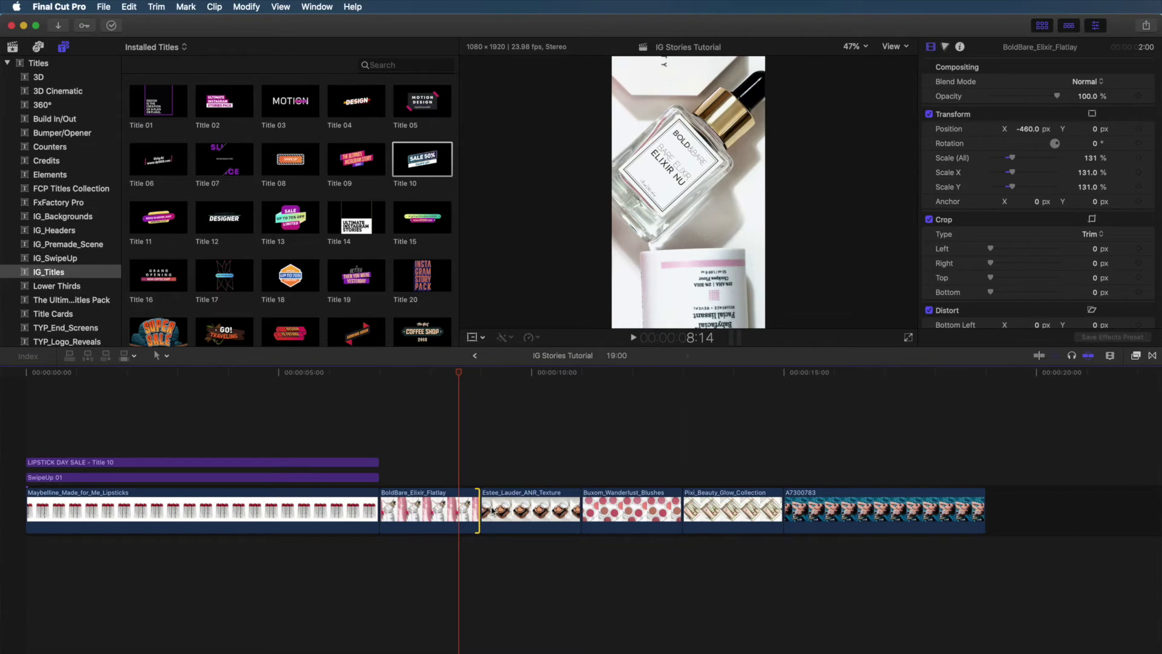
# Add the IG_Transitions Stretch transition between the BoldBare and Estee Lauder photos and preview it.
pyautogui.click(1152, 356)
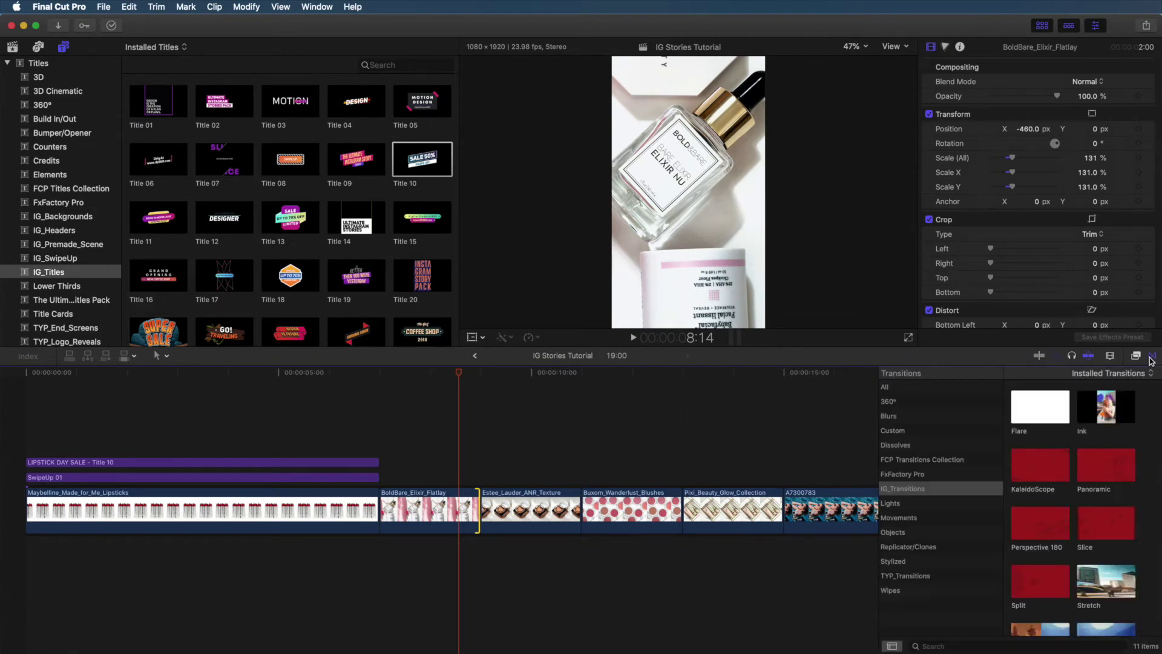
pyautogui.click(928, 493)
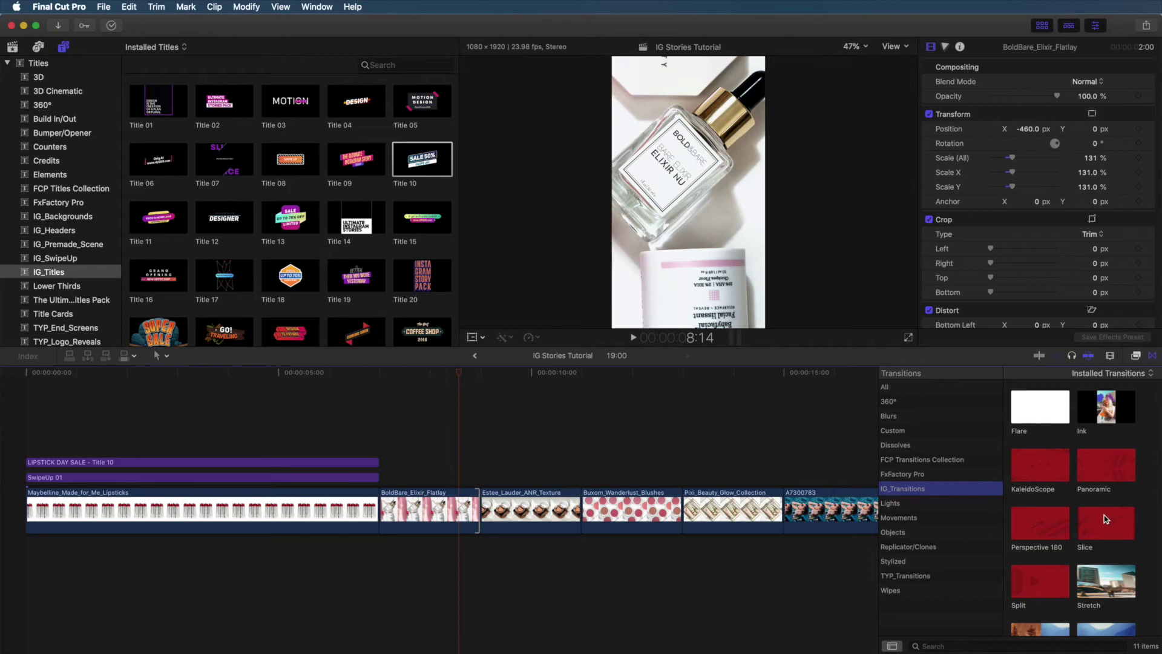
pyautogui.scroll(-2, 1127, 515)
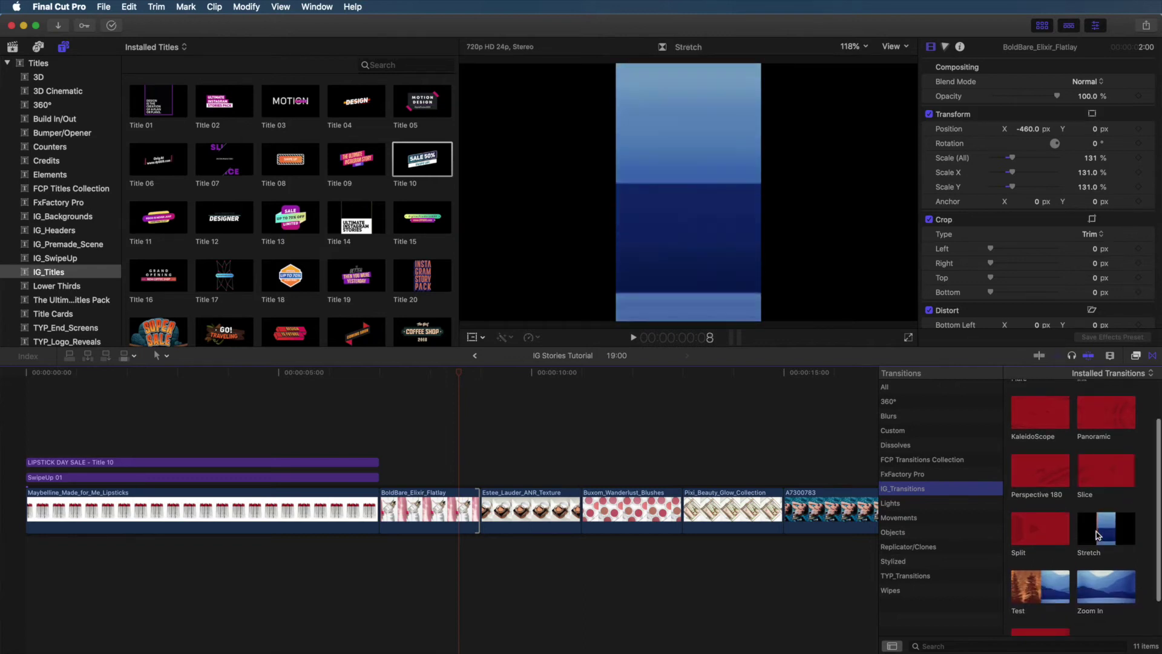
pyautogui.moveTo(1130, 534); pyautogui.dragTo(481, 518)
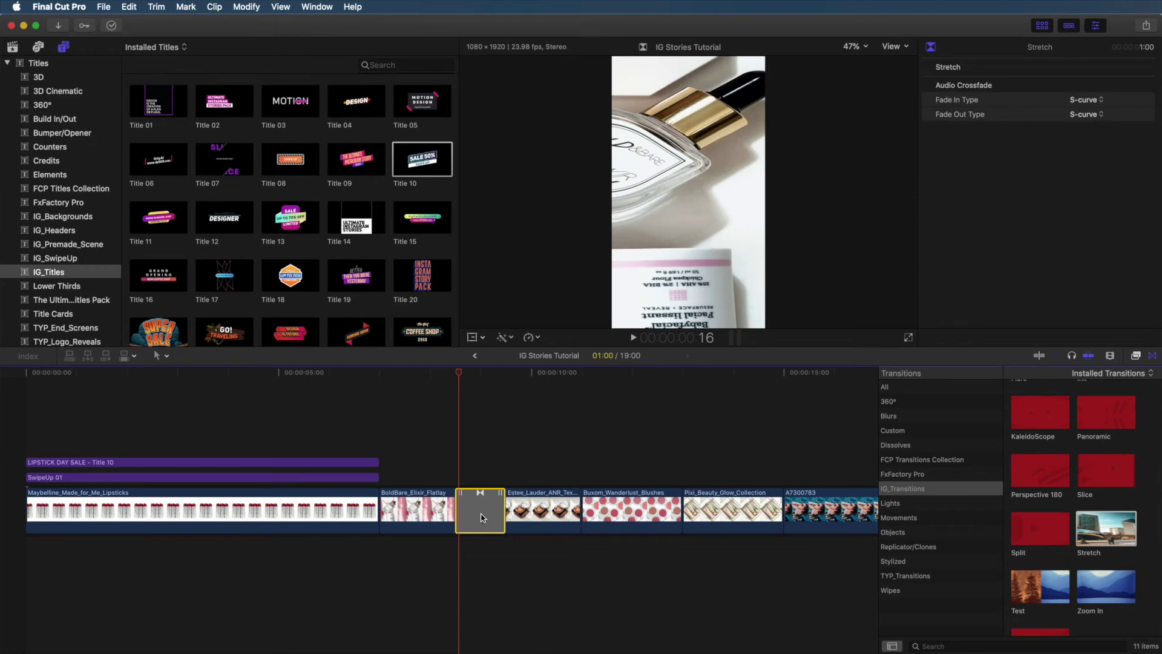
pyautogui.moveTo(458, 372); pyautogui.dragTo(429, 372)
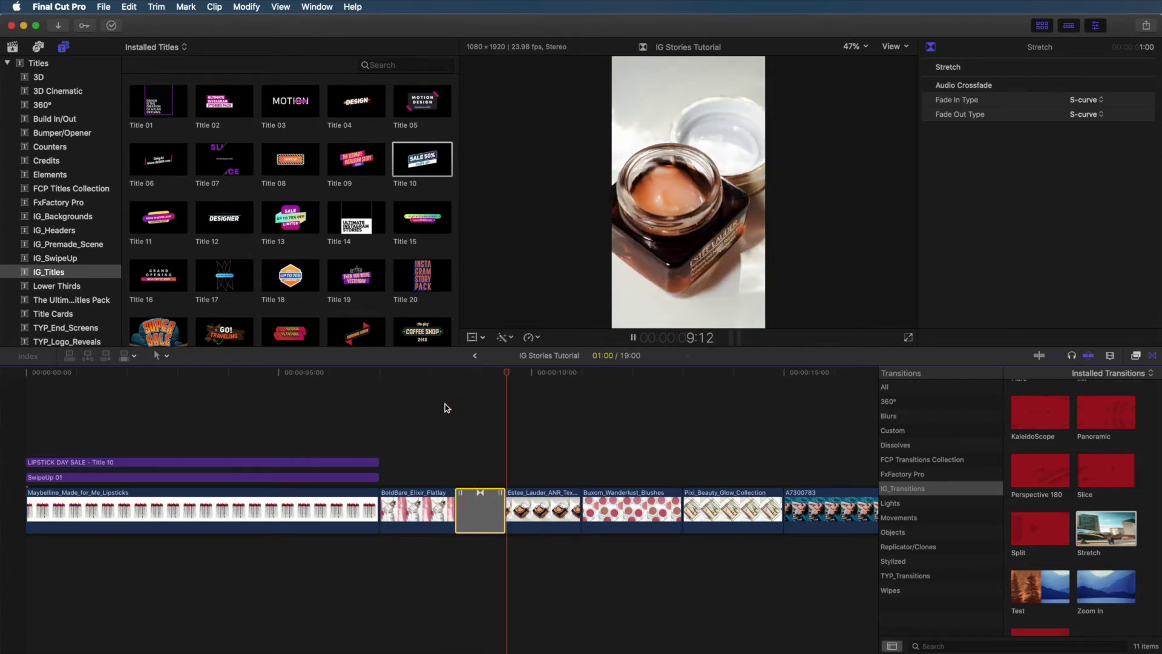
pyautogui.press('space')
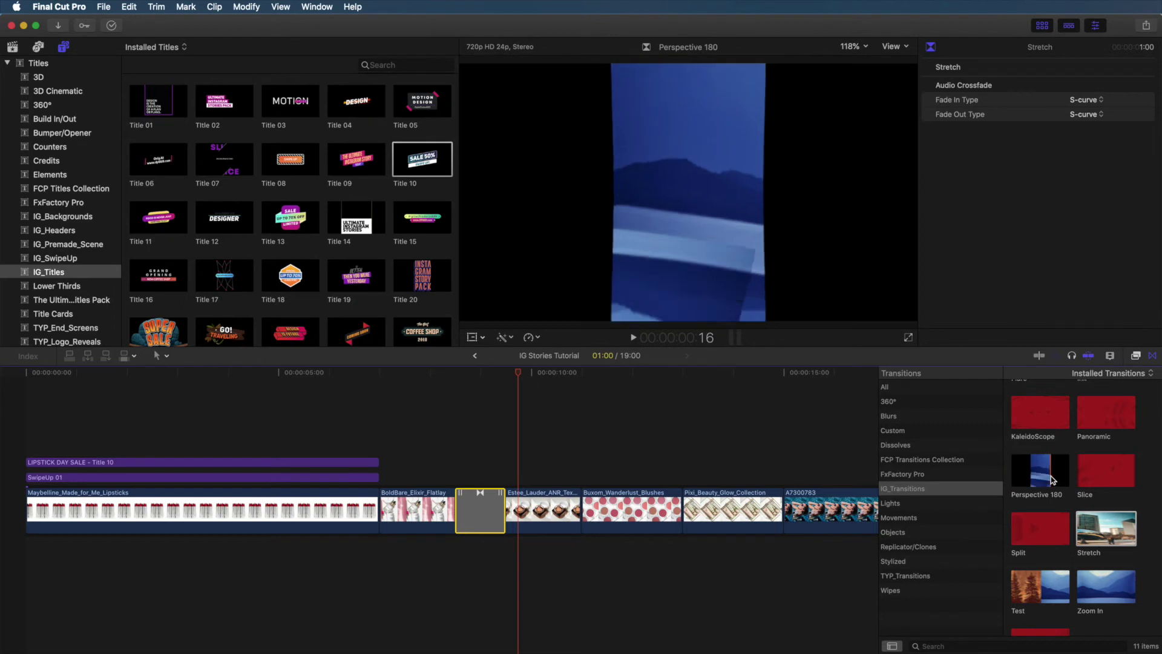
# Add Perspective 180 between the Estee Lauder and Buxom photos and preview it.
pyautogui.moveTo(1040, 471); pyautogui.dragTo(587, 516)
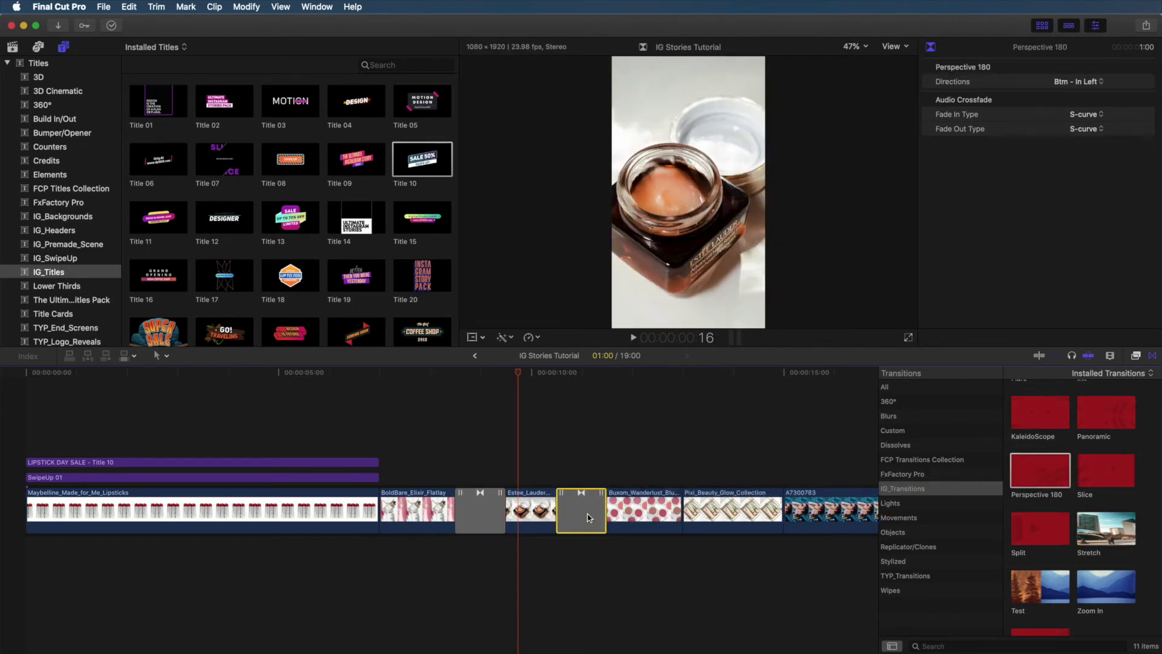
pyautogui.moveTo(519, 374); pyautogui.dragTo(537, 373)
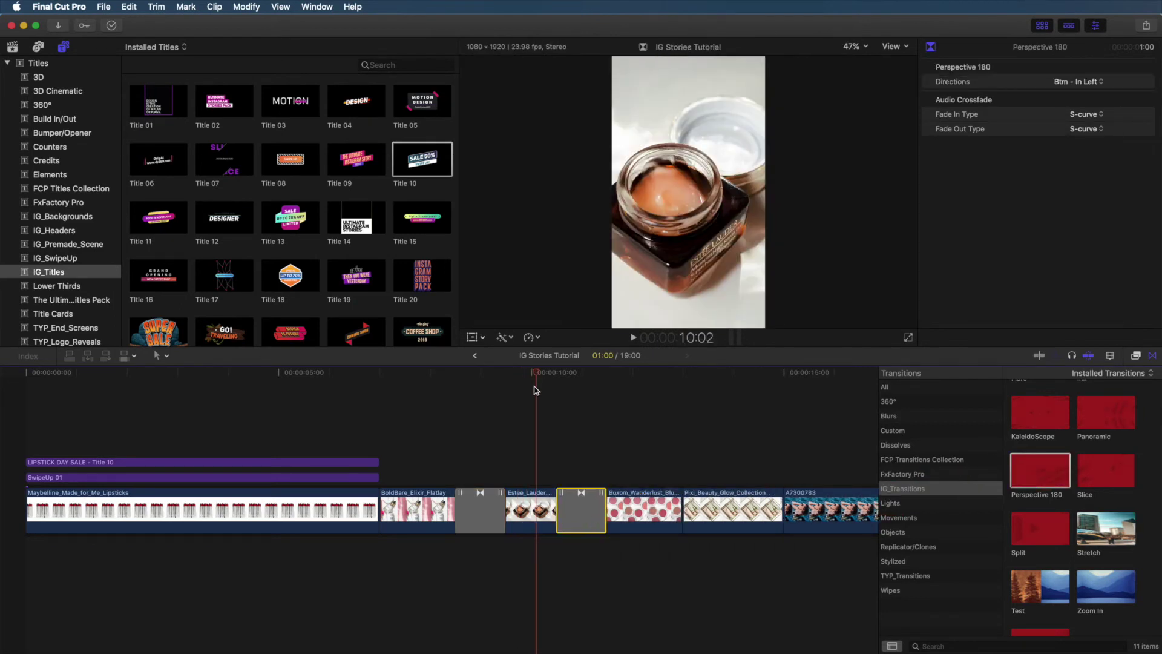
pyautogui.press('space')
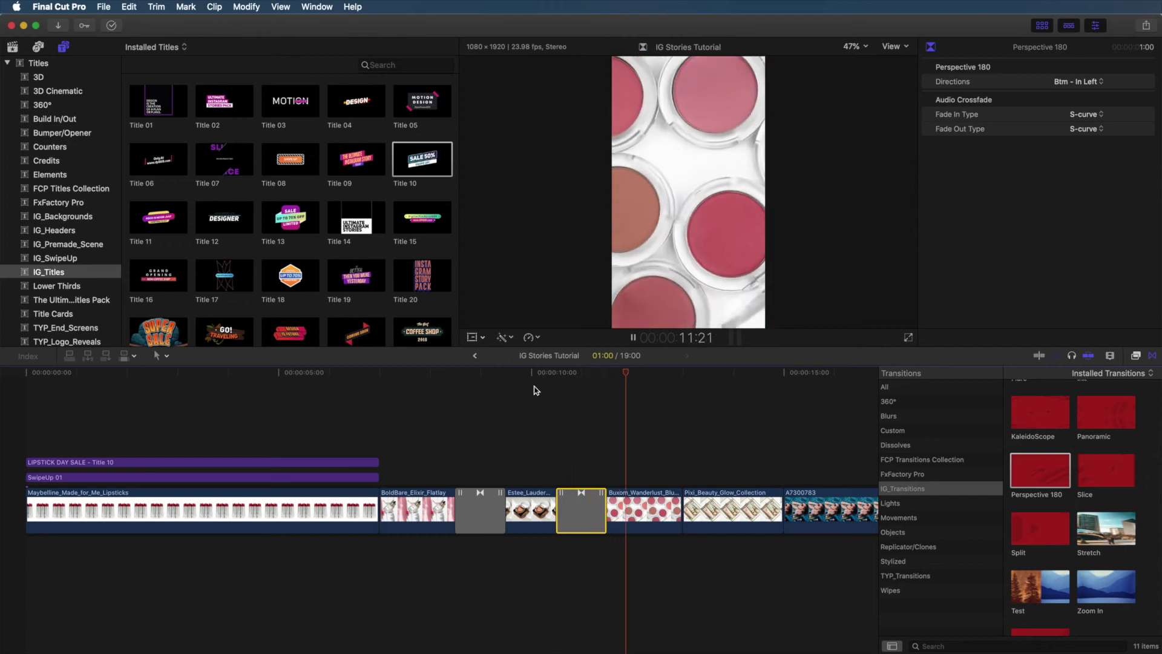
pyautogui.press('space')
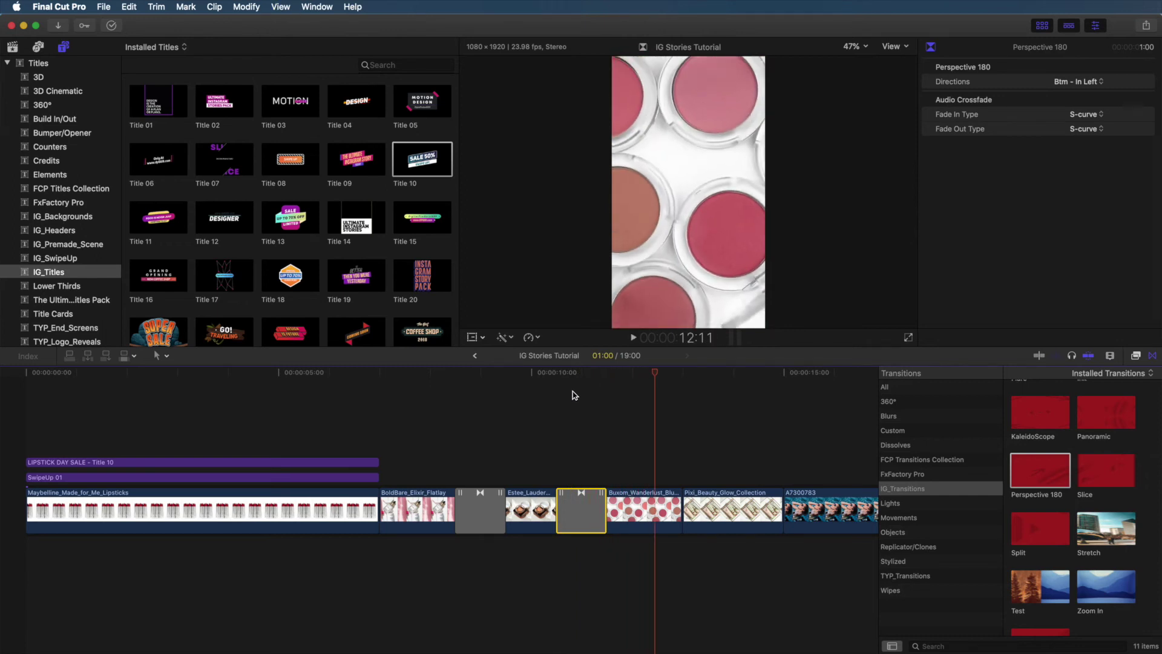
# Add the Zoom Out transition, preview it, and connect Title 18 above the photos.
pyautogui.scroll(-2, 1081, 507)
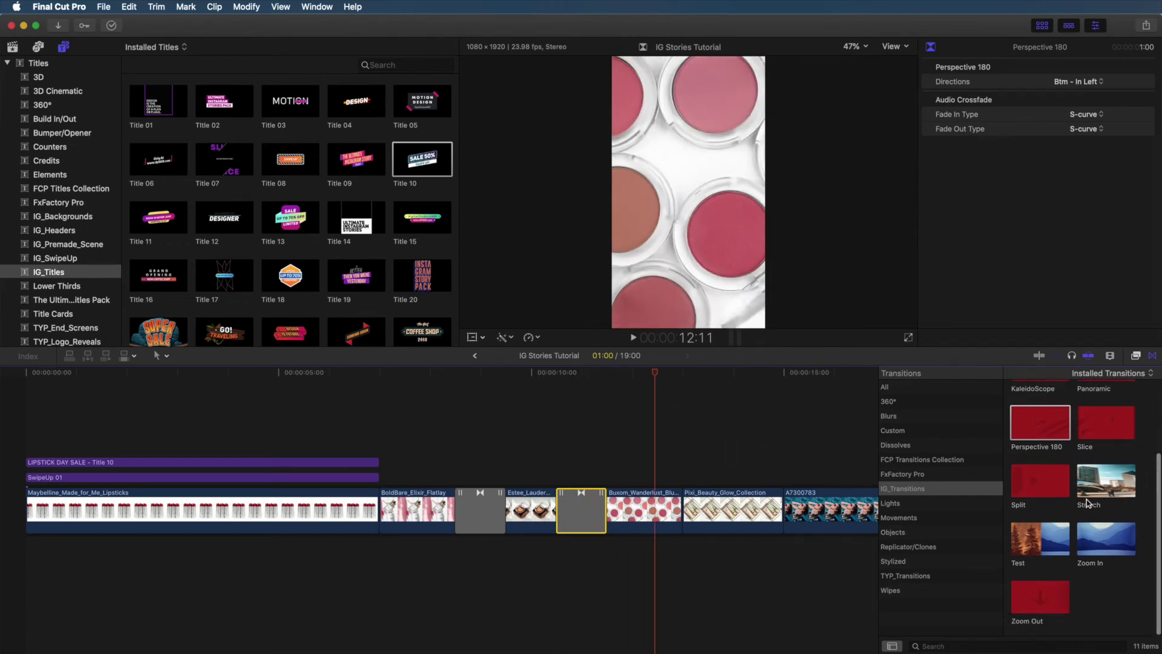
pyautogui.moveTo(1048, 607); pyautogui.dragTo(685, 519)
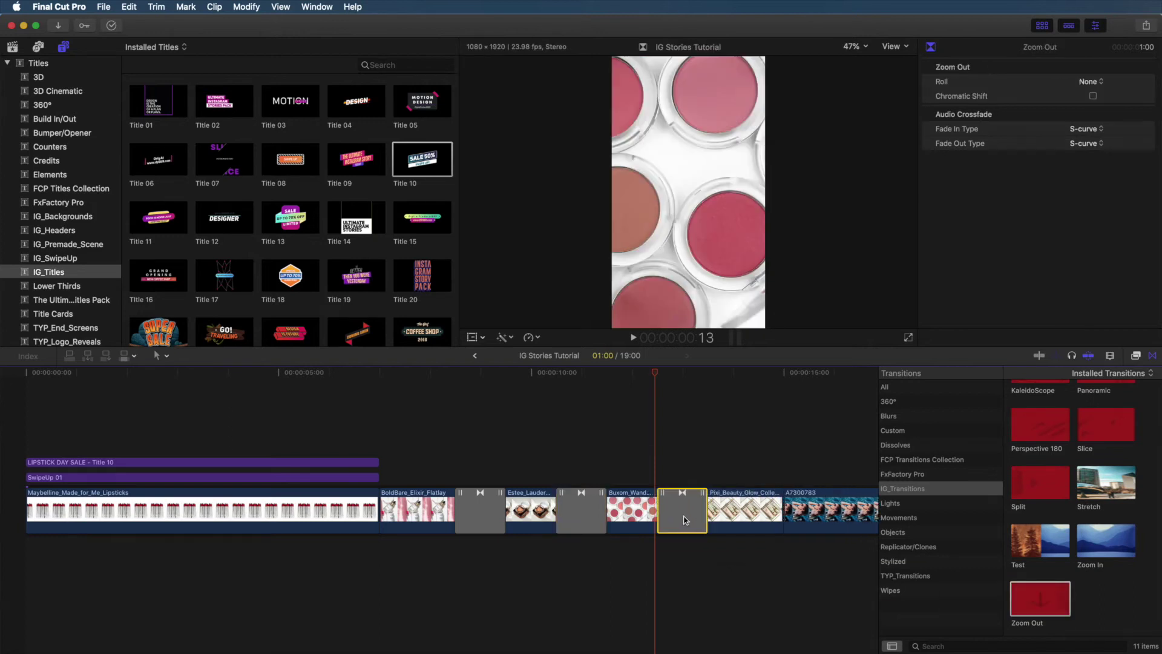
pyautogui.click(641, 373)
pyautogui.press('space')
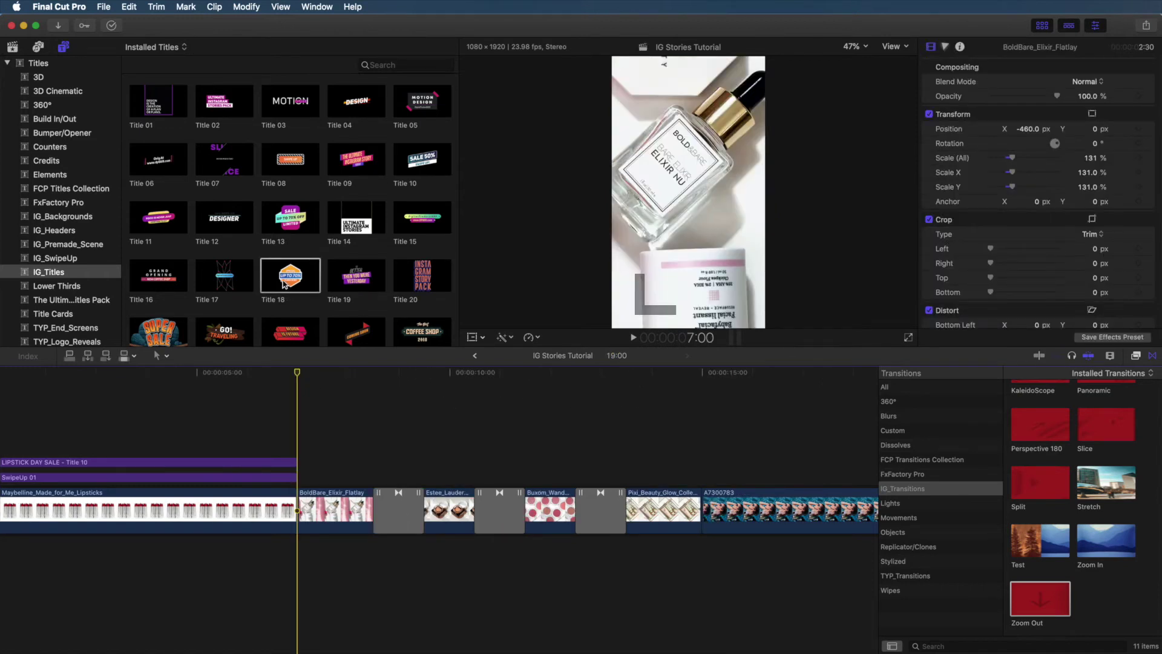
pyautogui.moveTo(283, 285); pyautogui.dragTo(304, 429)
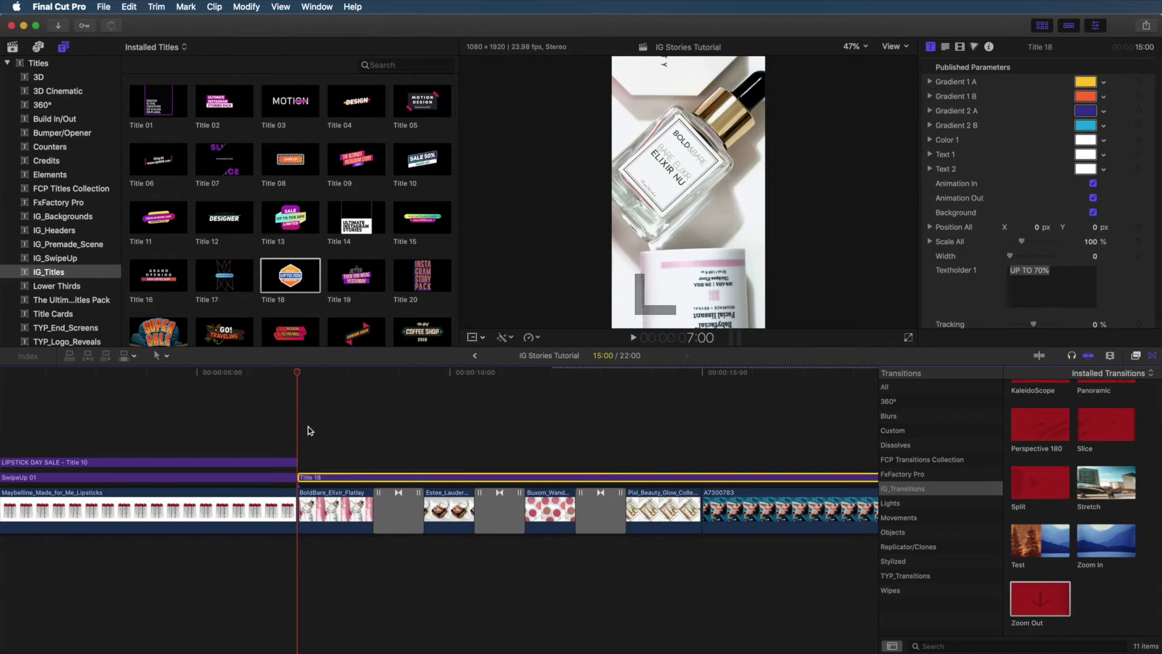
# Trim Title 18 so it ends where the product photos end.
pyautogui.press('b')
pyautogui.click(709, 477)
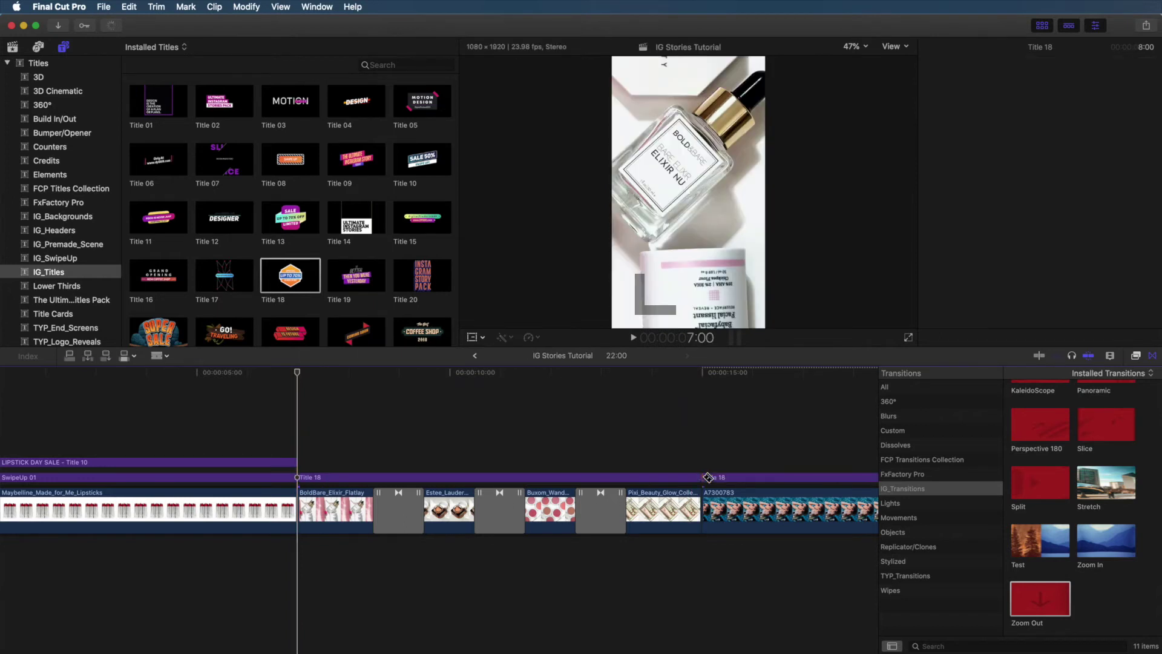
pyautogui.press('a')
pyautogui.click(726, 478)
pyautogui.press('Delete')
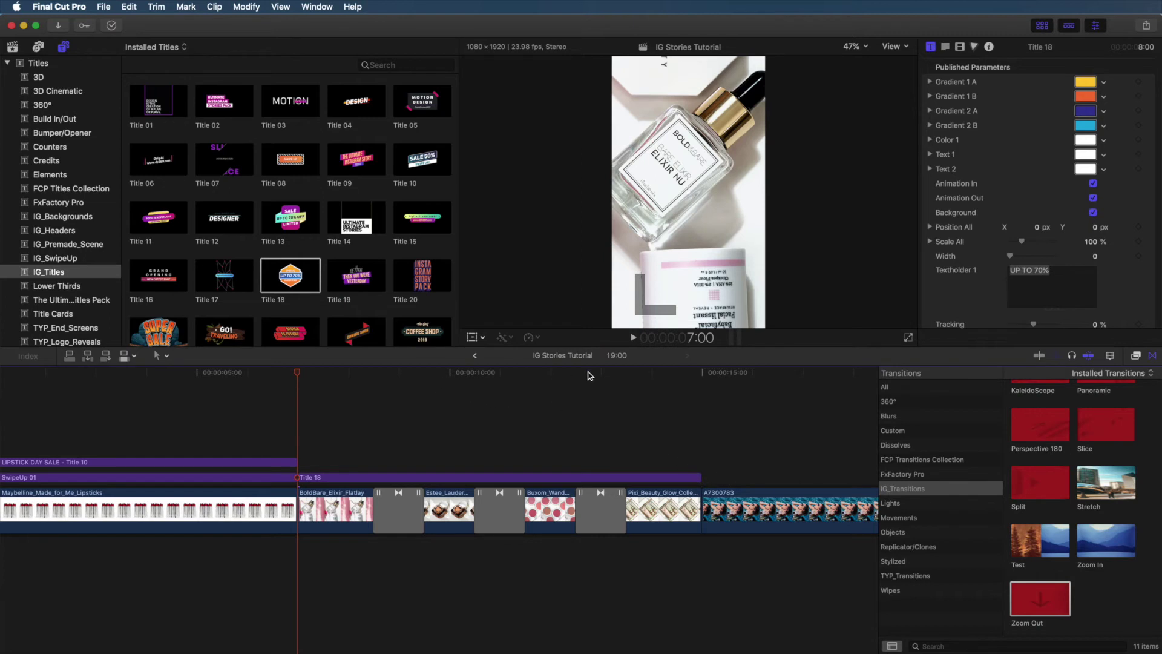
pyautogui.moveTo(590, 375); pyautogui.dragTo(633, 380)
# Turn off Title 18's Animation Out so the UP TO 70% badge stays visible.
pyautogui.click(675, 476)
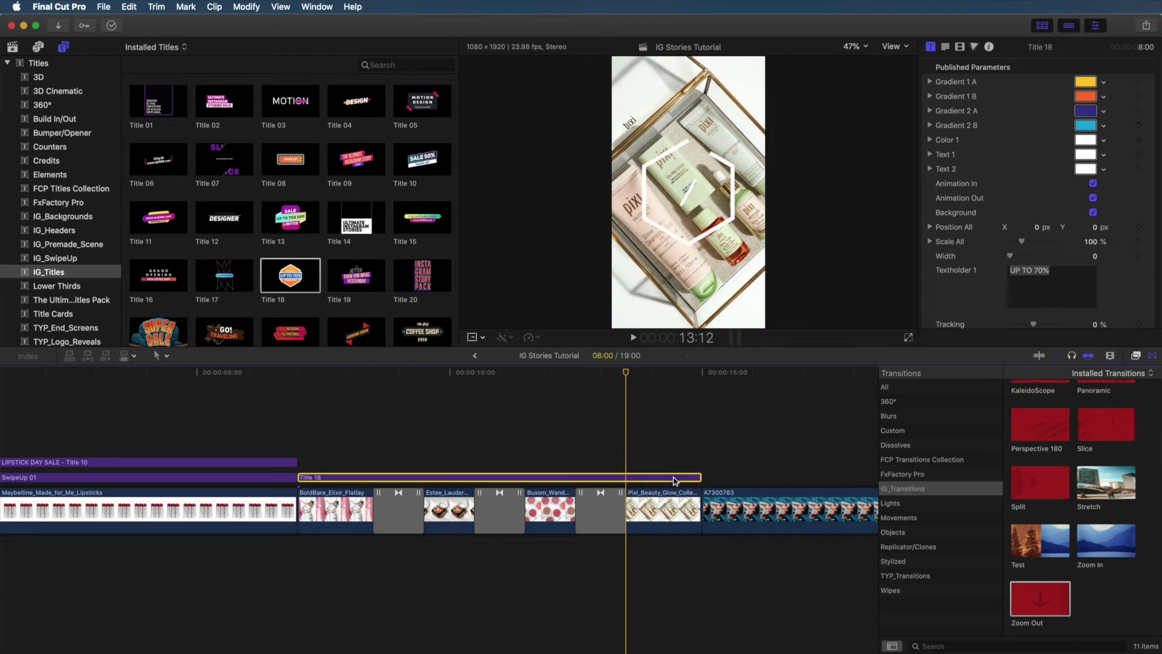
pyautogui.click(1094, 199)
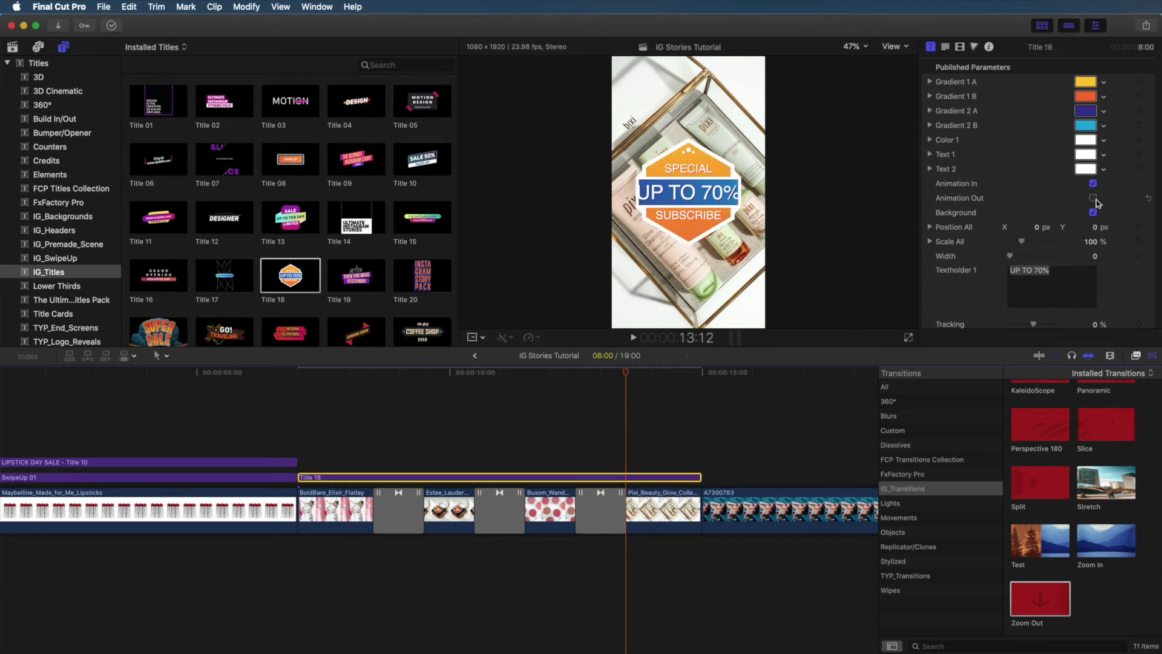
pyautogui.moveTo(631, 377); pyautogui.dragTo(663, 376)
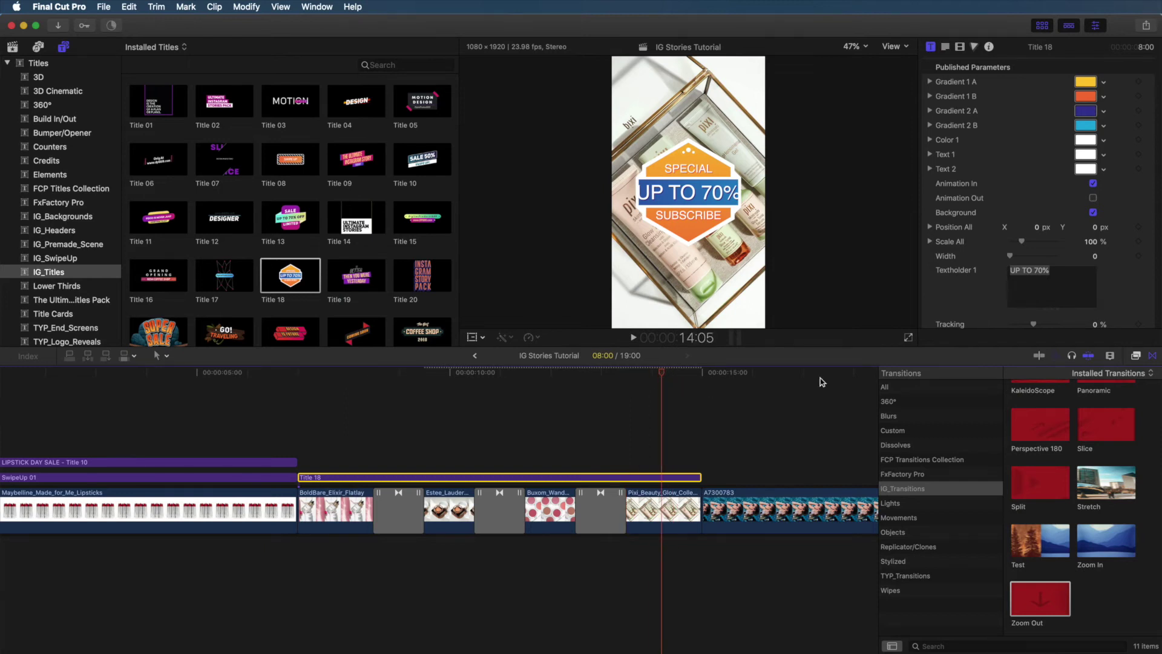
pyautogui.click(946, 49)
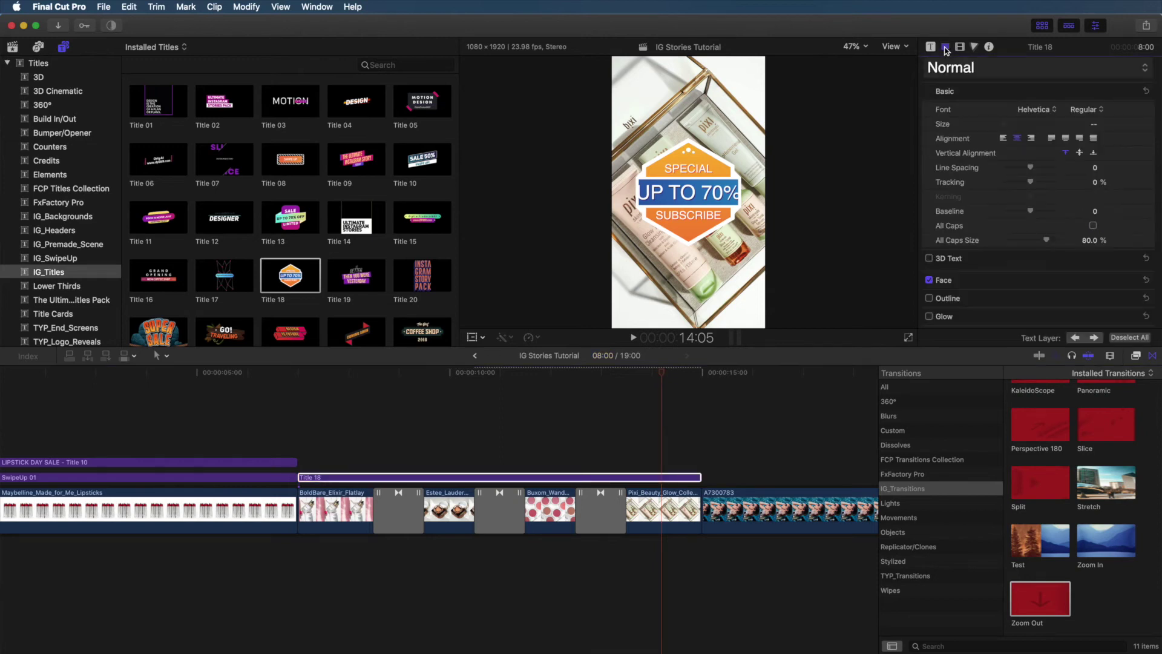
# Set the Title 18 badge font to Uni Sans Heavy.
pyautogui.click(1046, 113)
pyautogui.scroll(-5, 1045, 112)
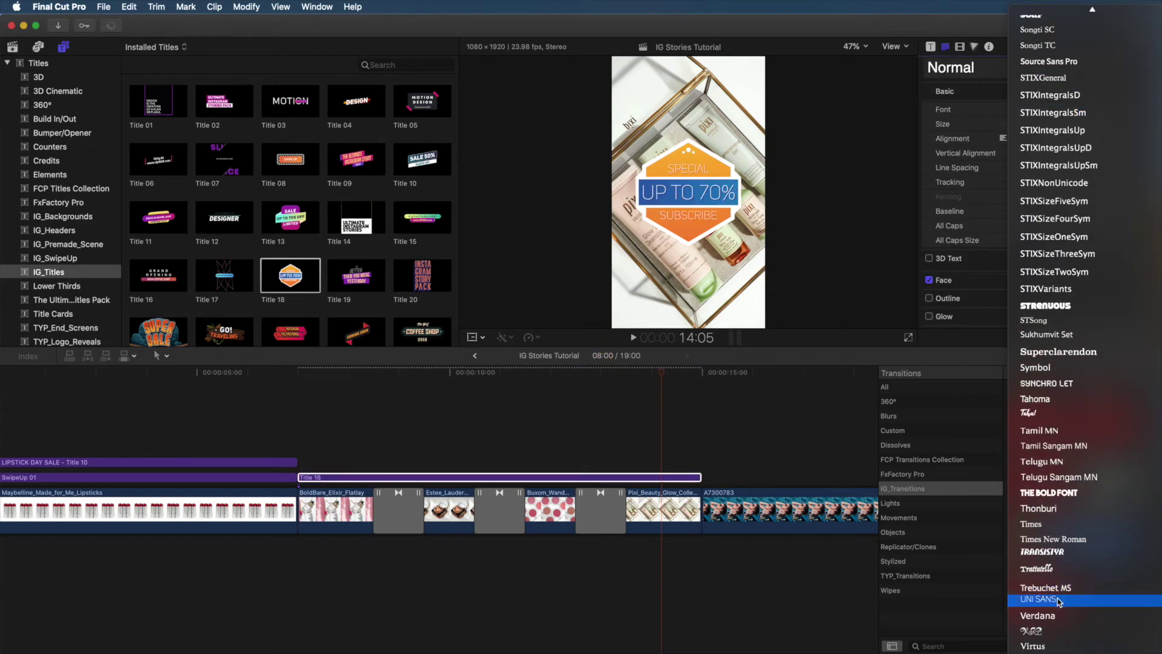
pyautogui.click(1038, 585)
pyautogui.click(1085, 109)
pyautogui.click(1089, 132)
pyautogui.click(931, 47)
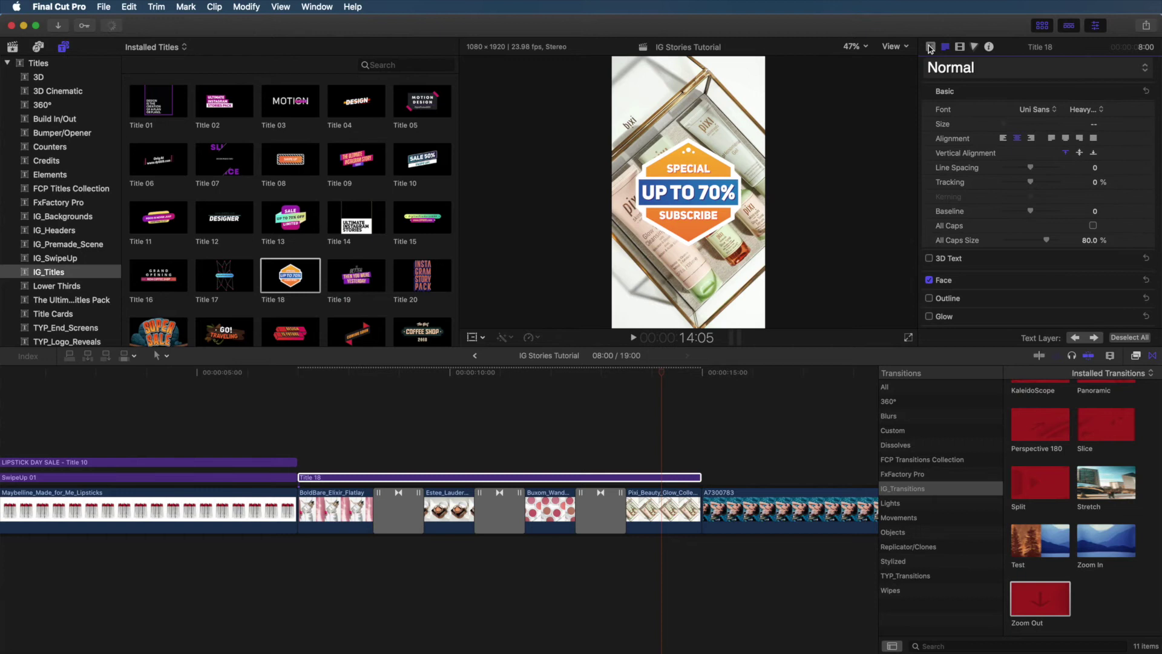
# Replace the badge text with 'BOGO FREE', 'SHOP NOW' and 'ON ORDERS $50+'.
pyautogui.click(1068, 273)
pyautogui.moveTo(1068, 273); pyautogui.dragTo(996, 274)
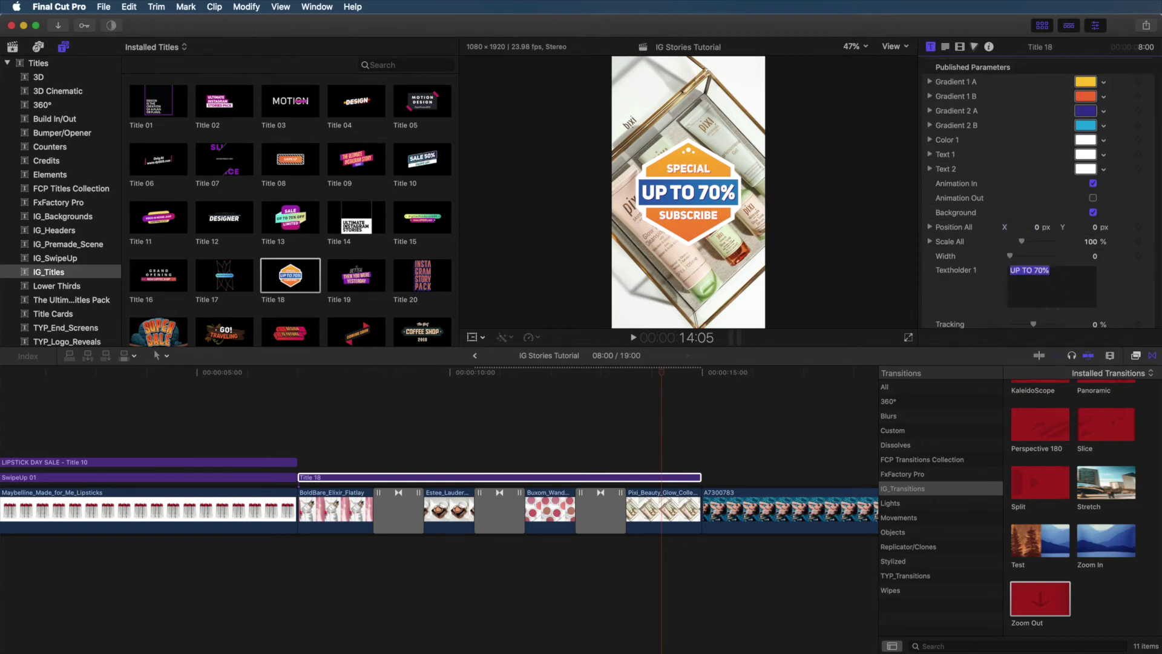
pyautogui.write('BOGO FREE')
pyautogui.scroll(-3, 991, 298)
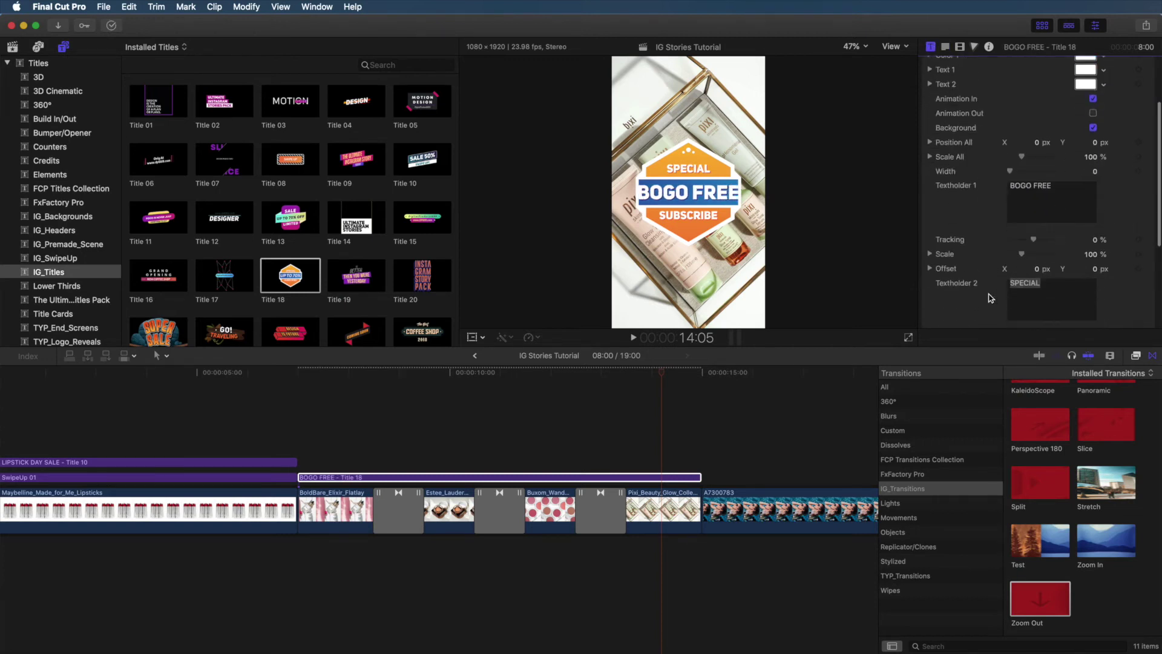
pyautogui.moveTo(1047, 283); pyautogui.dragTo(985, 282)
pyautogui.write('SHOP NOW')
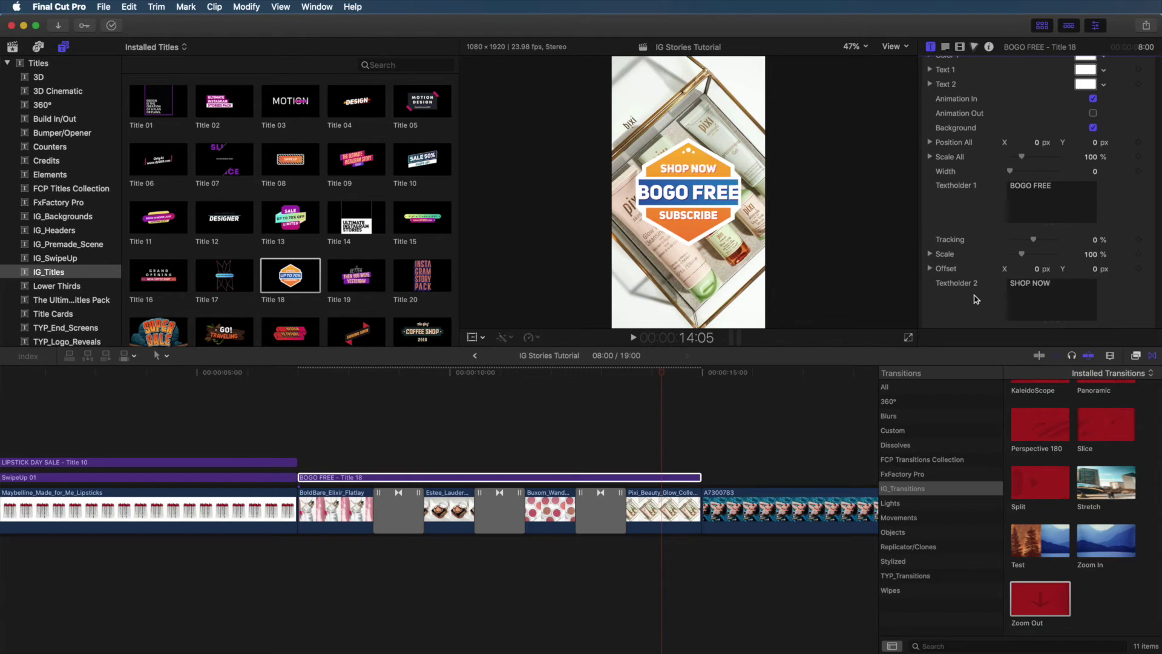
pyautogui.scroll(-5, 977, 299)
pyautogui.moveTo(1065, 230); pyautogui.dragTo(977, 229)
pyautogui.write('ON ORDER')
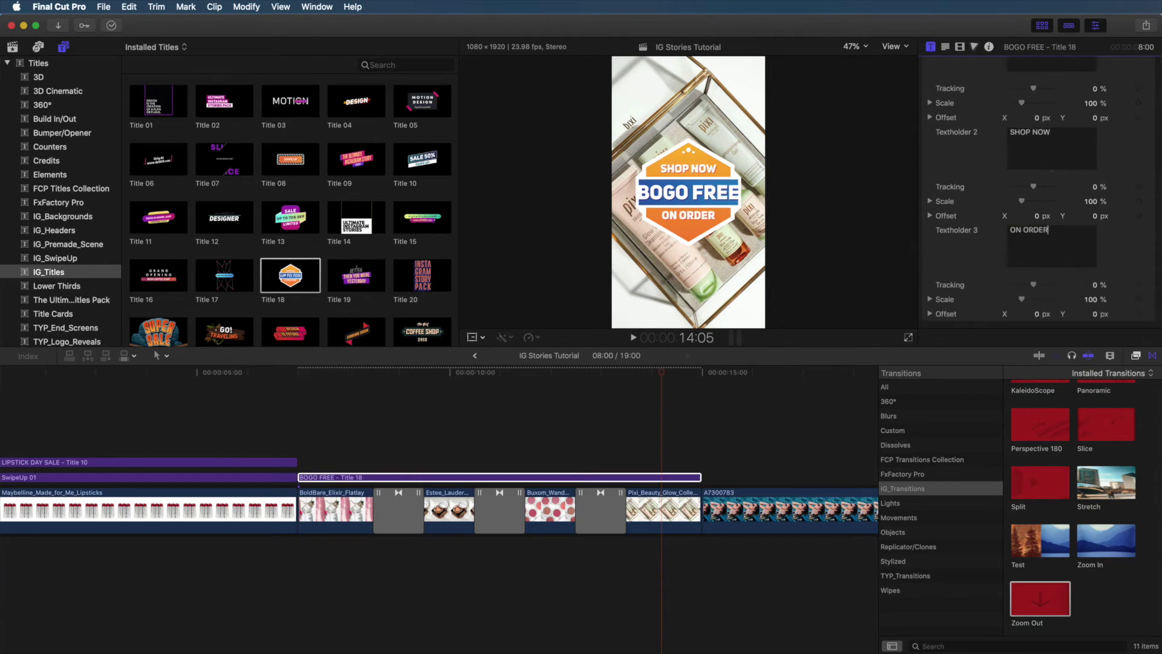
pyautogui.write('S $50+')
# Shrink the ON ORDERS $50+ line and reduce BOGO FREE to size 126.
pyautogui.click(945, 46)
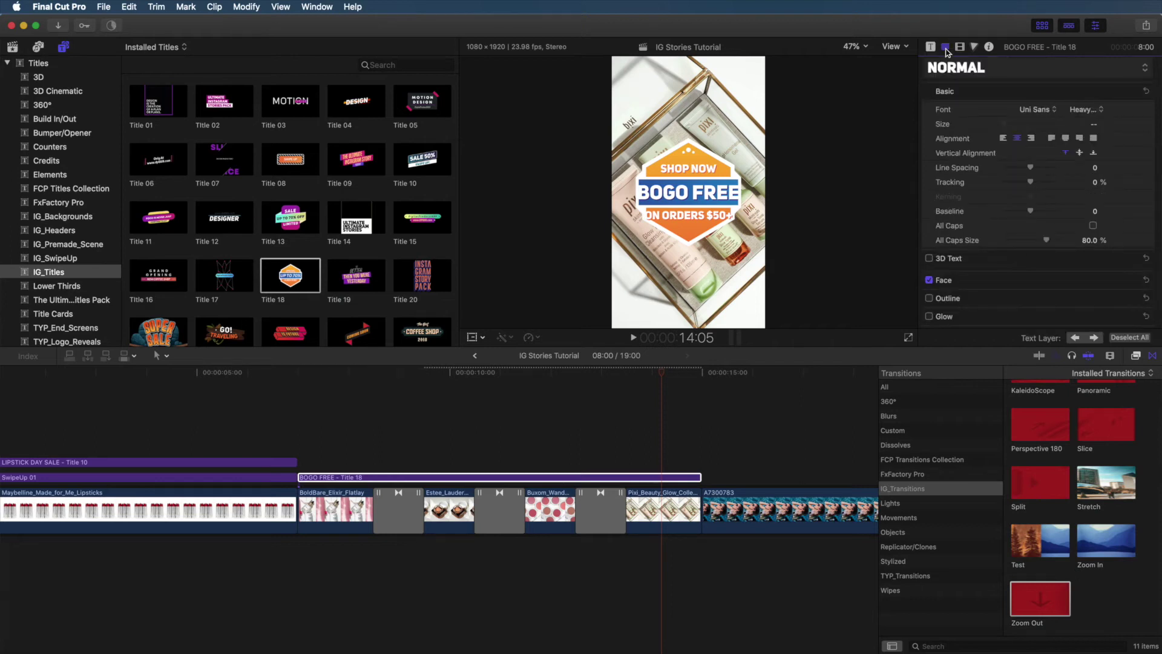
pyautogui.click(1095, 340)
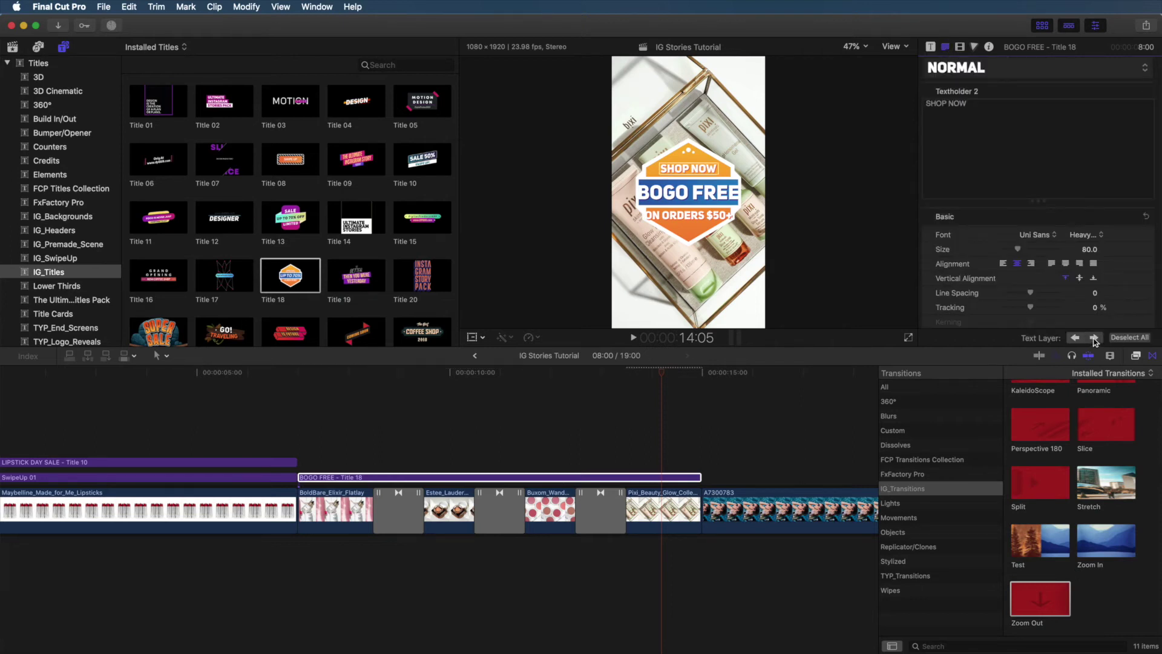
pyautogui.click(1095, 338)
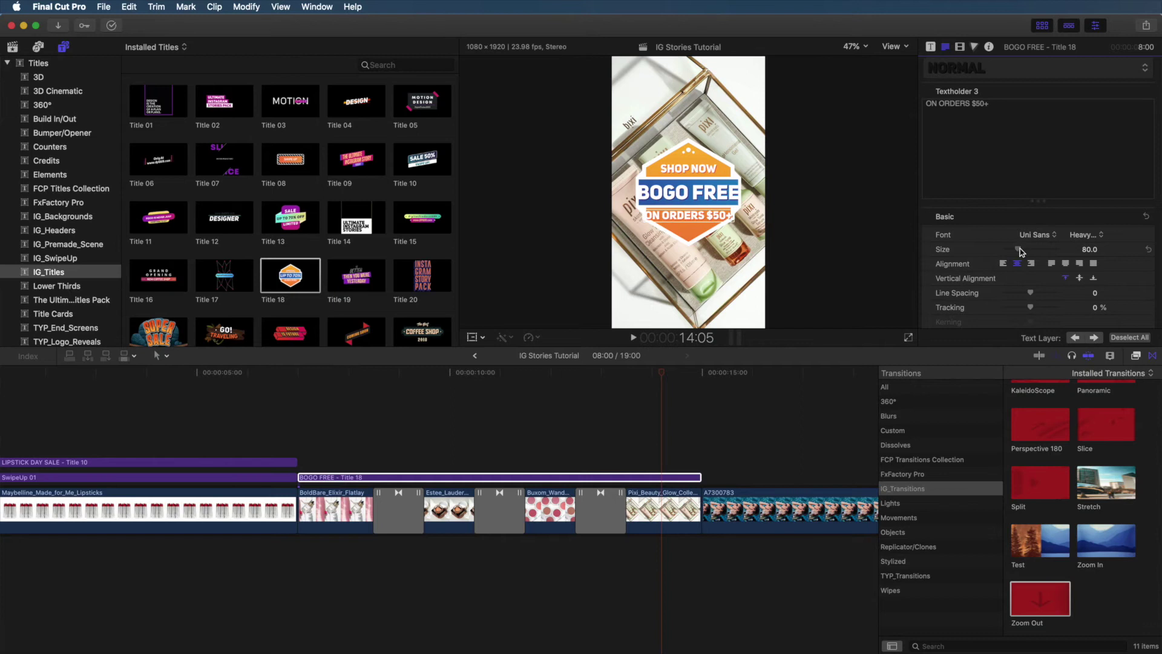
pyautogui.moveTo(1021, 252); pyautogui.dragTo(1018, 251)
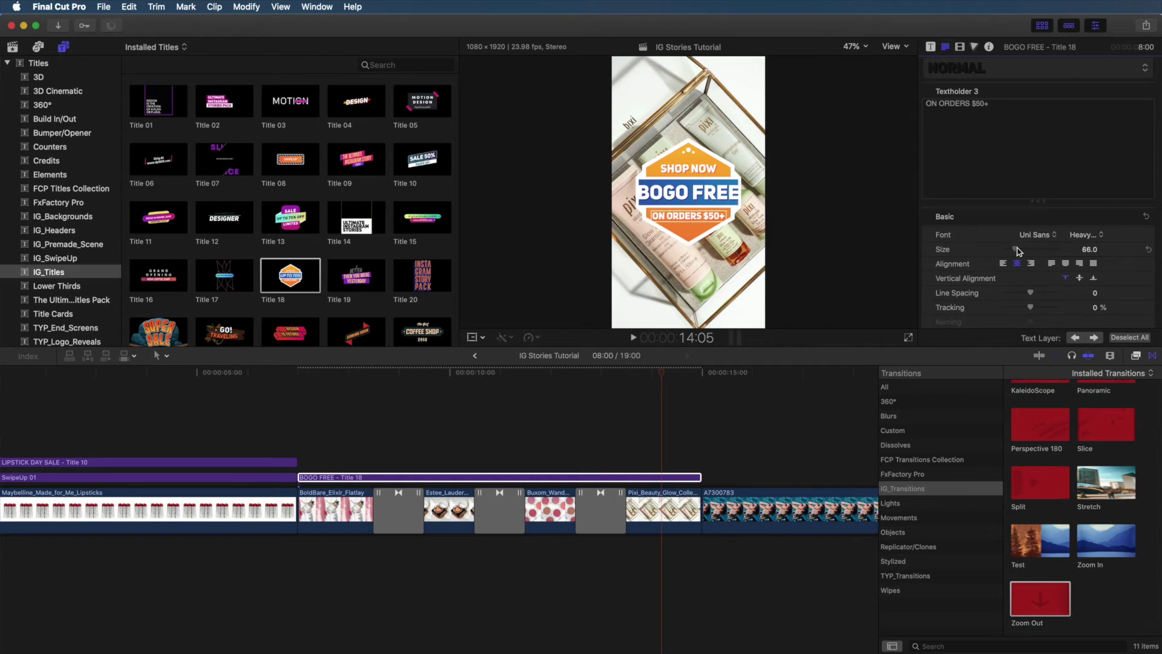
pyautogui.click(1094, 338)
pyautogui.moveTo(1030, 253); pyautogui.dragTo(1028, 252)
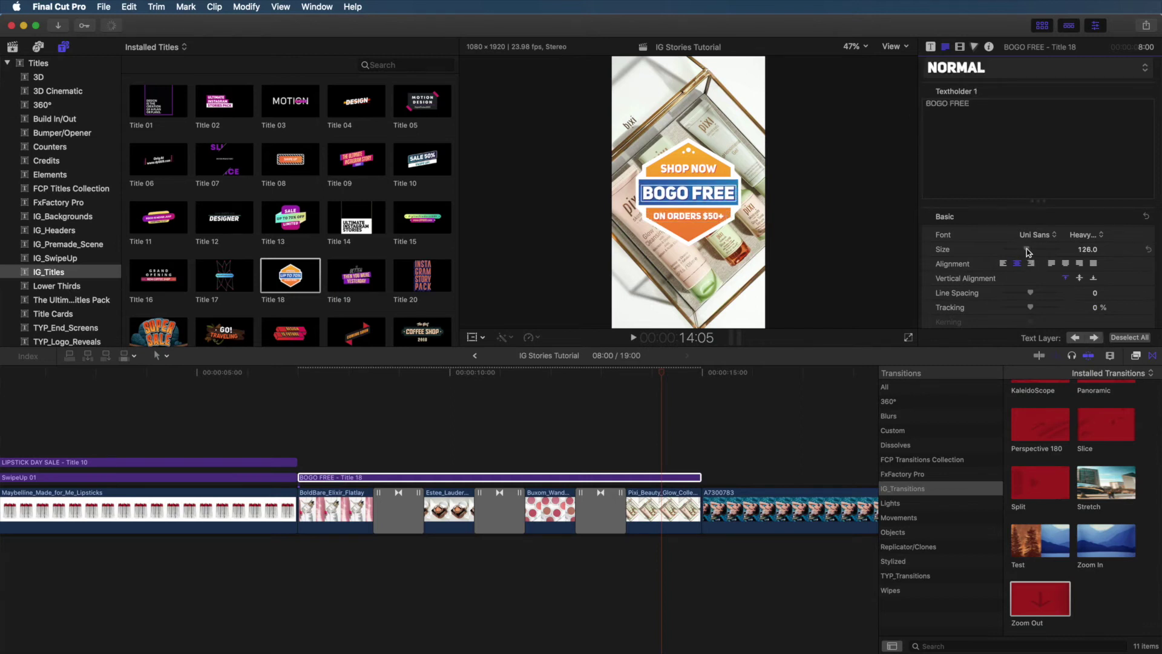
pyautogui.click(930, 47)
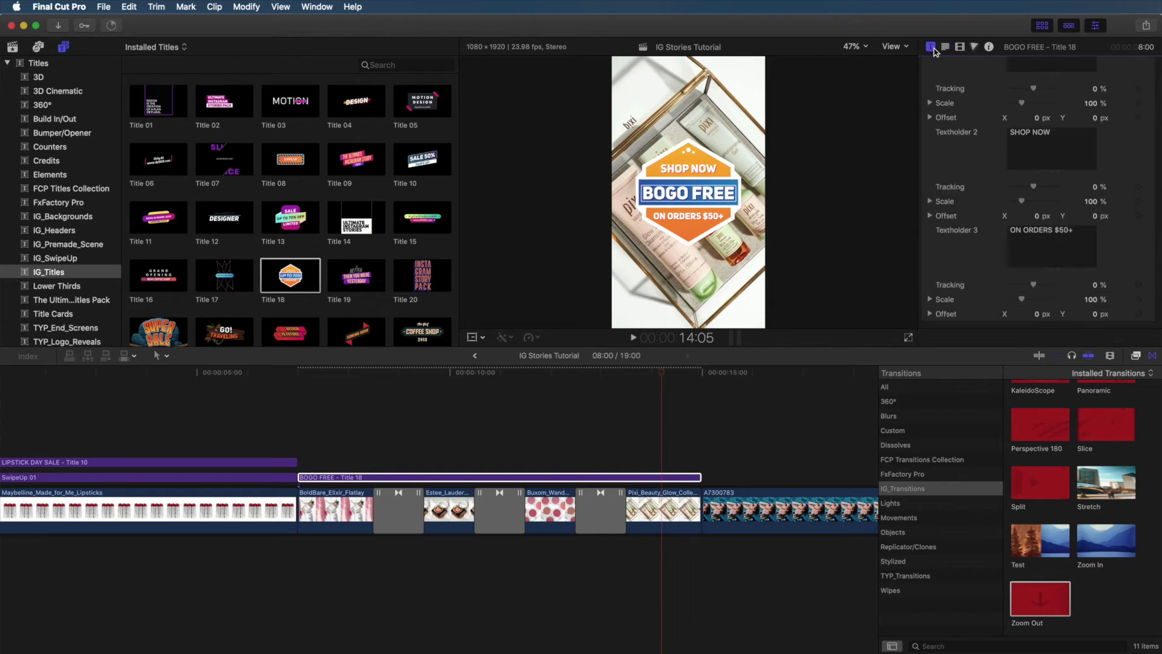
pyautogui.moveTo(660, 373); pyautogui.dragTo(601, 375)
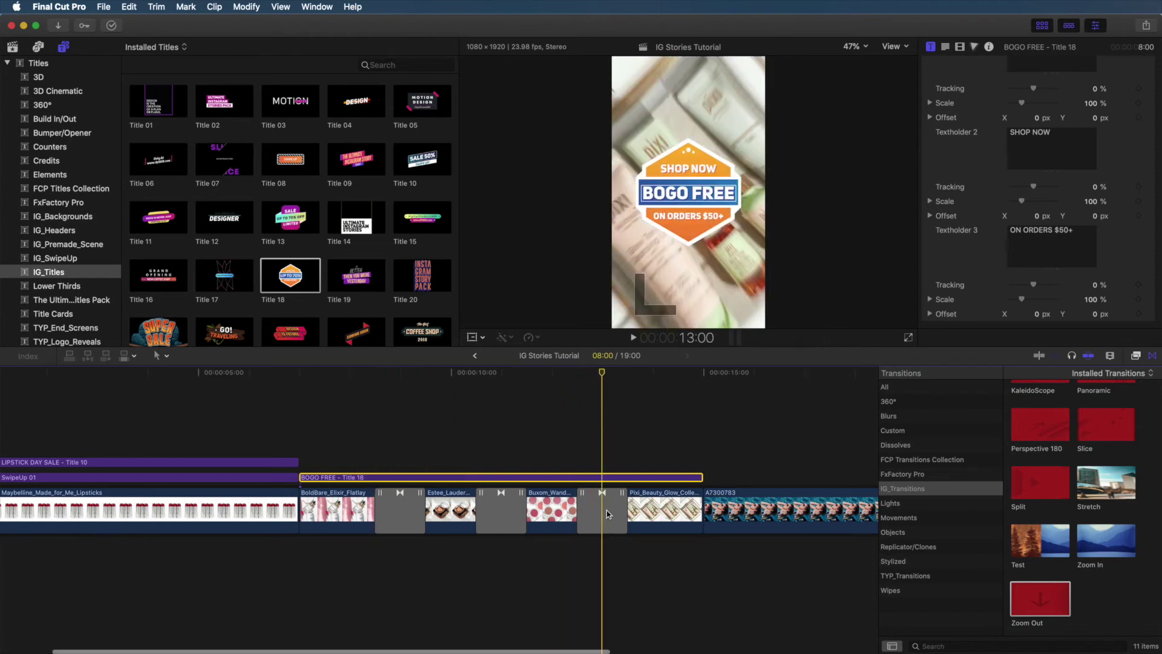
# At 13:00, keyframe the badge gradient with green, tan and light peach sampled from the product shot.
pyautogui.scroll(10, 947, 200)
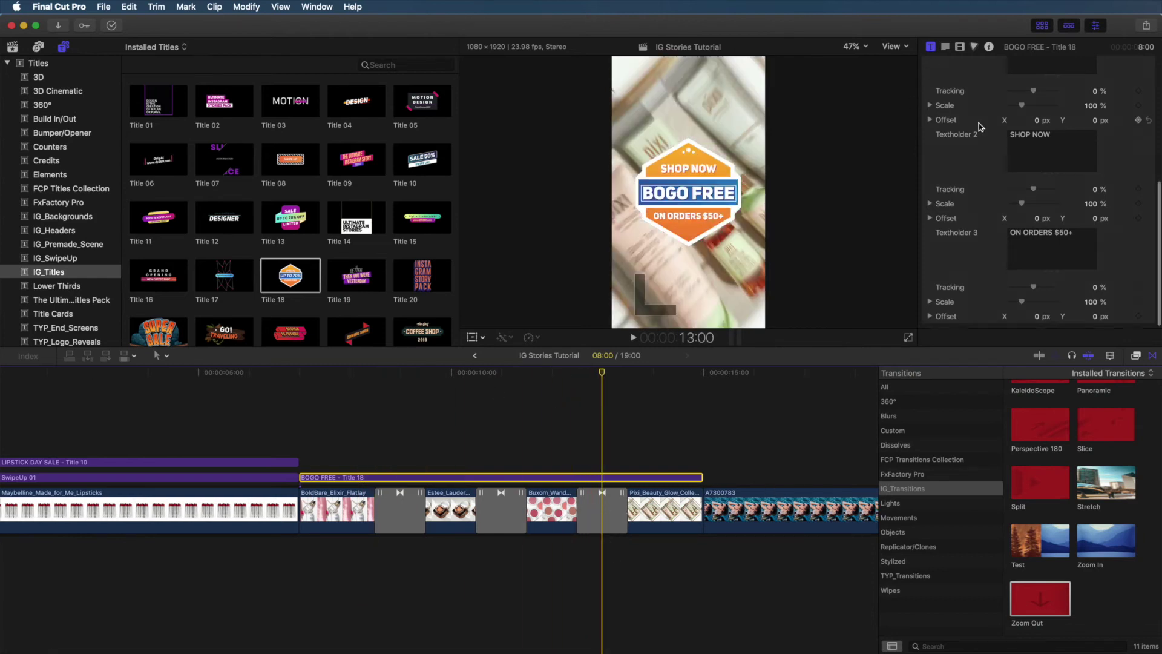
pyautogui.click(1090, 86)
pyautogui.click(1006, 384)
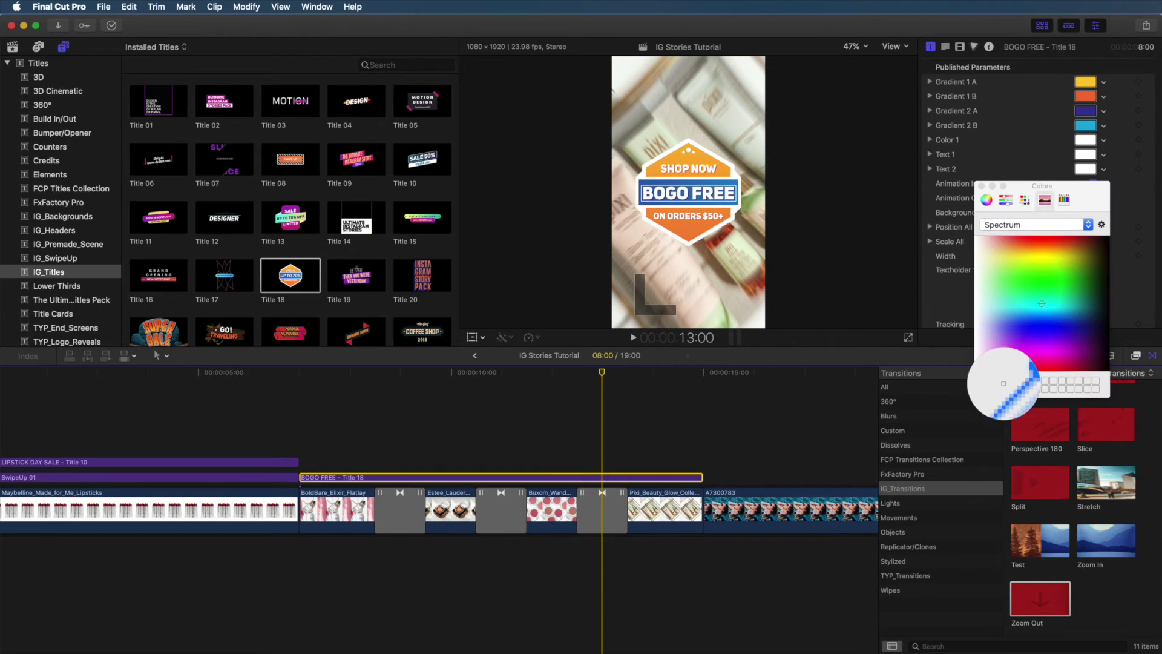
pyautogui.click(683, 264)
pyautogui.click(1006, 384)
pyautogui.click(727, 326)
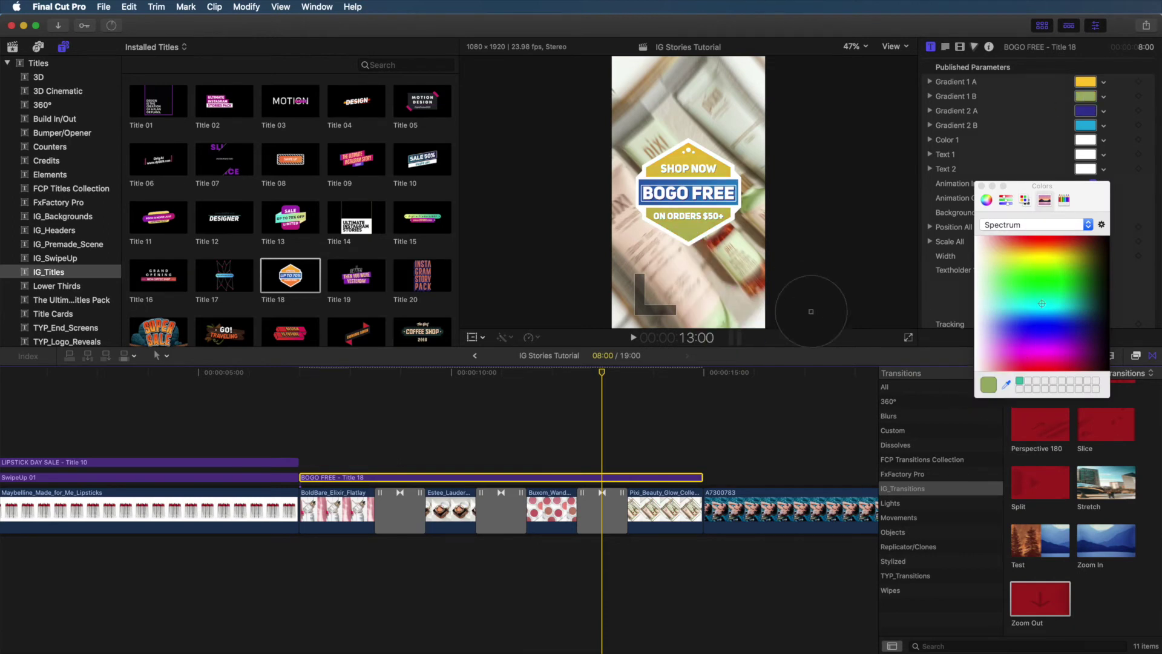
pyautogui.click(1005, 385)
pyautogui.click(707, 319)
pyautogui.moveTo(988, 385); pyautogui.dragTo(1085, 111)
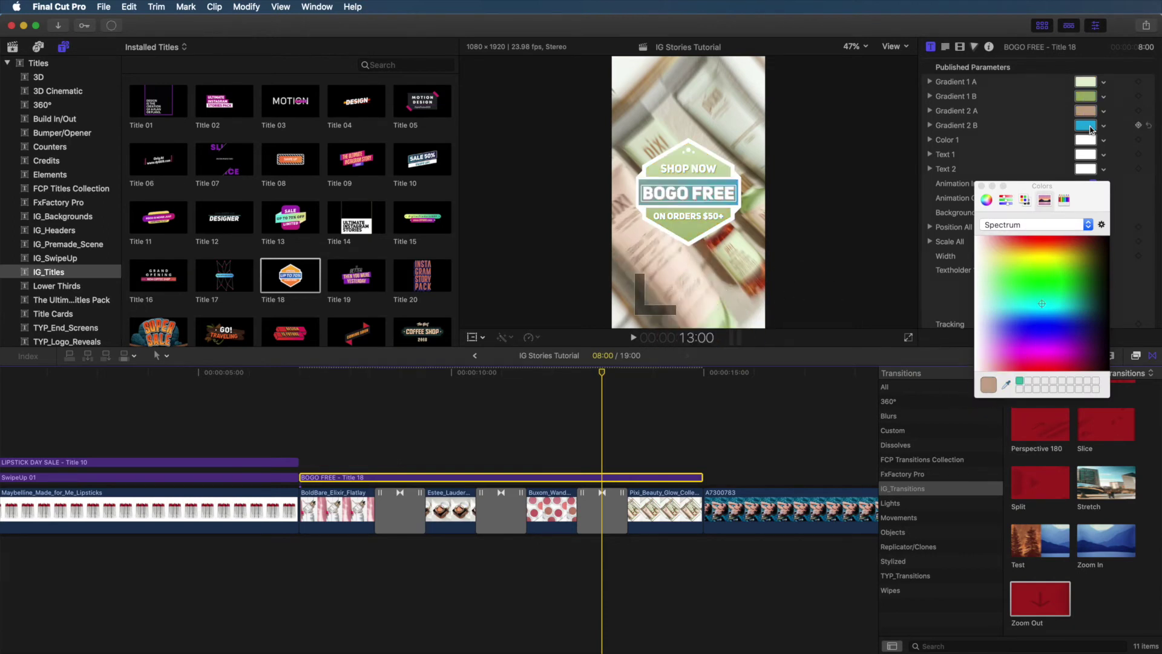
pyautogui.click(1005, 385)
pyautogui.click(680, 262)
pyautogui.moveTo(988, 384); pyautogui.dragTo(1085, 125)
pyautogui.click(981, 185)
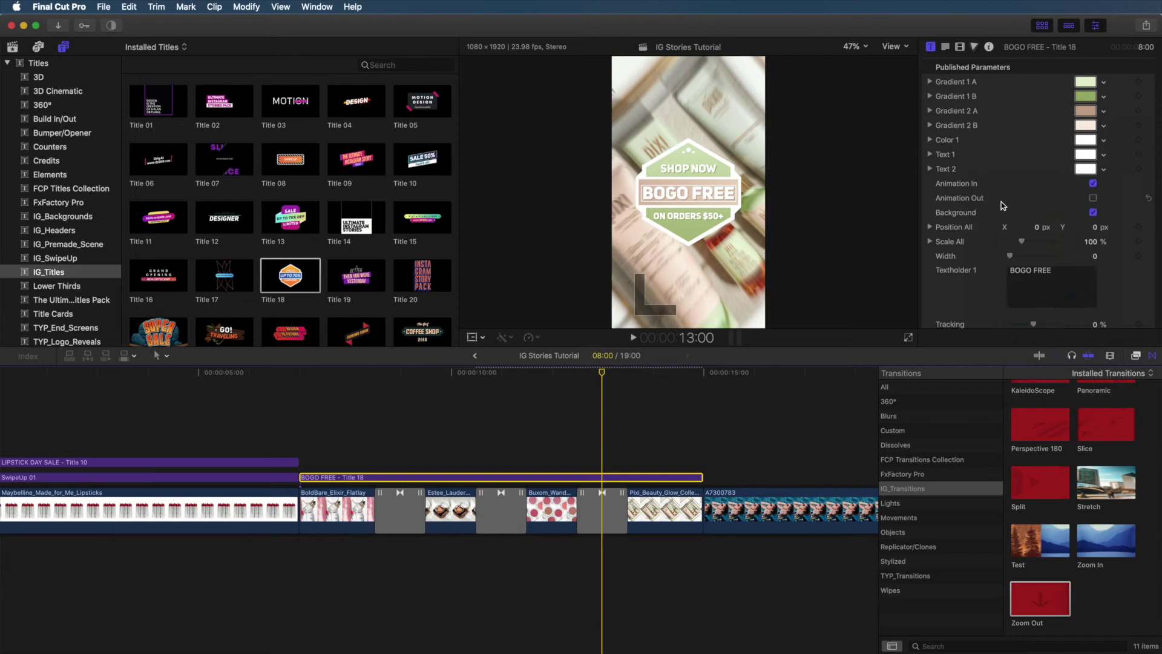
pyautogui.click(1139, 126)
# At 11:00, set all four gradient colours to pinks sampled from the product frame.
pyautogui.moveTo(602, 375); pyautogui.dragTo(504, 381)
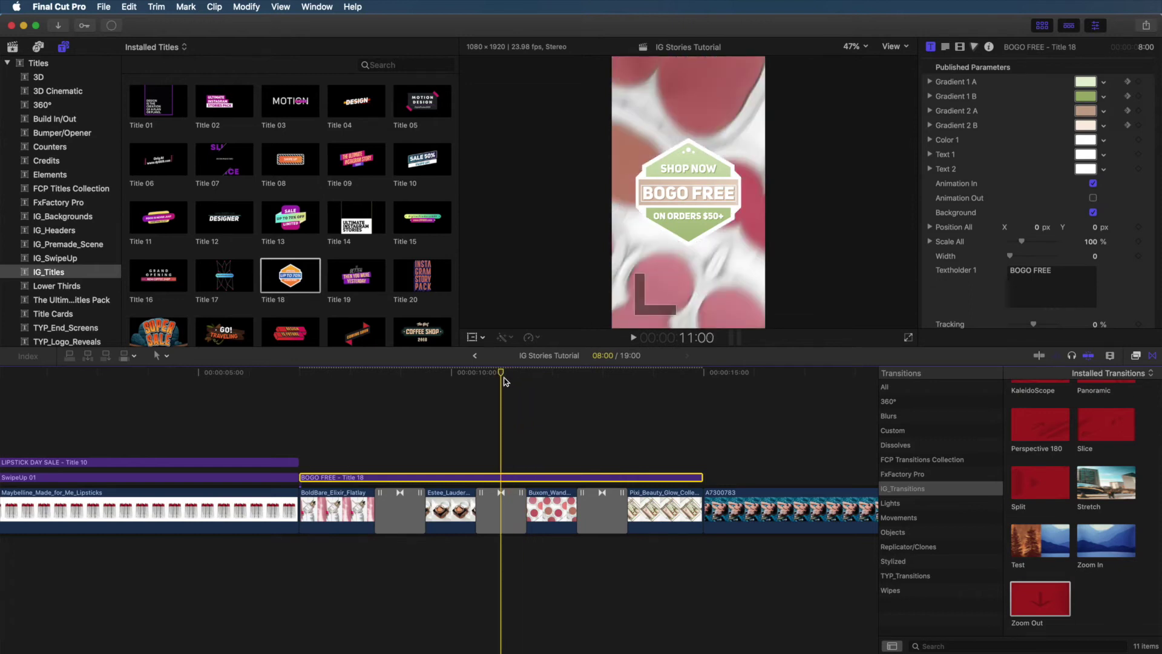
pyautogui.click(1086, 82)
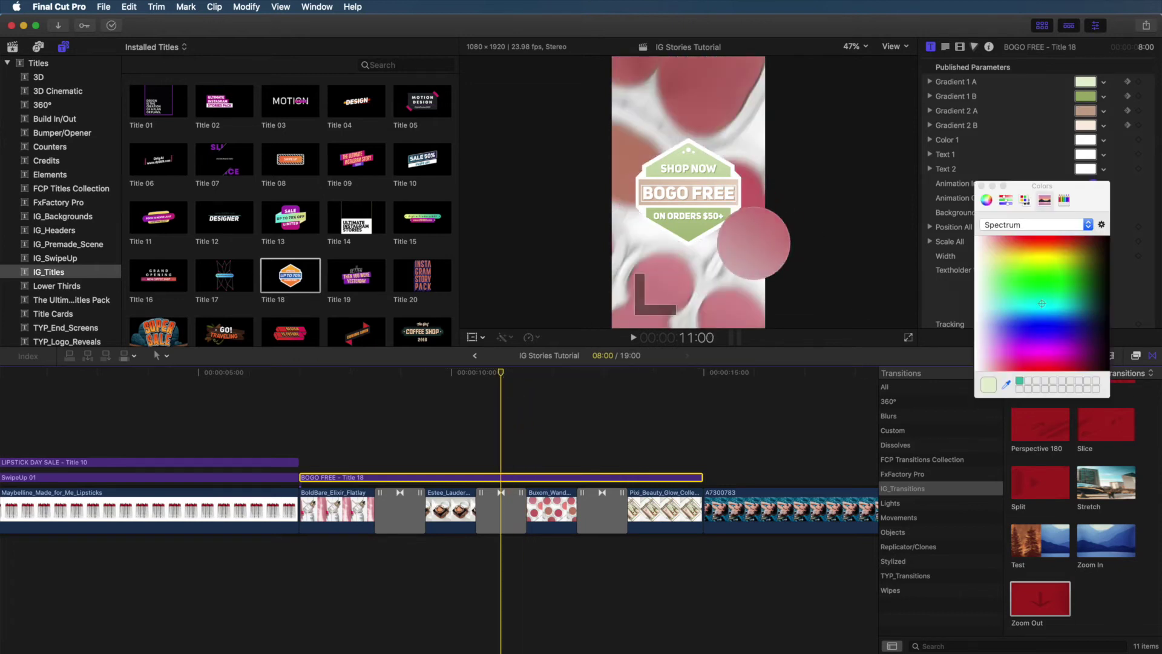
pyautogui.click(753, 243)
pyautogui.click(1086, 97)
pyautogui.click(1006, 384)
pyautogui.click(759, 216)
pyautogui.click(1086, 110)
pyautogui.click(1006, 384)
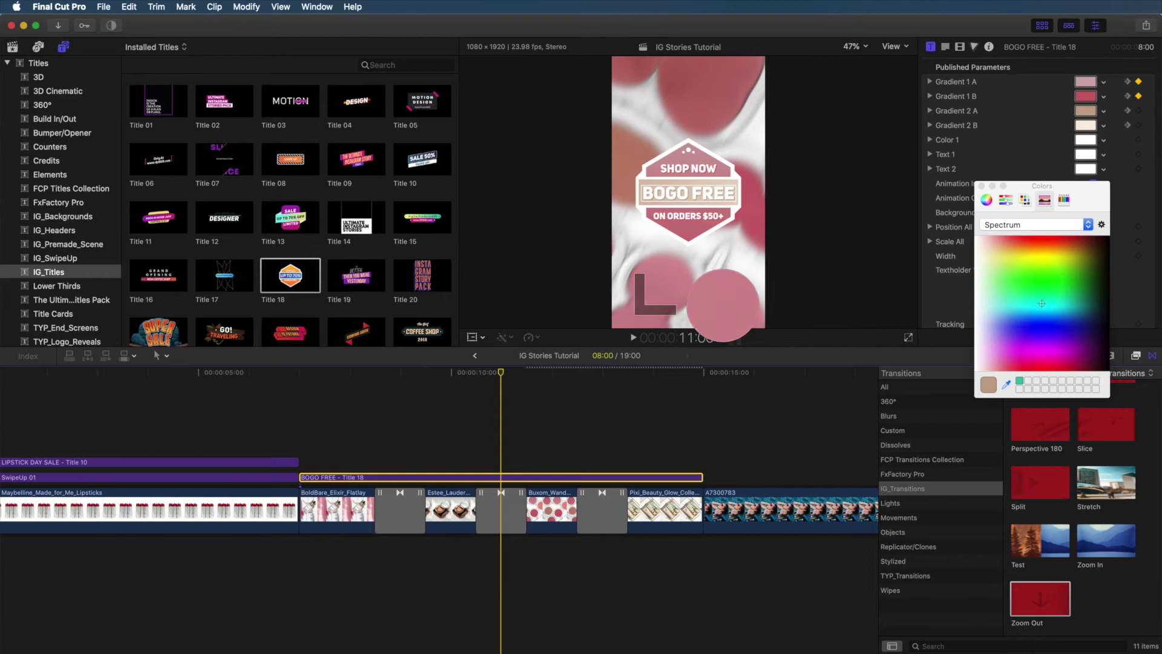
pyautogui.click(724, 305)
pyautogui.click(1085, 125)
pyautogui.click(1006, 385)
pyautogui.click(730, 288)
pyautogui.click(981, 186)
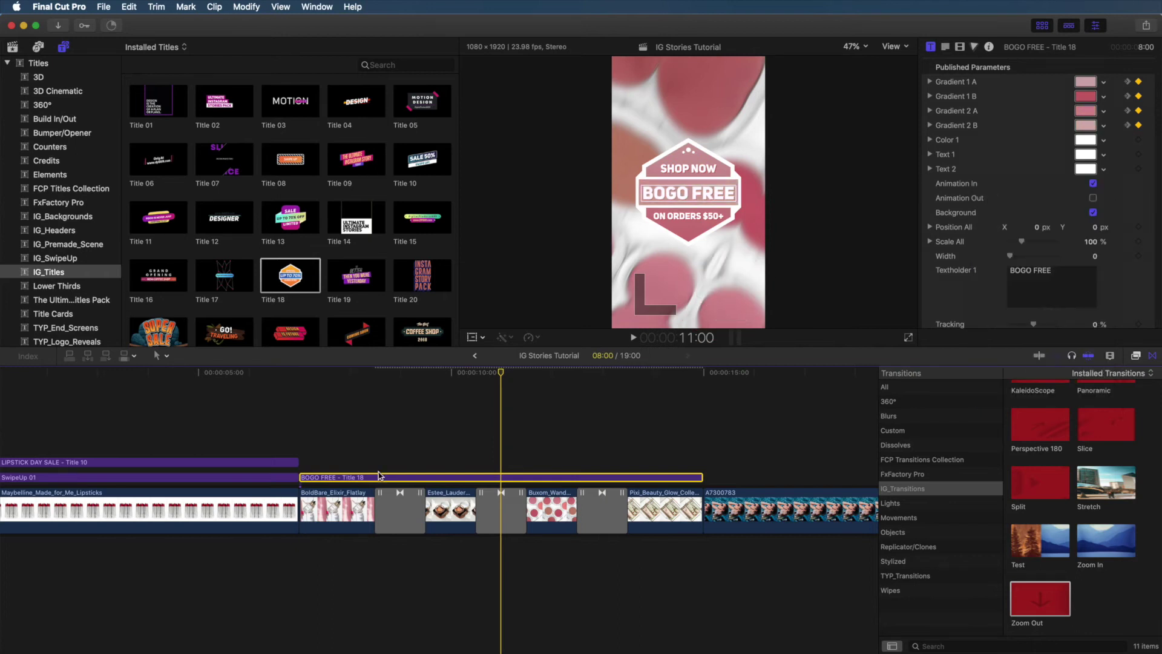
# At 9:00, set the gradient colours to dark mauve and brown tones from the jar, then play backwards to check.
pyautogui.moveTo(501, 374); pyautogui.dragTo(401, 374)
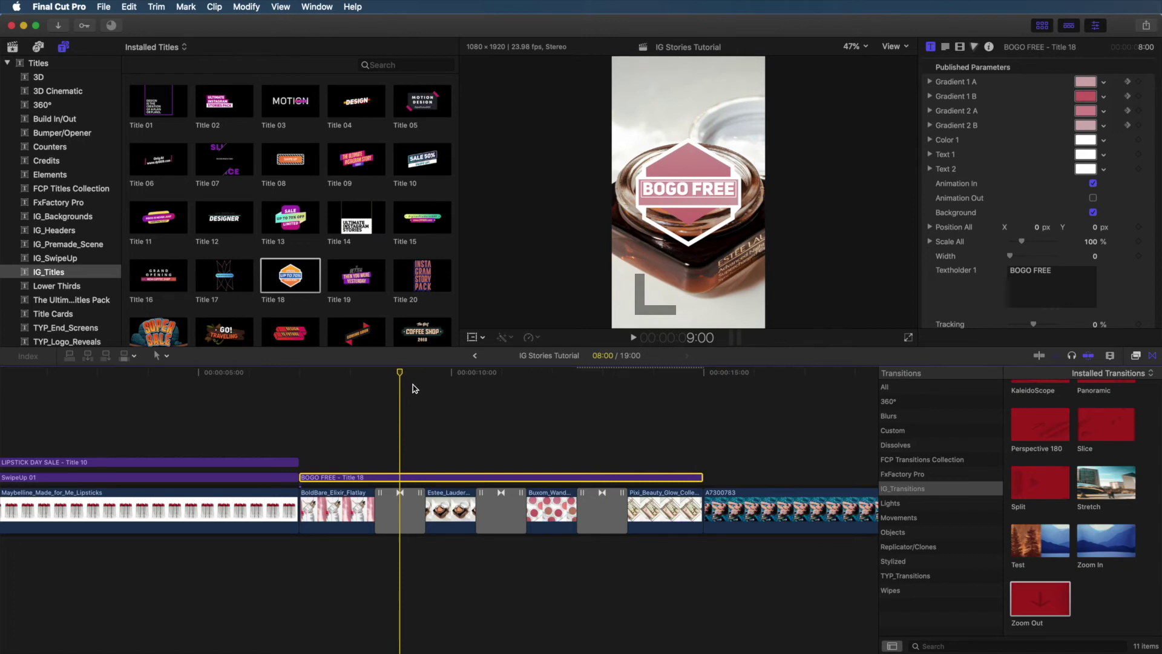
pyautogui.click(1085, 81)
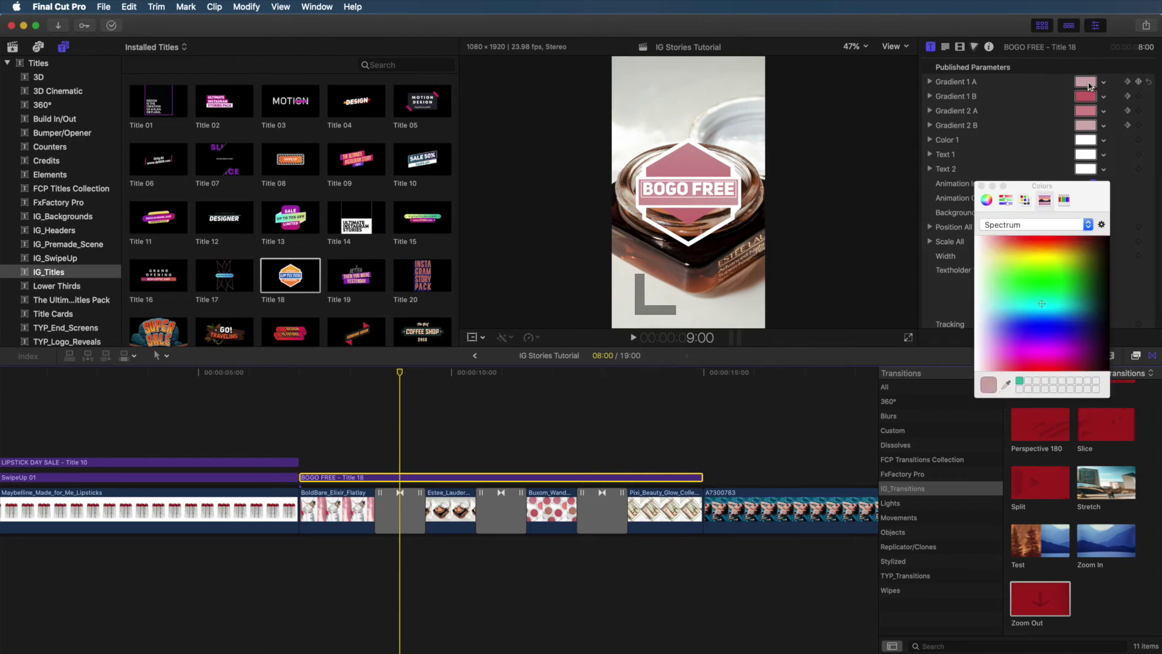
pyautogui.click(1006, 384)
pyautogui.click(664, 247)
pyautogui.click(1005, 384)
pyautogui.click(684, 251)
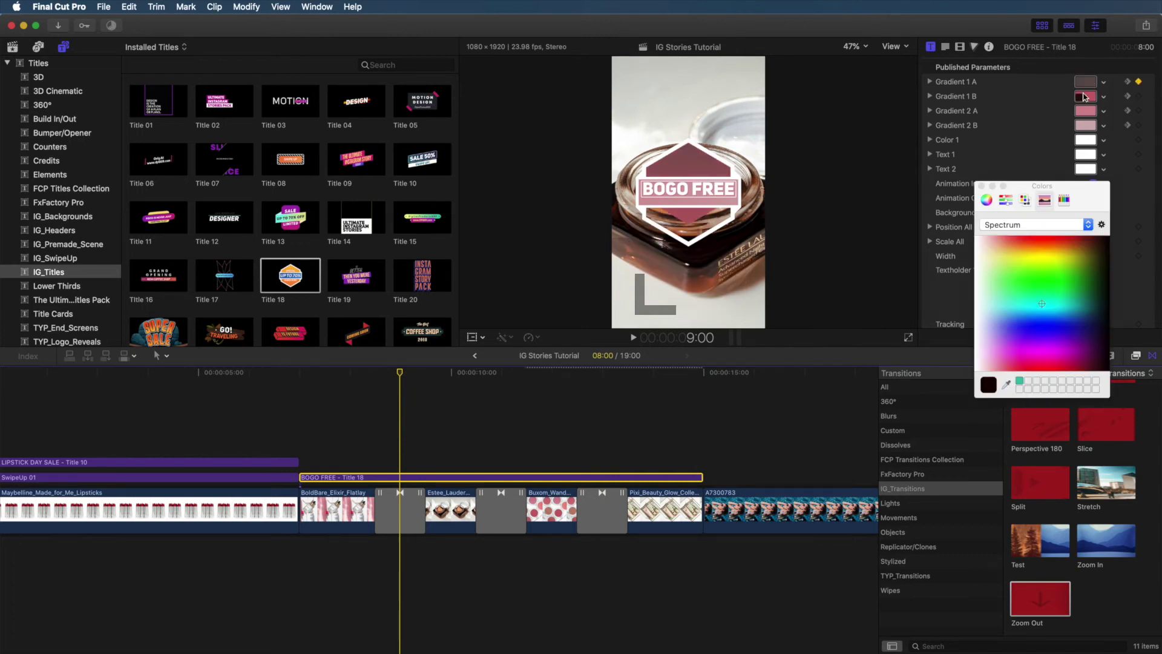
pyautogui.click(1006, 384)
pyautogui.click(668, 282)
pyautogui.click(1092, 125)
pyautogui.click(1006, 384)
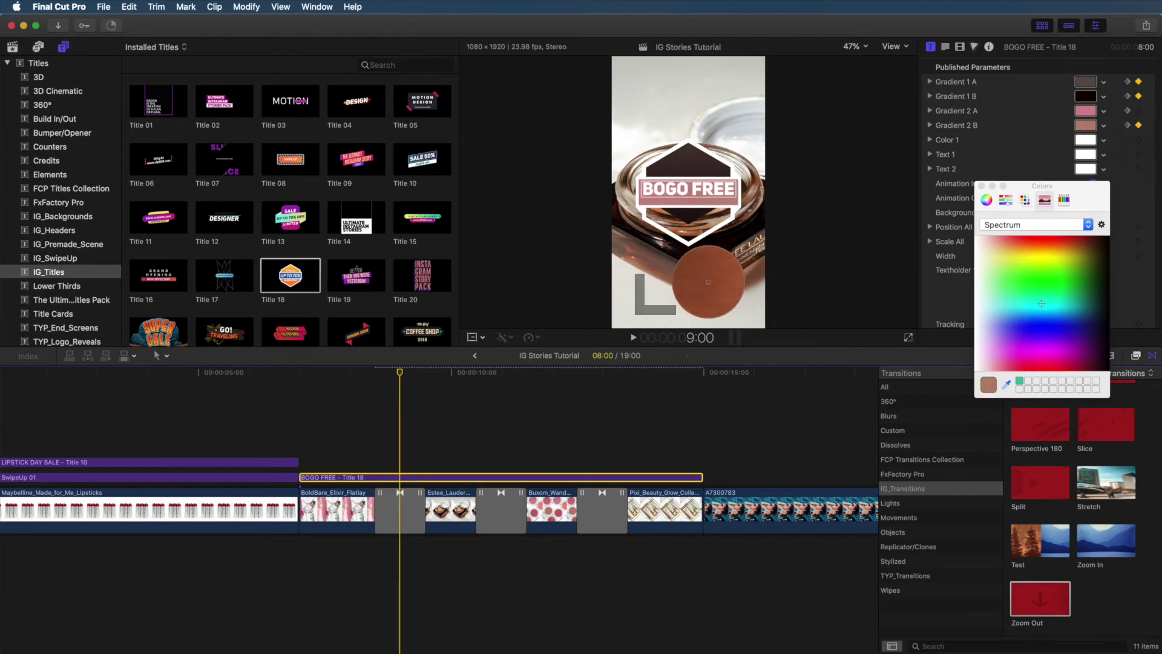
pyautogui.click(708, 282)
pyautogui.click(981, 186)
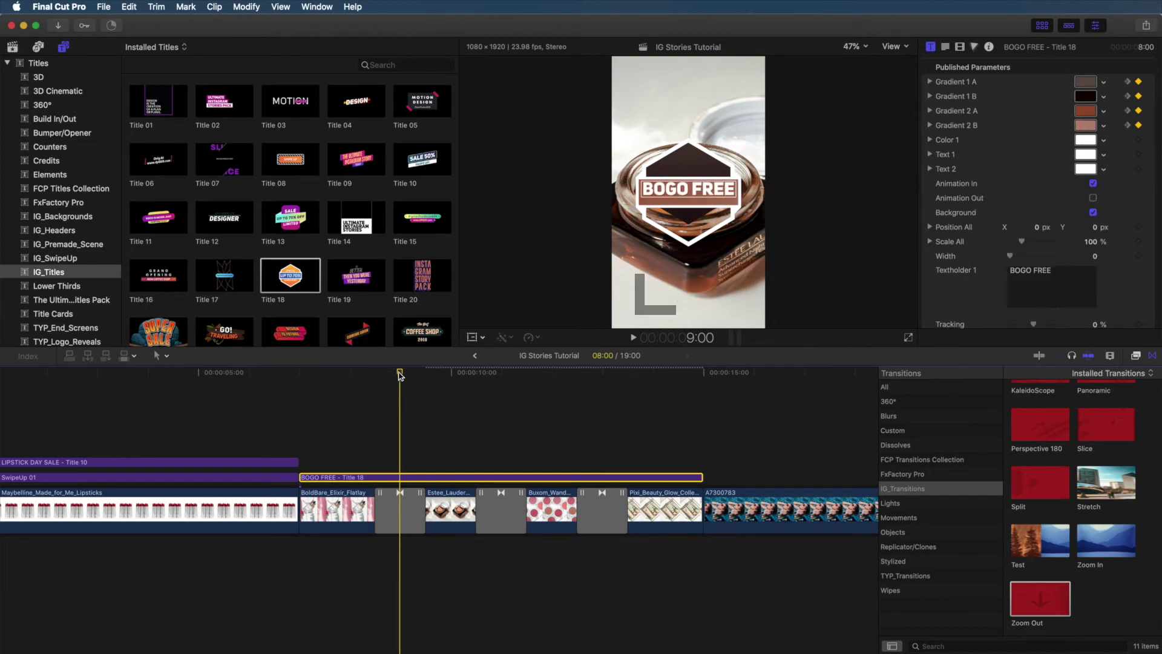
pyautogui.press('j')
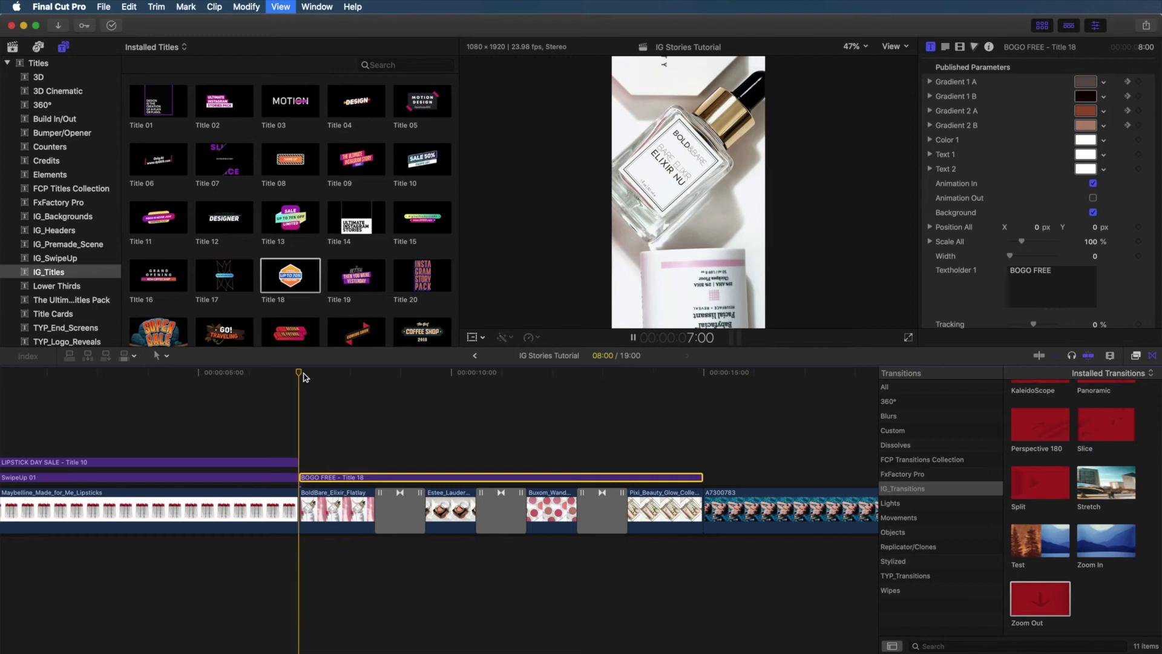
pyautogui.press('l')
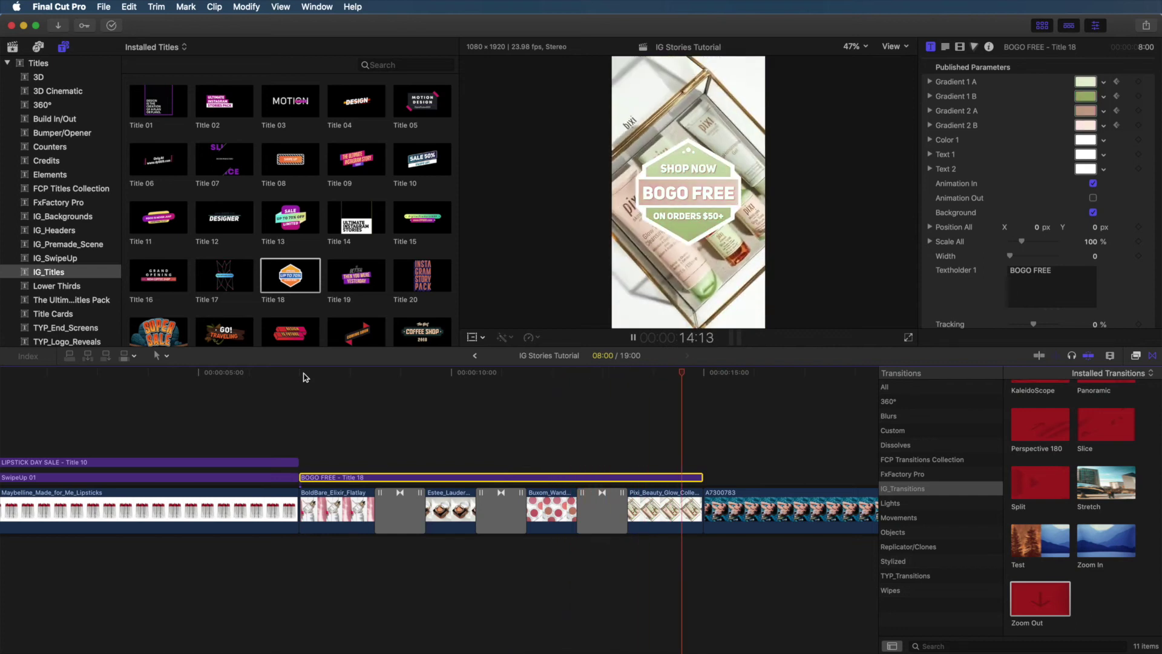
pyautogui.press('space')
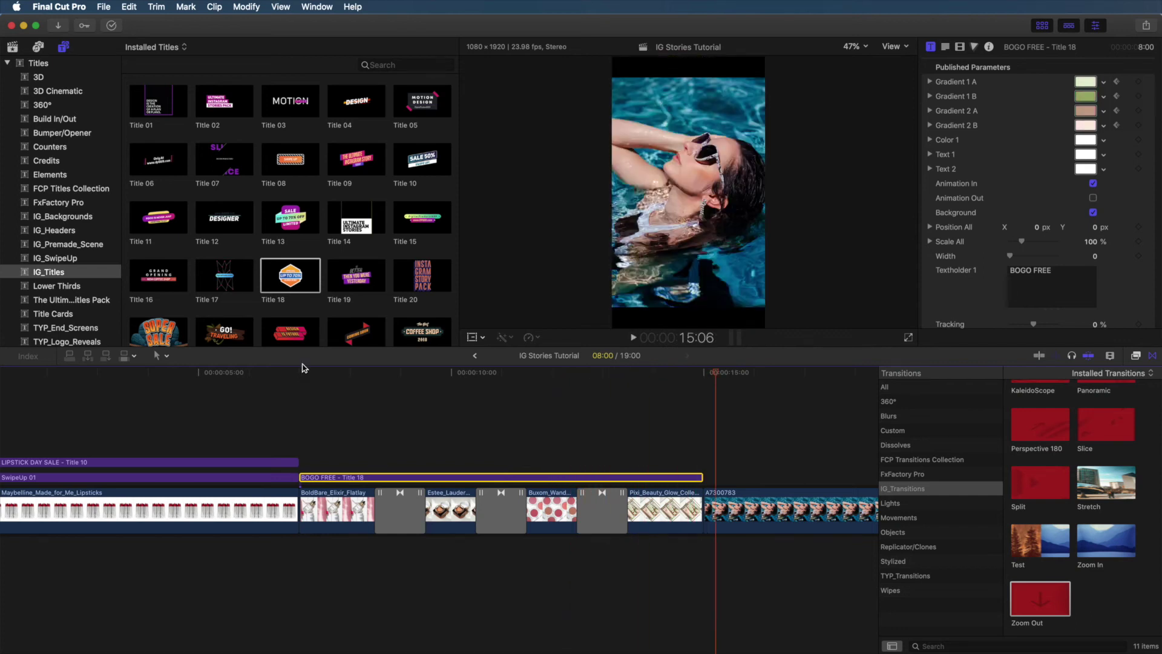
pyautogui.click(80, 233)
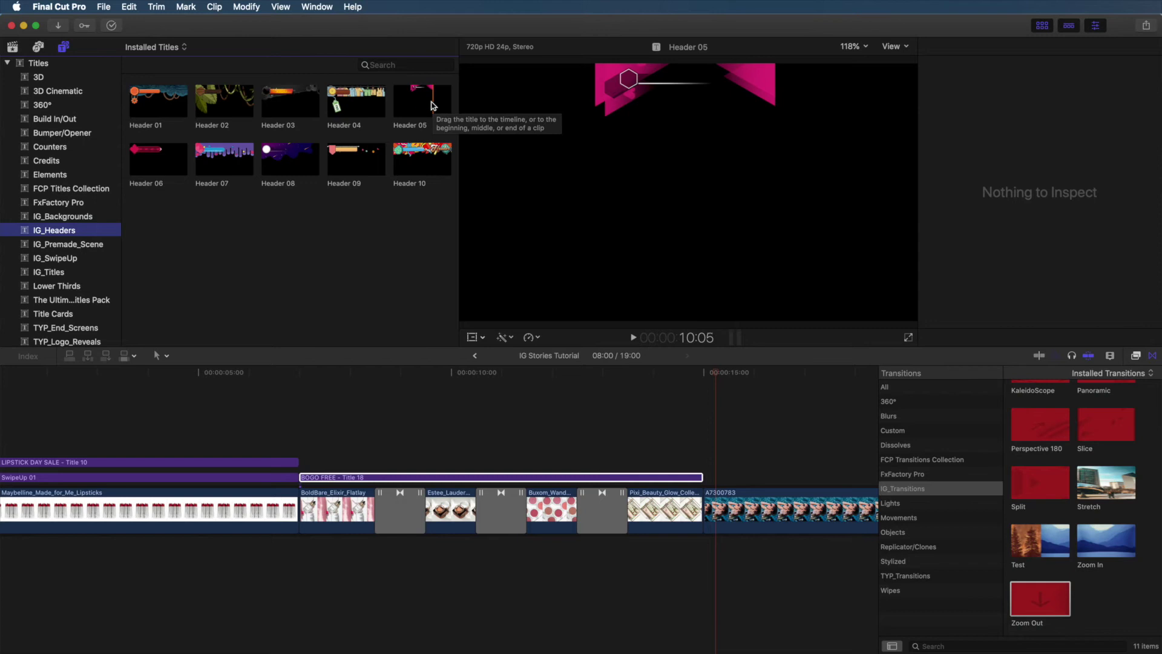
# Place Header 05 above the BOGO FREE section at 5:00 and cut it off at 15:00.
pyautogui.moveTo(431, 105); pyautogui.dragTo(307, 454)
pyautogui.click(449, 372)
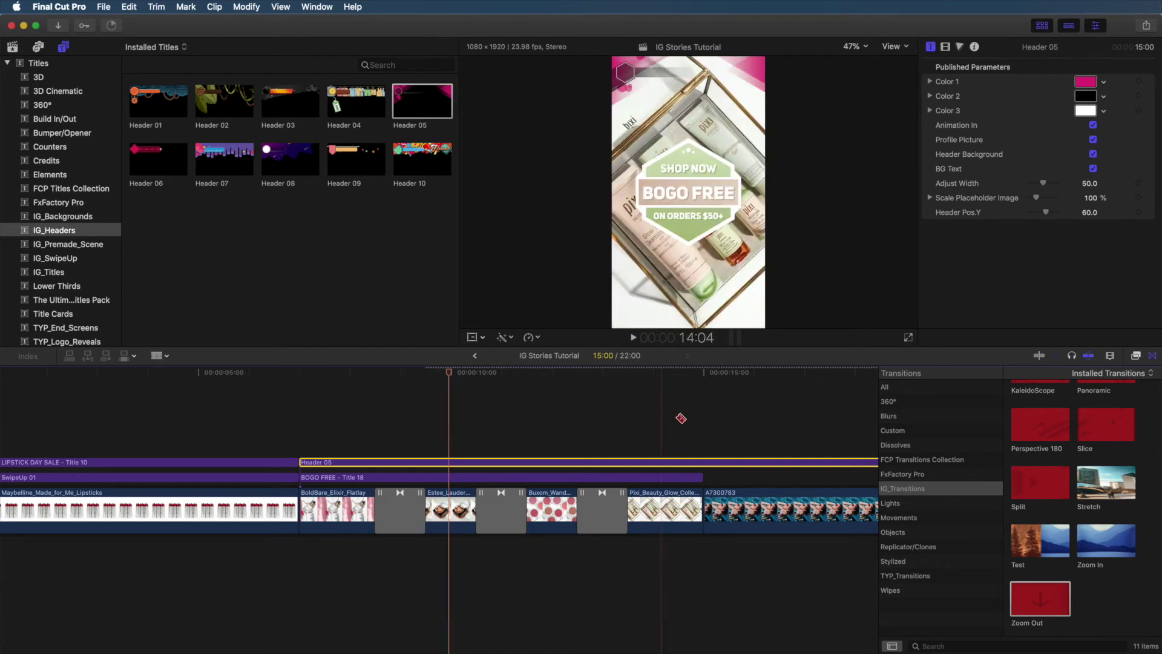
pyautogui.press('super+b')
pyautogui.press('a')
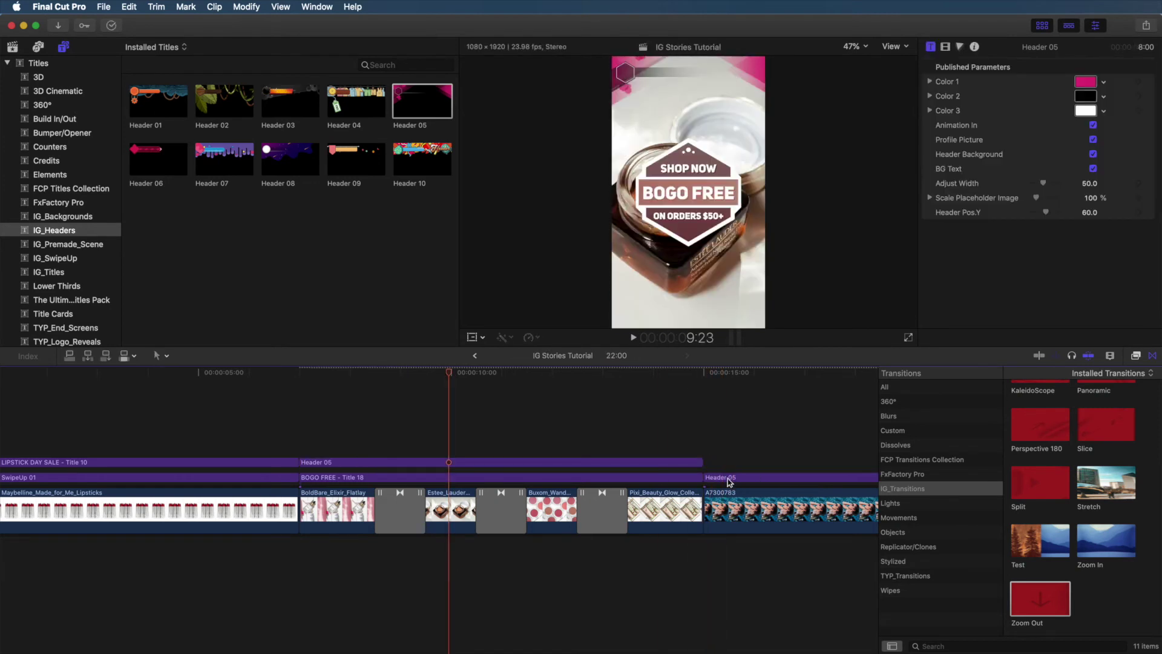
pyautogui.click(726, 478)
pyautogui.press('Delete')
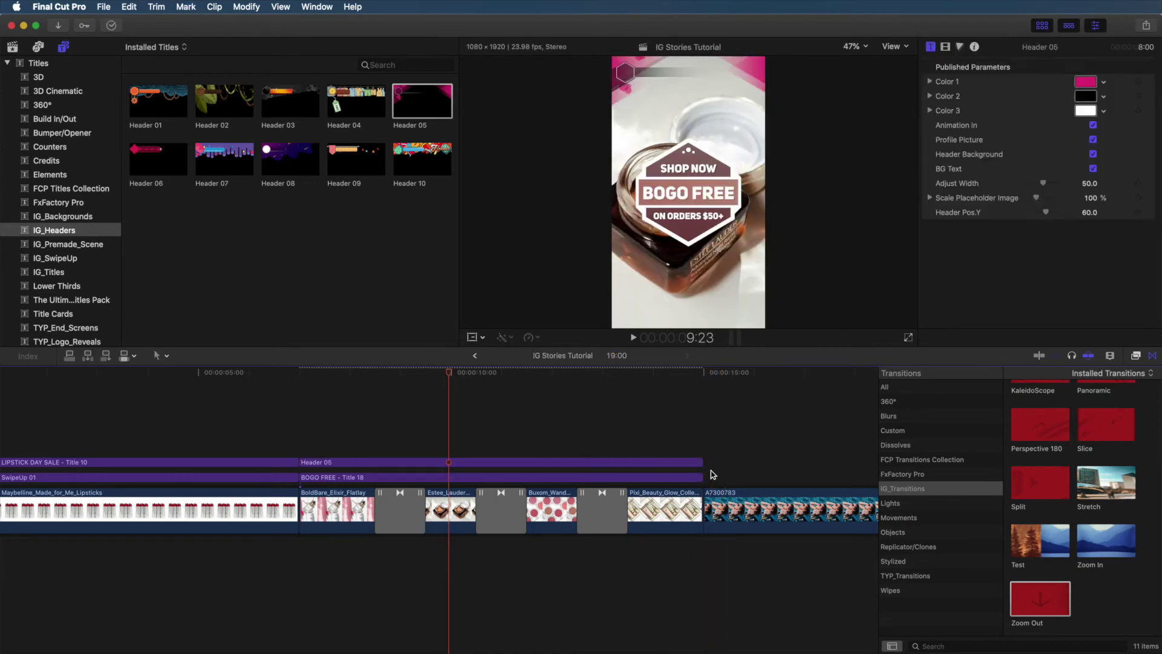
pyautogui.click(407, 378)
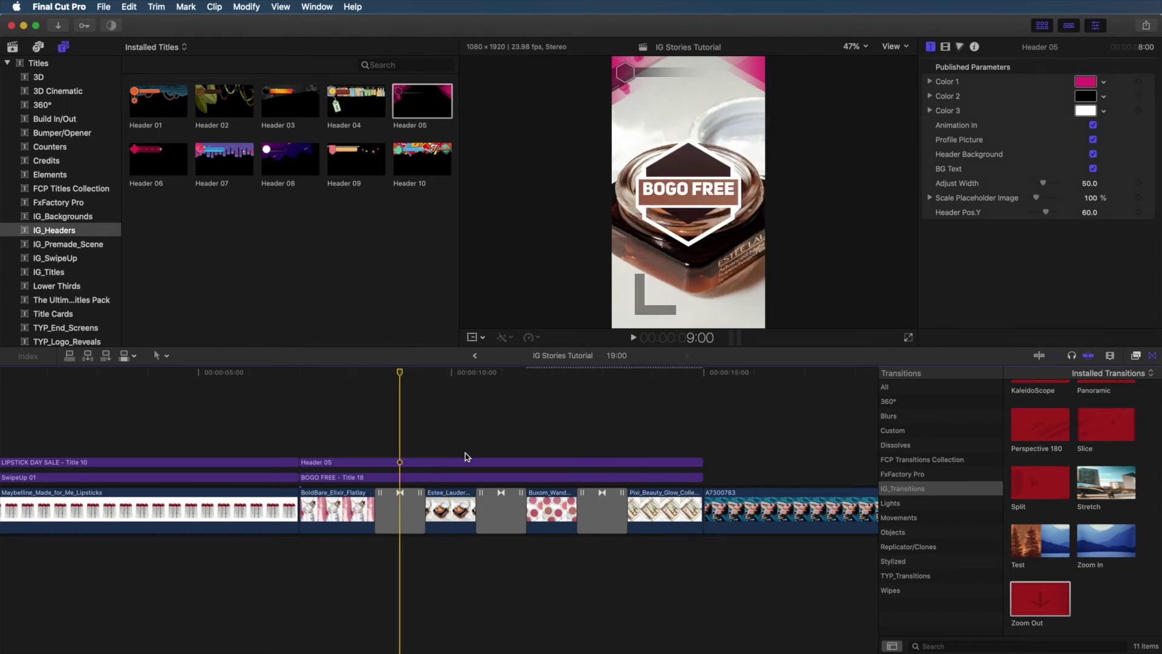
# Set Header 05's Color 1 to a dark reddish-brown and preview it from around 7:00.
pyautogui.click(463, 477)
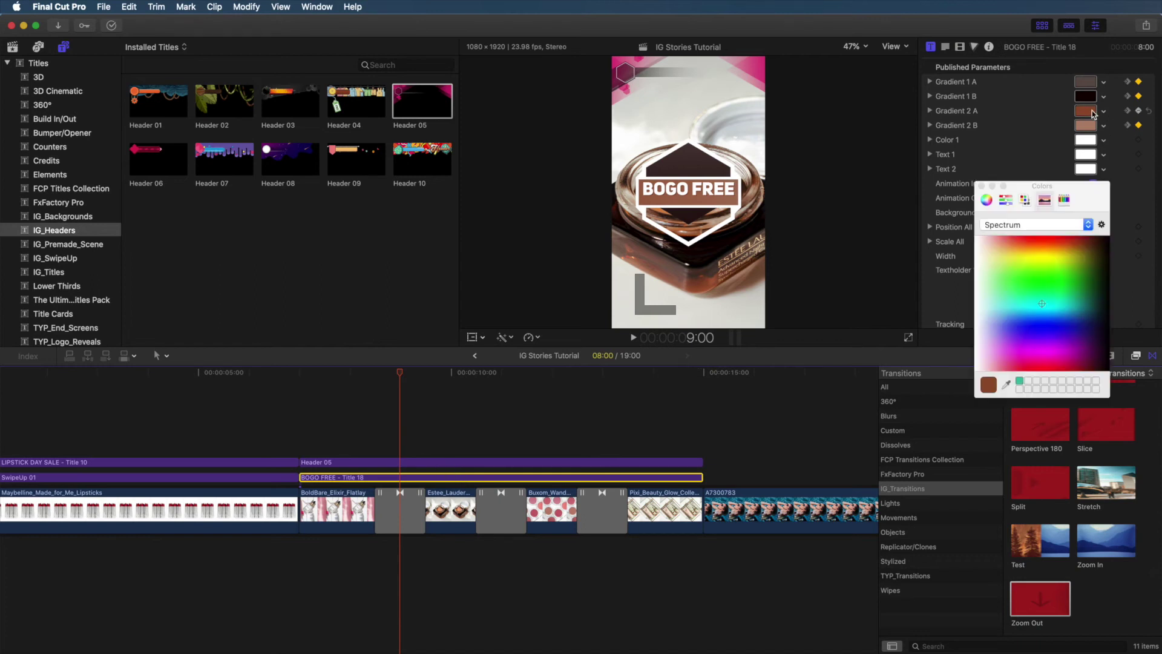
pyautogui.click(435, 462)
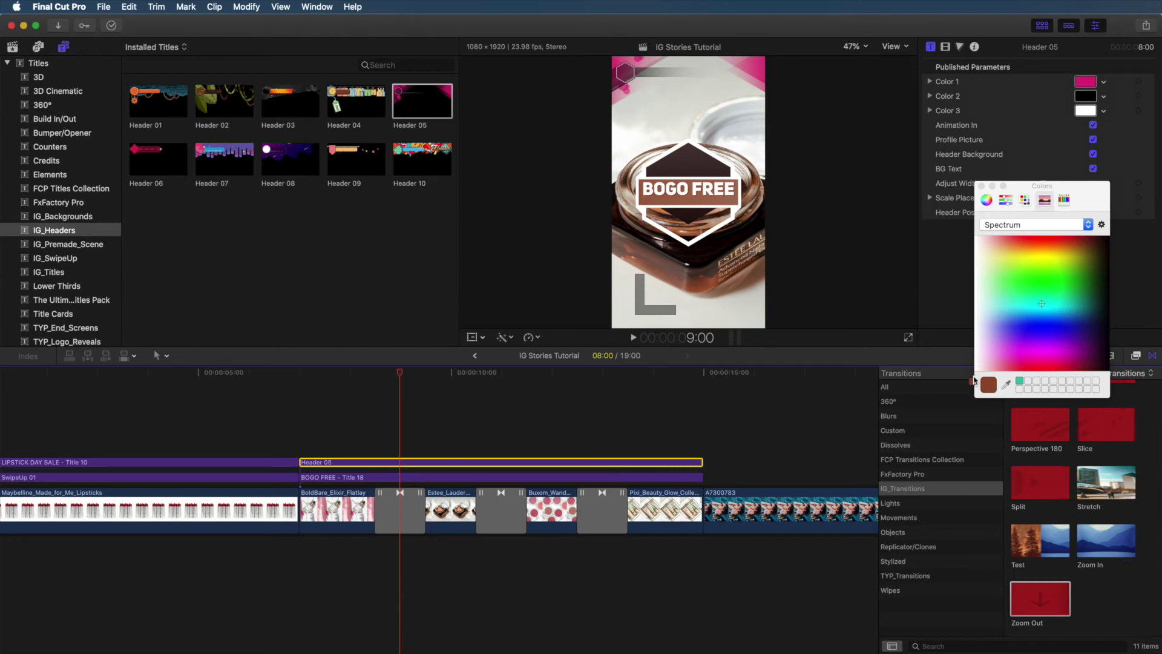
pyautogui.moveTo(973, 380); pyautogui.dragTo(1091, 83)
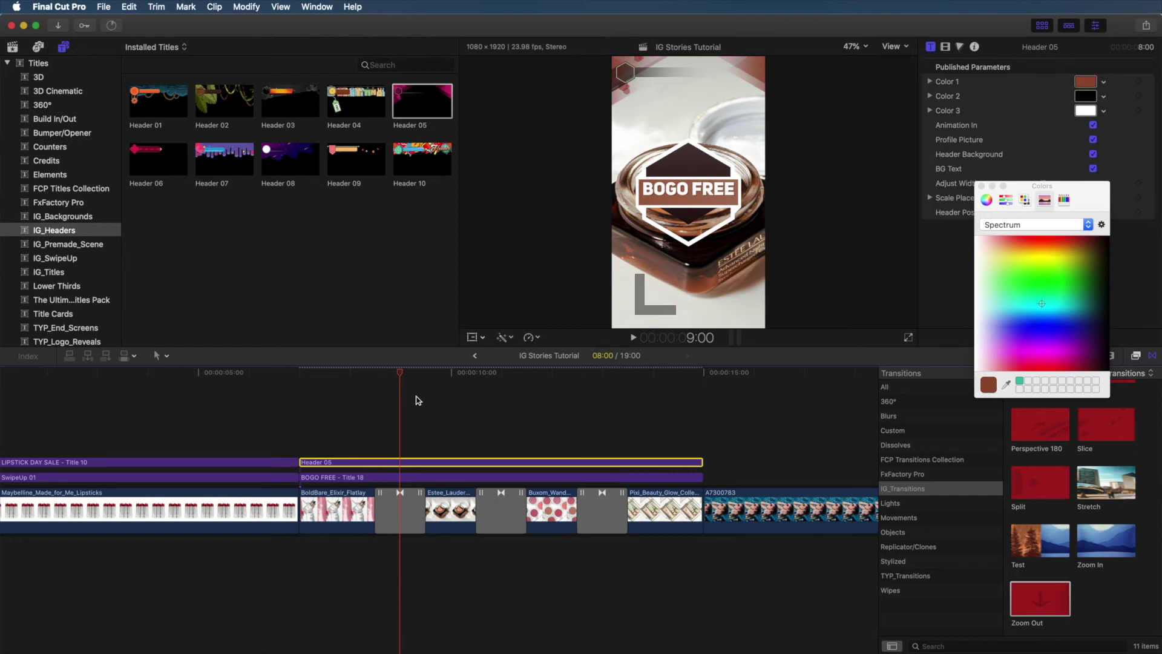
pyautogui.moveTo(399, 373); pyautogui.dragTo(304, 376)
pyautogui.press('space')
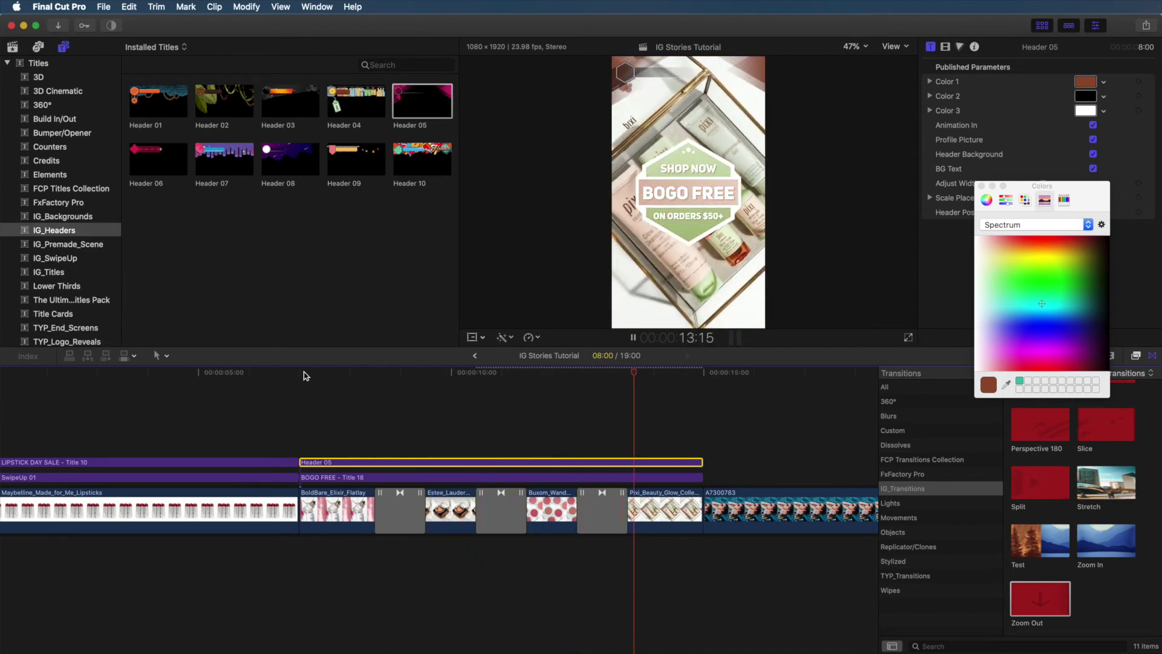
pyautogui.press('space')
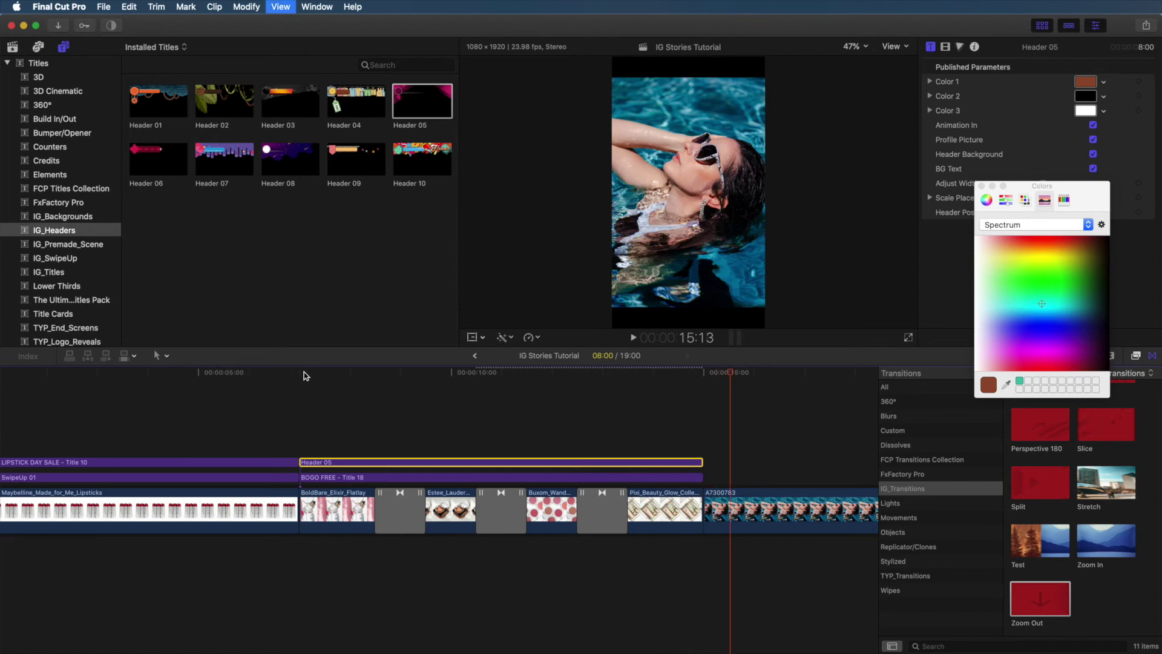
pyautogui.click(982, 187)
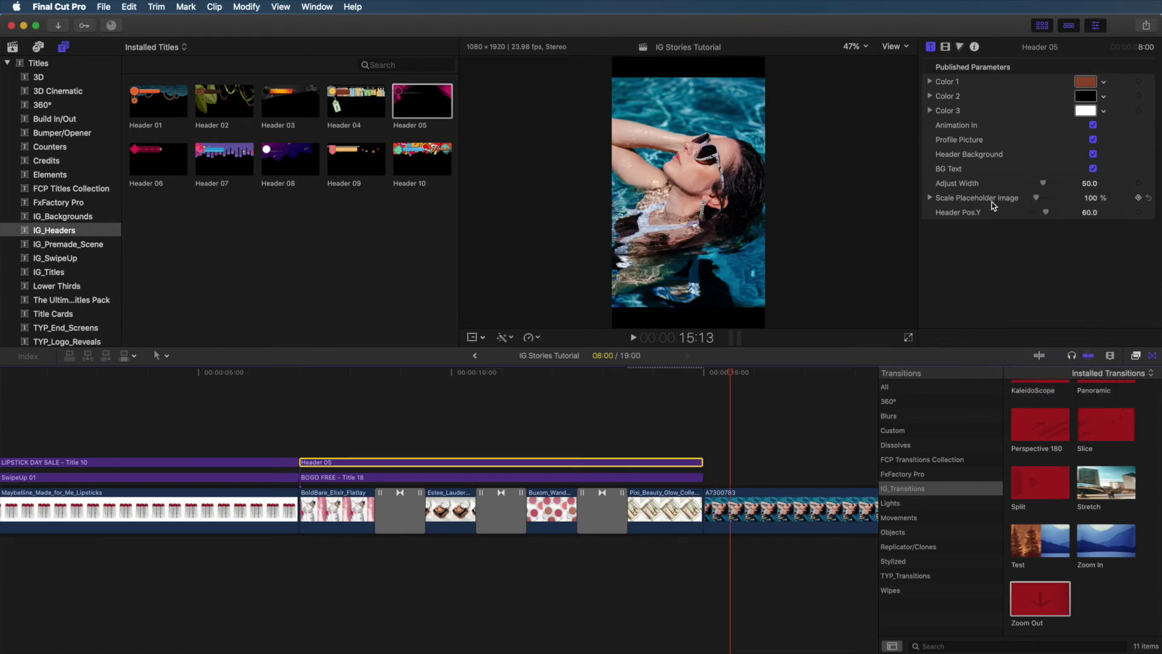
# Hide the Transitions browser, zoom the timeline out to the whole project, and show IG_Premade_Scene titles.
pyautogui.click(1153, 359)
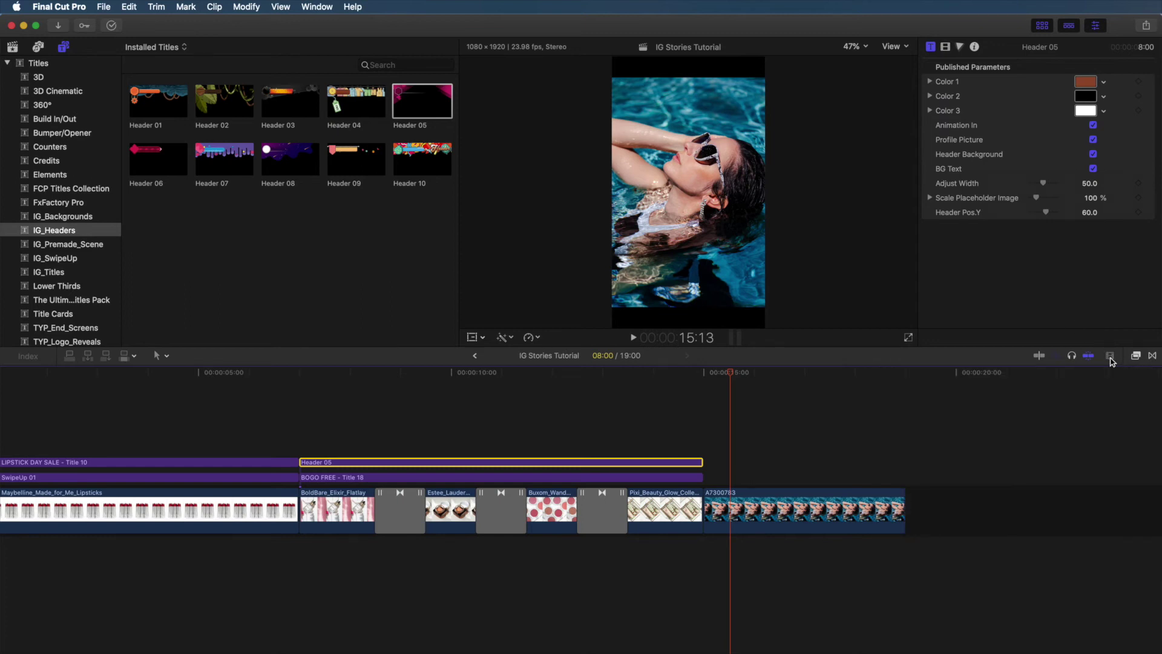
pyautogui.click(1111, 358)
pyautogui.moveTo(1112, 386); pyautogui.dragTo(1091, 384)
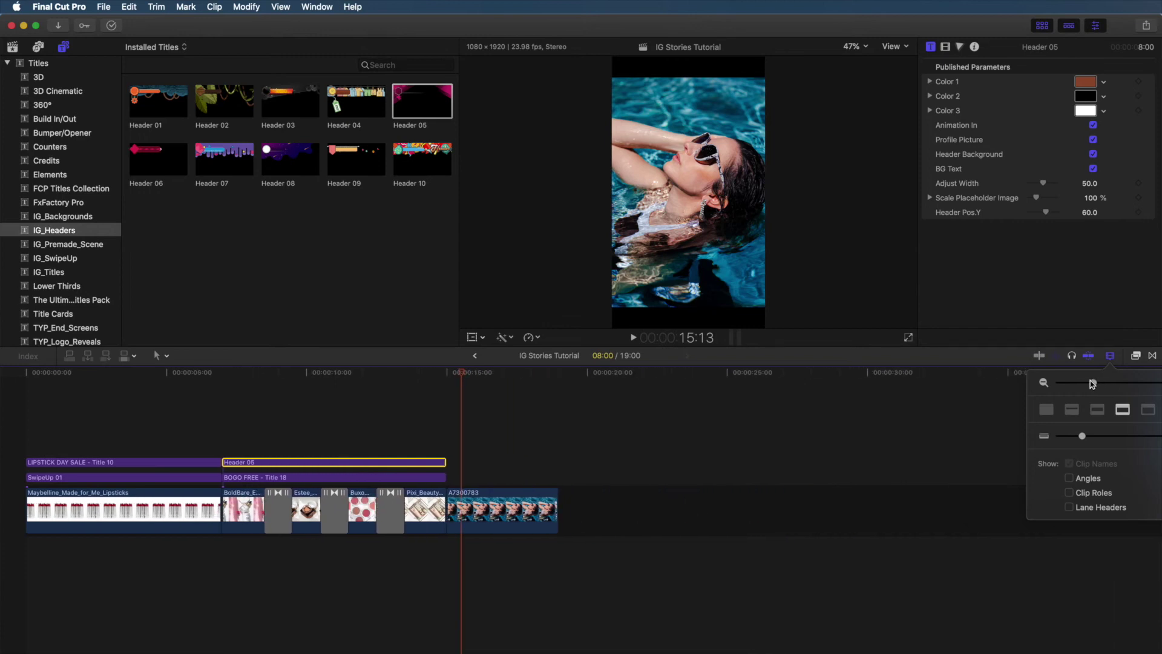
pyautogui.click(995, 362)
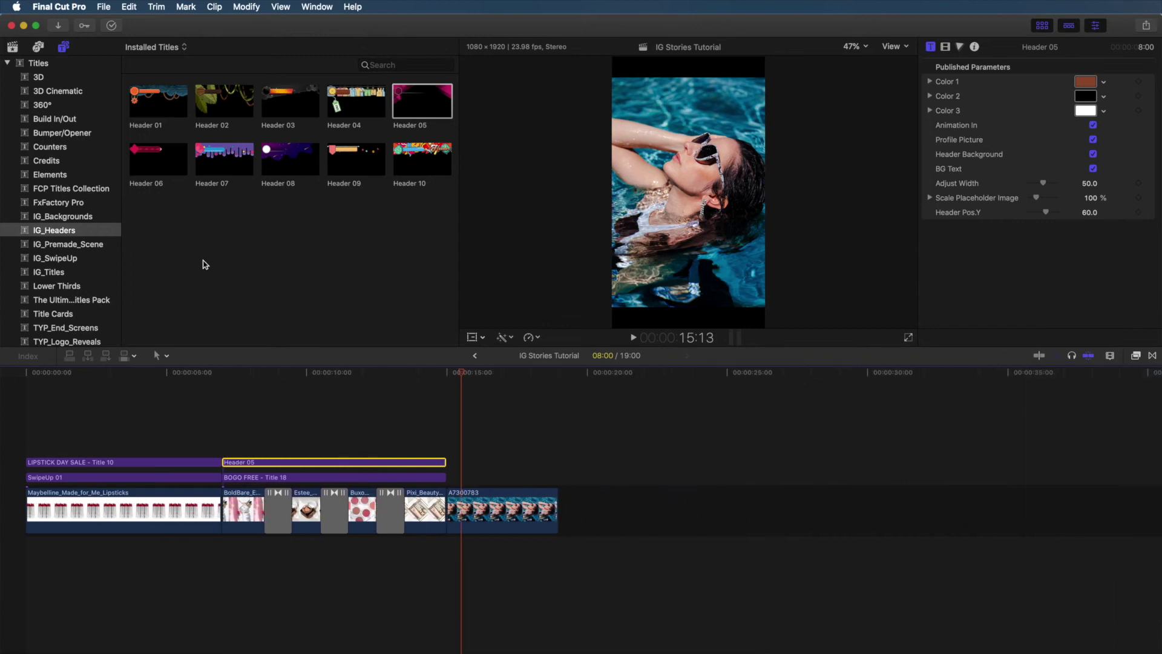
pyautogui.click(91, 246)
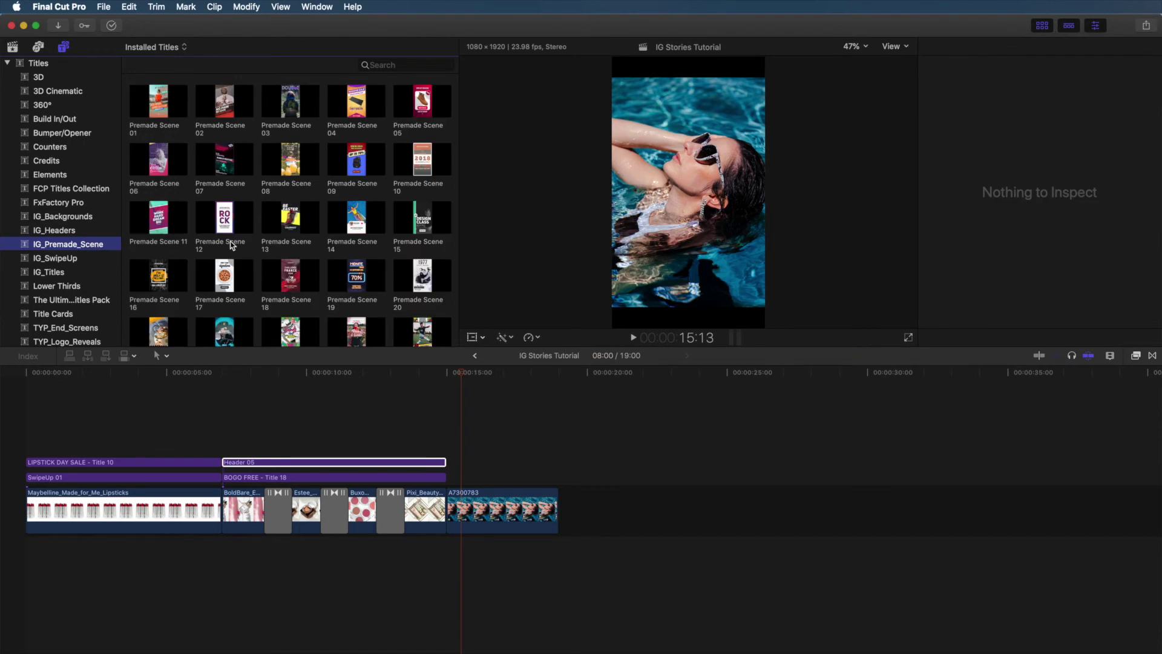
# Append Premade Scene 06 after clip A7300783 and scrub through it to preview.
pyautogui.scroll(-1, 231, 244)
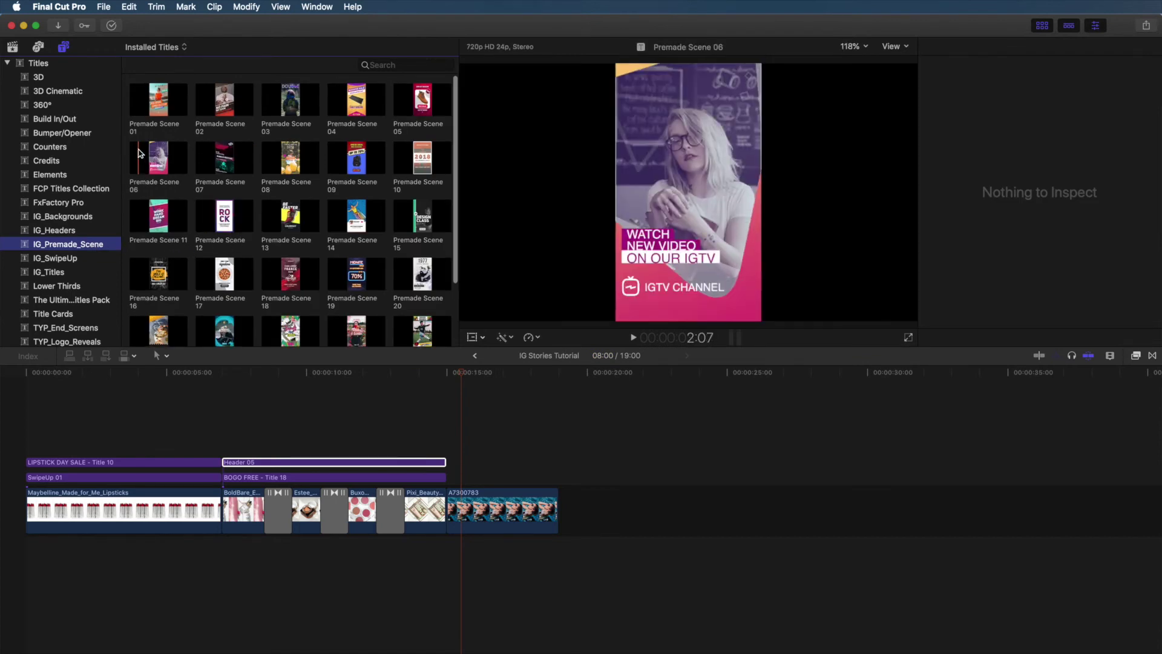
pyautogui.moveTo(159, 157); pyautogui.dragTo(572, 511)
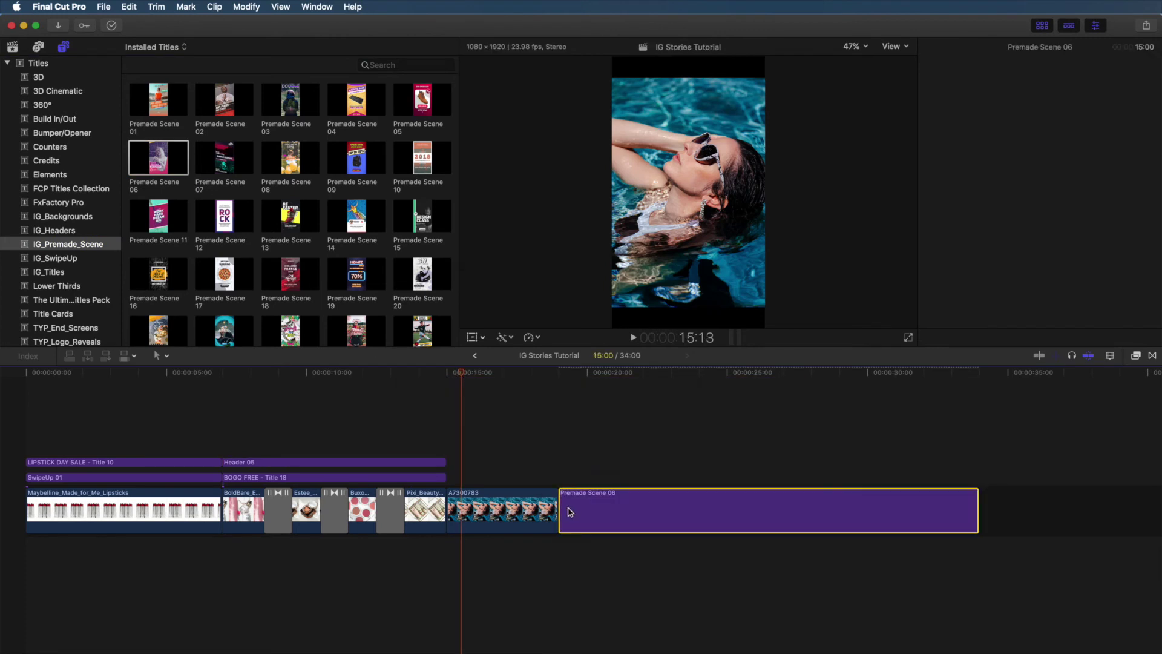
pyautogui.click(671, 374)
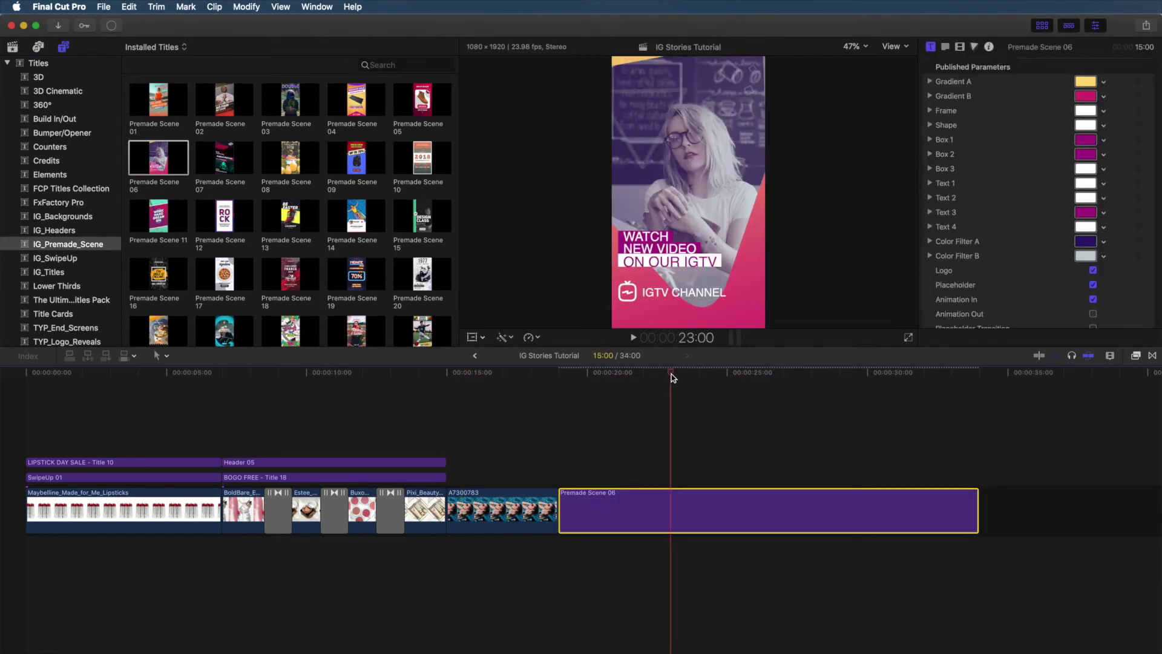
pyautogui.moveTo(673, 378); pyautogui.dragTo(805, 390)
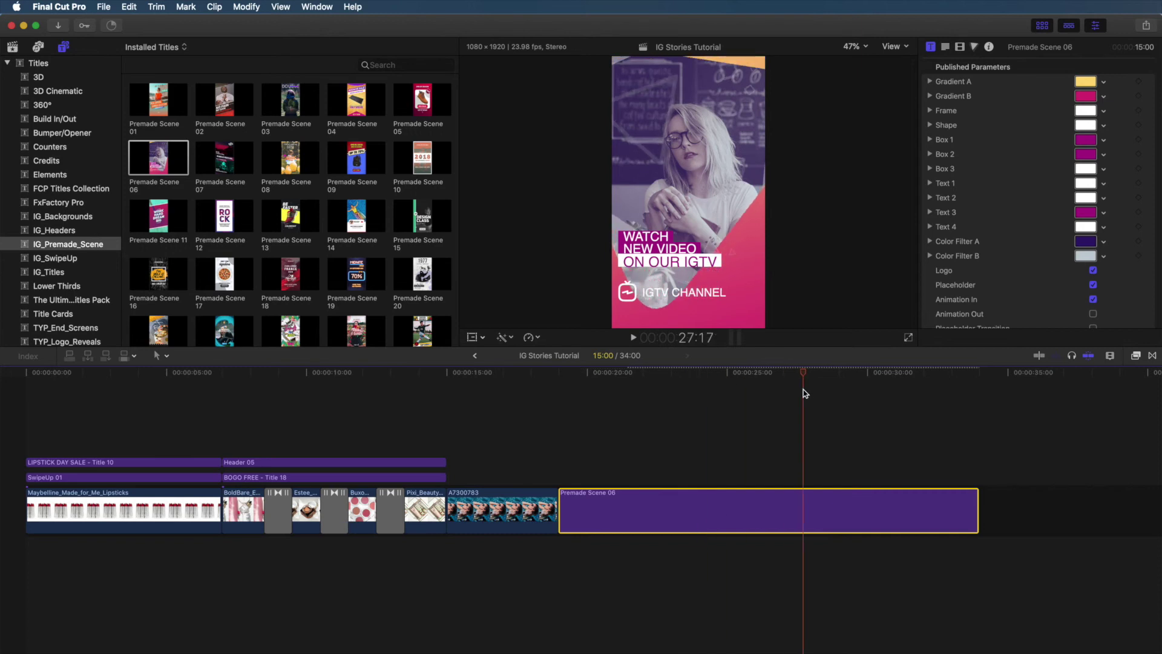
# Trim Premade Scene 06 to 7:00 and select it with the playhead at 21:11.
pyautogui.moveTo(981, 507); pyautogui.dragTo(751, 515)
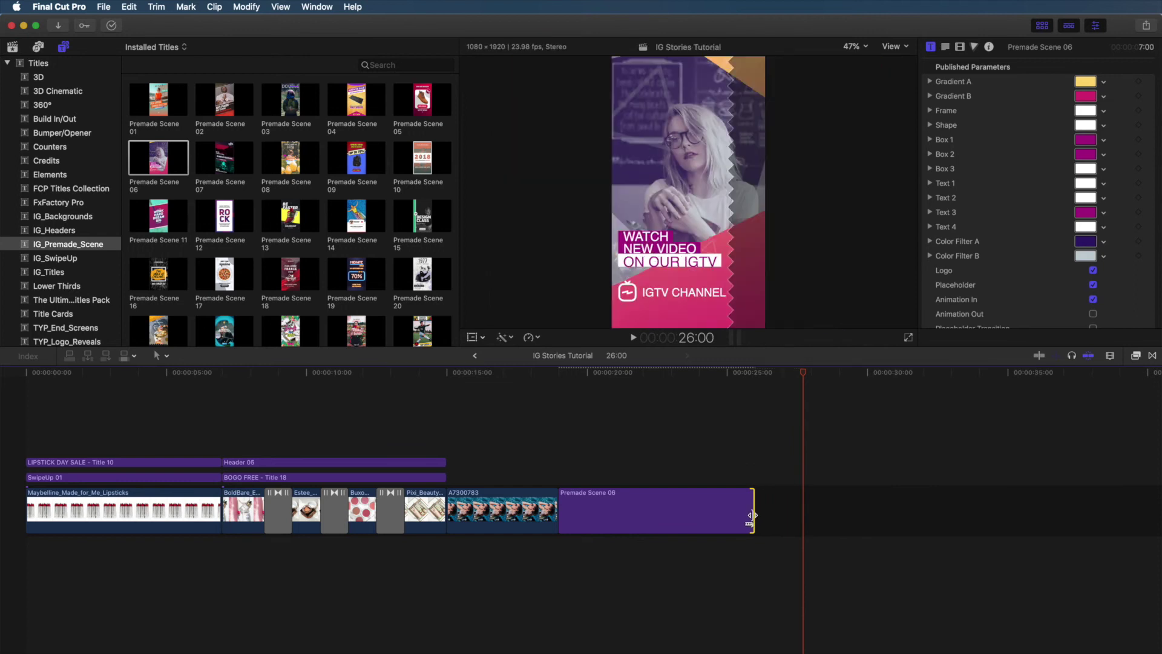
pyautogui.click(658, 374)
pyautogui.moveTo(654, 372); pyautogui.dragTo(629, 372)
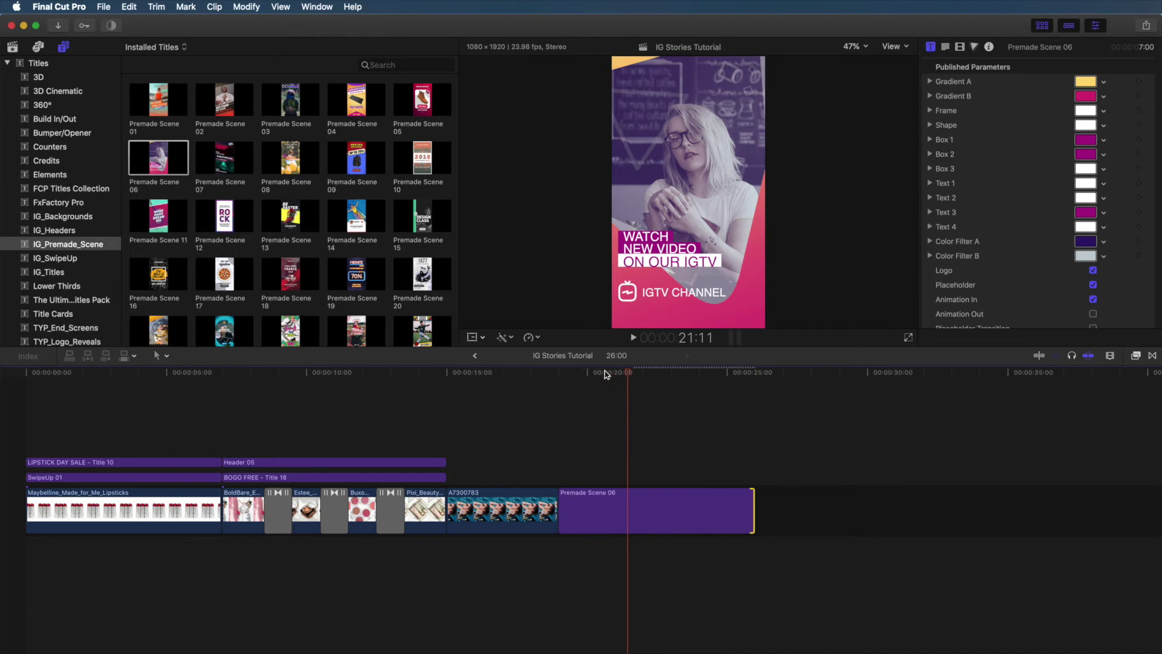
pyautogui.click(506, 373)
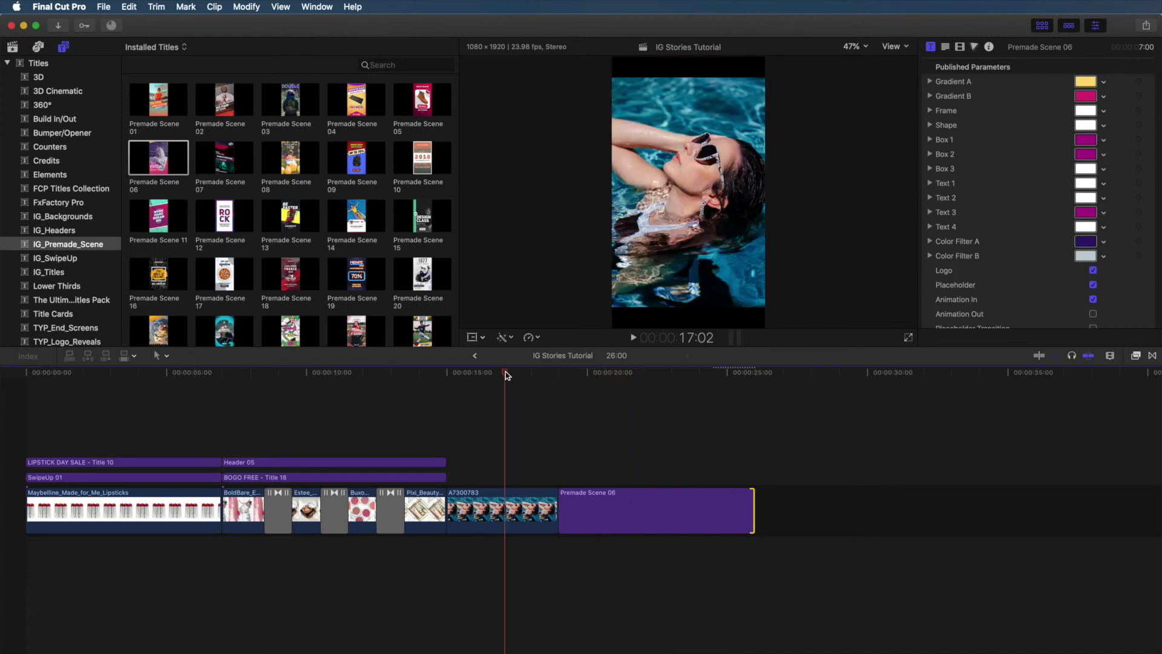
pyautogui.click(629, 373)
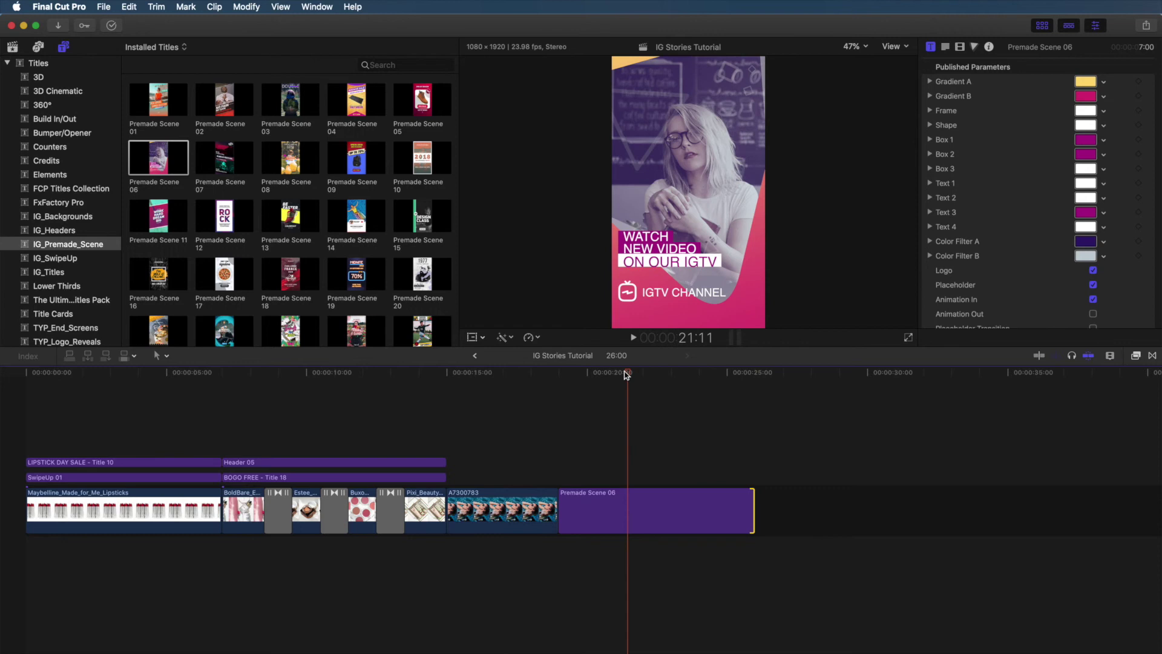
pyautogui.click(655, 523)
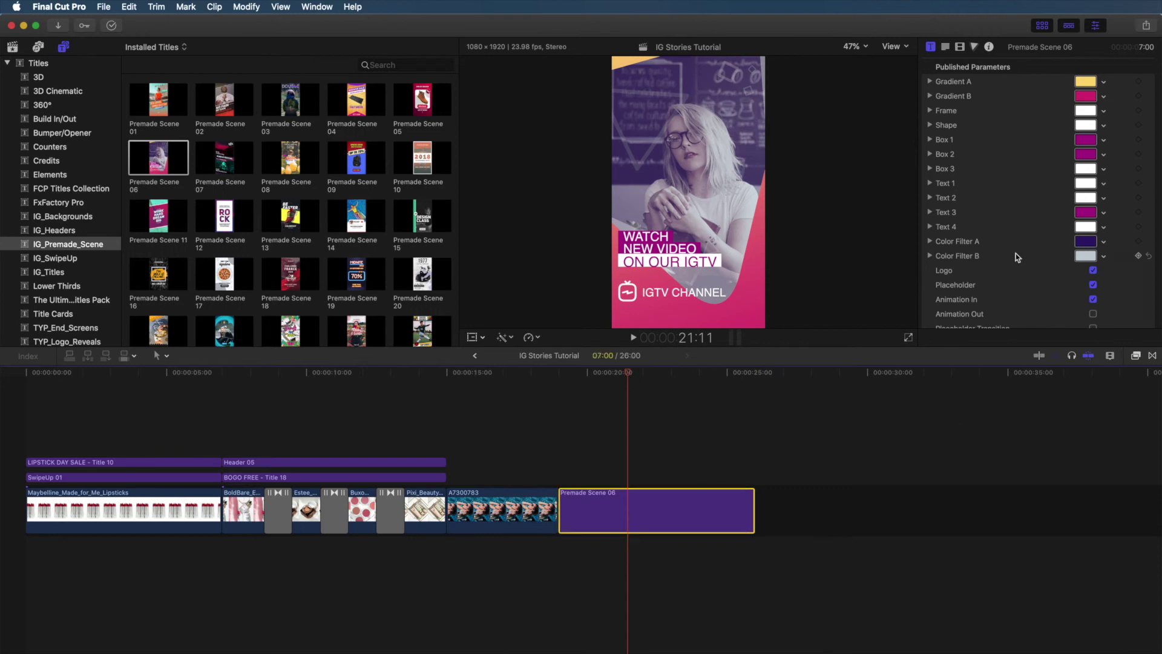
# Fill the Placeholder image well with clip A7300783 and apply it.
pyautogui.scroll(-15, 1017, 257)
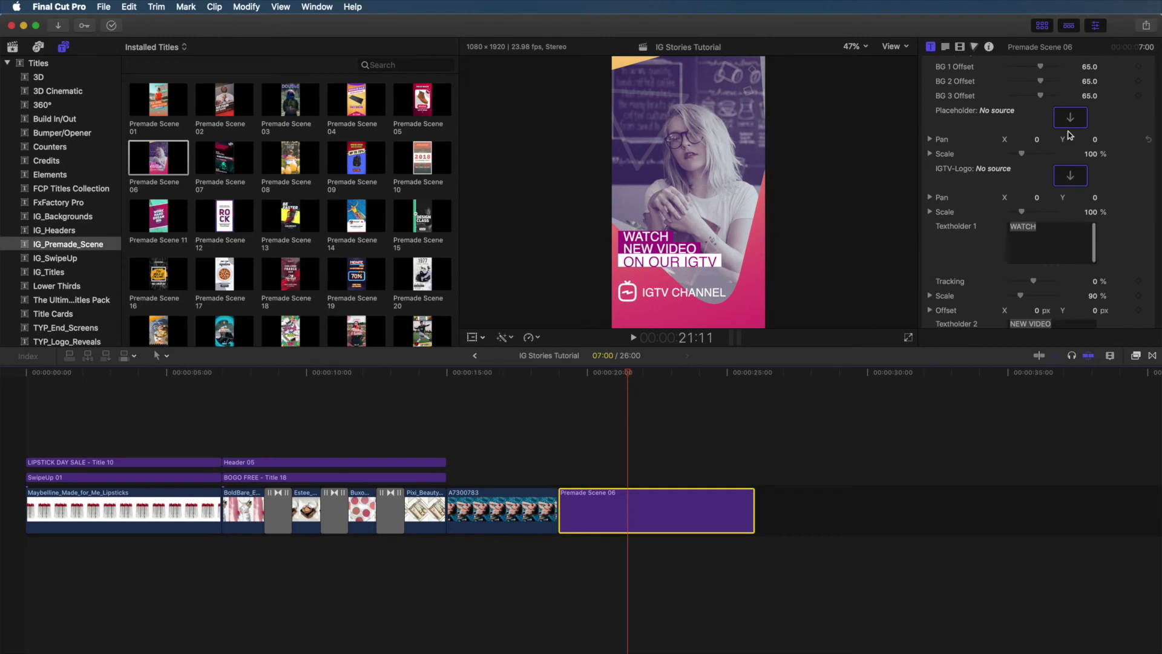
pyautogui.click(1070, 118)
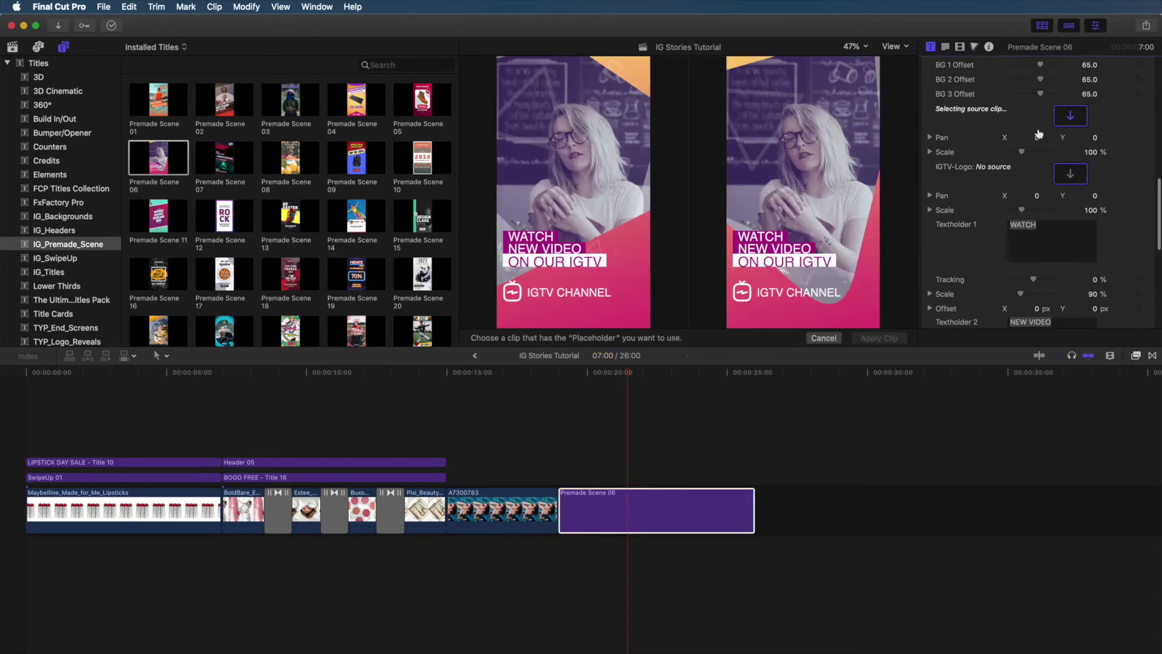
pyautogui.click(522, 507)
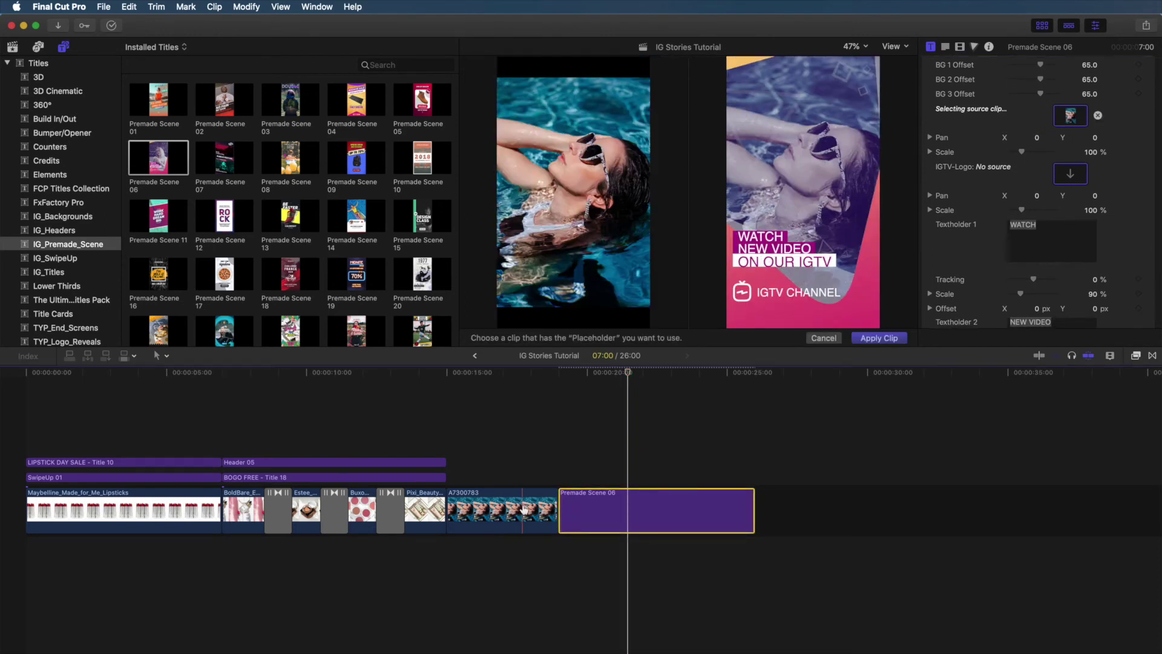
pyautogui.click(879, 338)
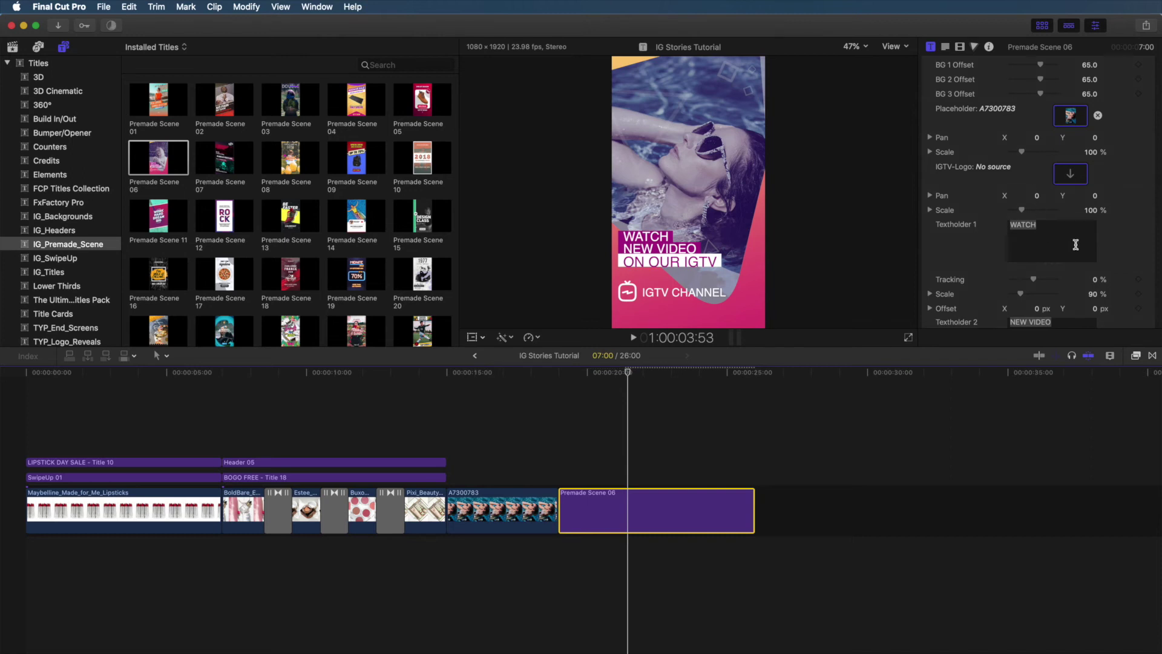
# Set the Premade Scene 06 font to Uni Sans Heavy Caps.
pyautogui.click(946, 46)
pyautogui.click(1046, 111)
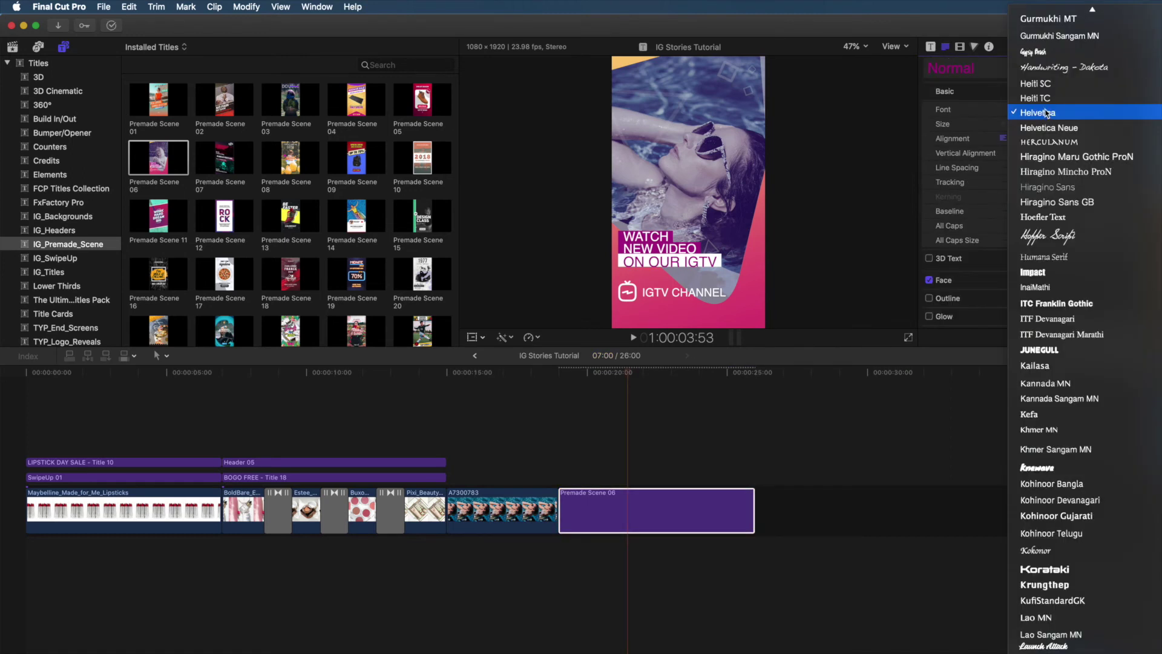
pyautogui.scroll(-15, 1046, 113)
pyautogui.click(1083, 627)
pyautogui.click(1076, 112)
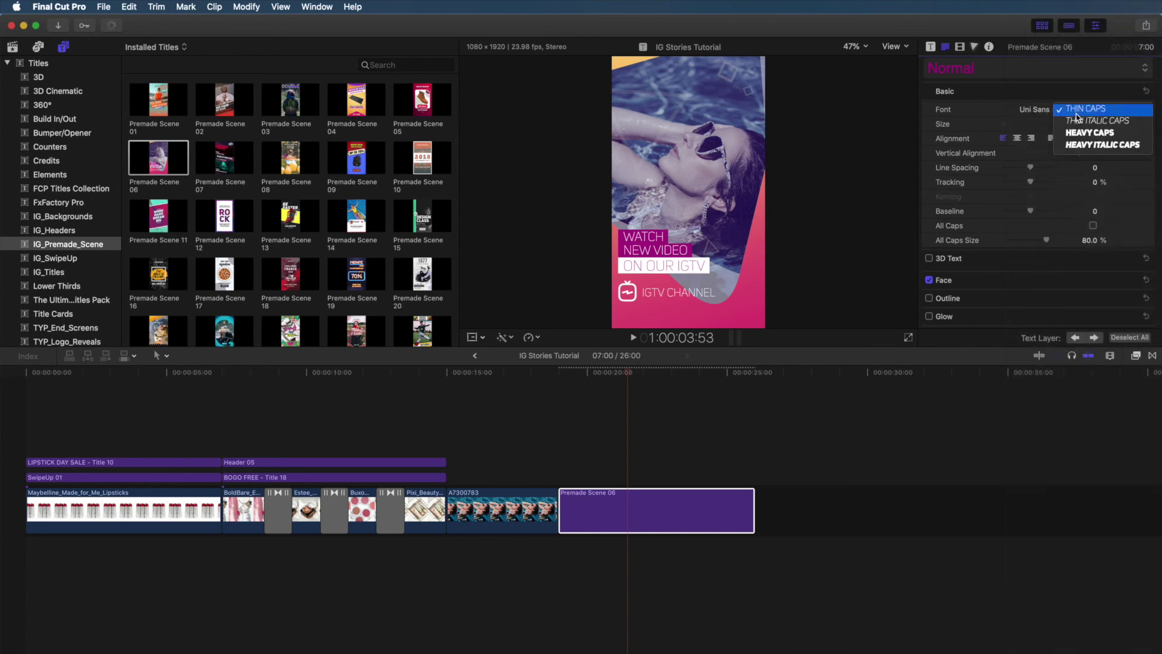
pyautogui.click(1076, 111)
pyautogui.click(930, 48)
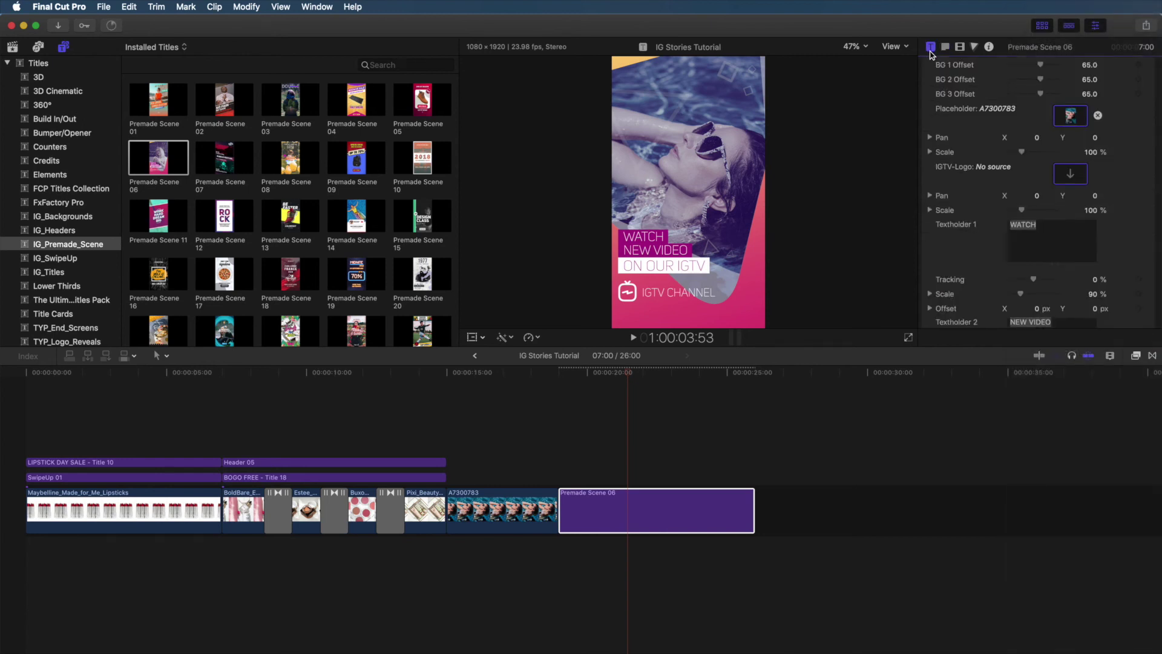
pyautogui.moveTo(537, 372); pyautogui.dragTo(667, 375)
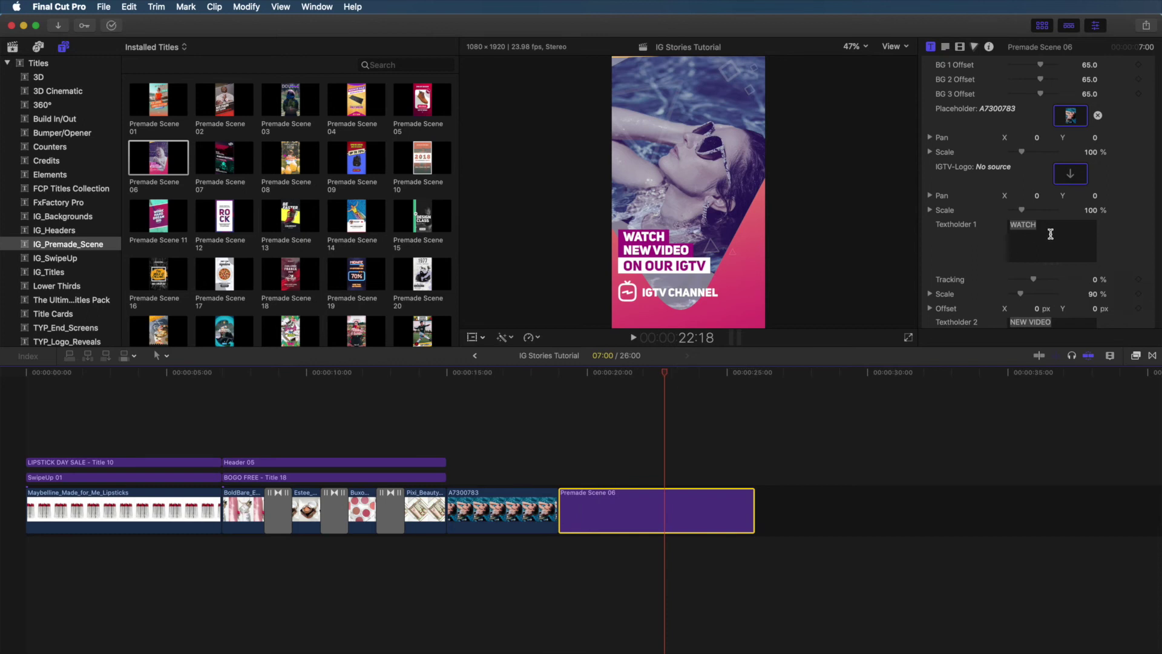
# Replace the text lines with OUR INTERVIEW, WITH plus the guest's handle, and MAKEUP MONDAY.
pyautogui.scroll(-5, 1053, 230)
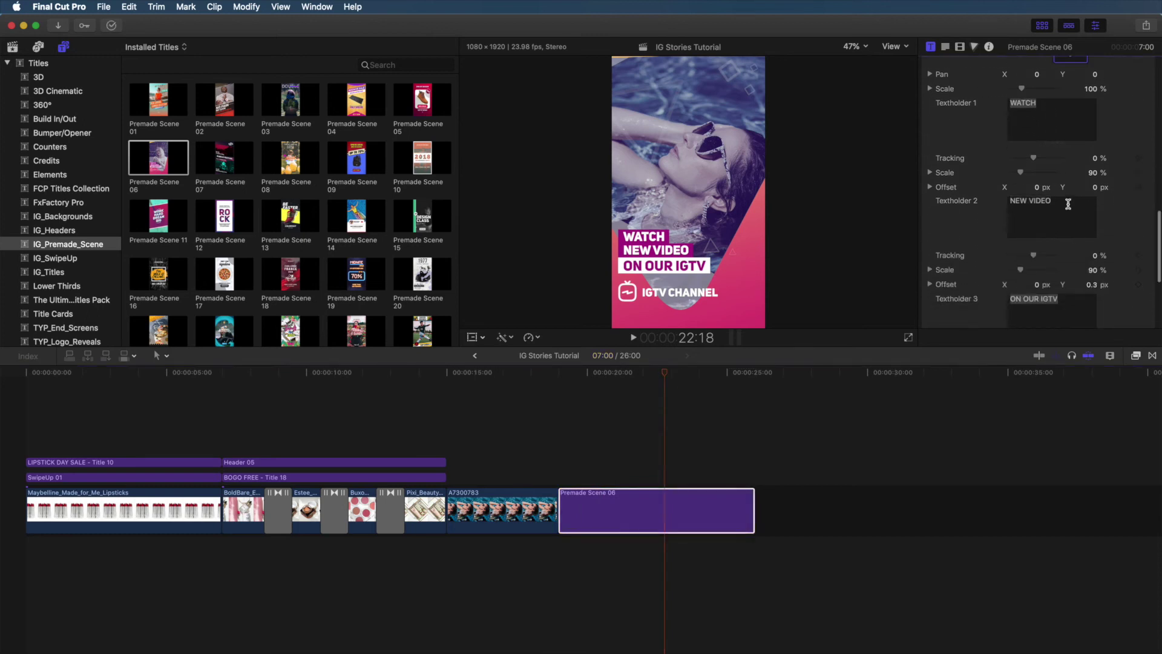
pyautogui.moveTo(1068, 205); pyautogui.dragTo(1005, 208)
pyautogui.write('OUR INTERVIEW')
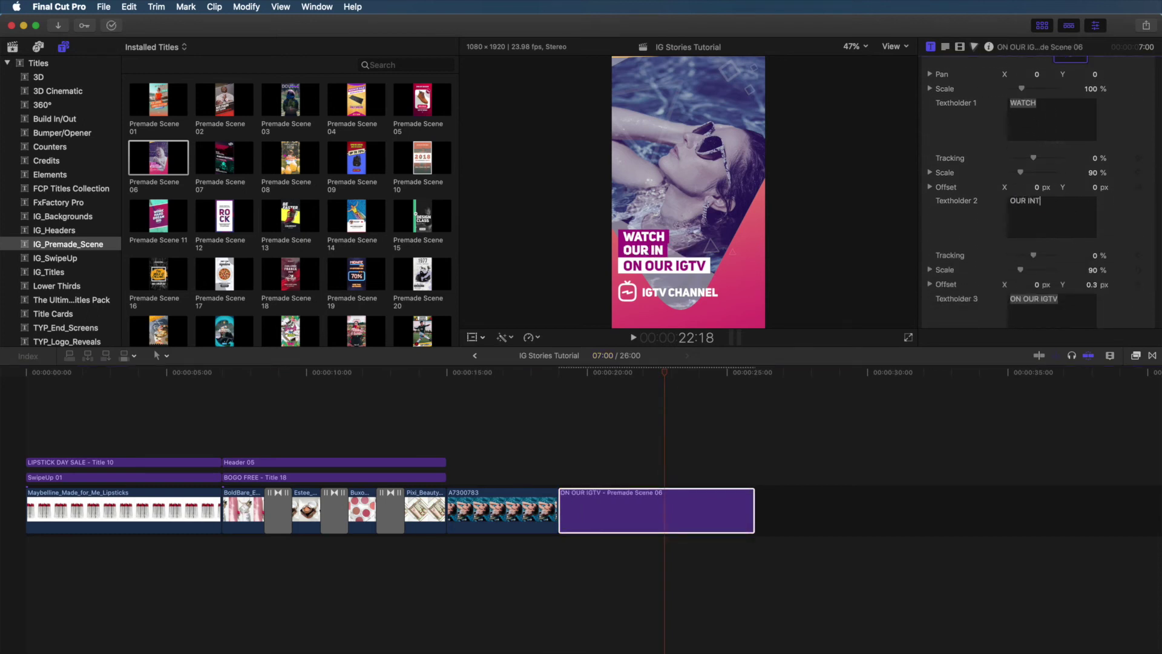
pyautogui.tripleClick(1077, 299)
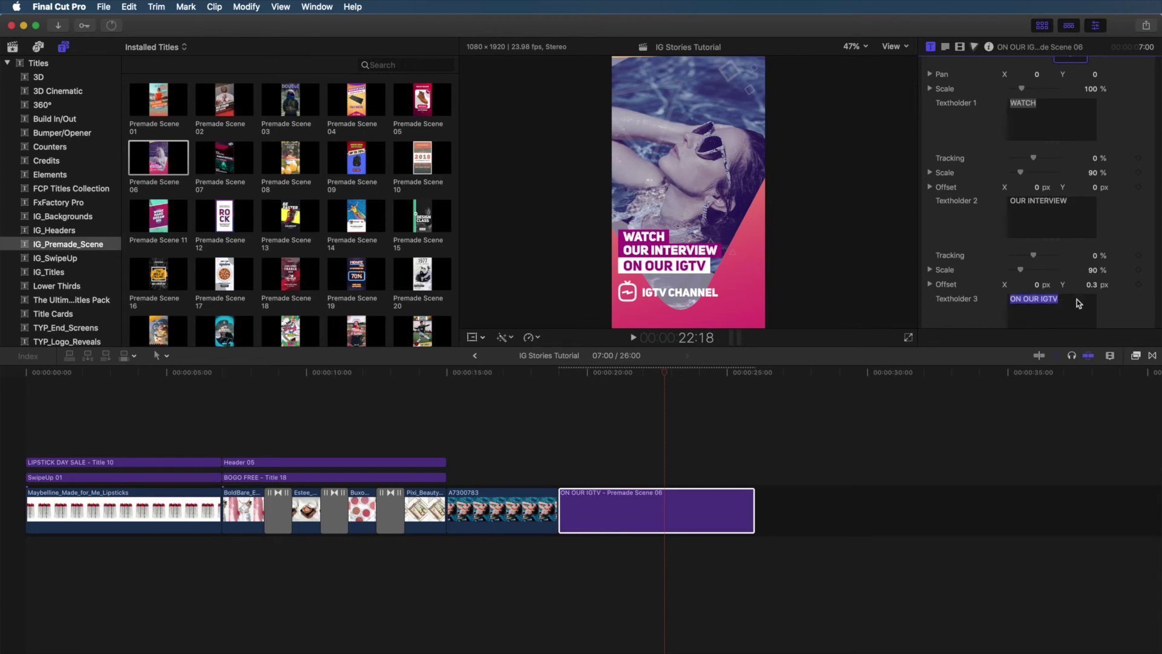
pyautogui.write('WITH QUEENSHIRIN')
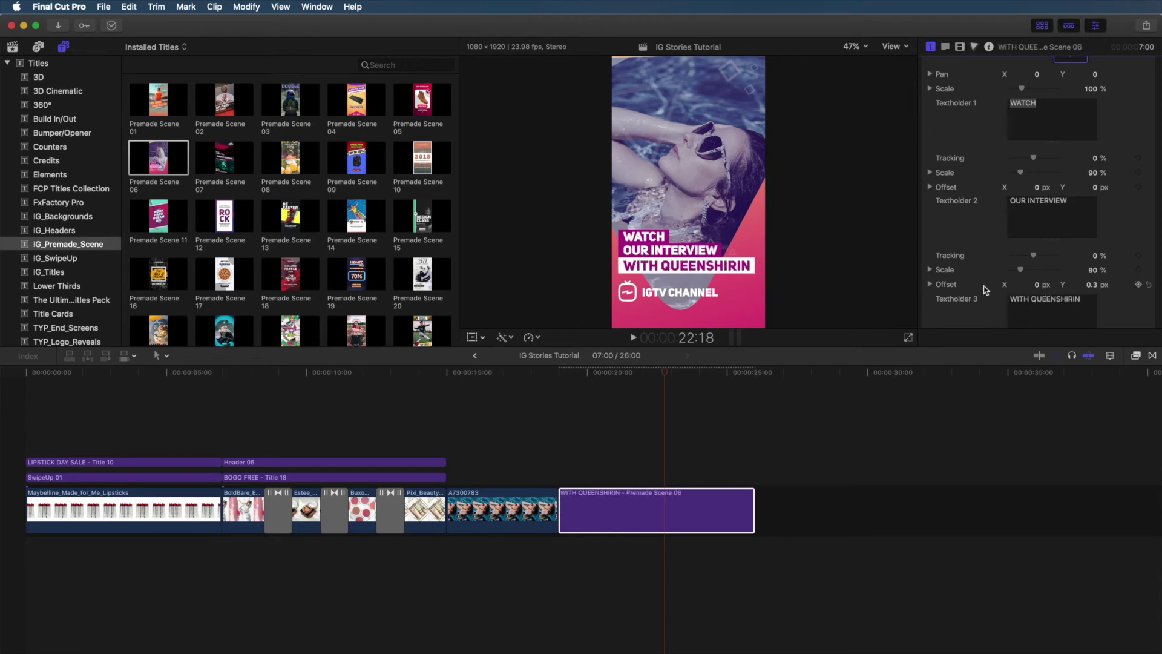
pyautogui.scroll(-5, 985, 291)
pyautogui.tripleClick(1047, 230)
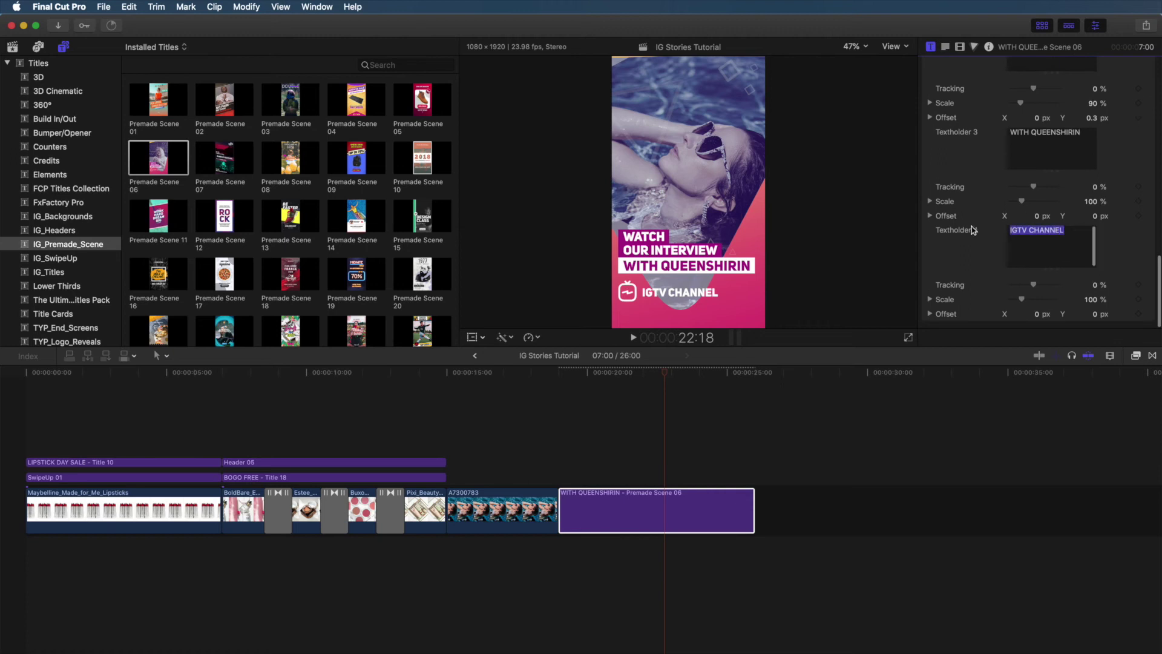
pyautogui.write('MAKEUP MONDAY')
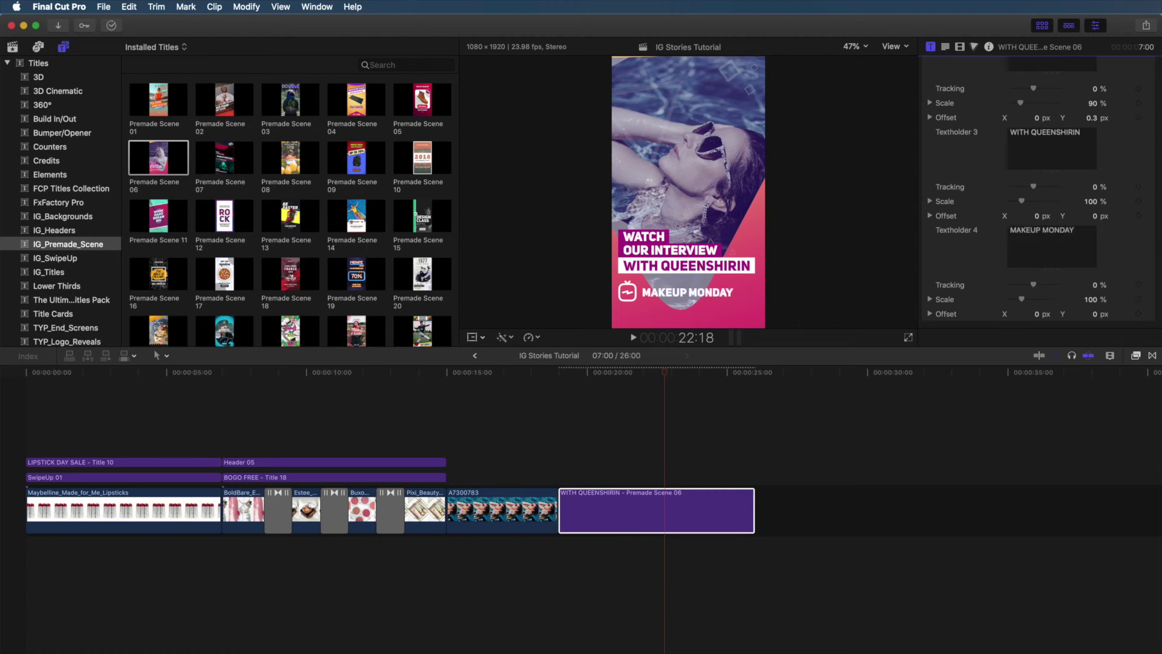
pyautogui.scroll(10, 985, 257)
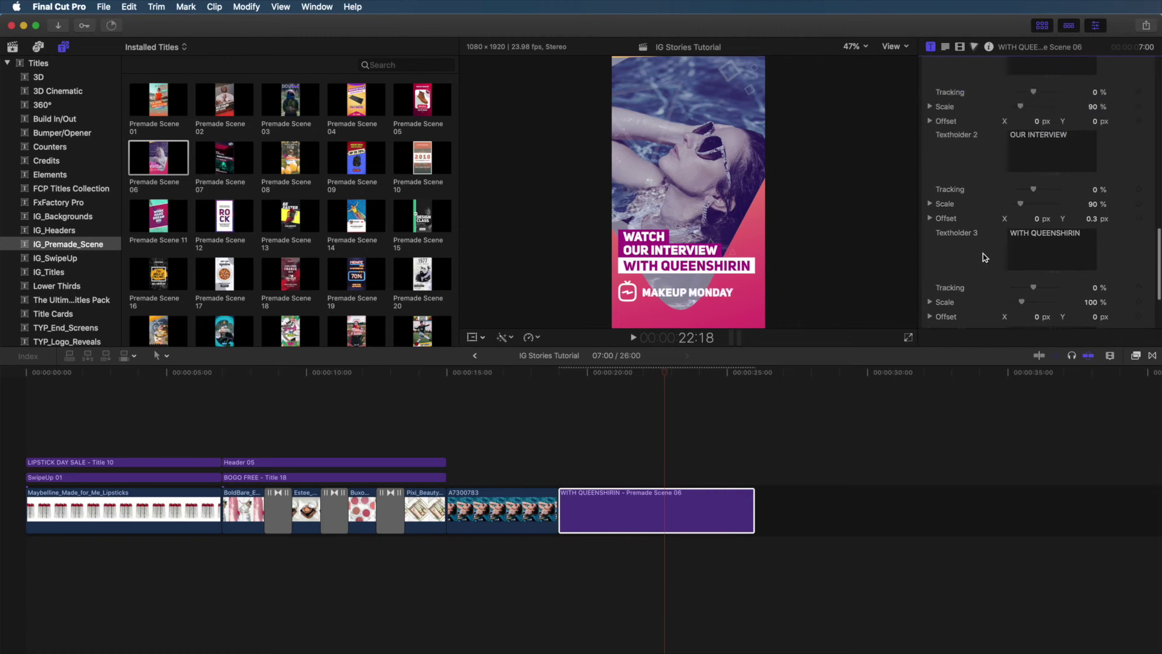
# Play Premade Scene 06 from its start to preview the animation.
pyautogui.scroll(5, 984, 257)
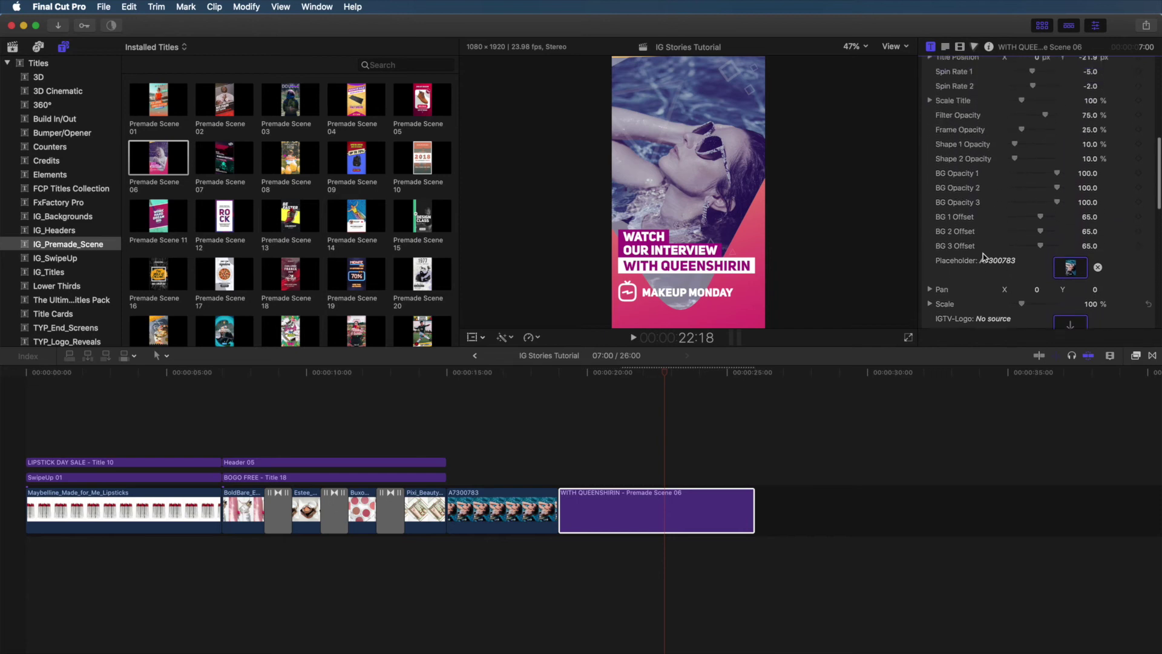
pyautogui.scroll(1, 984, 256)
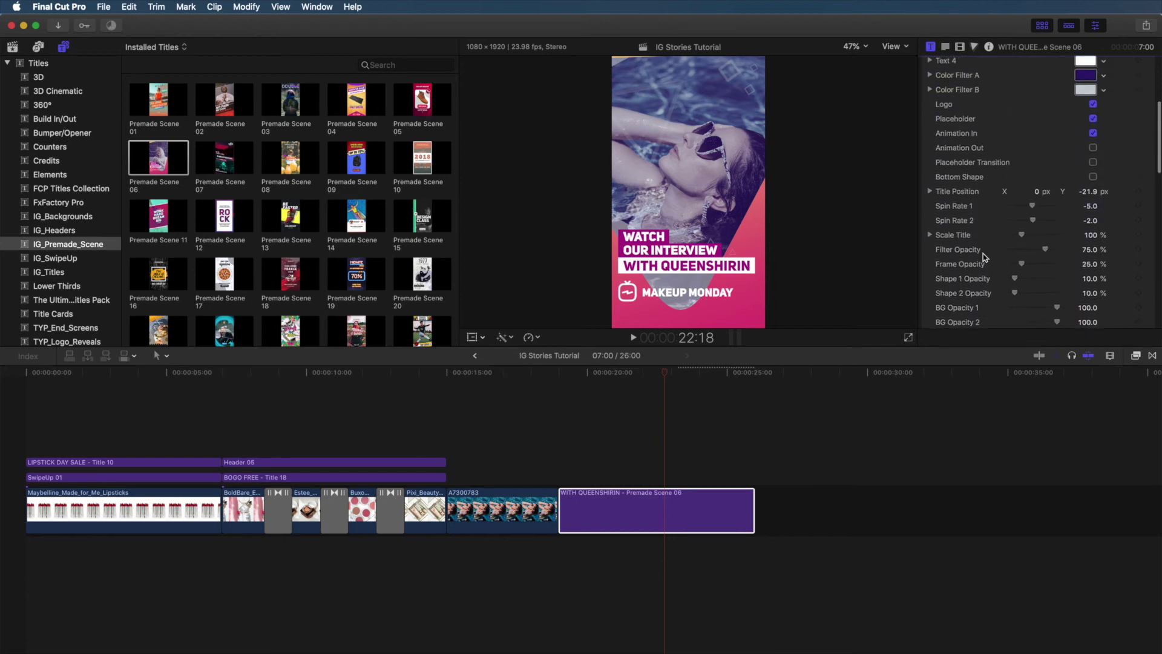
pyautogui.scroll(6, 984, 256)
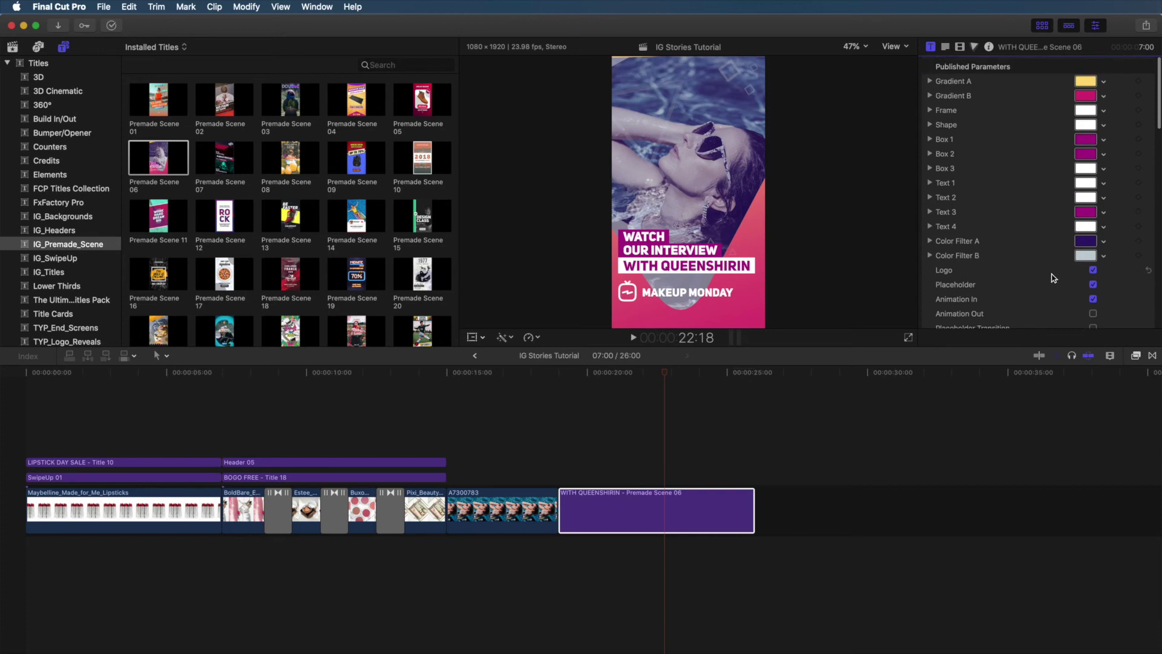
pyautogui.scroll(-5, 1051, 271)
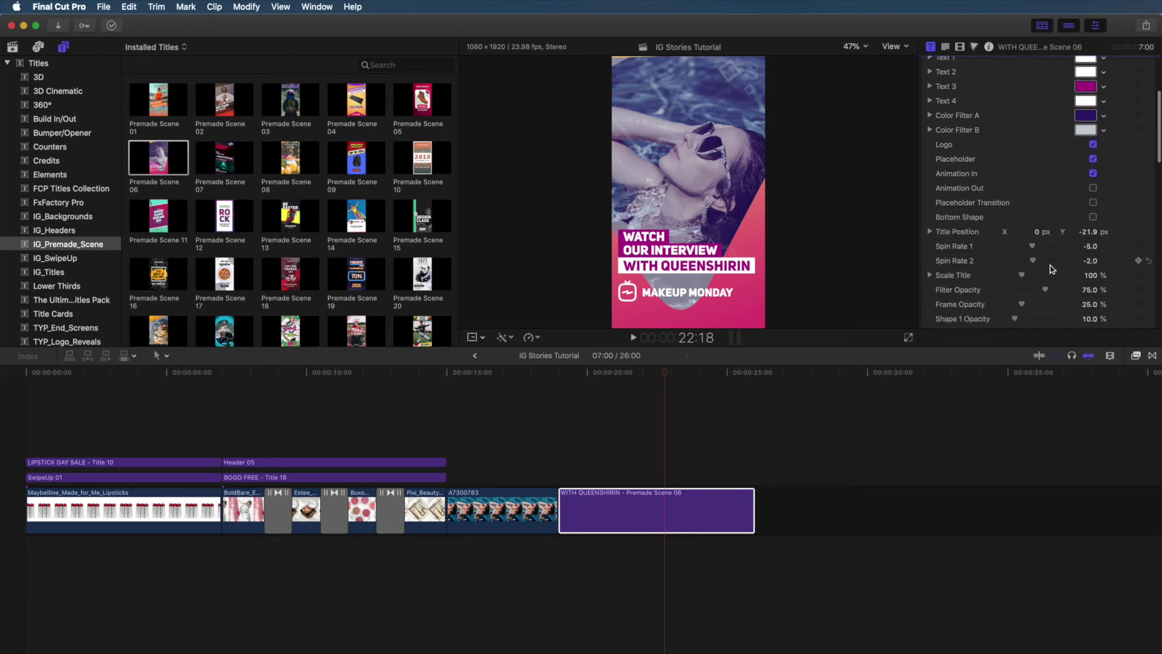
pyautogui.scroll(-2, 1051, 265)
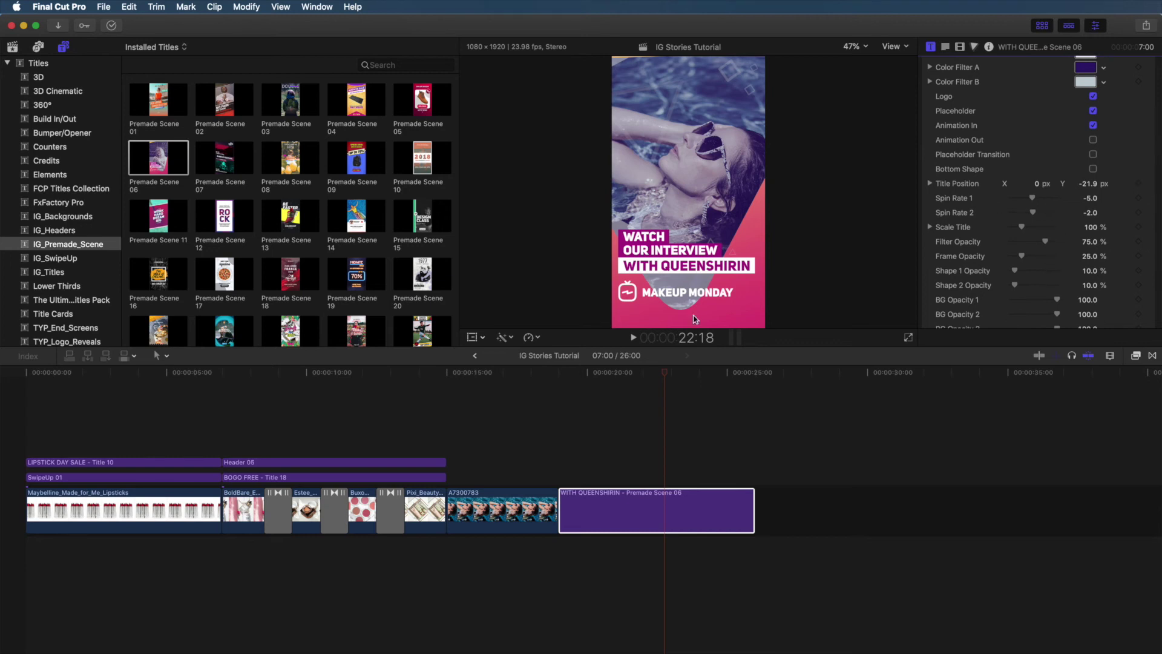
pyautogui.moveTo(655, 376); pyautogui.dragTo(558, 375)
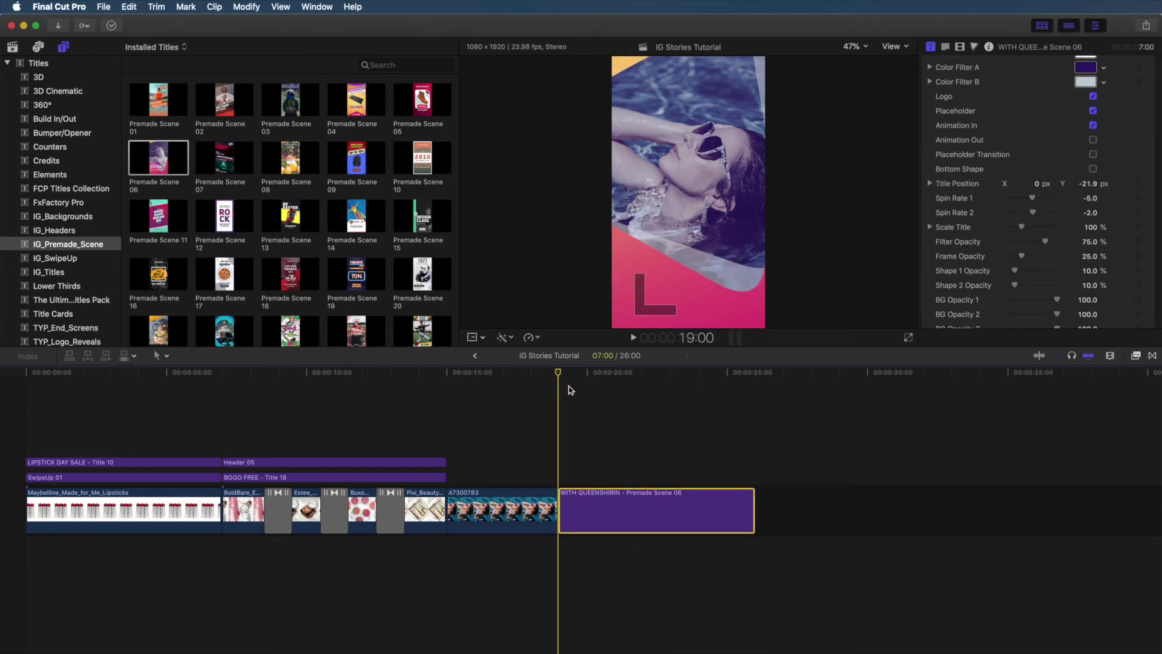
pyautogui.press('space')
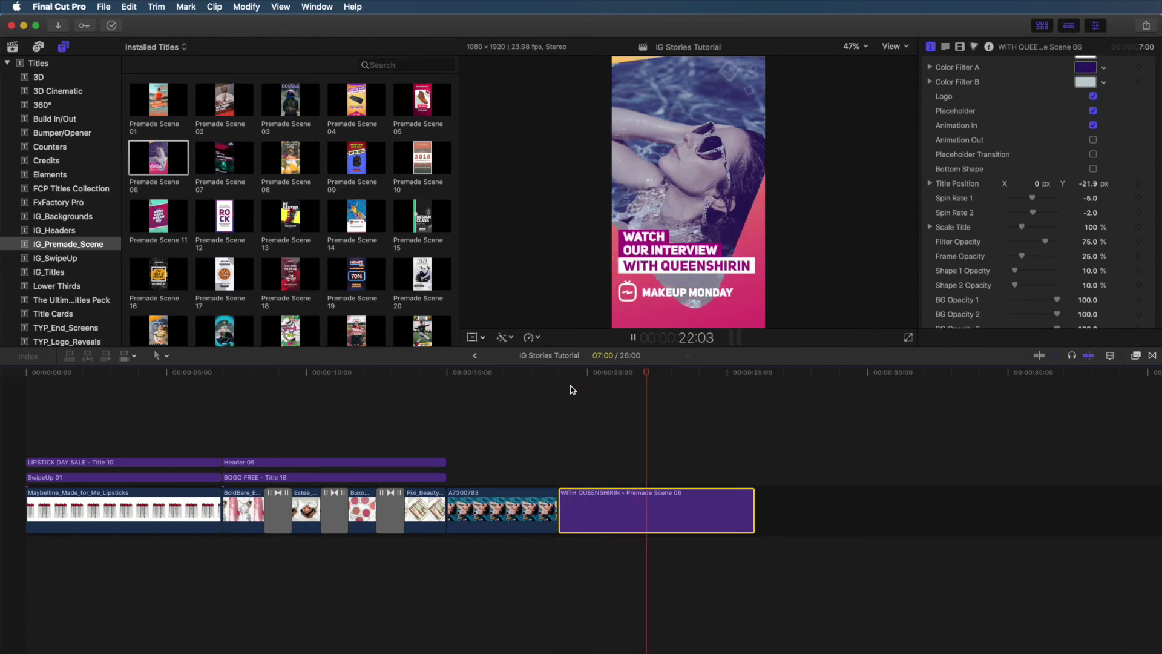
pyautogui.press('space')
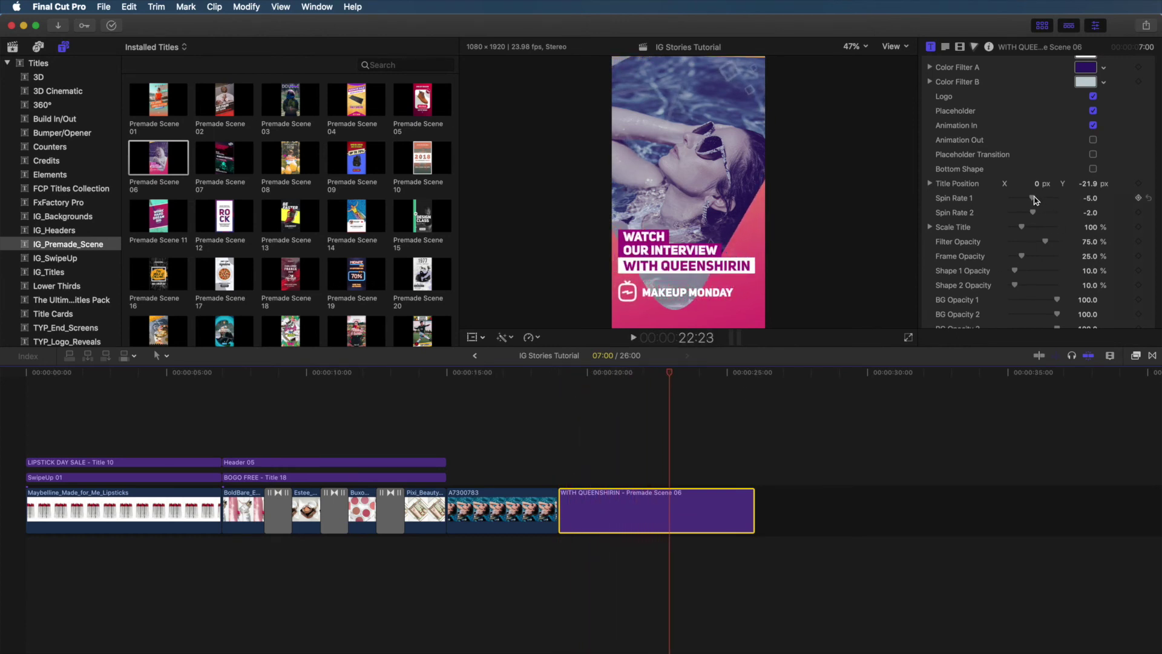
# Set Spin Rate 1 to 44.9 and Spin Rate 2 to -34.01, replaying the scene.
pyautogui.moveTo(1035, 199); pyautogui.dragTo(1046, 200)
pyautogui.press('space')
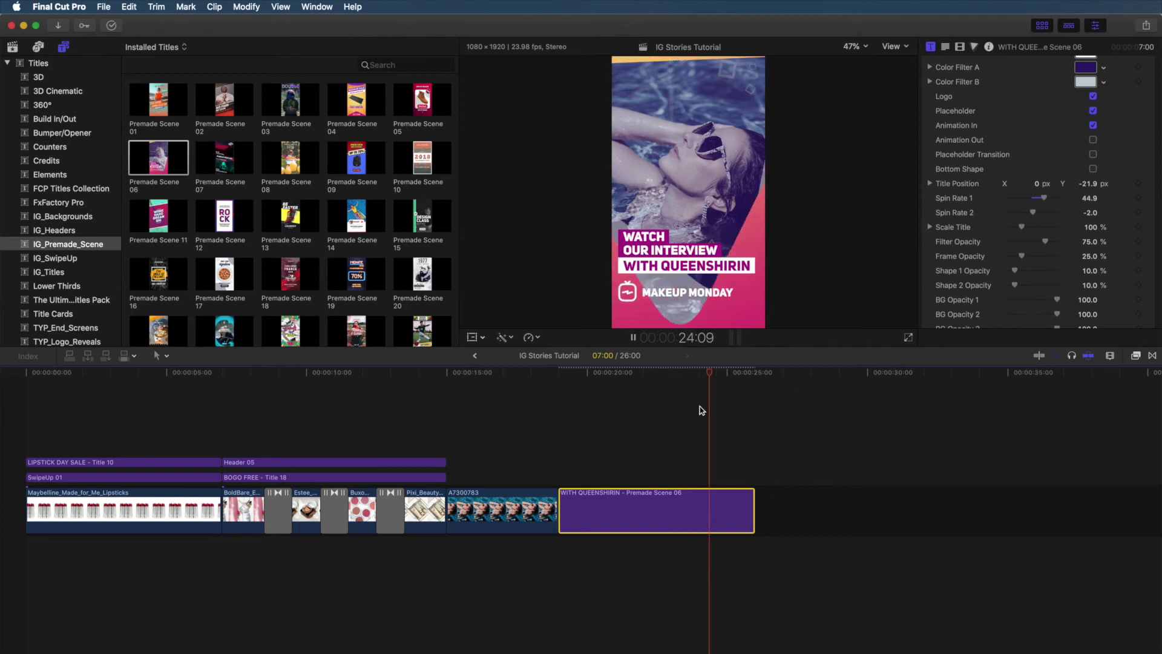
pyautogui.press('space')
pyautogui.moveTo(1034, 213); pyautogui.dragTo(1025, 212)
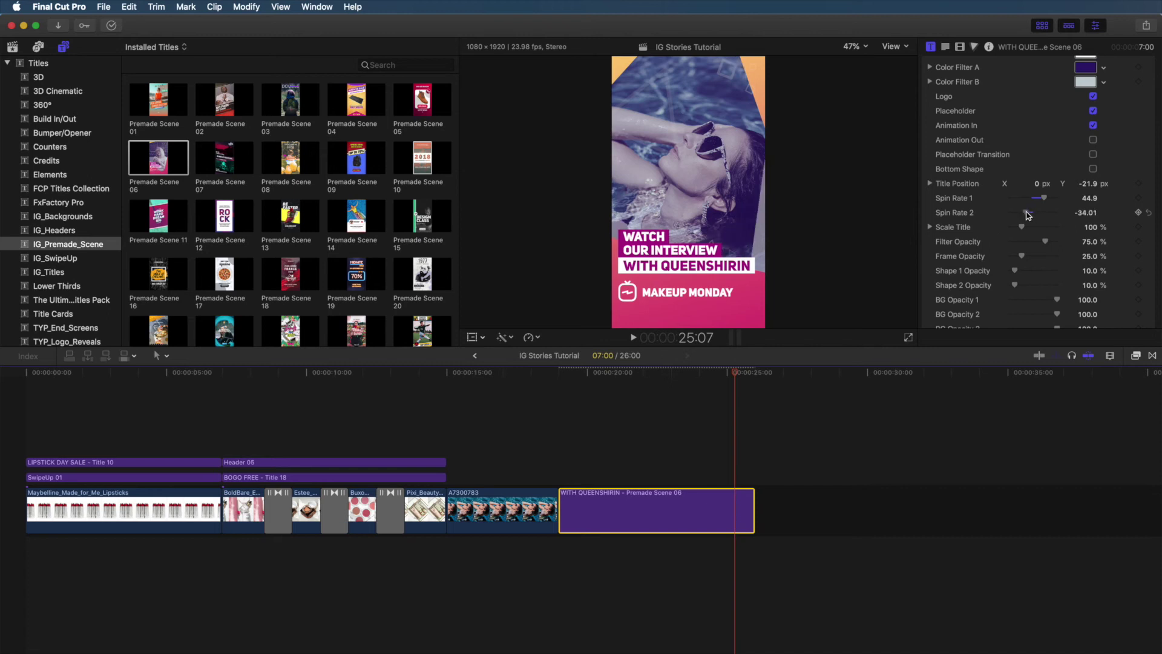
pyautogui.click(661, 374)
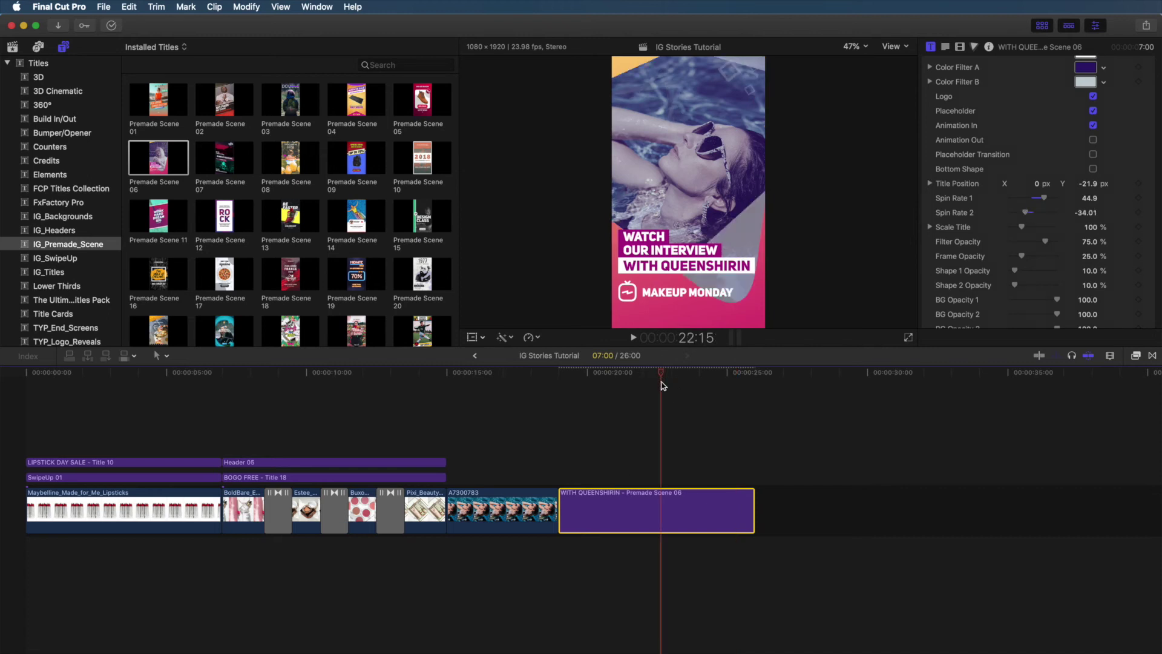
pyautogui.press('space')
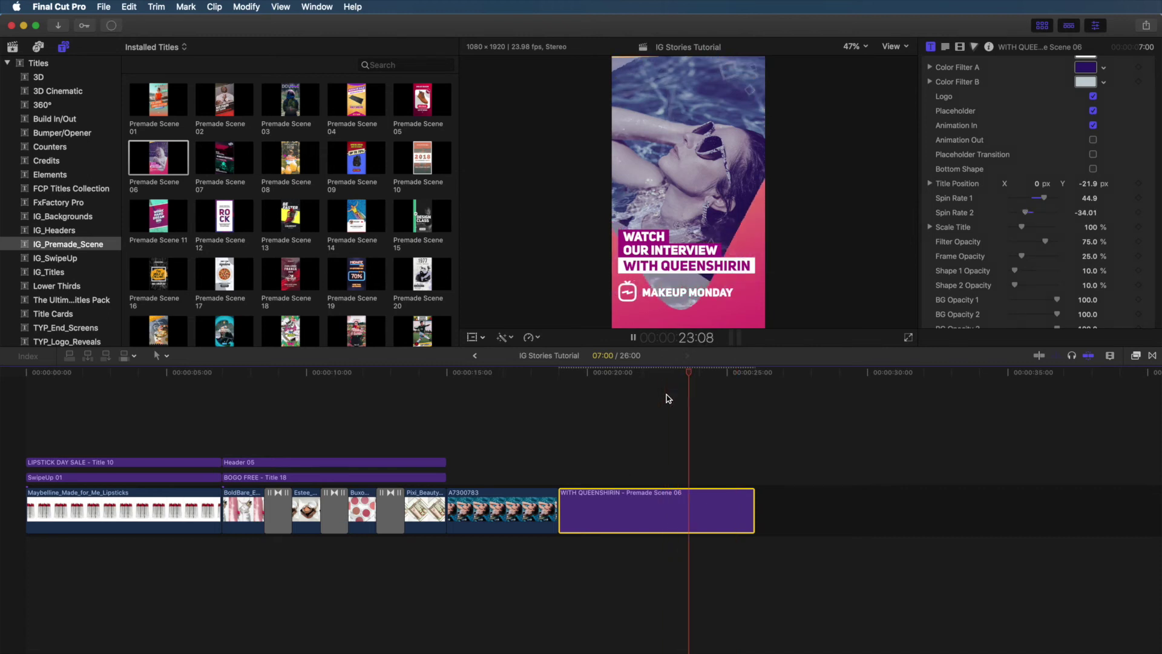
pyautogui.press('space')
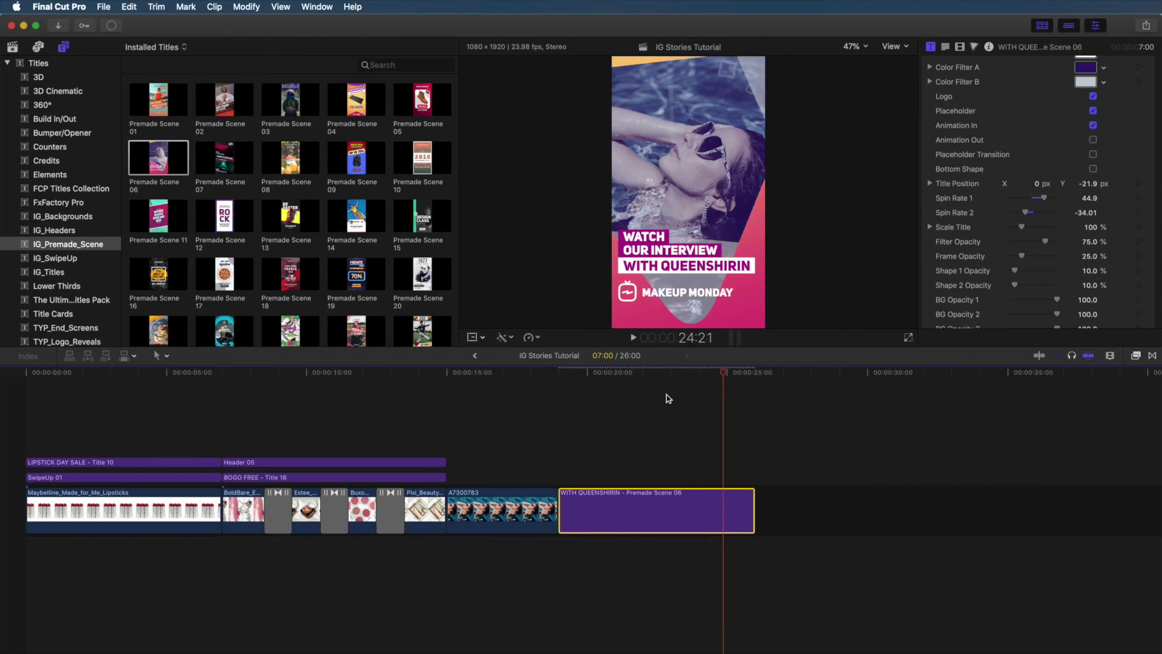
pyautogui.click(668, 399)
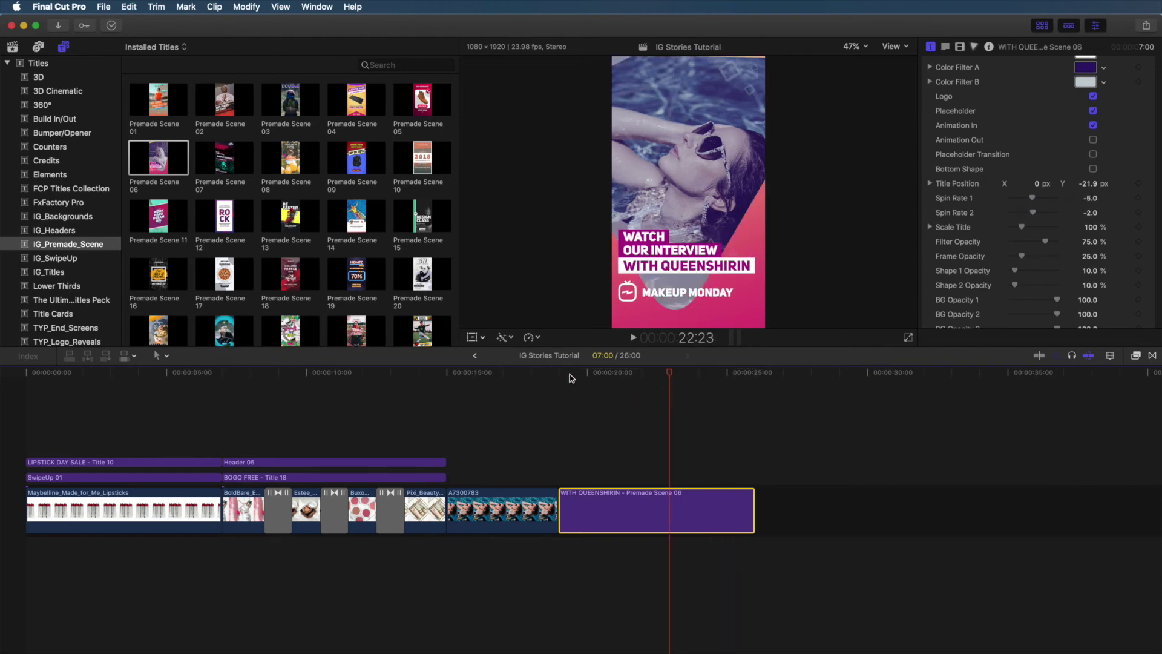
pyautogui.moveTo(569, 375); pyautogui.dragTo(562, 375)
pyautogui.press('space')
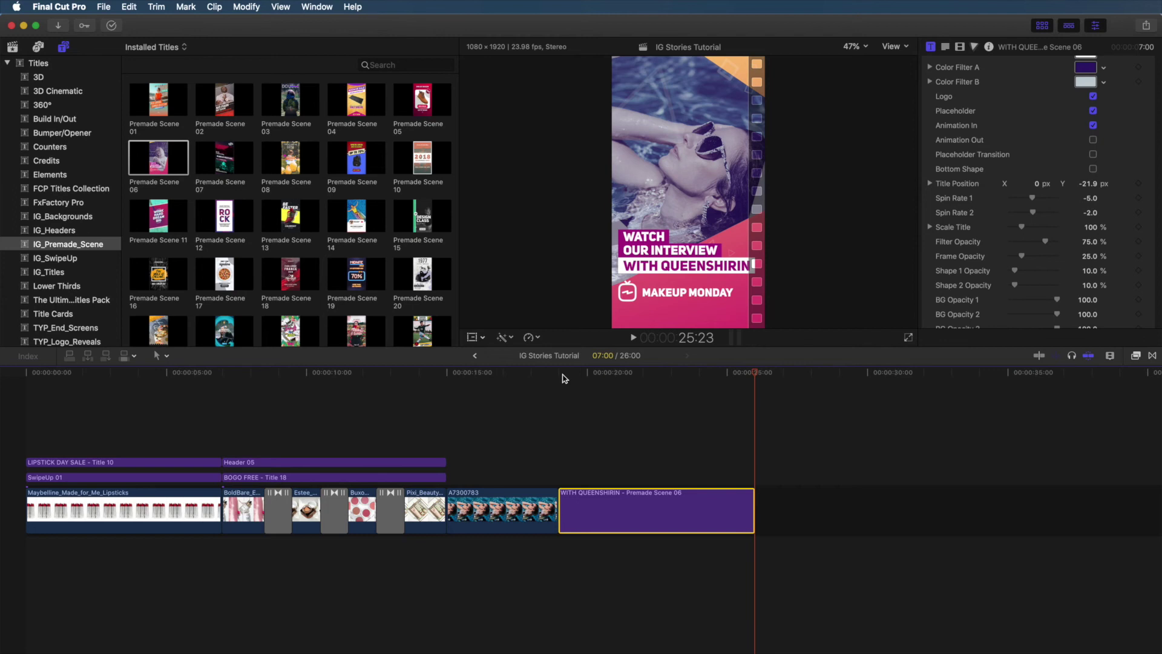
# Append Background 01 from IG_Backgrounds after Premade Scene 06 and trim it to 7:00.
pyautogui.click(70, 217)
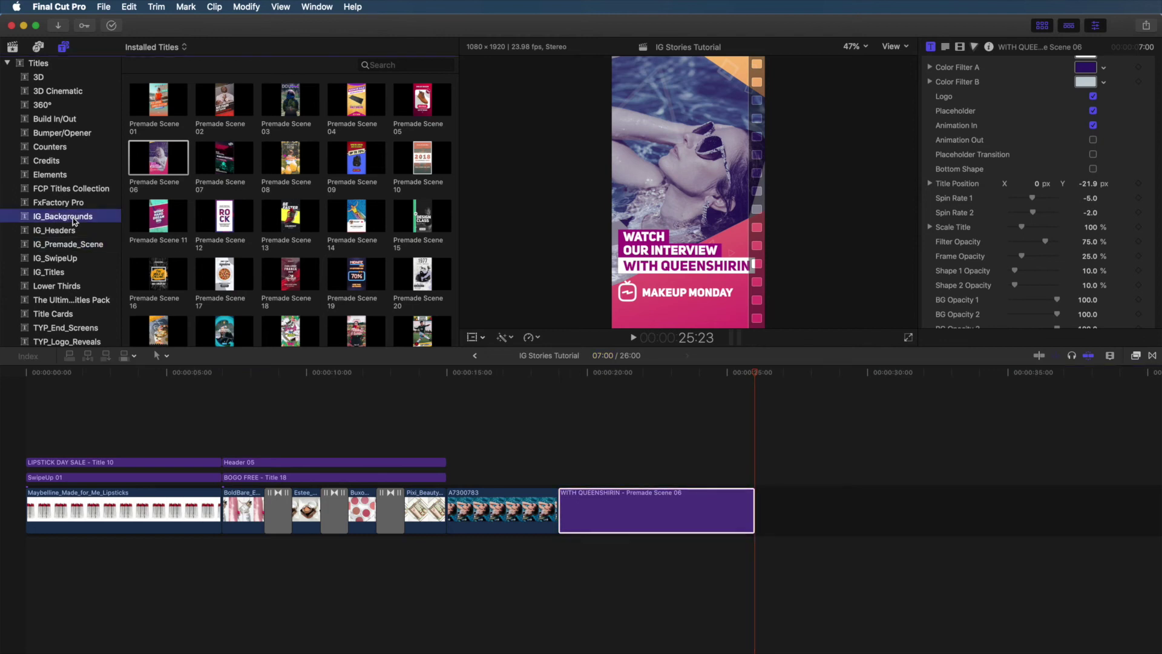
pyautogui.moveTo(156, 107); pyautogui.dragTo(814, 530)
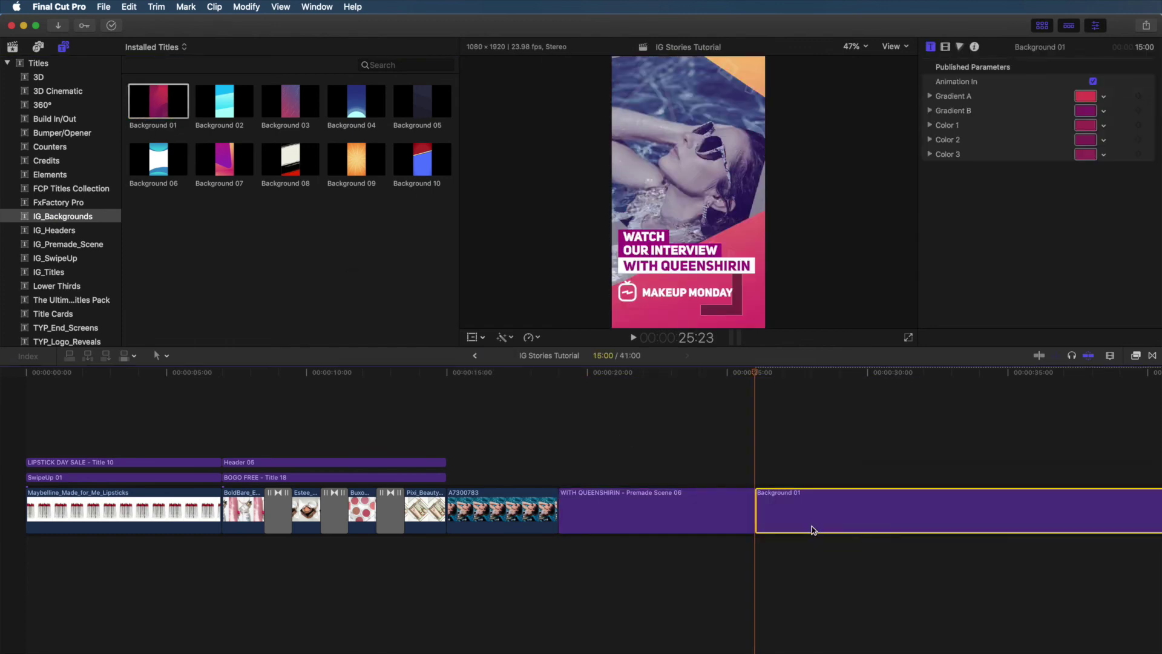
pyautogui.hscroll(3, 823, 521)
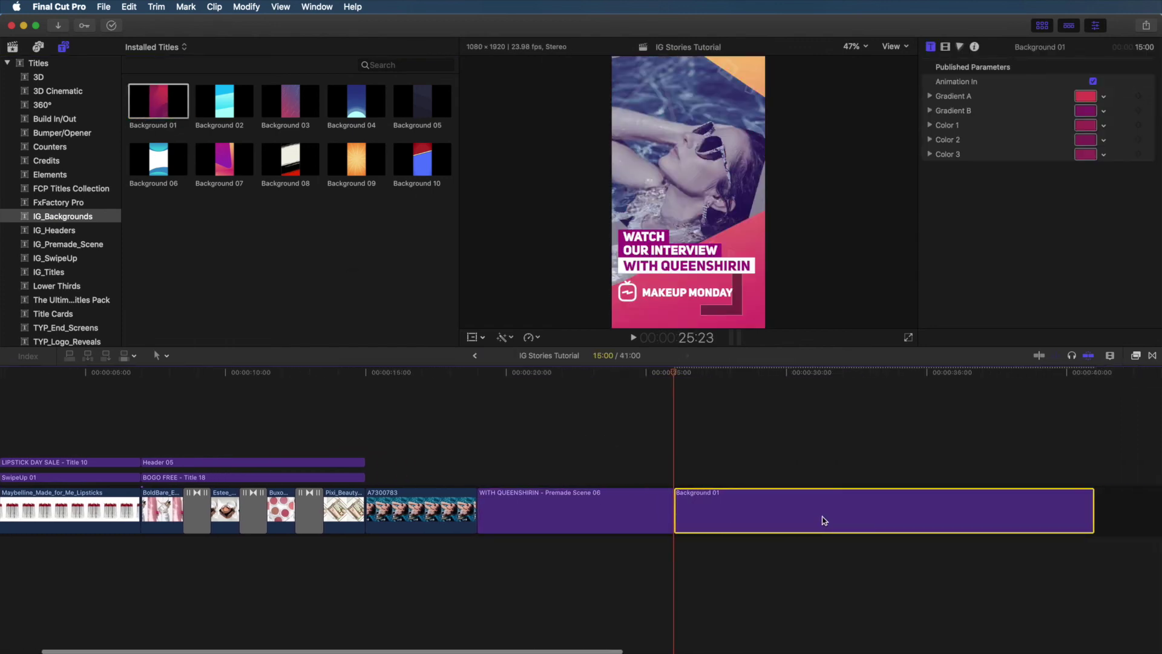
pyautogui.click(727, 376)
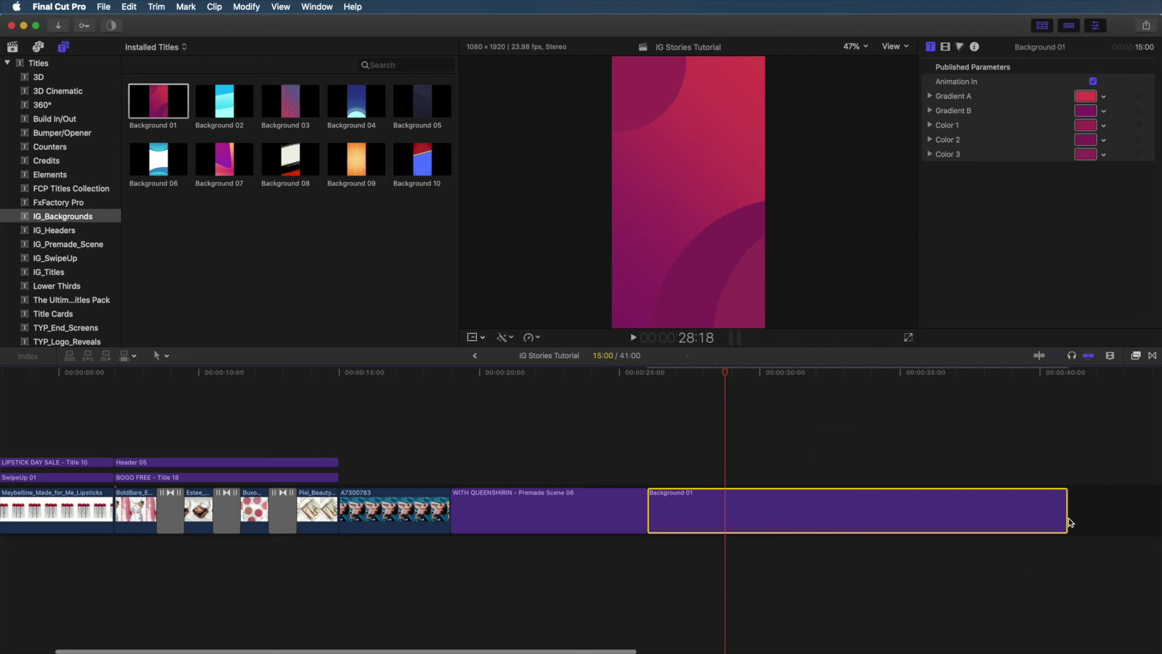
pyautogui.moveTo(1070, 523); pyautogui.dragTo(839, 505)
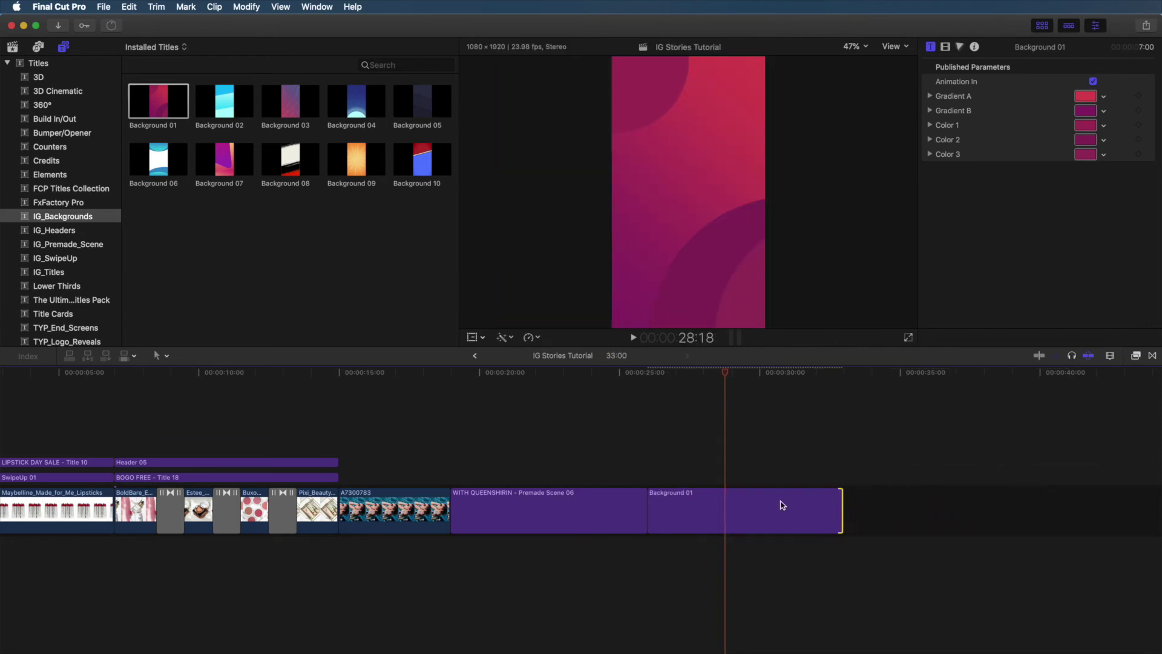
pyautogui.click(782, 505)
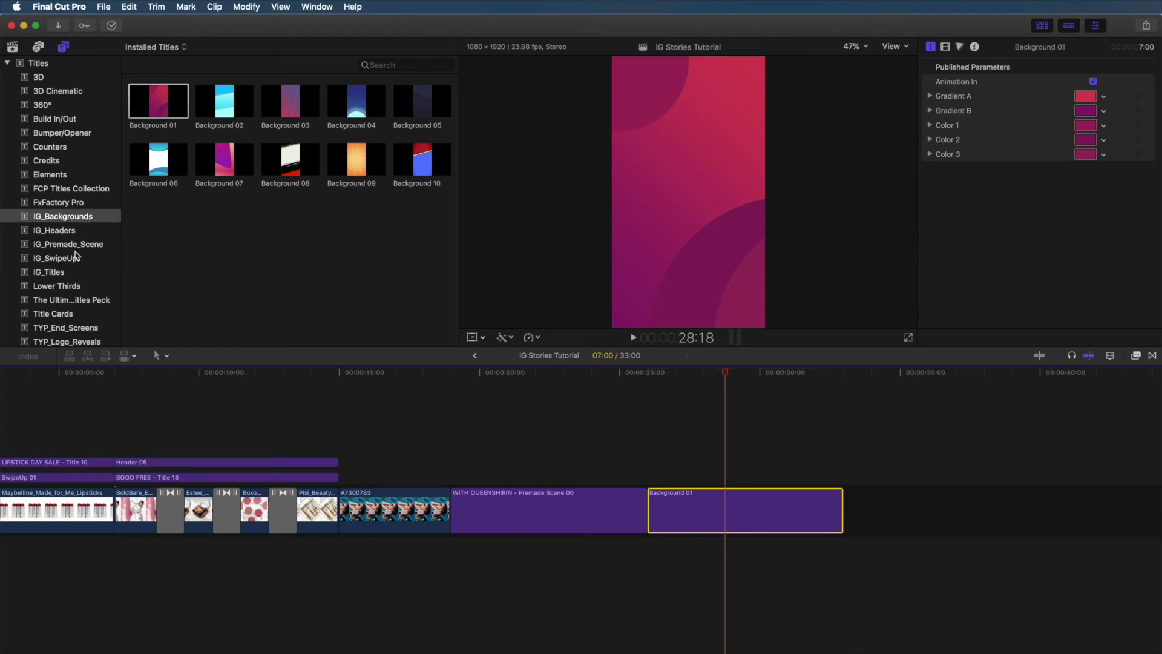
pyautogui.click(74, 273)
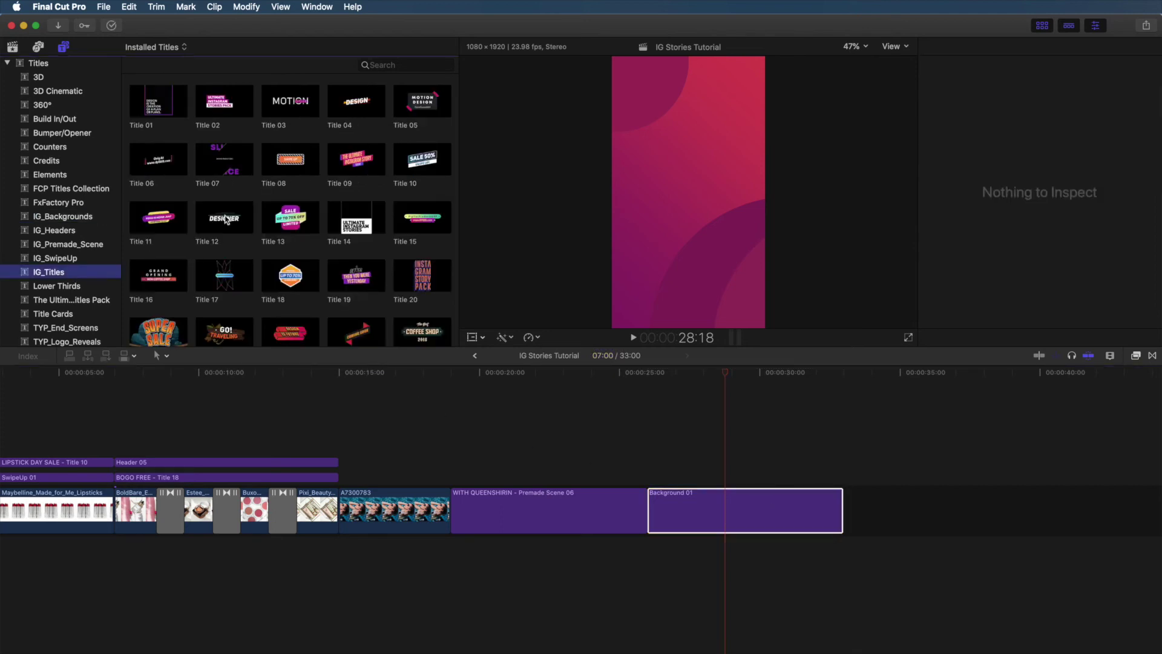
# Place Title 07 above Background 01 and delete its overhang so it matches 7:00.
pyautogui.moveTo(224, 162); pyautogui.dragTo(647, 452)
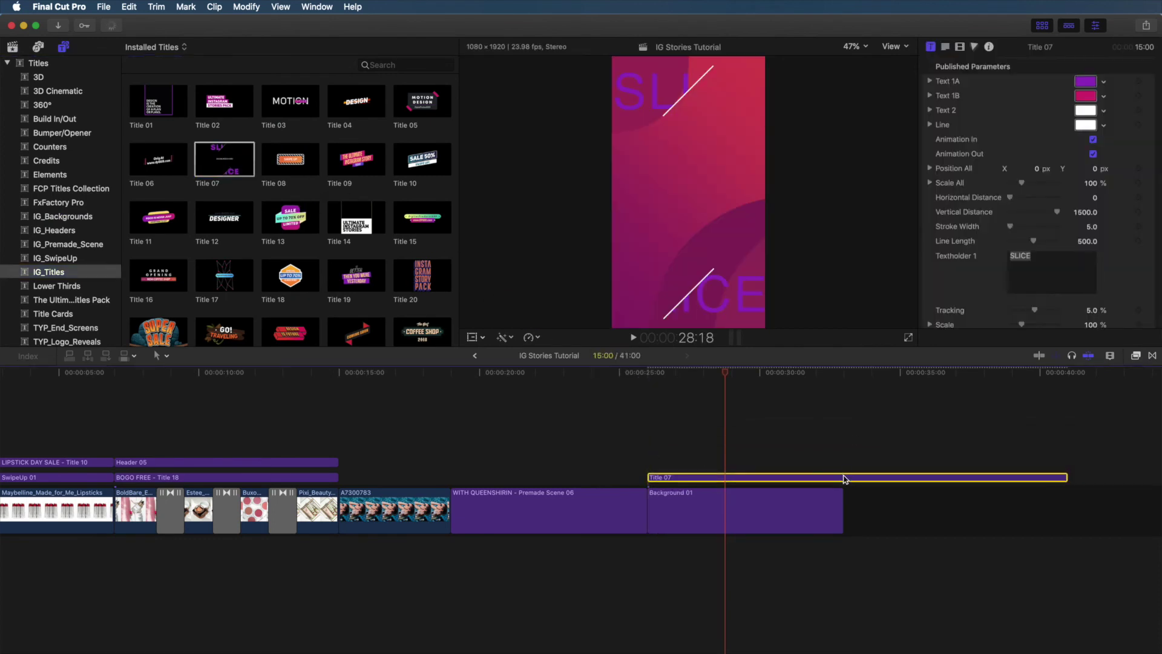
pyautogui.press('super+b')
pyautogui.moveTo(877, 457); pyautogui.dragTo(896, 513)
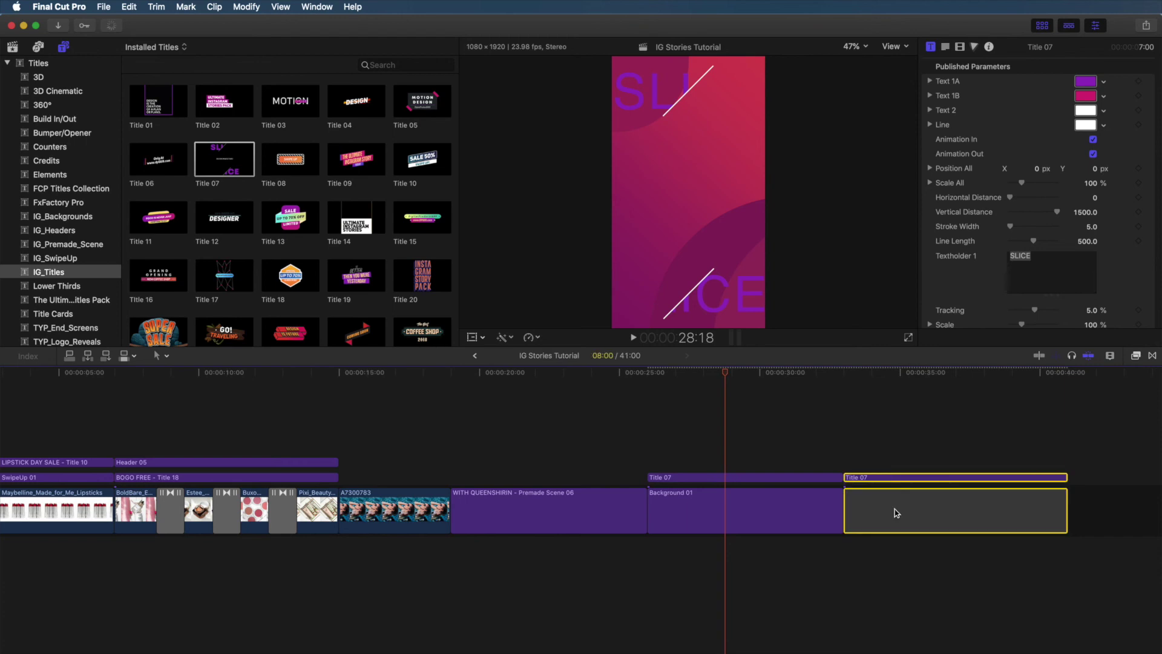
pyautogui.press('Delete')
pyautogui.click(756, 478)
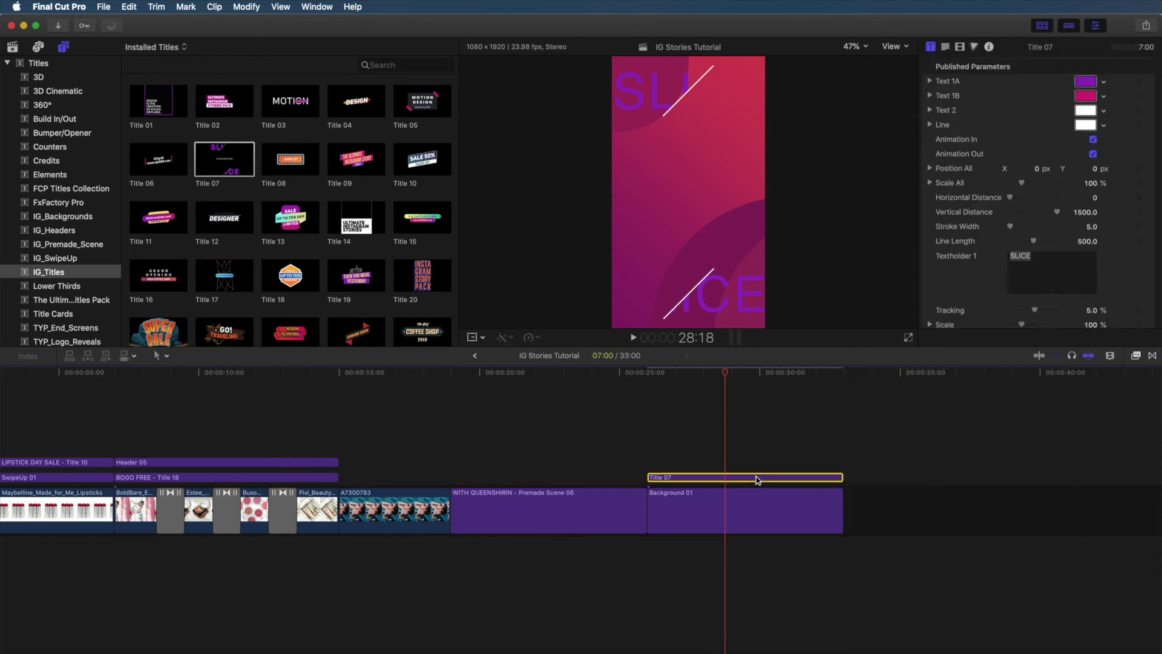
# Set Title 07's font to Uni Sans Heavy Caps.
pyautogui.click(945, 46)
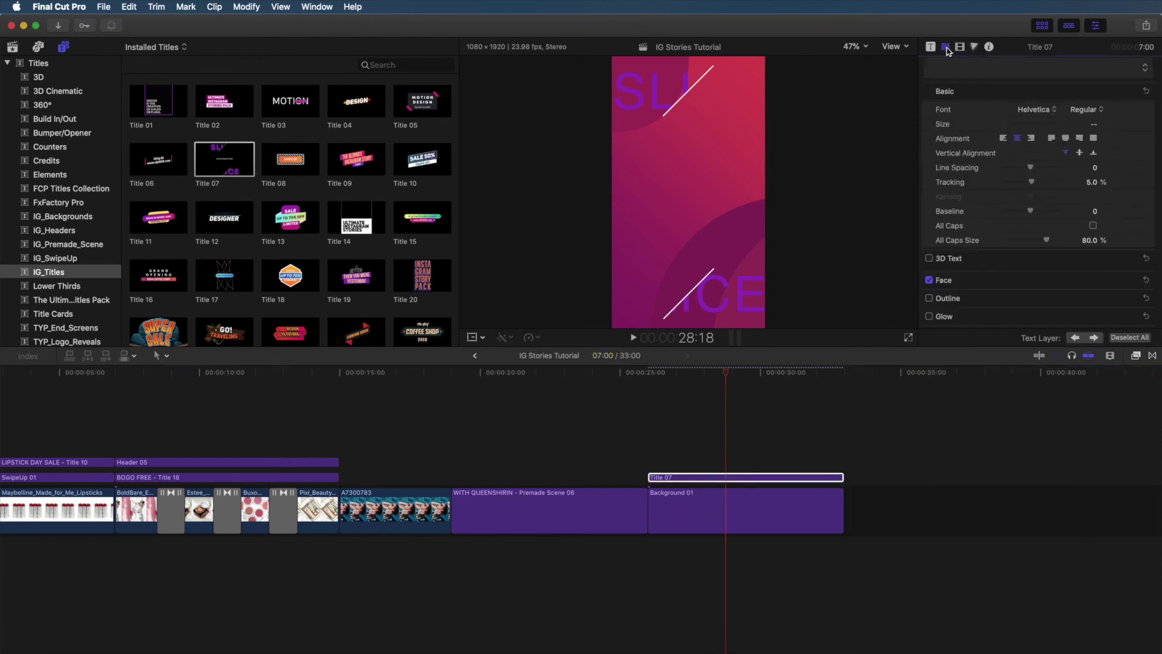
pyautogui.click(1042, 111)
pyautogui.scroll(-15, 1042, 113)
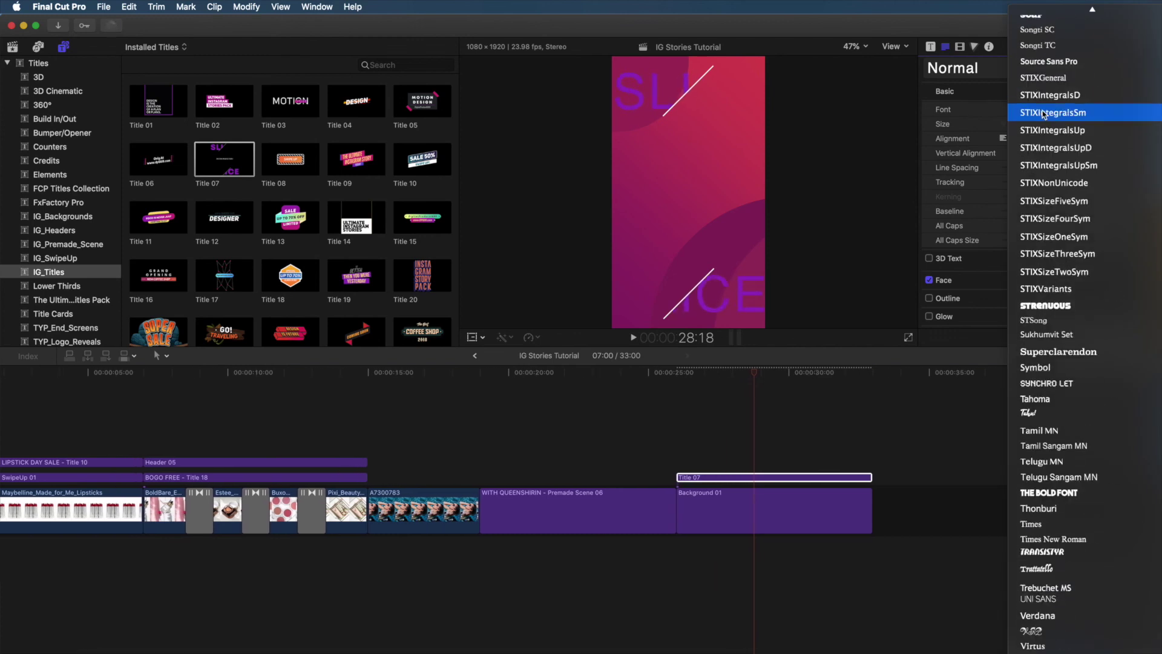
pyautogui.click(1086, 333)
pyautogui.click(1083, 109)
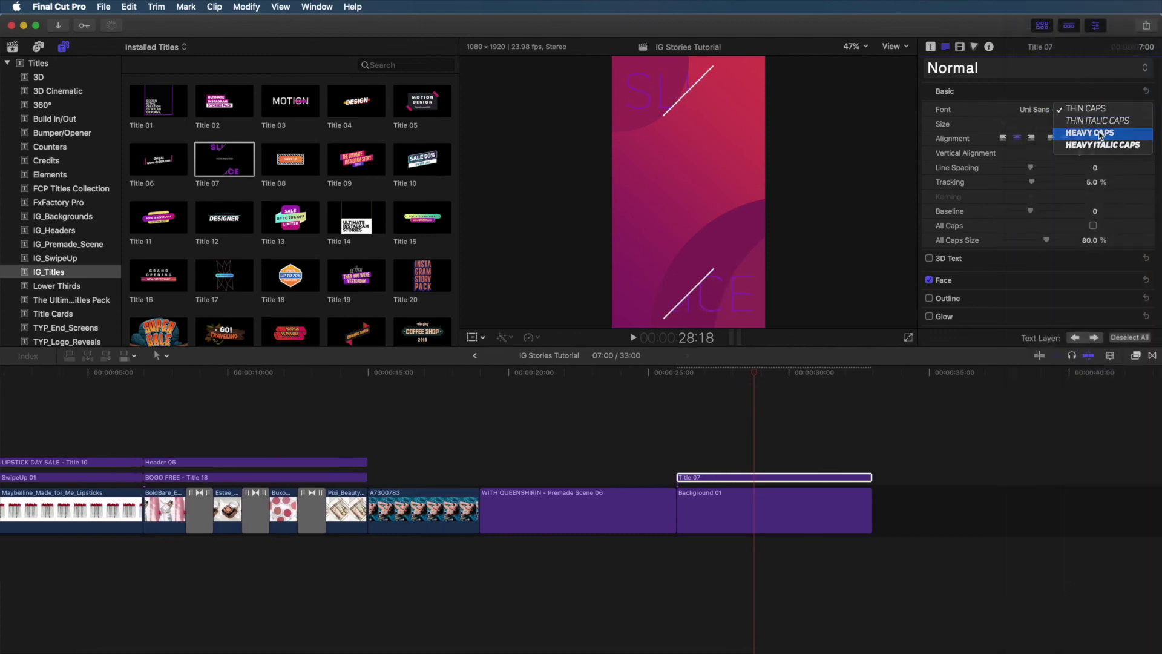
pyautogui.click(1083, 125)
pyautogui.click(930, 46)
# Change the title text to FOLLOW and the guest's handle followed by FOR MORE.
pyautogui.doubleClick(1042, 255)
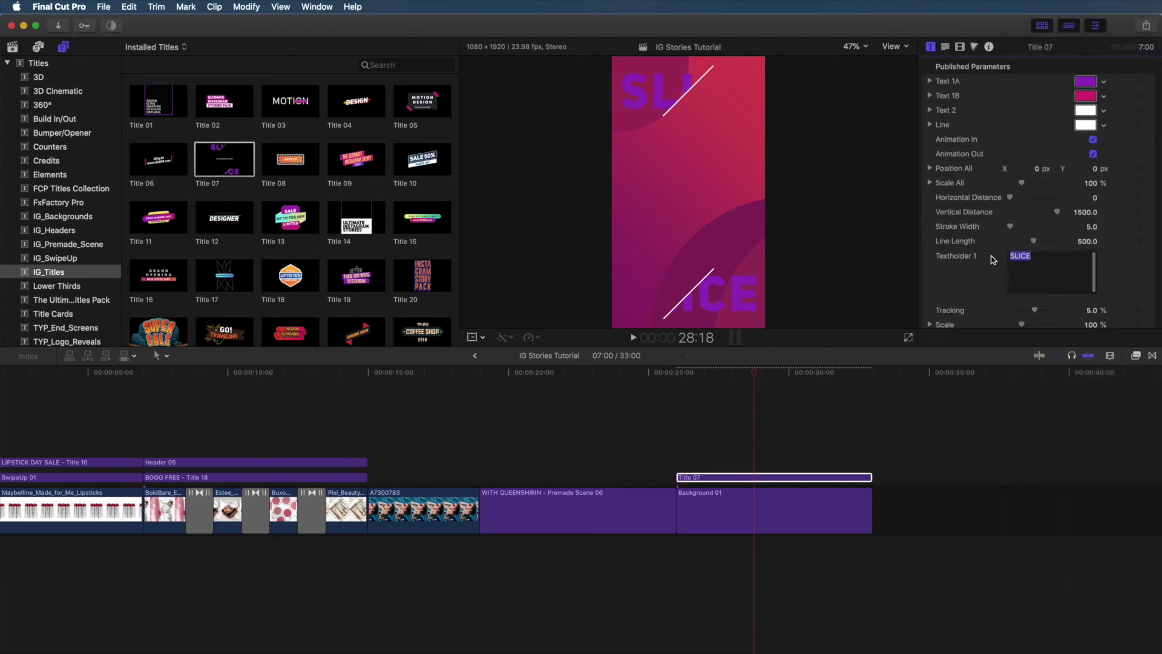
pyautogui.write('FOLLOW')
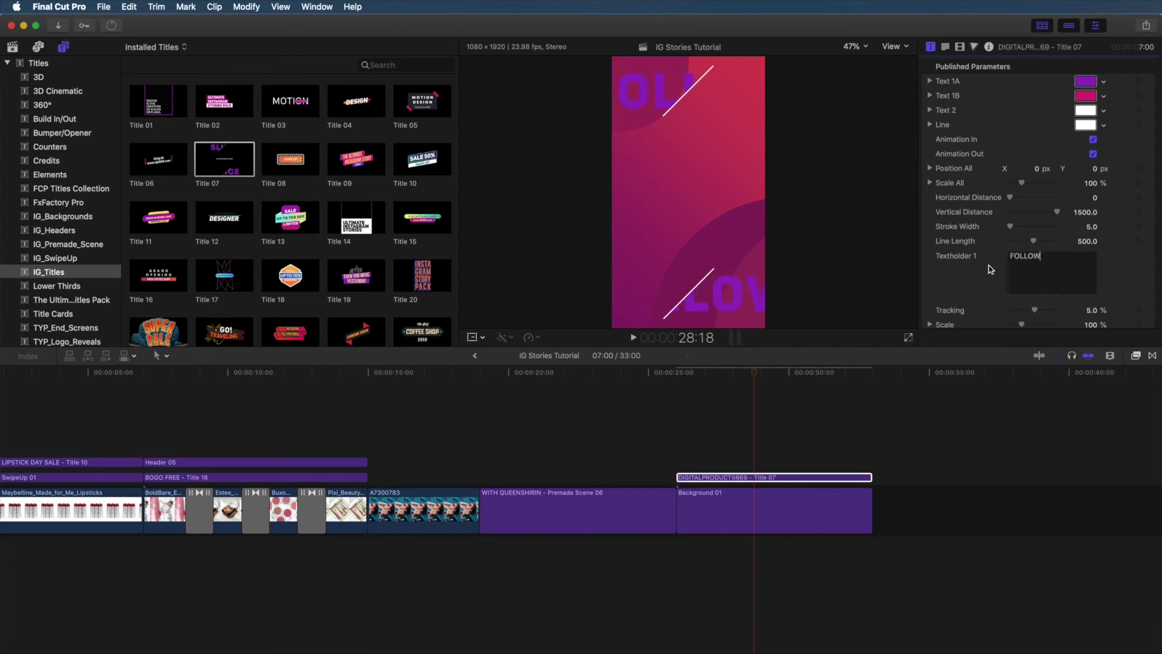
pyautogui.press('Tab')
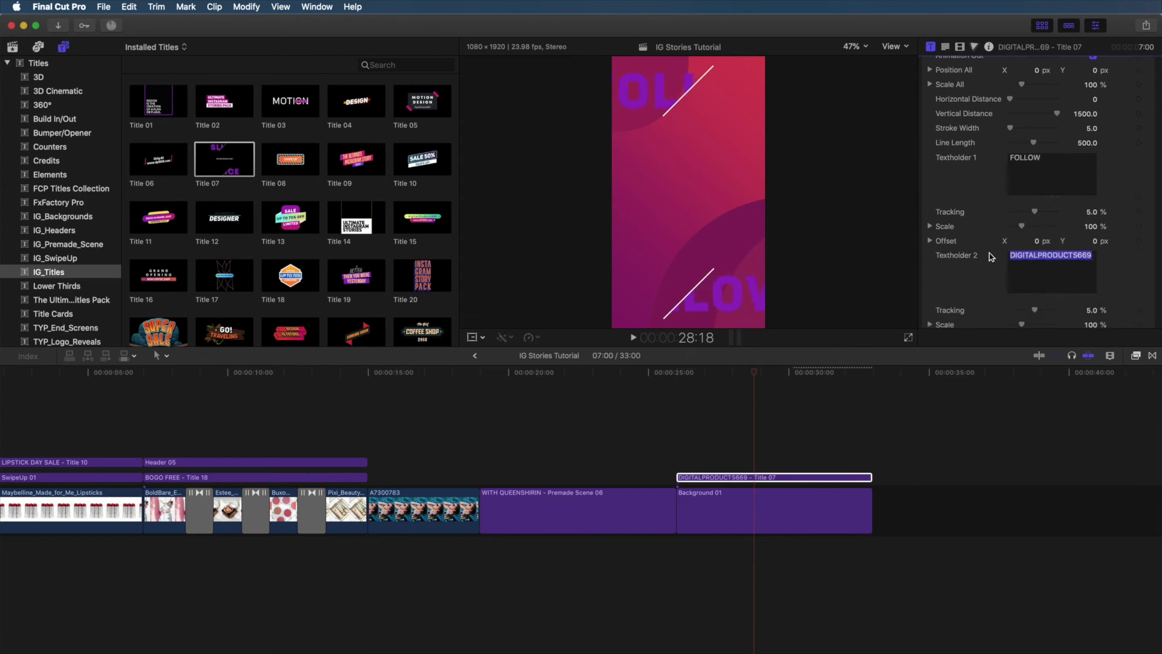
pyautogui.write('@QUEENS')
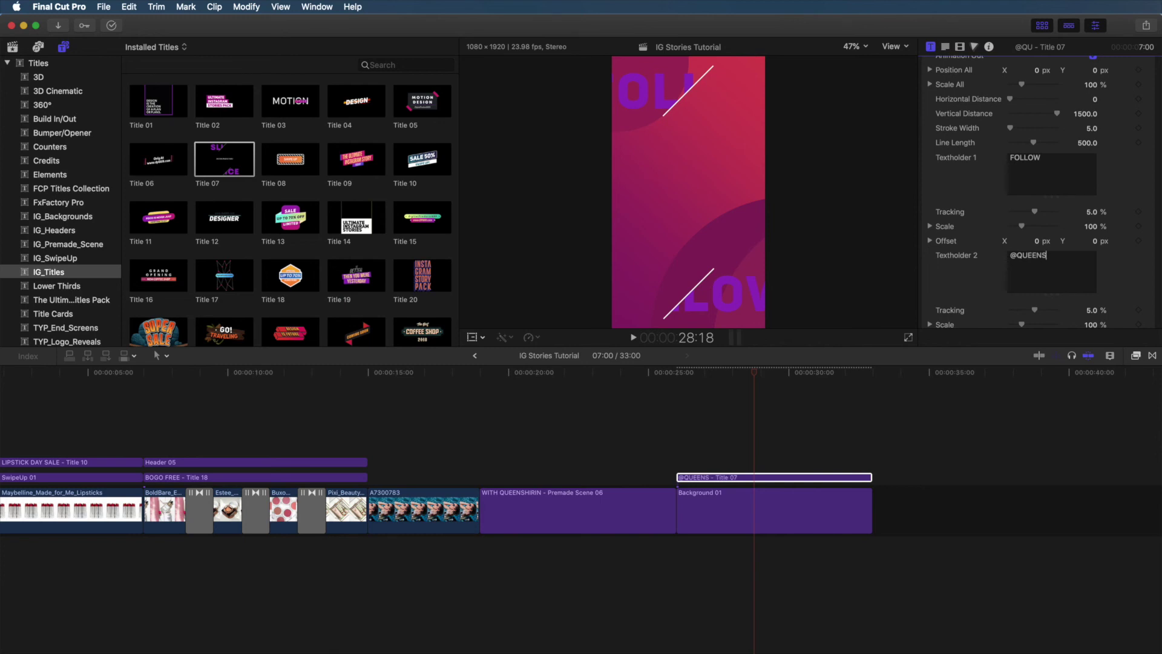
pyautogui.write('HIRIN FOR MORE')
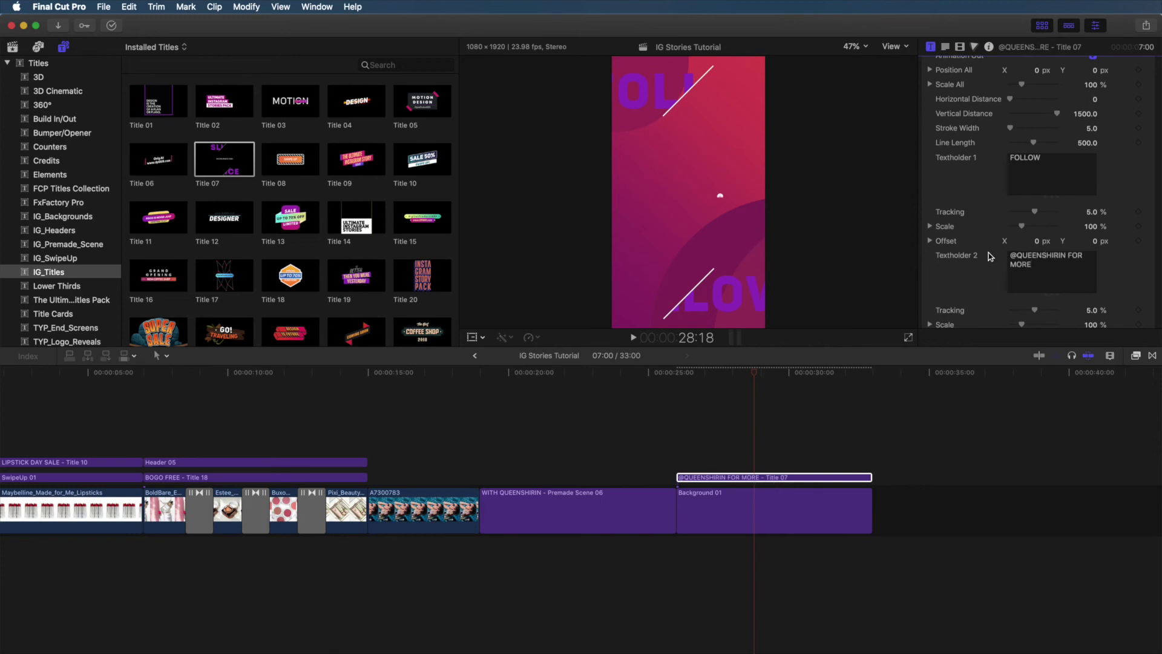
pyautogui.press('Tab')
pyautogui.moveTo(753, 379); pyautogui.dragTo(828, 375)
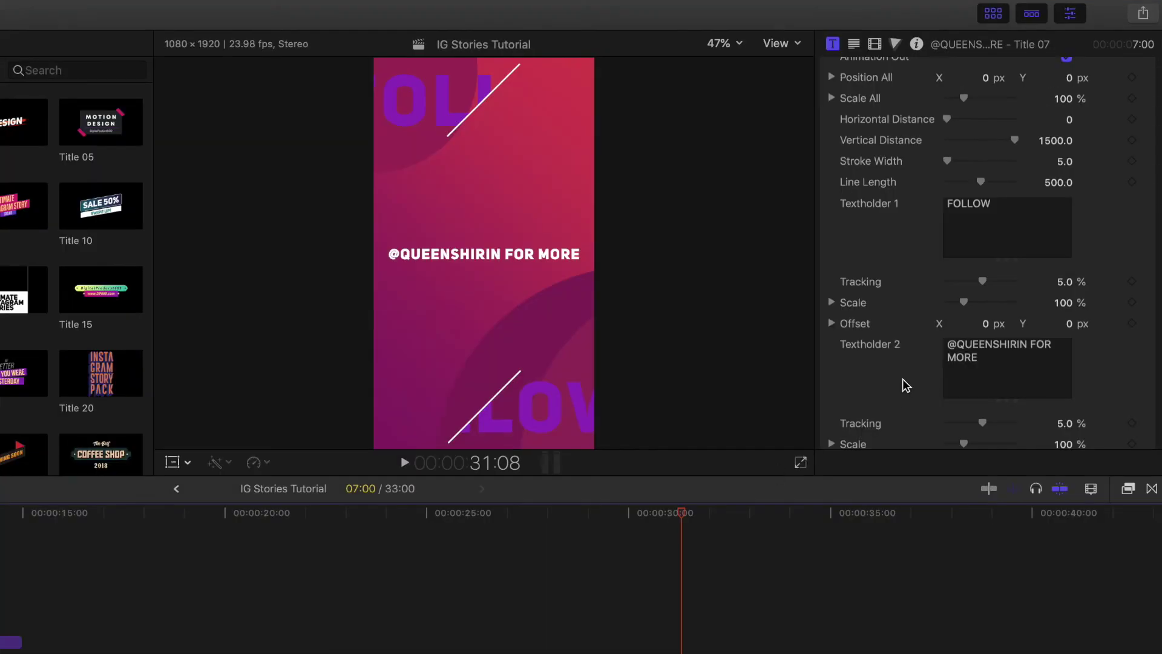
# Scale the FOLLOW text down to 68%.
pyautogui.moveTo(965, 301); pyautogui.dragTo(960, 301)
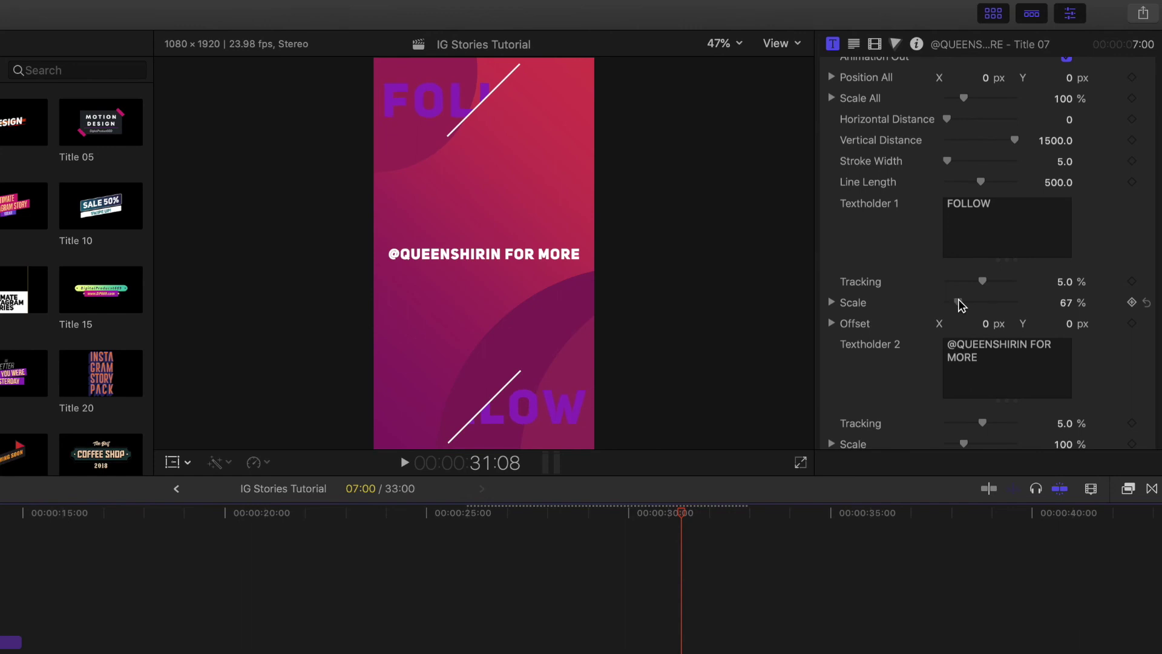
pyautogui.moveTo(962, 304); pyautogui.dragTo(964, 304)
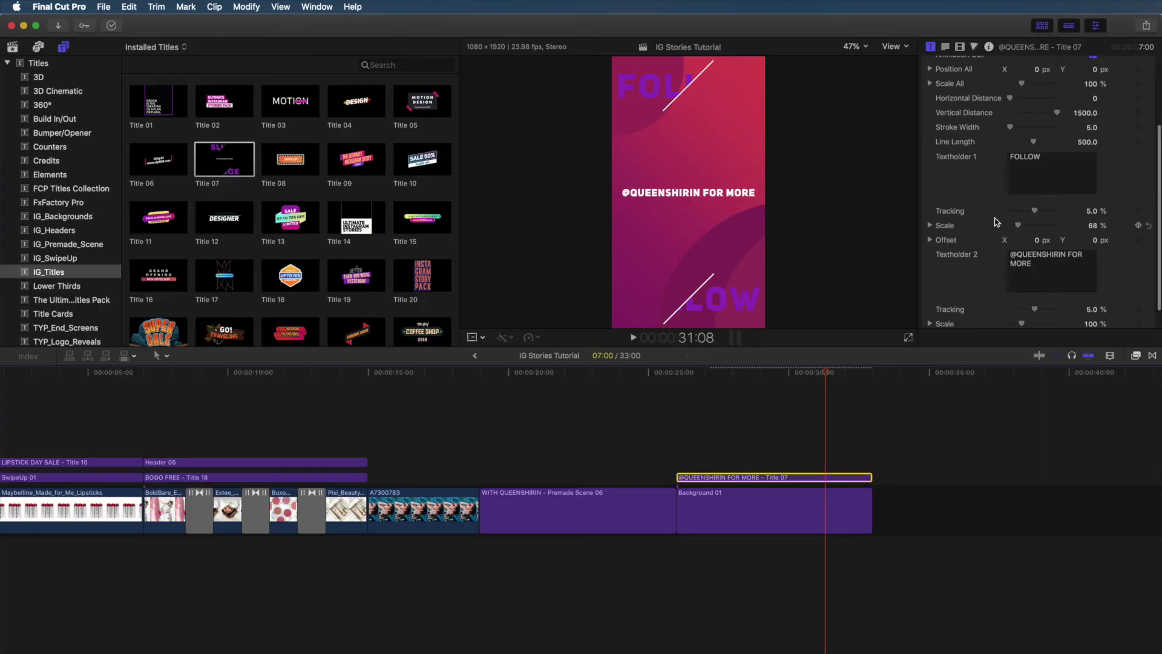
pyautogui.scroll(5, 997, 222)
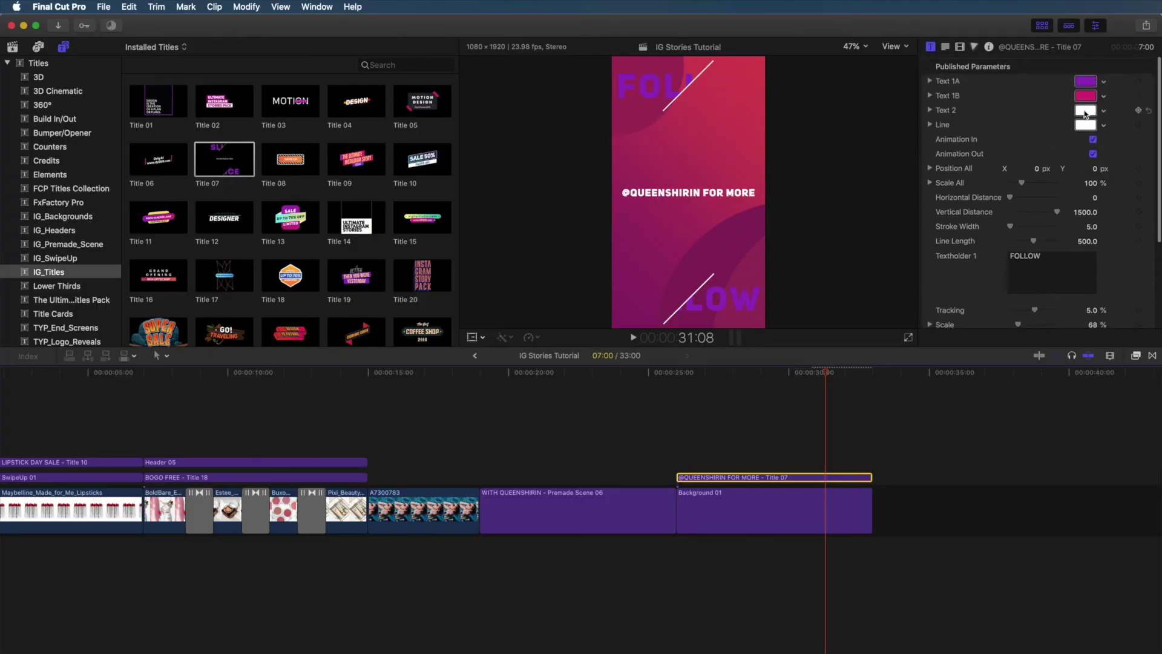
# Make the FOLLOW text white and play the title to preview it.
pyautogui.moveTo(1072, 101); pyautogui.dragTo(1087, 84)
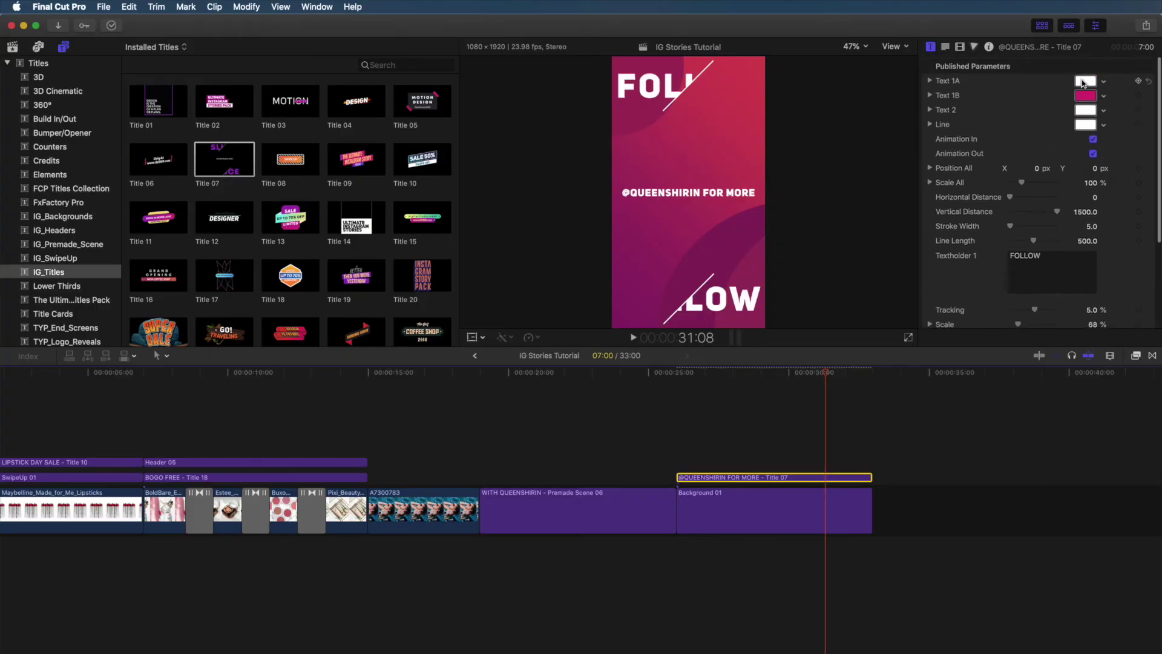
pyautogui.moveTo(826, 377); pyautogui.dragTo(680, 379)
pyautogui.press('space')
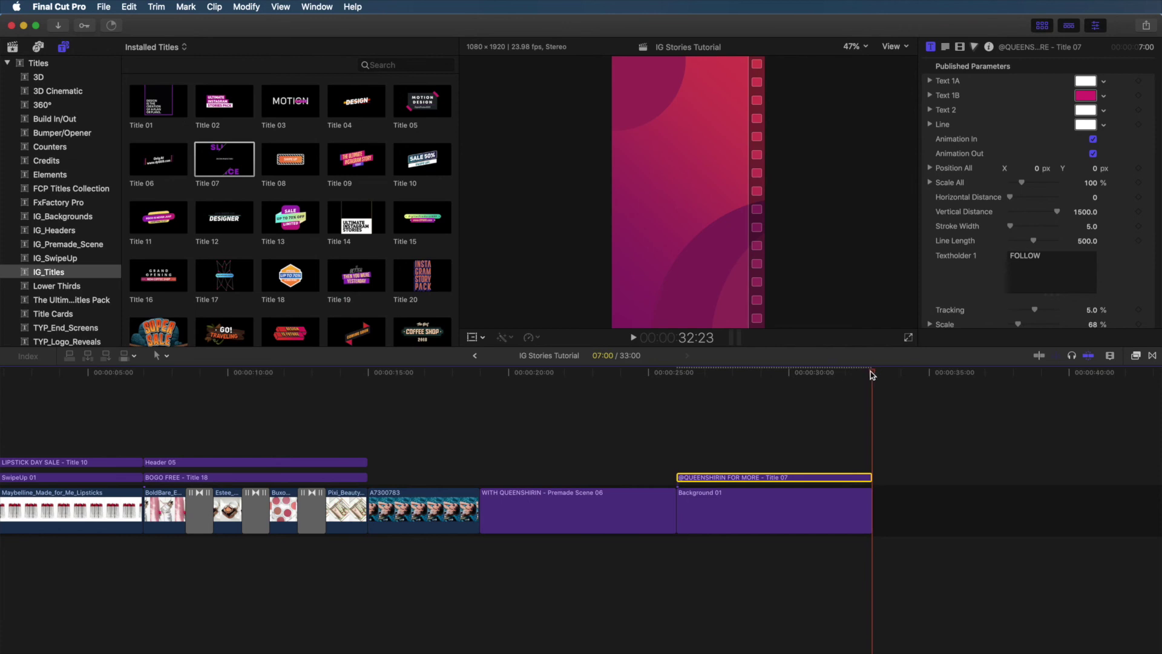
# Turn off Animation Out so the title stays on screen, and replay its ending.
pyautogui.moveTo(872, 373); pyautogui.dragTo(849, 375)
pyautogui.click(1093, 154)
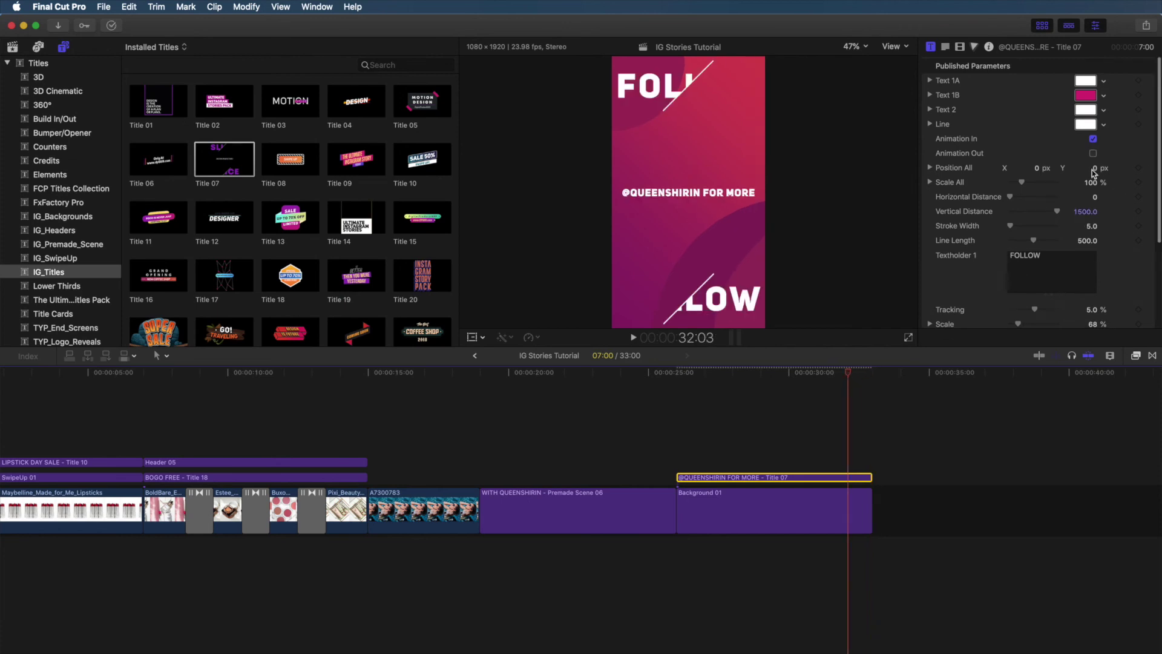
pyautogui.click(809, 373)
pyautogui.press('space')
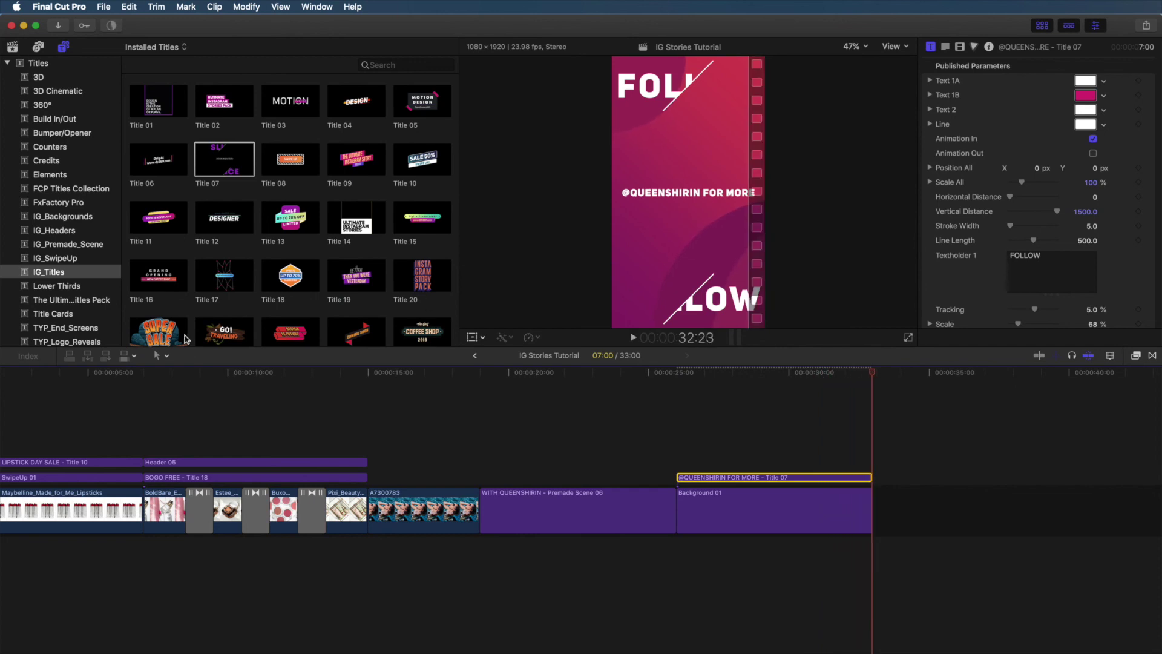
pyautogui.click(94, 244)
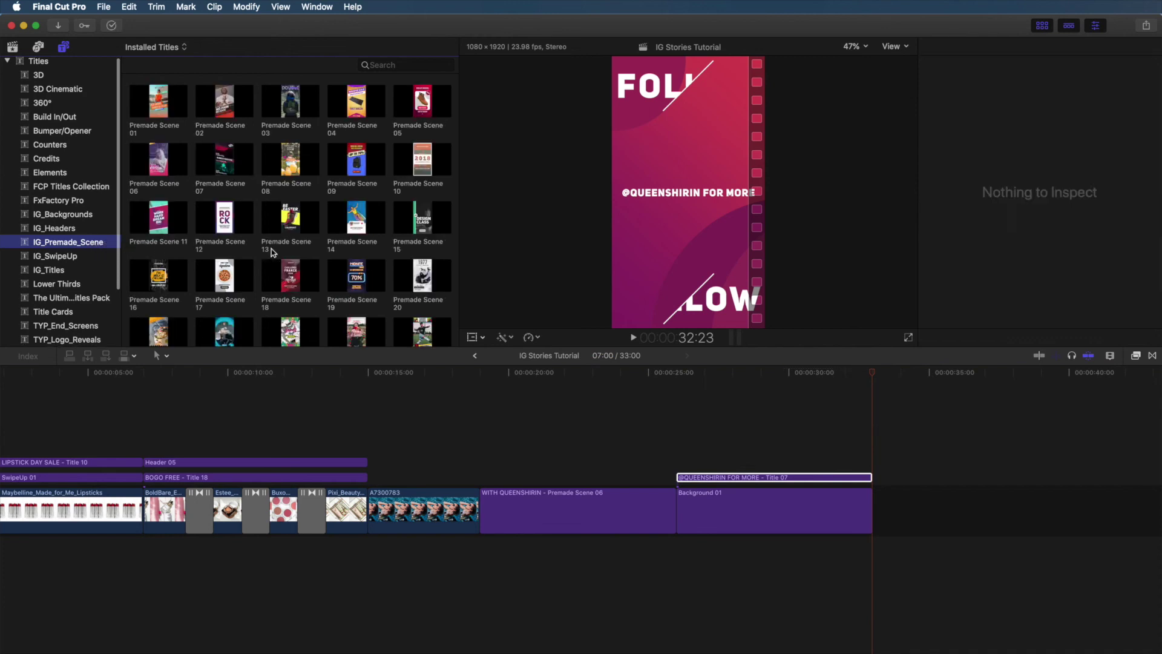
# Append Premade Scene 14 after Background 01 and trim it to 7:00.
pyautogui.moveTo(354, 230); pyautogui.dragTo(898, 521)
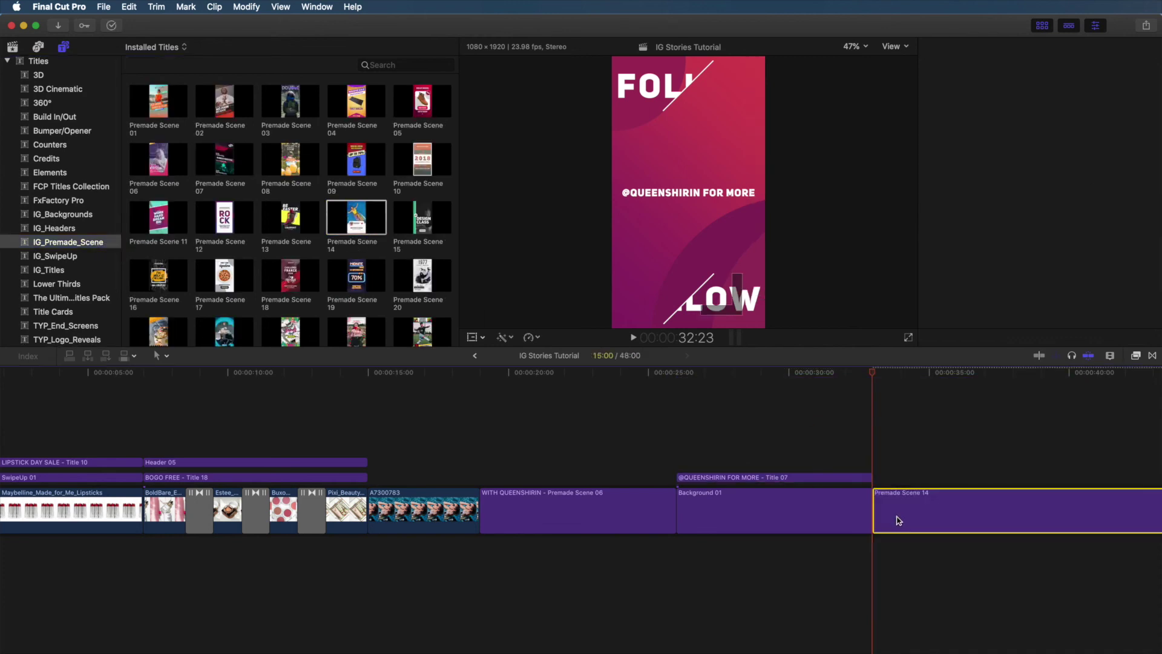
pyautogui.hscroll(5, 899, 521)
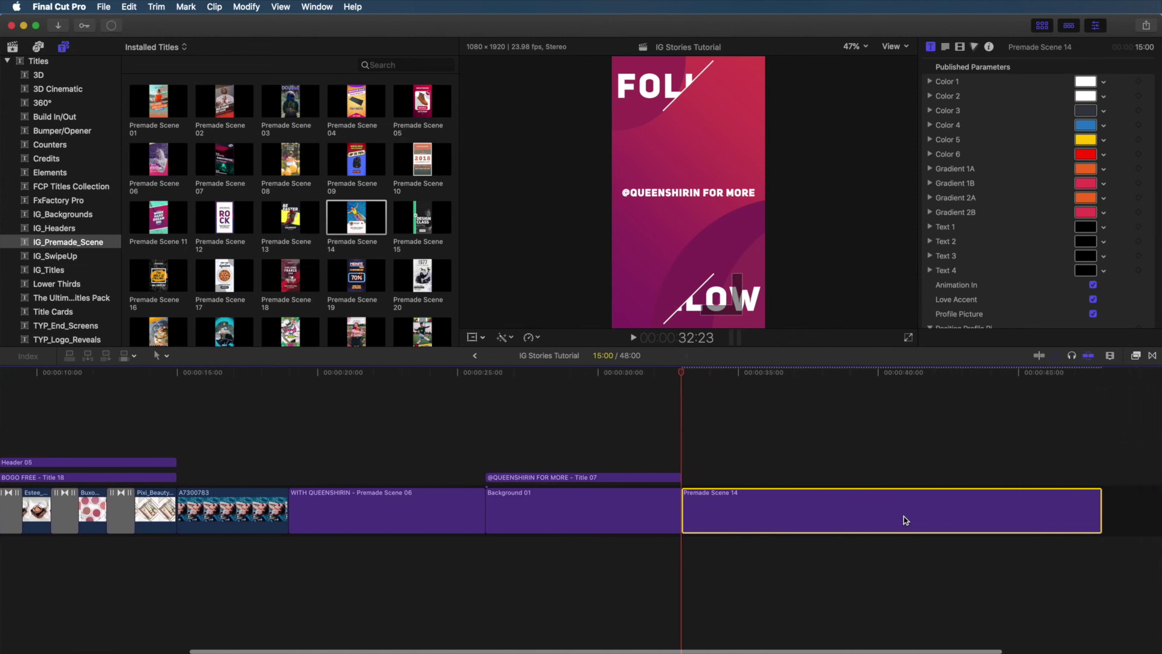
pyautogui.moveTo(1099, 509); pyautogui.dragTo(875, 503)
pyautogui.click(781, 374)
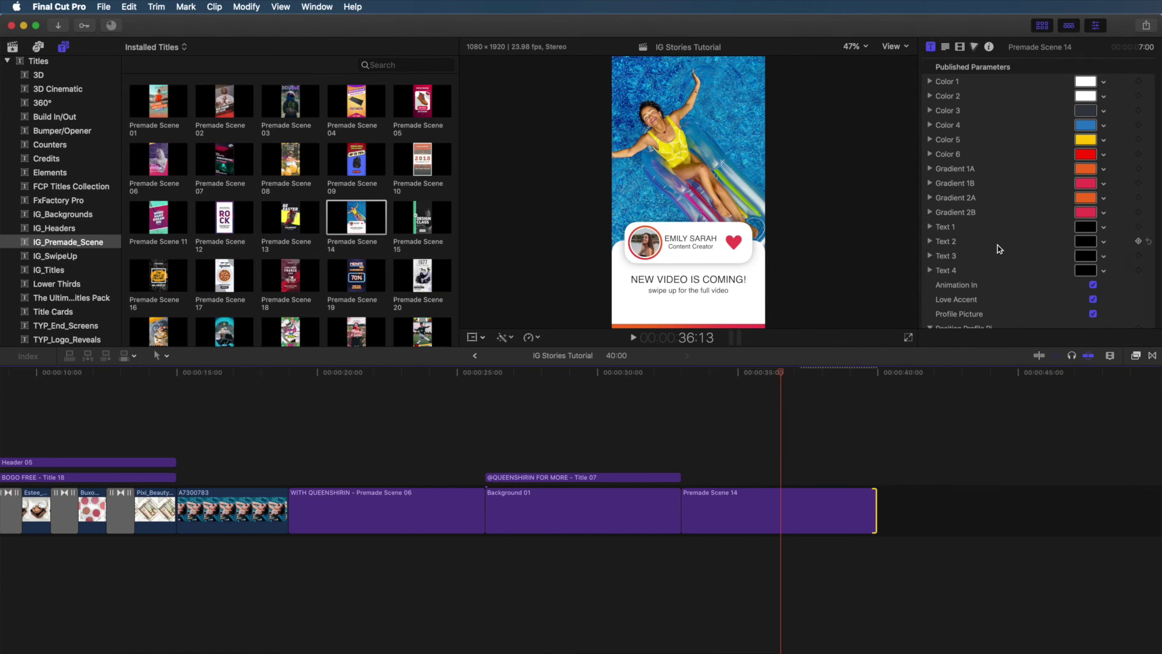
pyautogui.scroll(-15, 1000, 249)
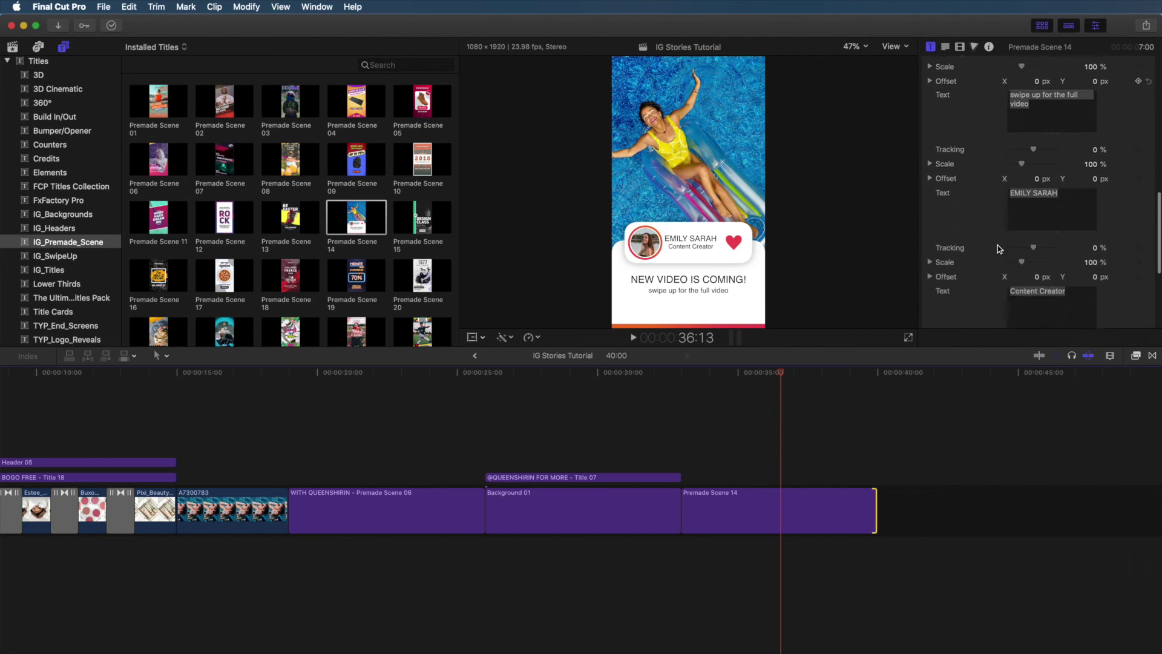
pyautogui.scroll(-10, 999, 249)
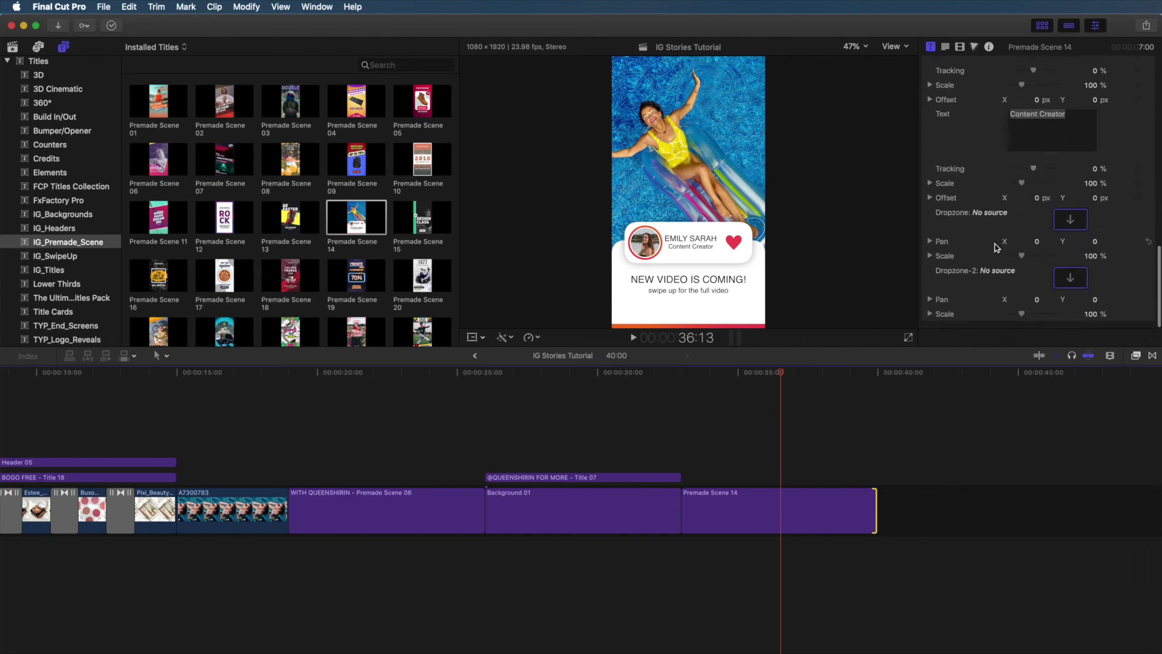
# Set the scene's main drop zone to the A7300783 pool clip.
pyautogui.click(1071, 220)
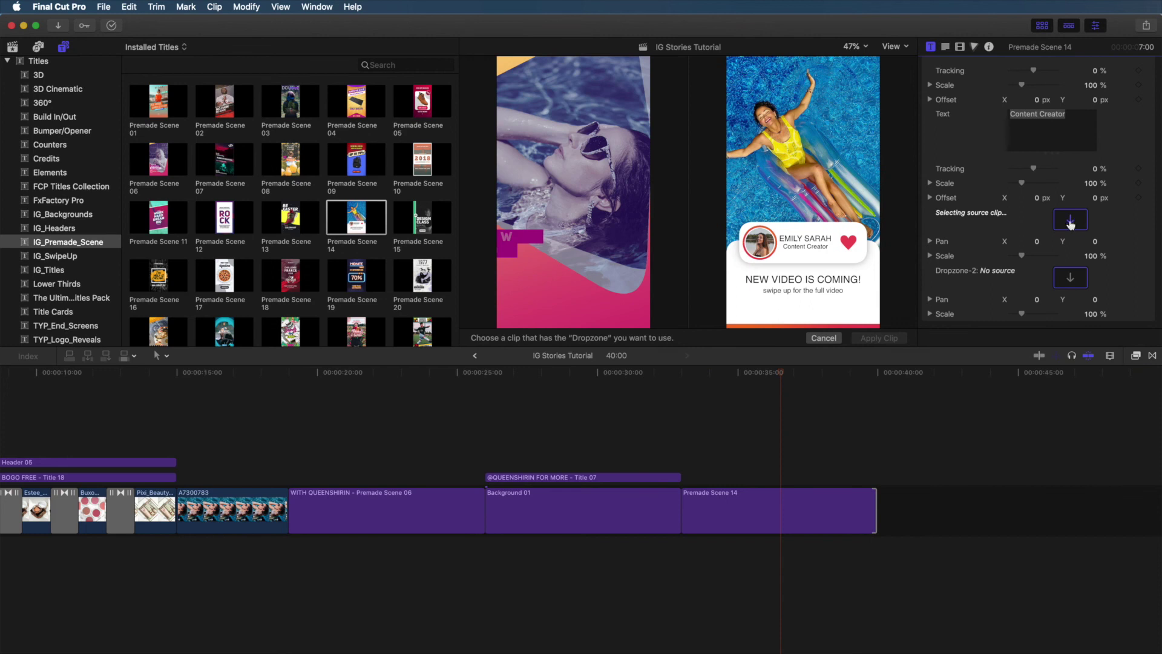
pyautogui.click(234, 522)
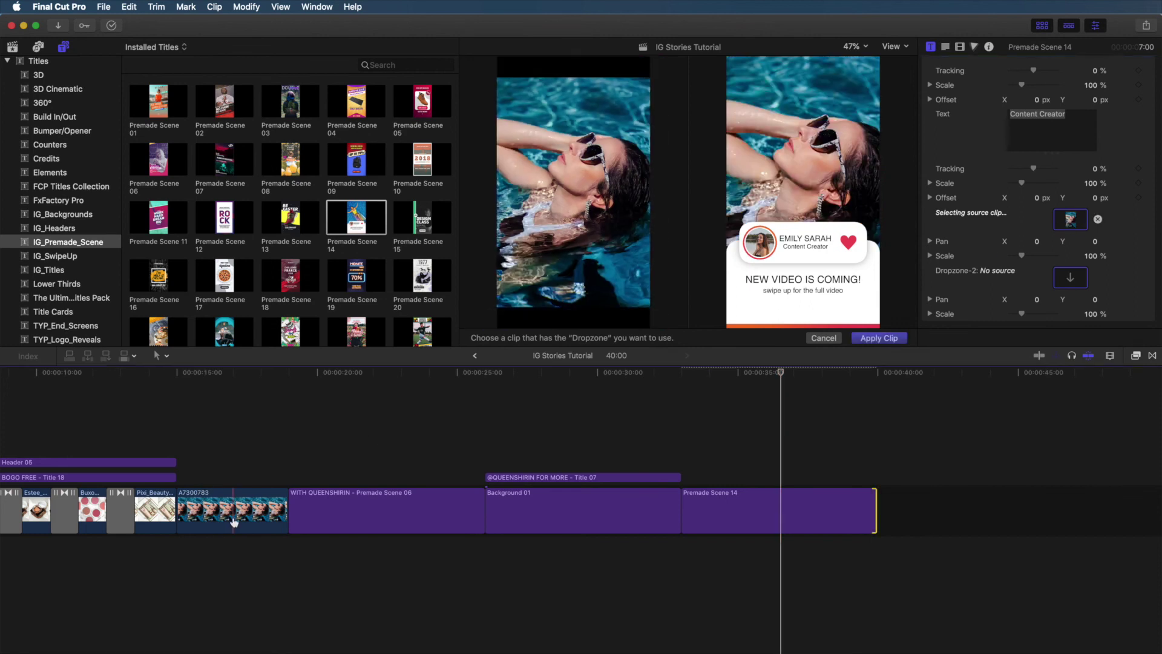
pyautogui.click(894, 340)
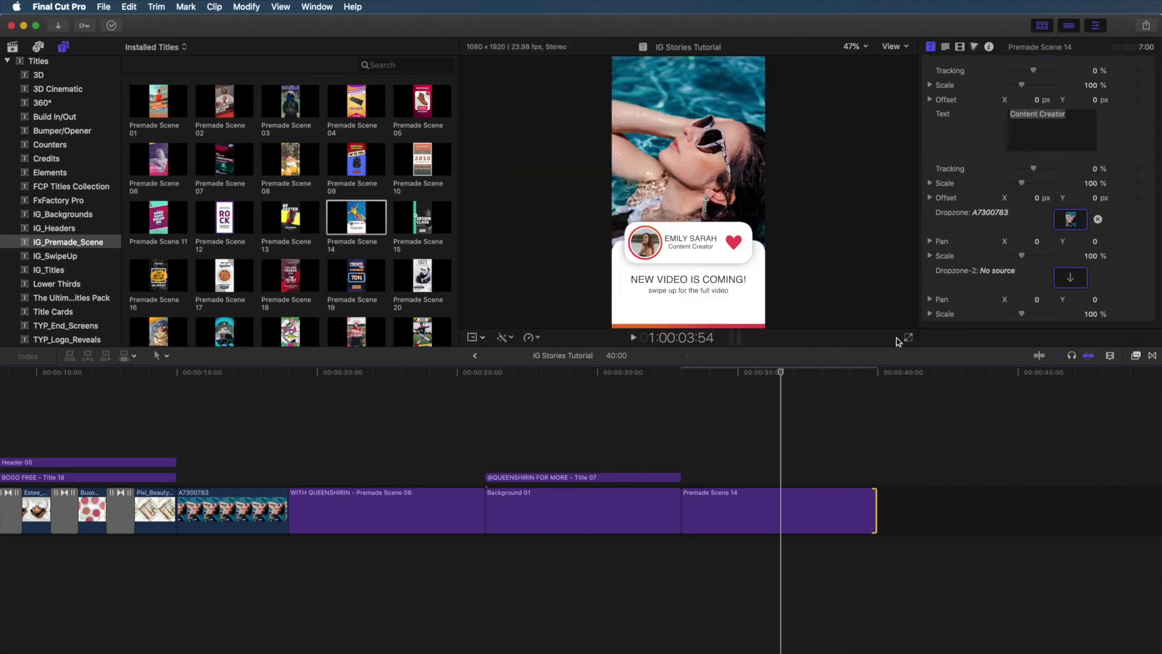
pyautogui.click(12, 47)
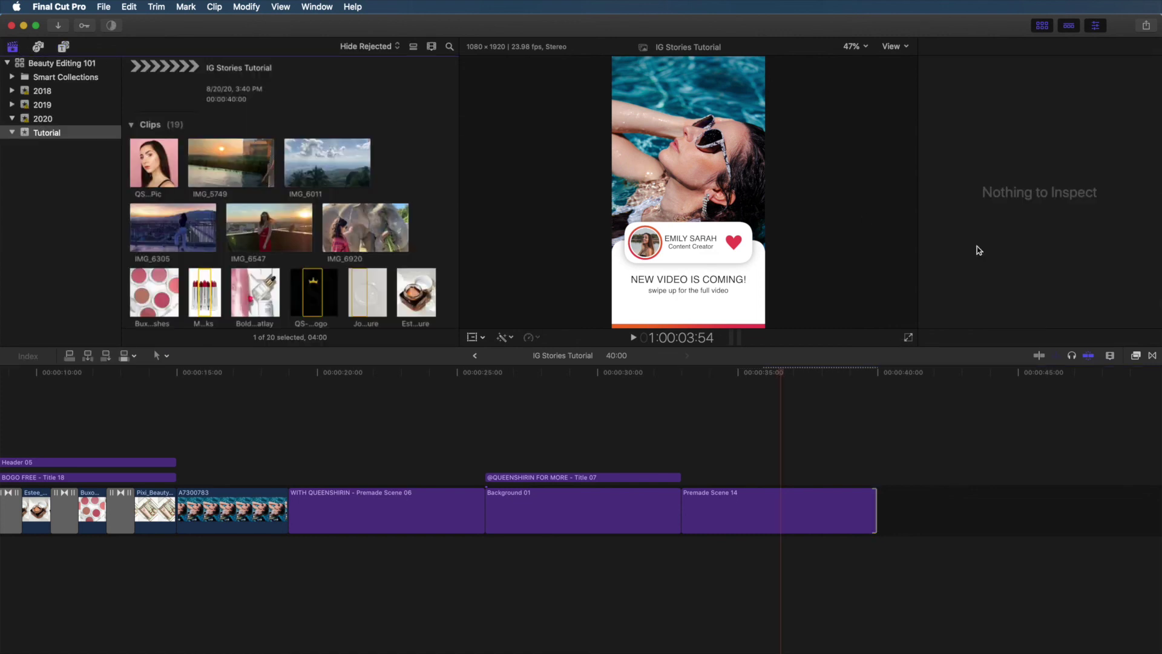
# Set the profile drop zone to the QS Profile Pic photo.
pyautogui.click(761, 512)
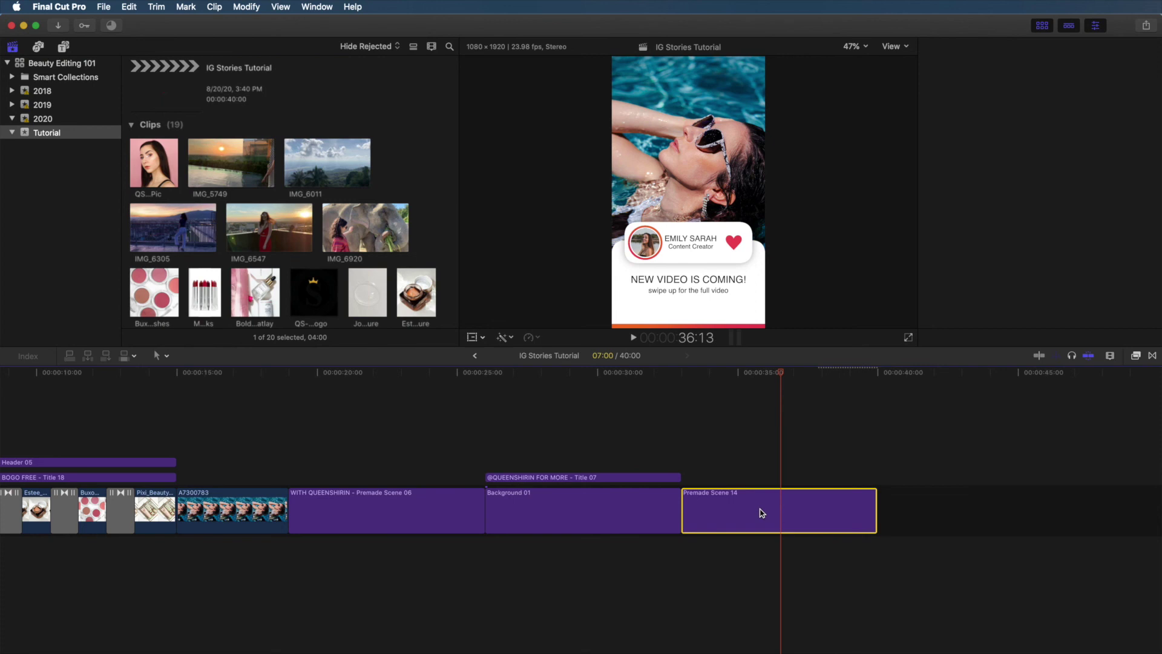
pyautogui.scroll(-15, 1047, 230)
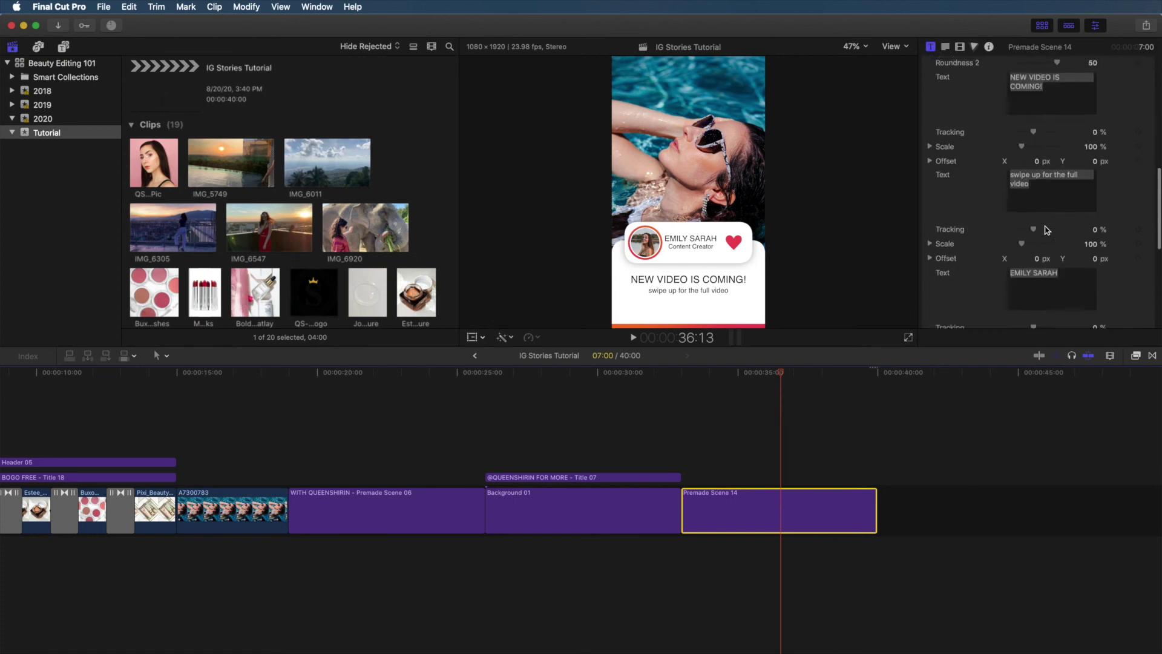
pyautogui.click(1072, 277)
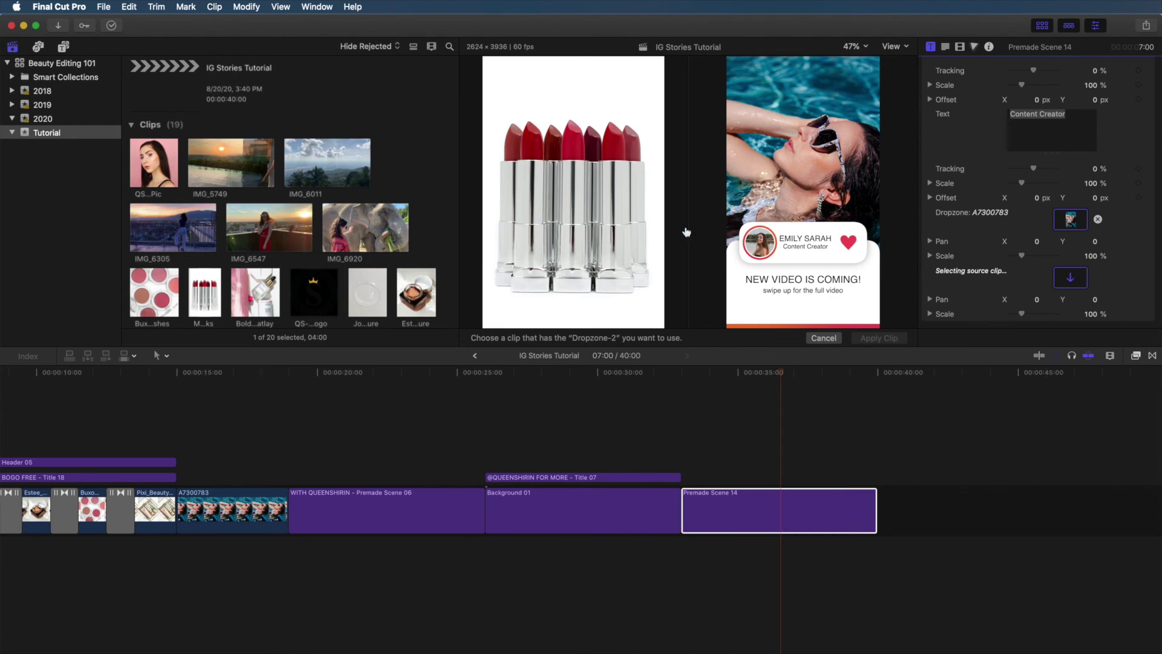
pyautogui.click(167, 171)
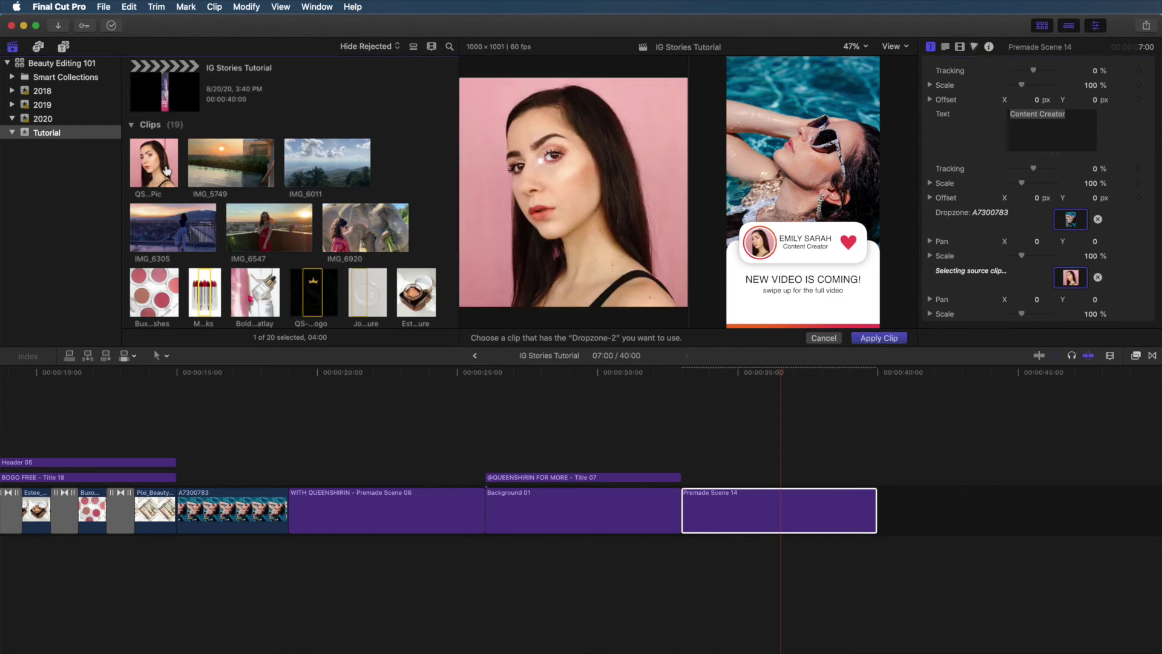
pyautogui.click(889, 340)
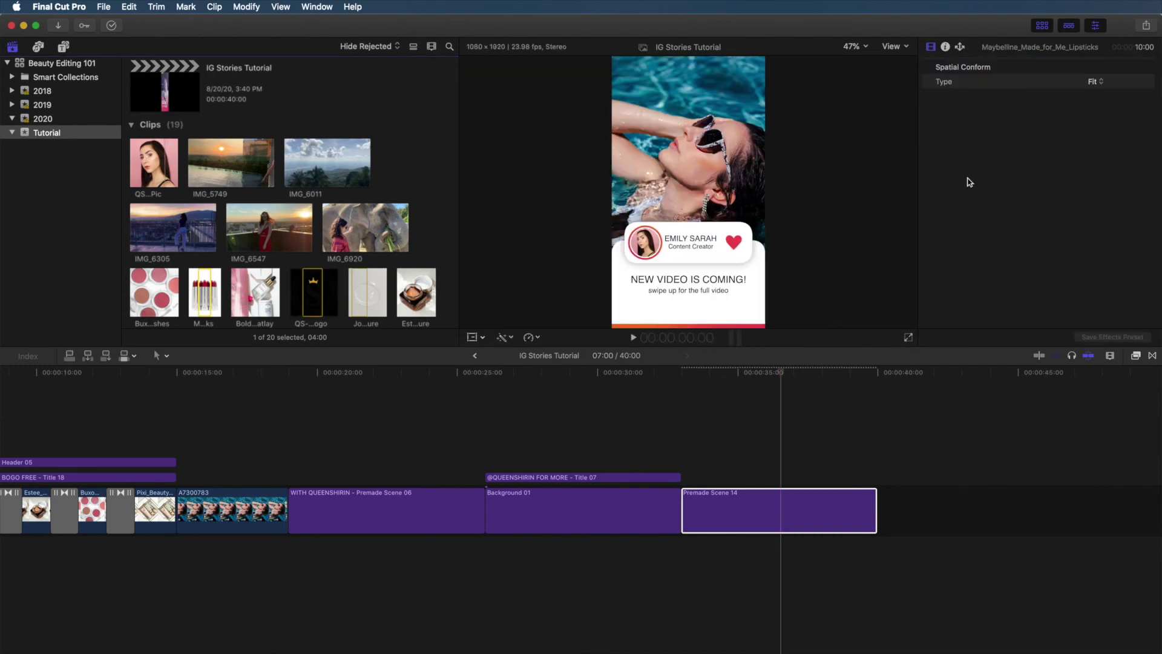
pyautogui.click(794, 510)
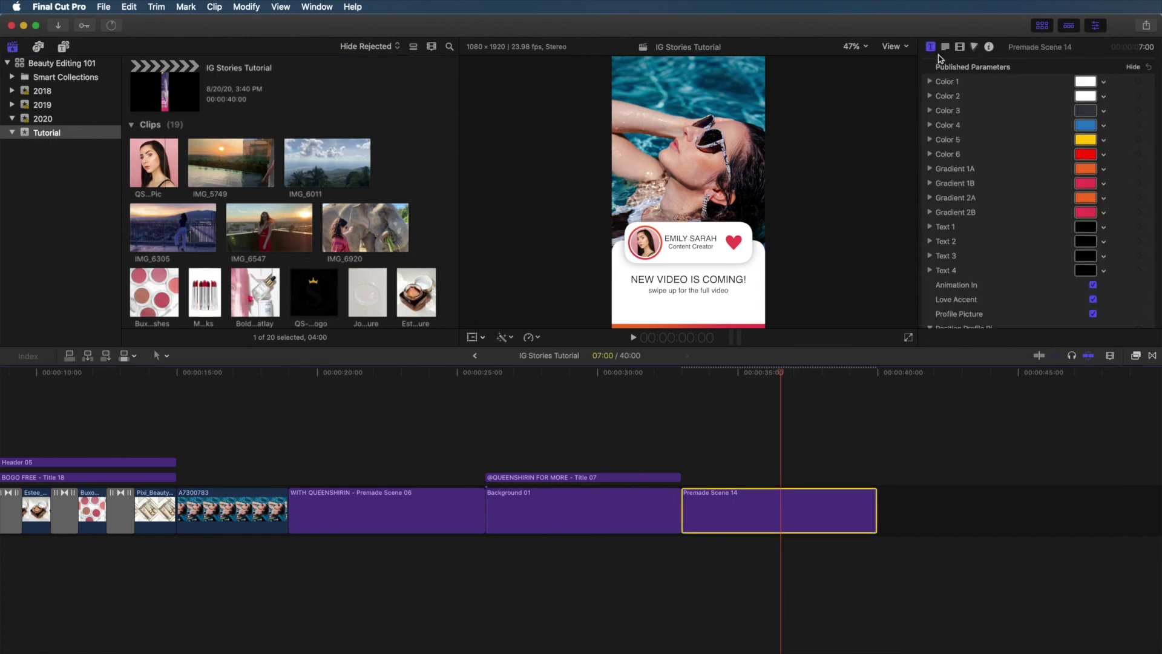
# Set Dropzone-2 Pan Y to 0.2 and Scale to 105%.
pyautogui.scroll(-15, 1058, 221)
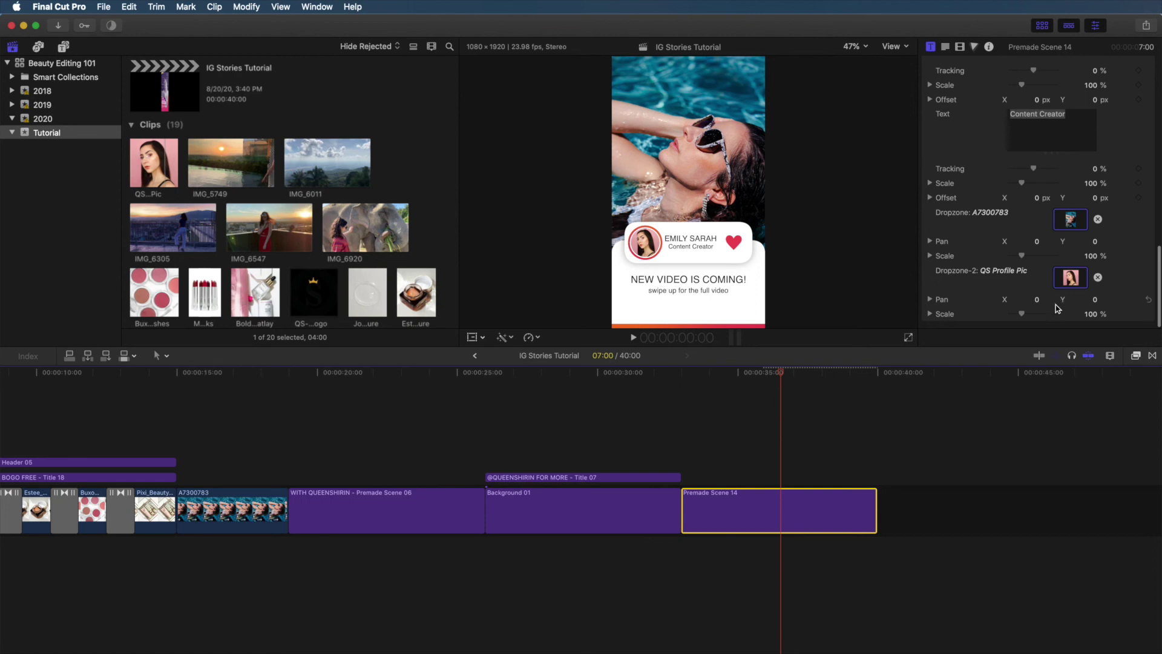
pyautogui.moveTo(1097, 303); pyautogui.dragTo(1095, 299)
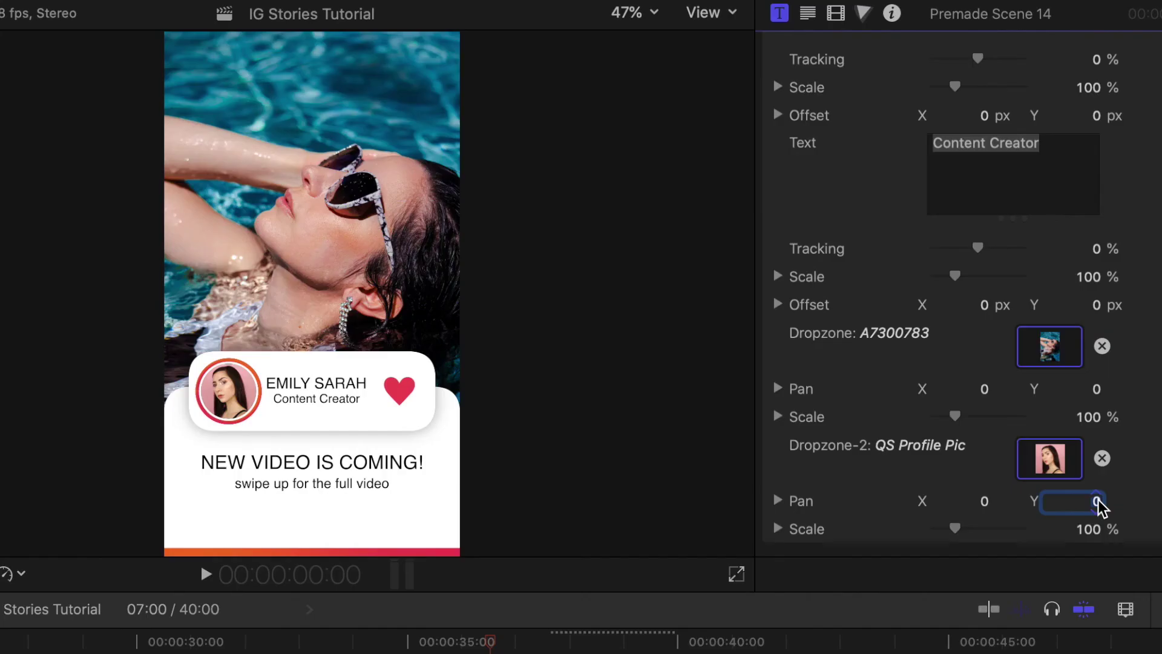
pyautogui.moveTo(1095, 501); pyautogui.dragTo(1096, 501)
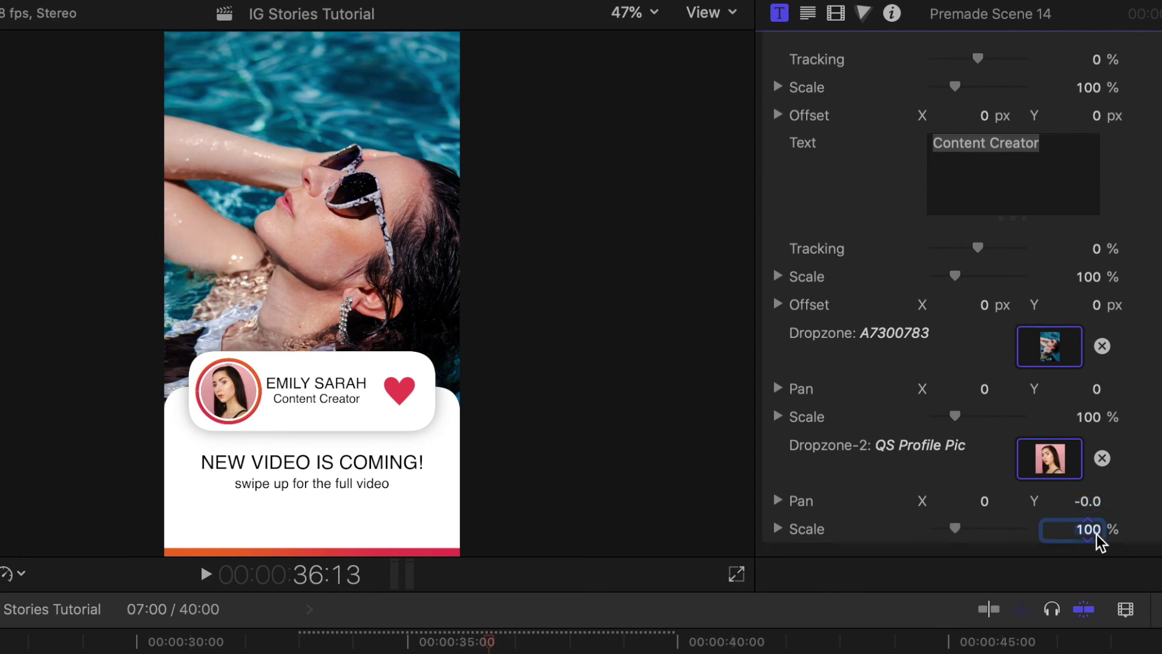
pyautogui.moveTo(1087, 530); pyautogui.dragTo(1088, 528)
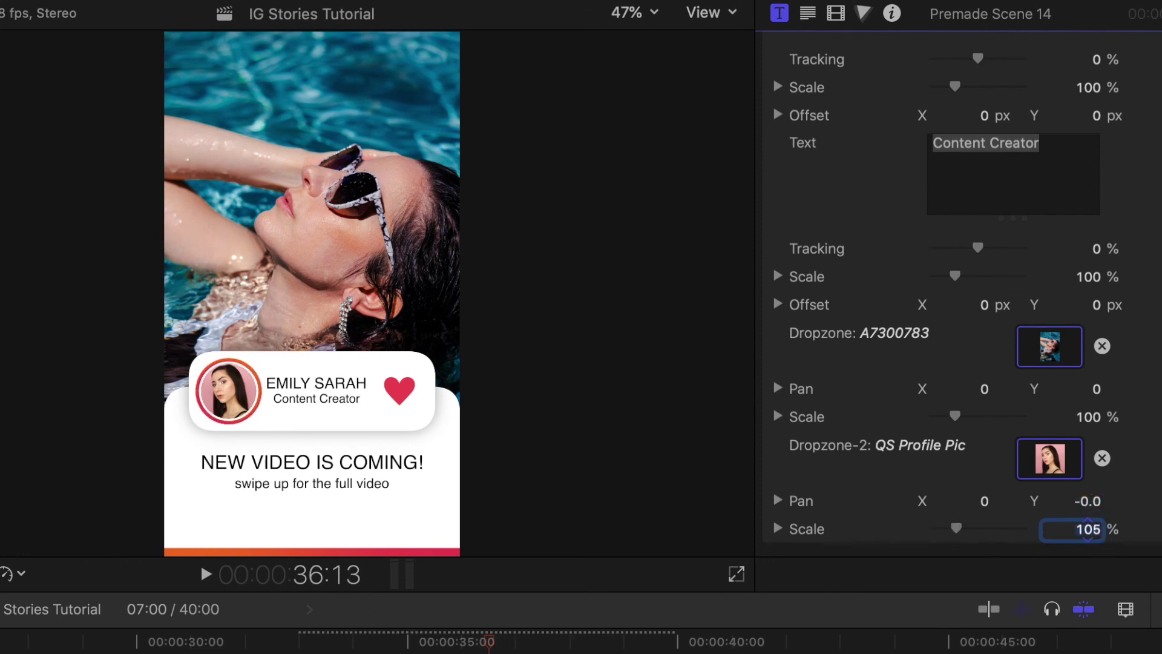
pyautogui.moveTo(1096, 504); pyautogui.dragTo(1095, 502)
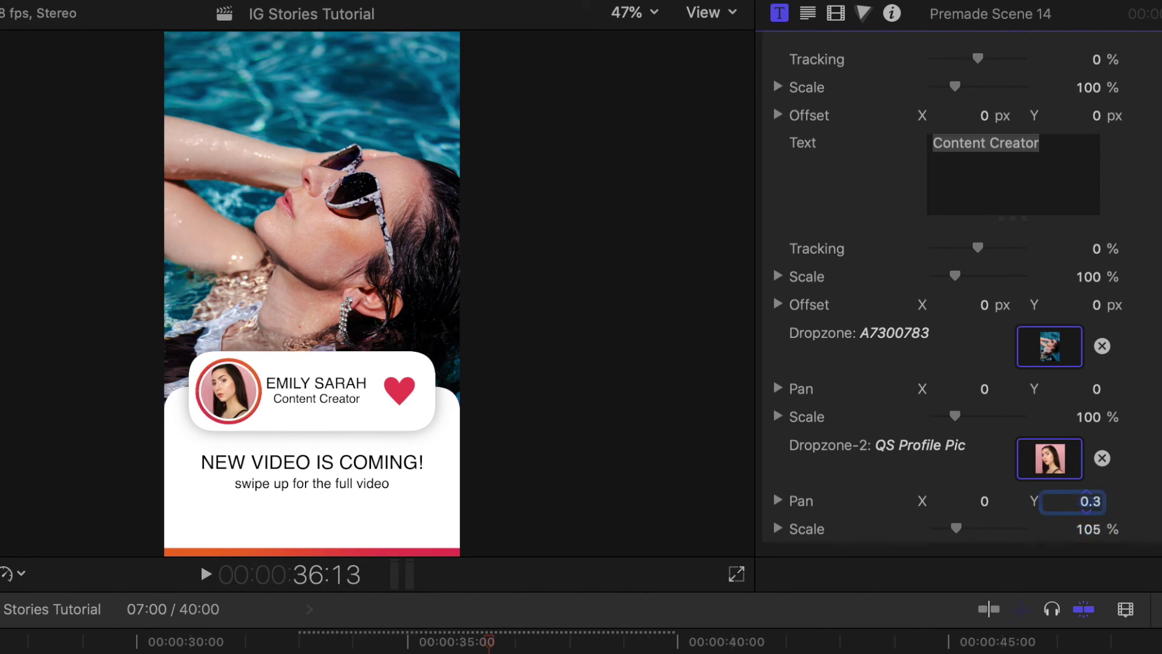
pyautogui.write('2')
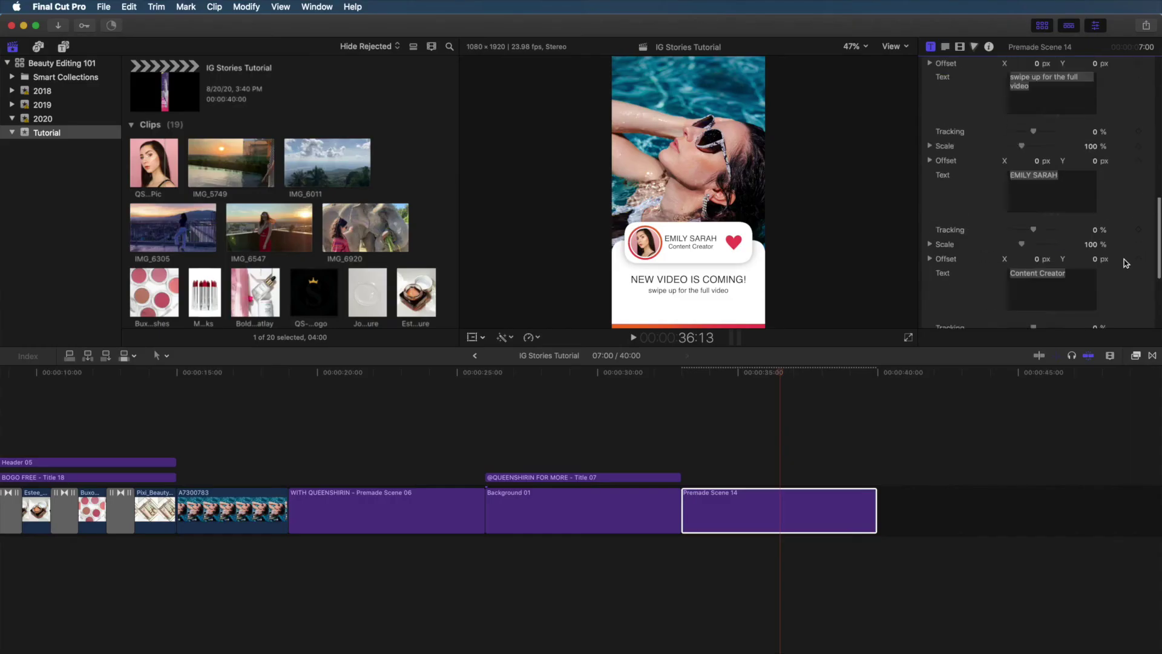
# Replace the card's placeholder text with the creator's handle, Creative Producer, NEW VIDEO! and swipe up.
pyautogui.scroll(2, 1119, 418)
pyautogui.tripleClick(947, 317)
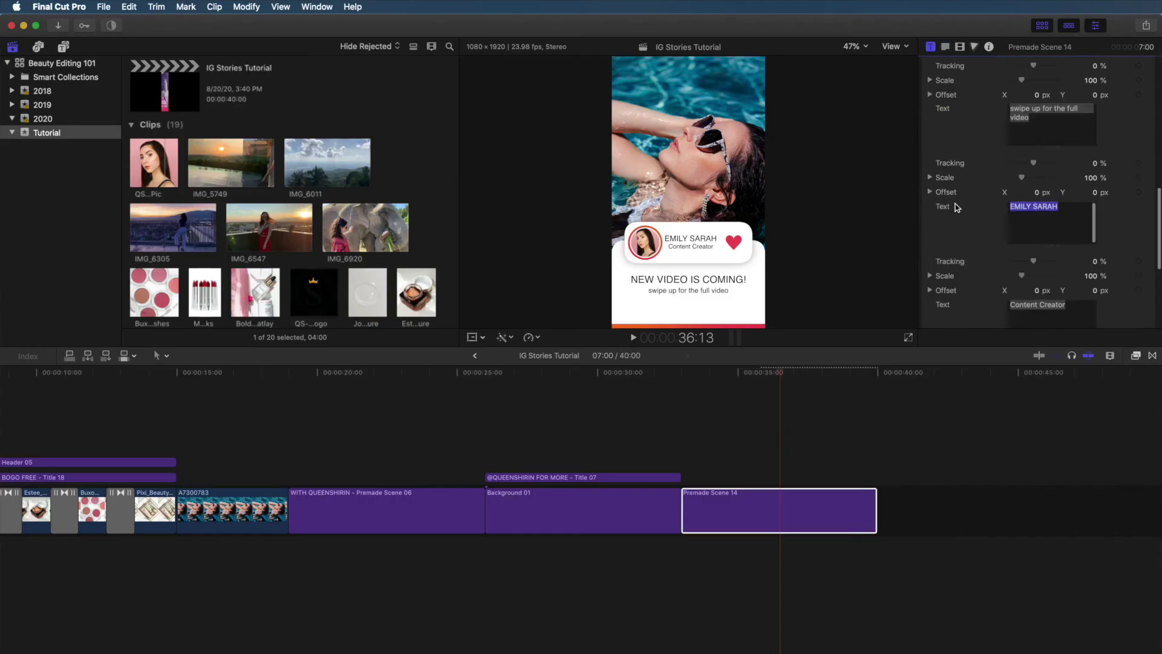
pyautogui.write('QUEENSHIRINCreative Producer')
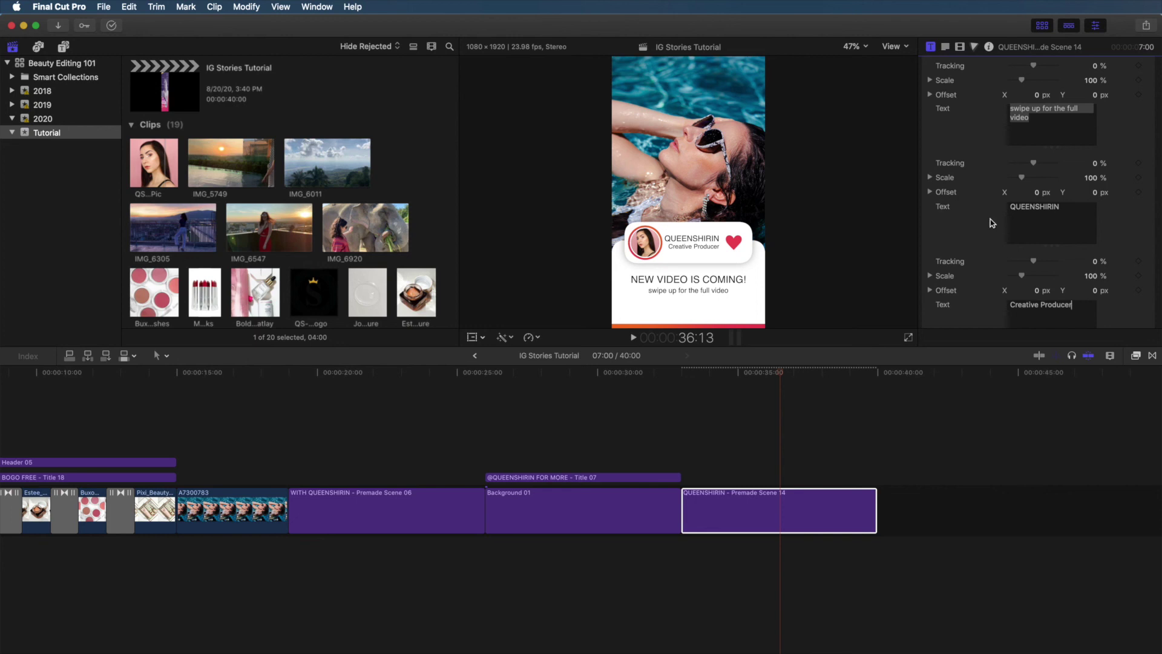
pyautogui.scroll(5, 992, 223)
pyautogui.moveTo(1051, 177); pyautogui.dragTo(1048, 185)
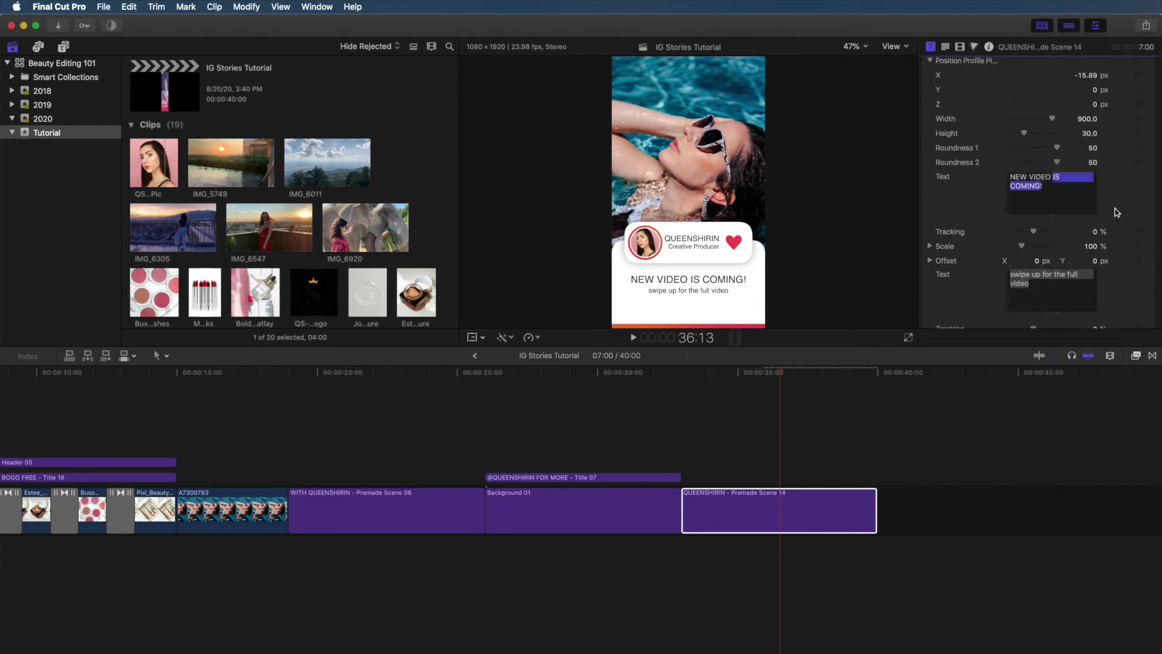
pyautogui.press('BackSpace')
pyautogui.moveTo(1039, 283); pyautogui.dragTo(1001, 273)
pyautogui.write('swipe up')
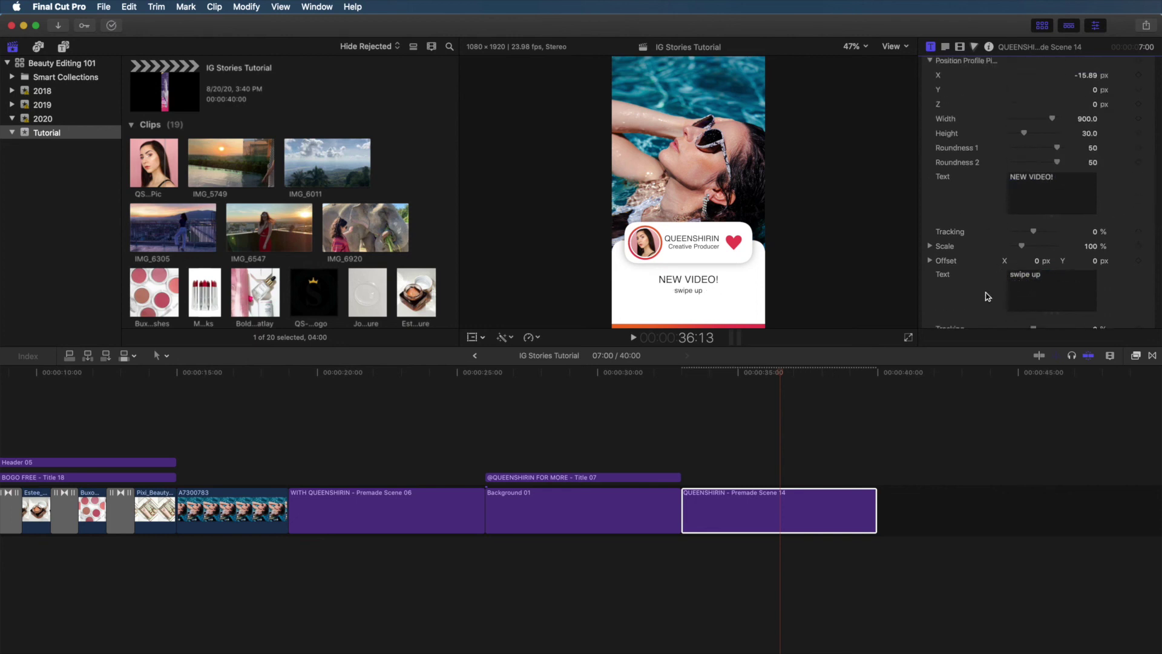
# Set the title's font to Helvetica Neue.
pyautogui.click(946, 47)
pyautogui.click(1027, 109)
pyautogui.click(1050, 132)
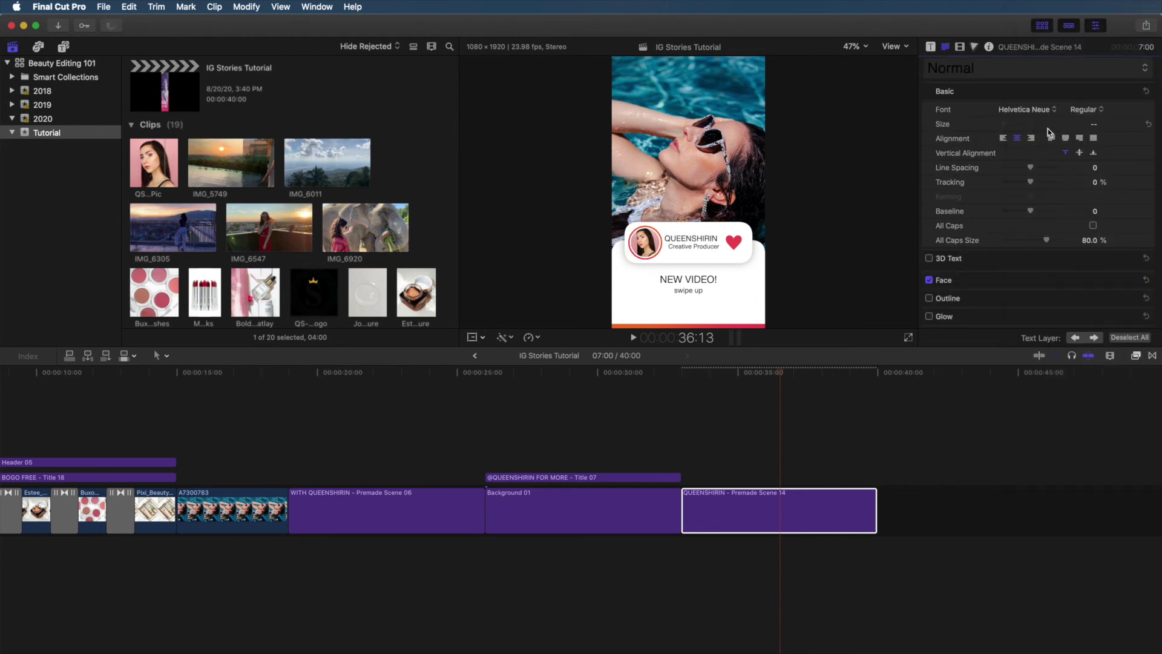
pyautogui.click(931, 47)
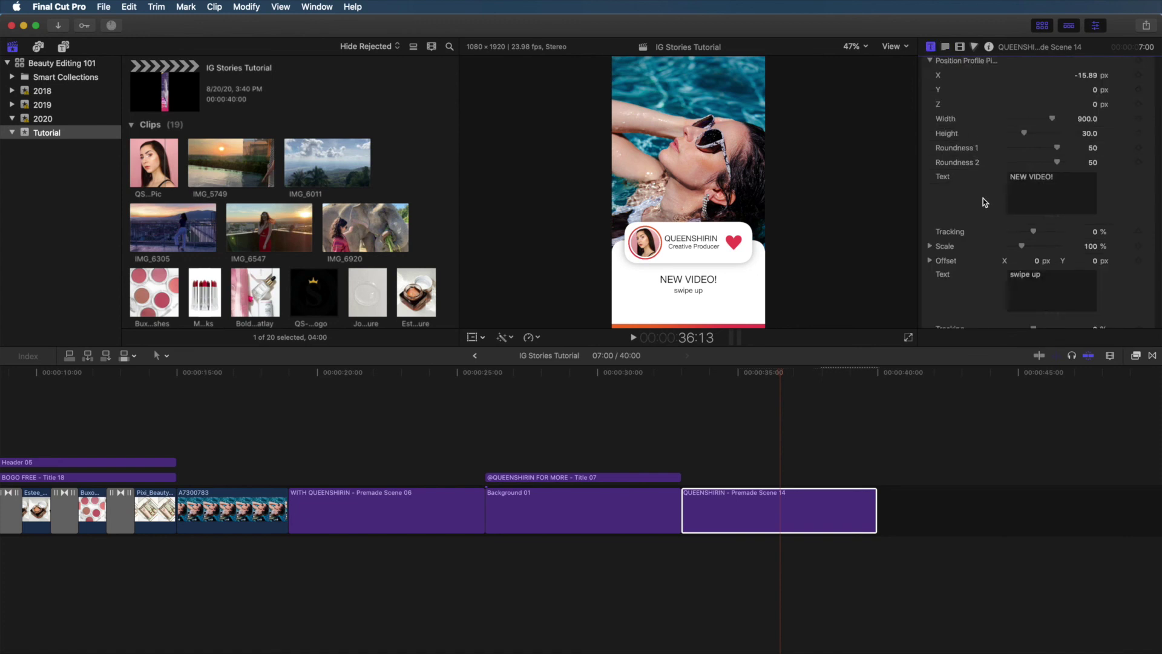
# Nudge the guest-name text line's Offset Y to 1.0 px.
pyautogui.scroll(-4, 1029, 212)
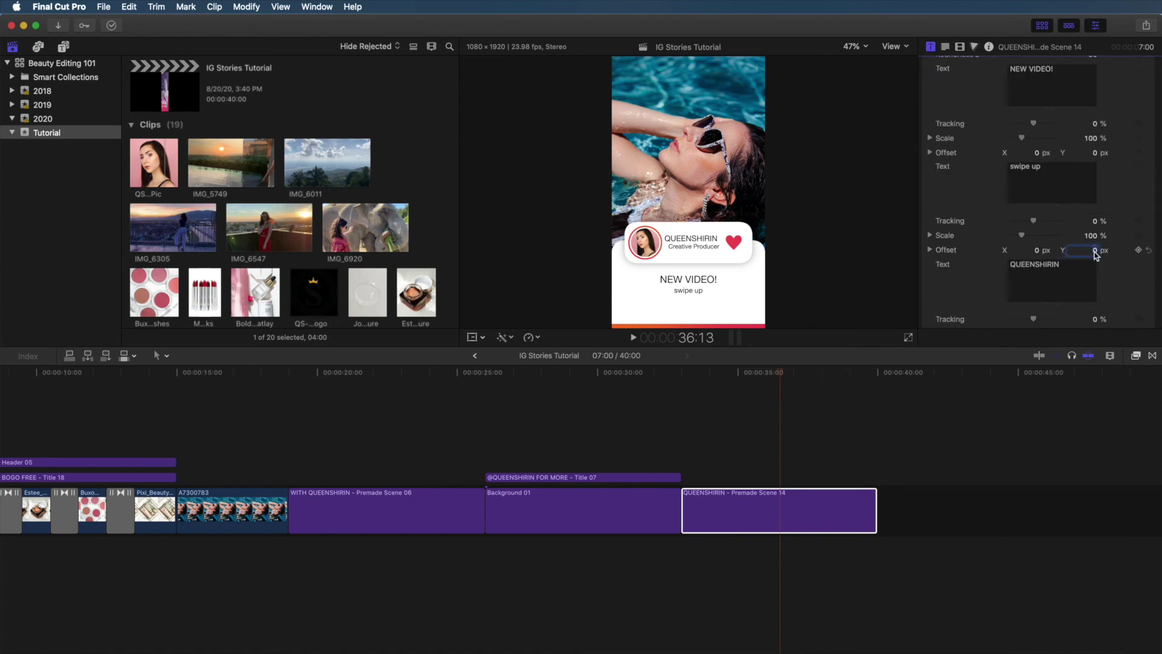
pyautogui.moveTo(1096, 255); pyautogui.dragTo(1095, 259)
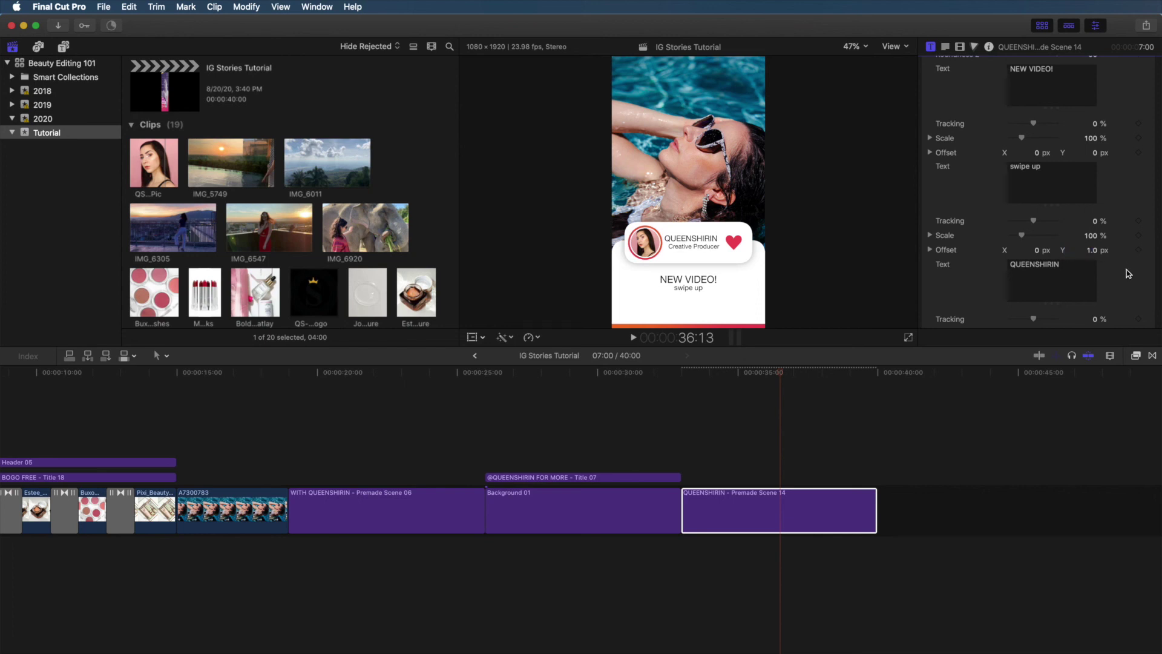
pyautogui.scroll(15, 1130, 276)
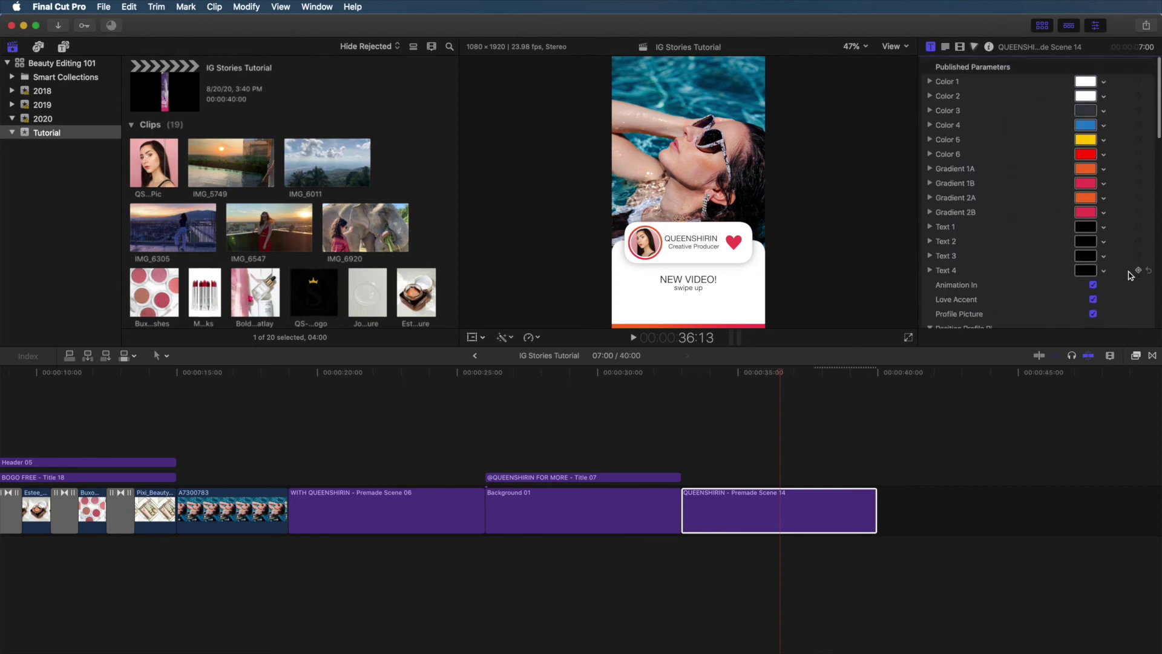
# Play Premade Scene 14 from the start and step back to a frame showing the photo.
pyautogui.click(685, 378)
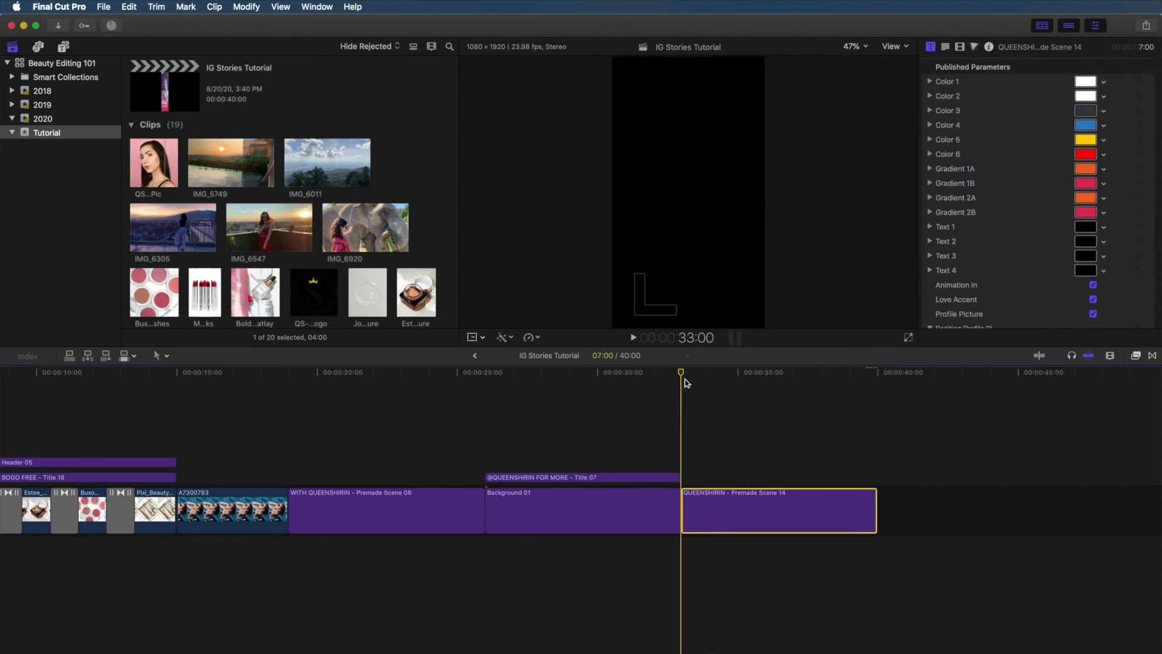
pyautogui.press('space')
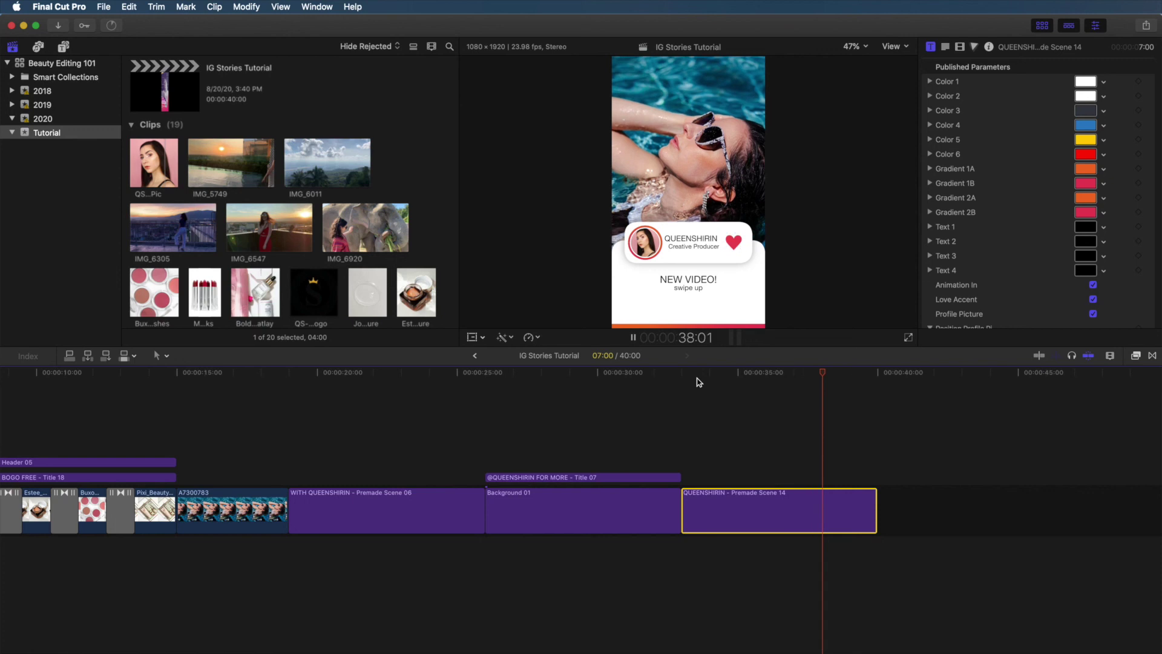
pyautogui.press('space')
pyautogui.moveTo(831, 375); pyautogui.dragTo(814, 375)
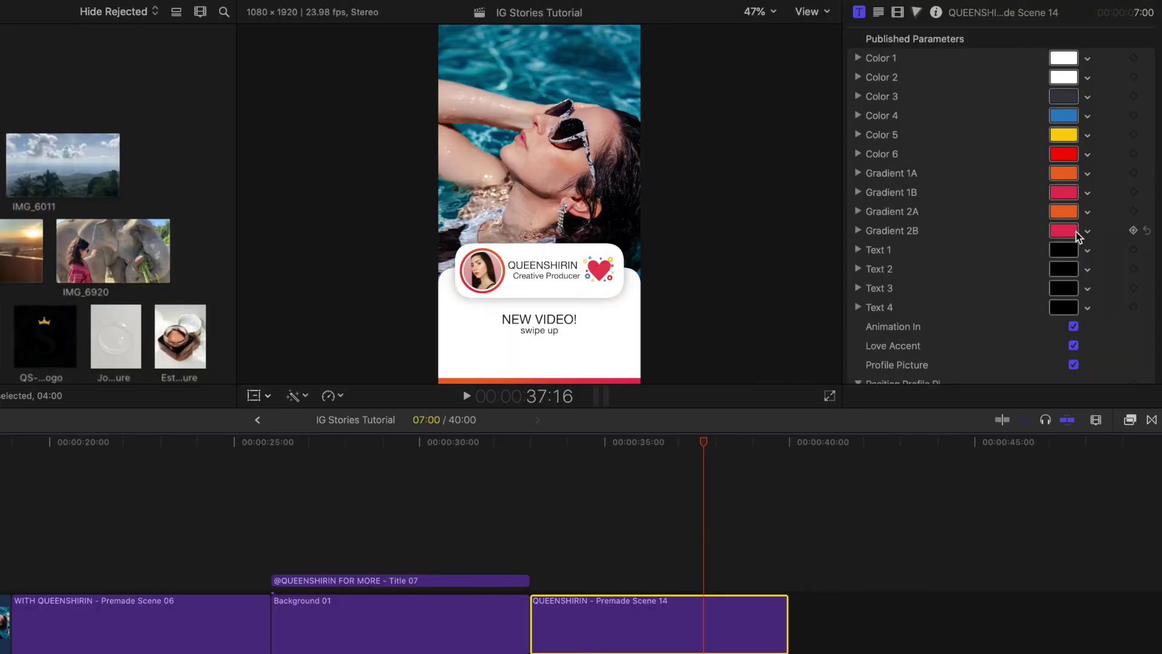
# Sample teal from the photo for Gradient 1A and apply it to Colors 6 and 4.
pyautogui.click(1087, 212)
pyautogui.click(611, 54)
pyautogui.click(963, 598)
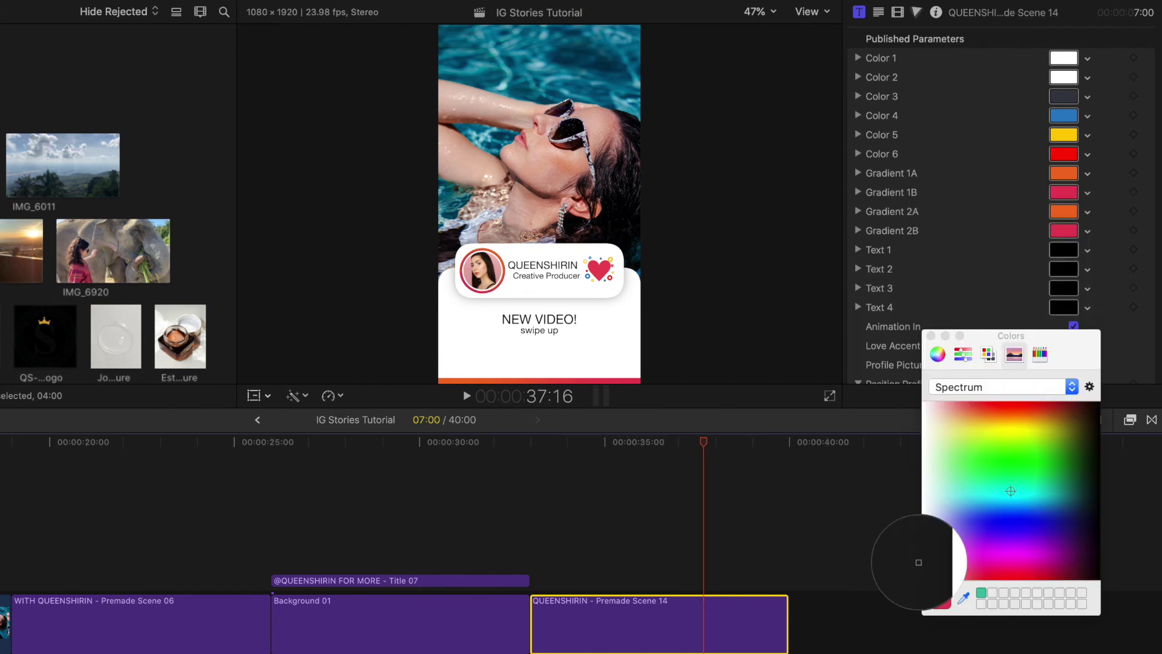
pyautogui.click(503, 91)
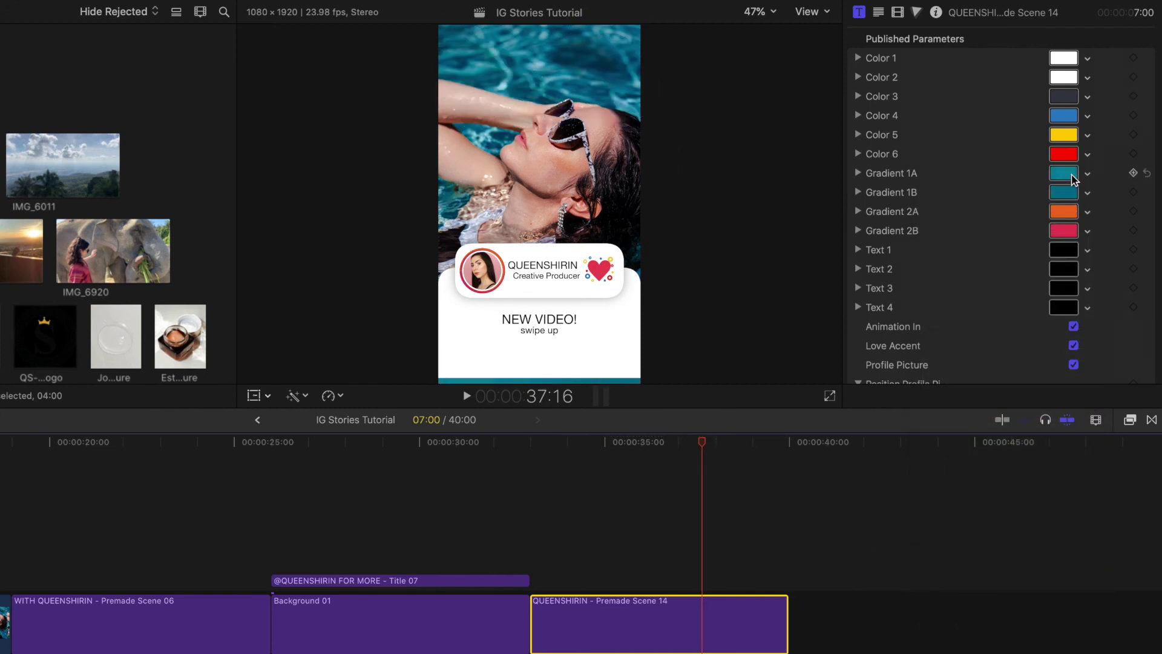
pyautogui.moveTo(1063, 173); pyautogui.dragTo(1063, 116)
pyautogui.click(1070, 136)
# Resample Color 4 to a light blue taken from the photo.
pyautogui.click(1088, 116)
pyautogui.click(1124, 204)
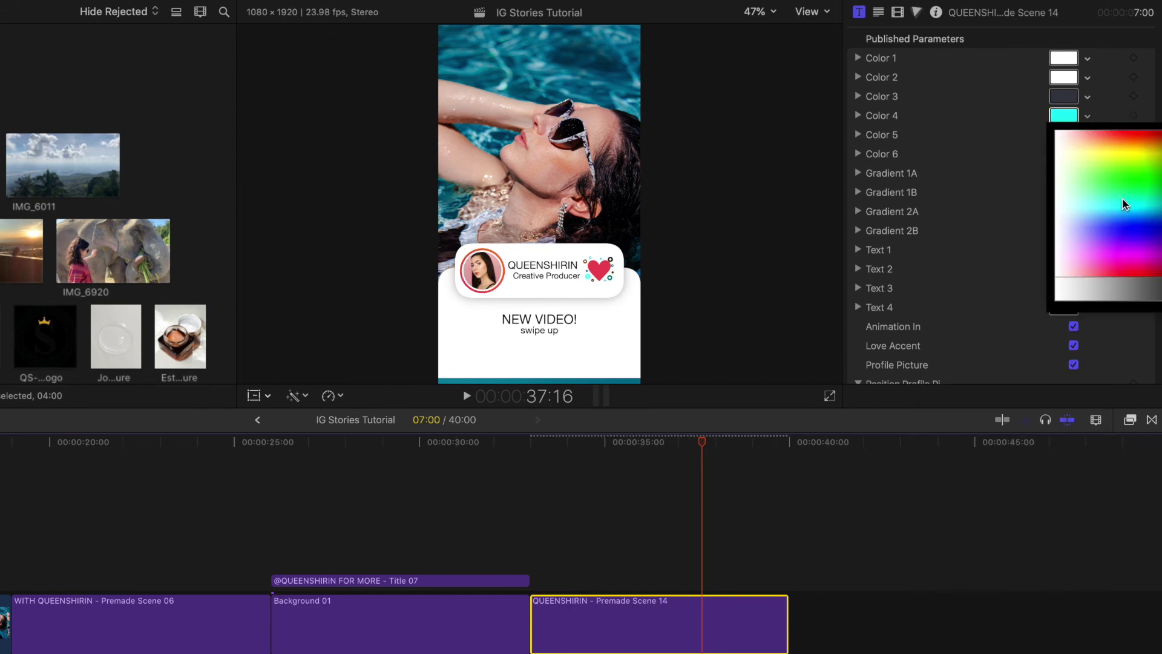
pyautogui.click(1120, 202)
pyautogui.click(1063, 116)
pyautogui.click(963, 598)
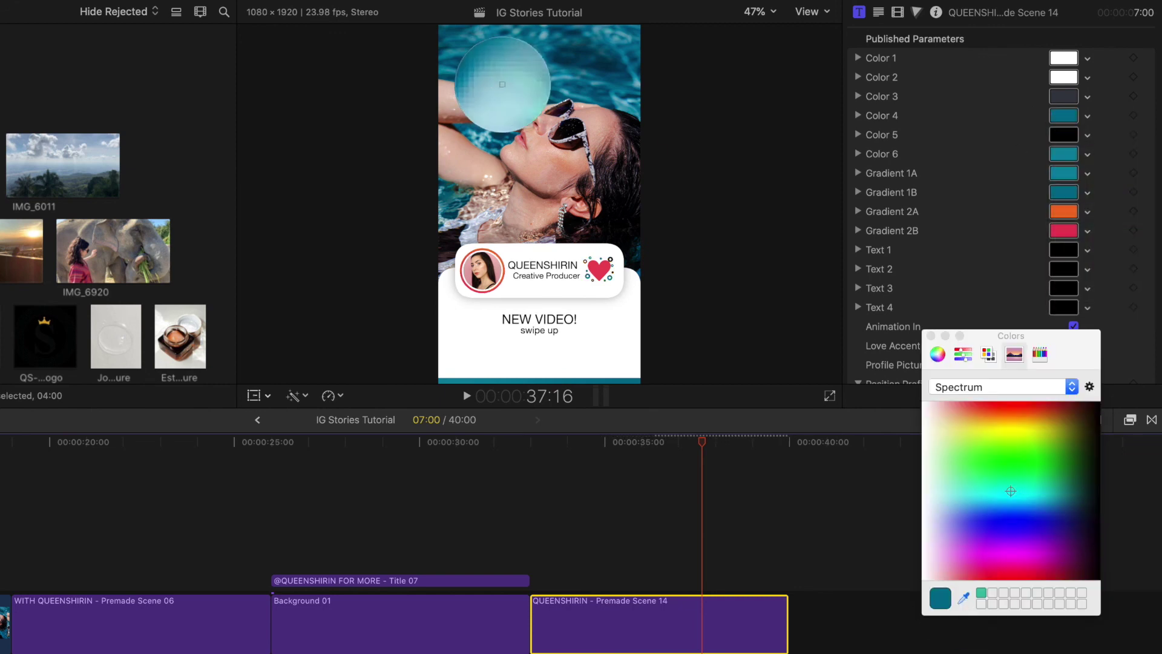
# Sample a dark teal from the photo for Color 5.
pyautogui.click(503, 72)
pyautogui.click(963, 598)
pyautogui.click(595, 58)
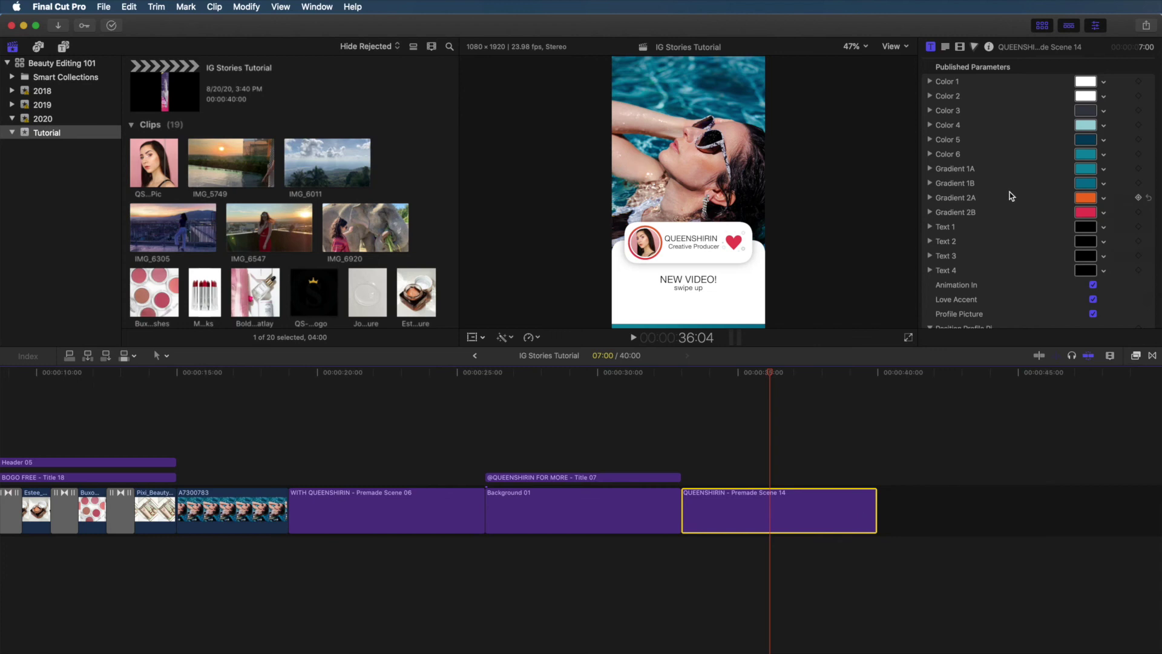
pyautogui.scroll(-10, 1010, 195)
# Retype the creator's handle in lowercase and undo the automatic capitalisation.
pyautogui.click(1081, 168)
pyautogui.doubleClick(1045, 162)
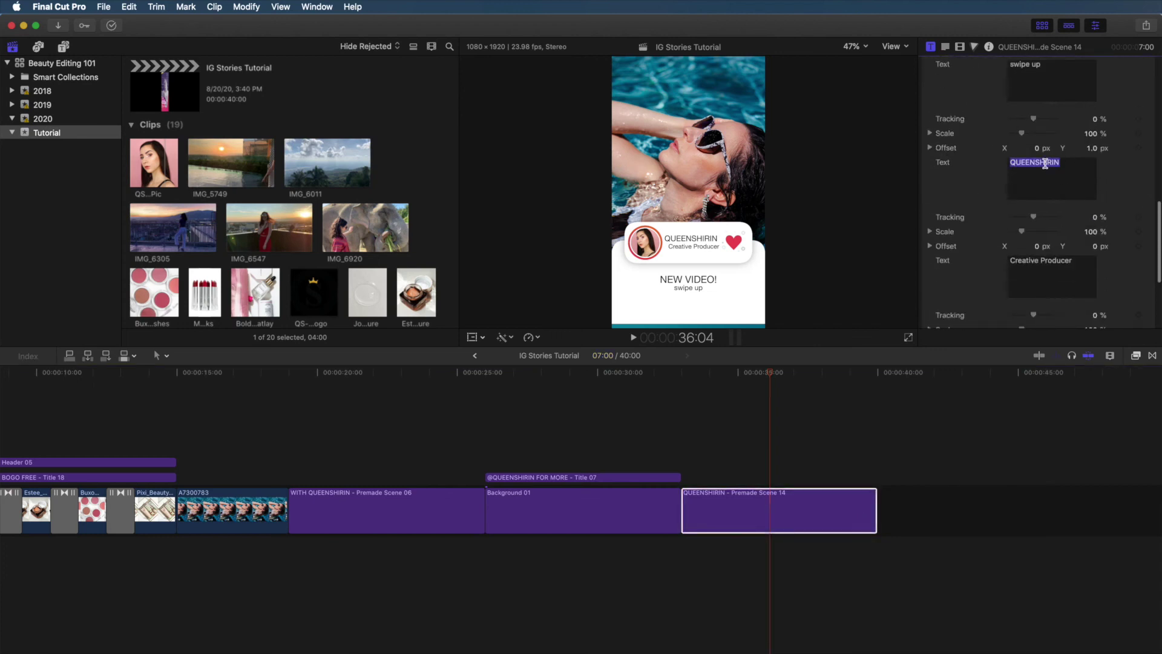
pyautogui.write('queen')
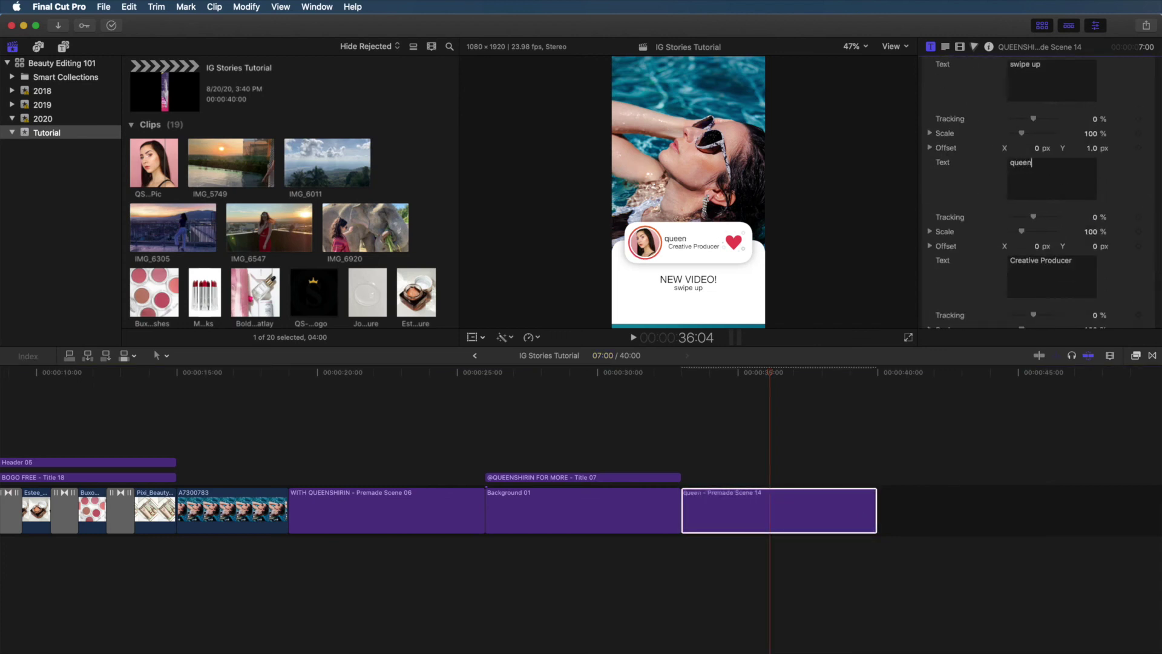
pyautogui.write('shirin')
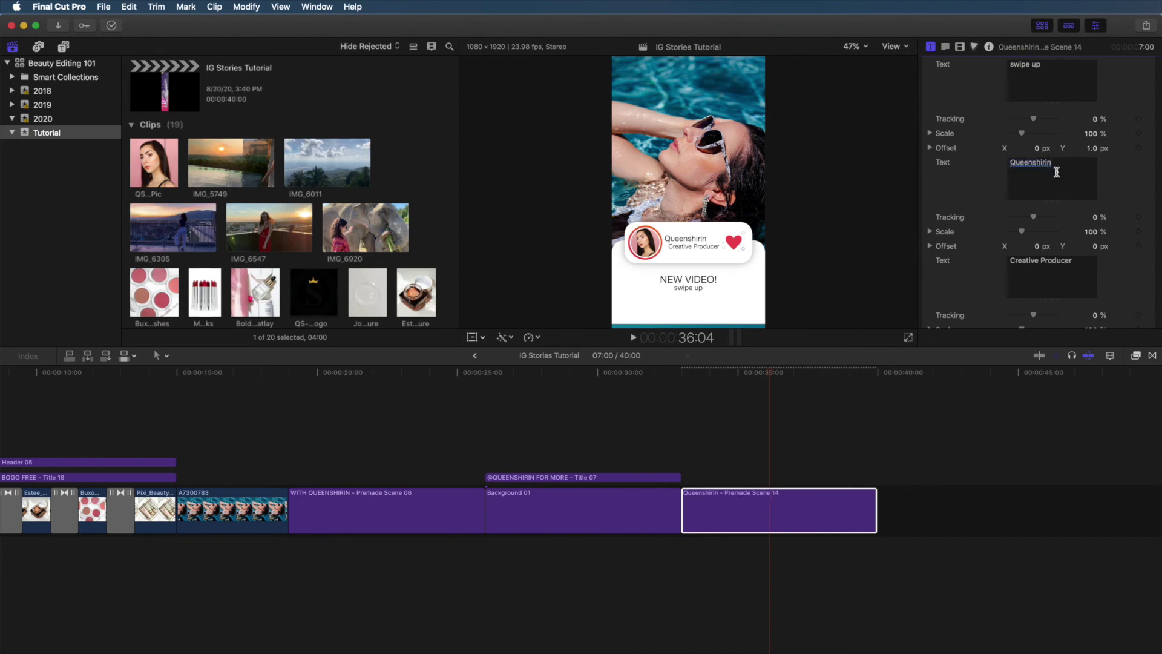
pyautogui.press('super+z')
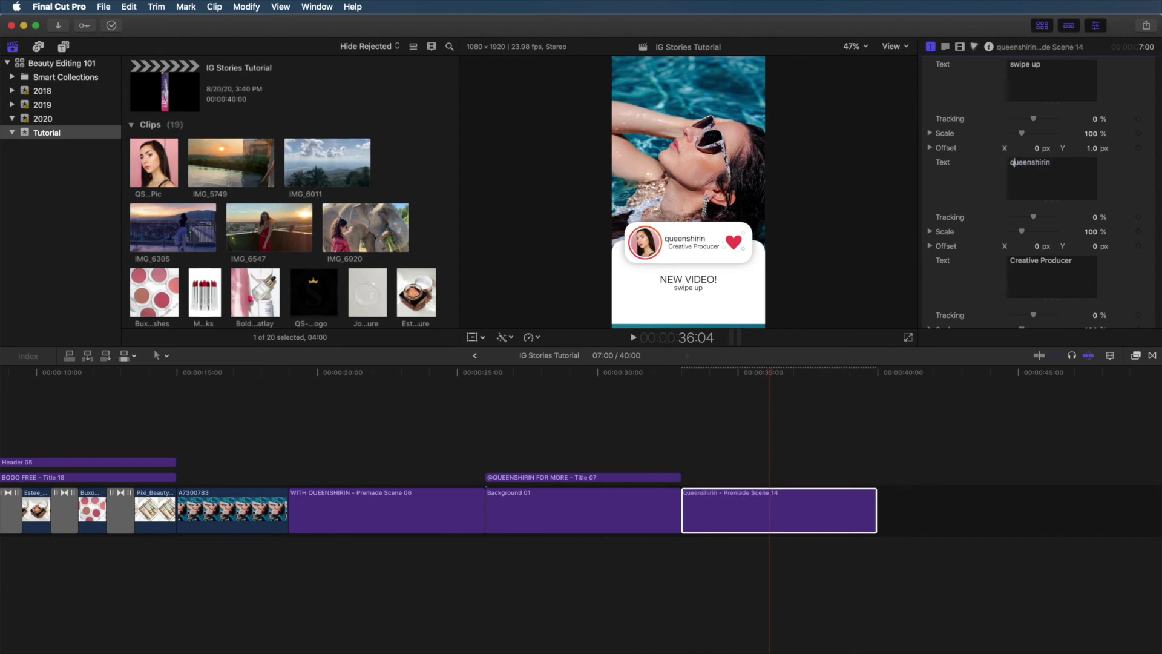
# Replay Premade Scene 14 from its start to check the lowercase name.
pyautogui.scroll(-1, 982, 197)
pyautogui.click(679, 372)
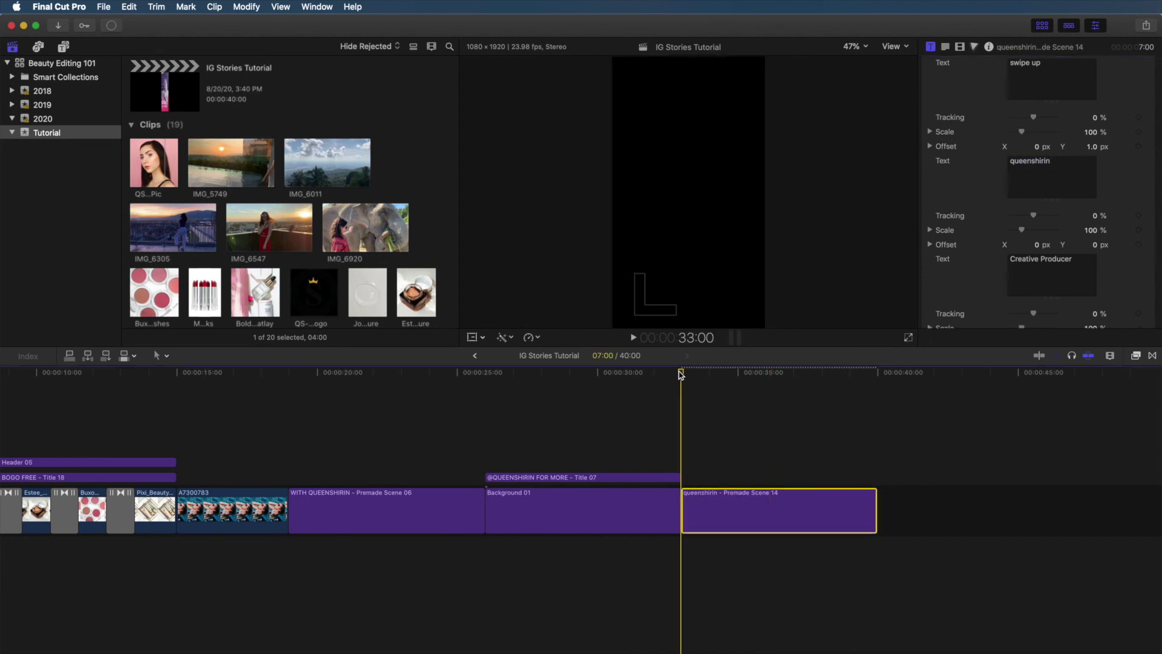
pyautogui.press('space')
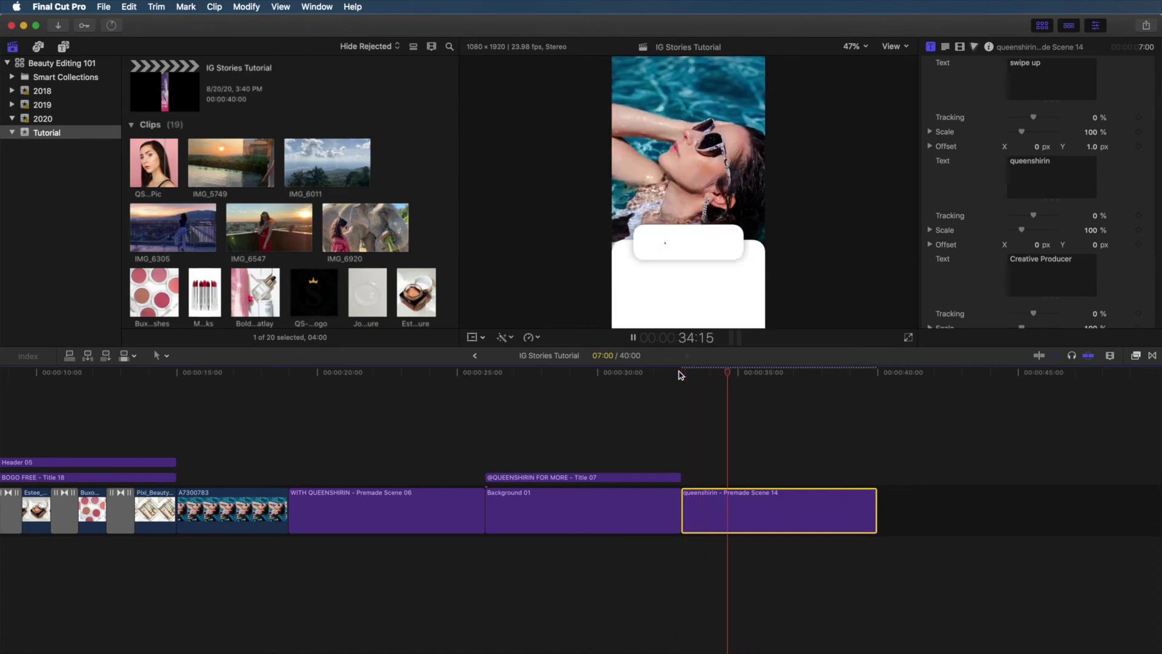